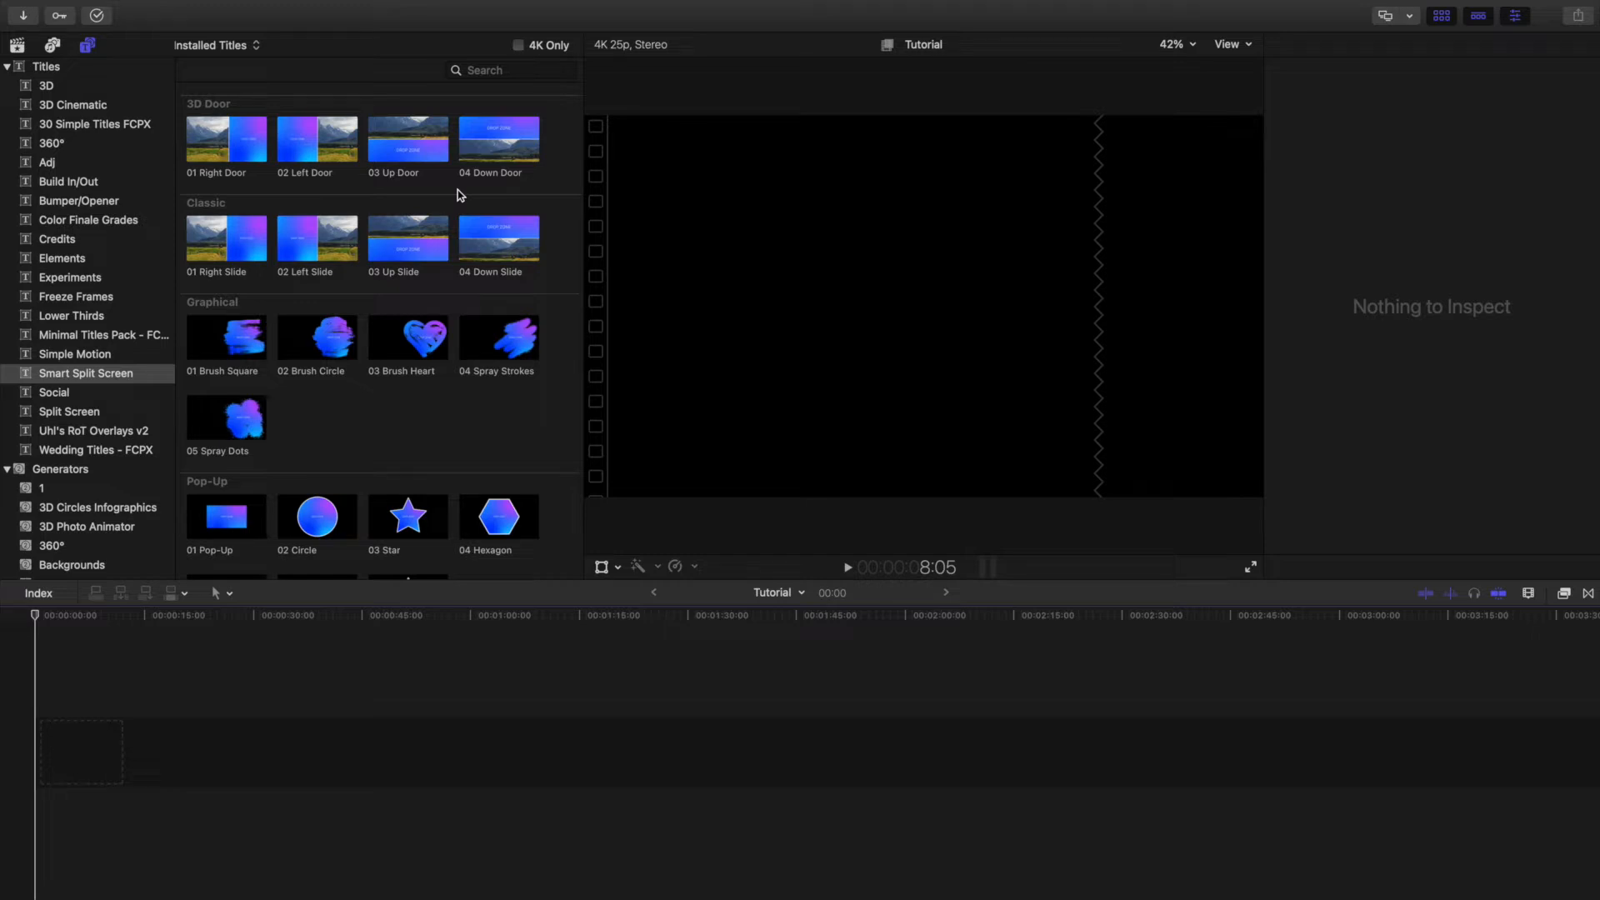
Add the sunset beach clip production ID_4729790 to the start of the empty timeline.
{"action": "scroll", "coordinate": [460, 195], "scroll_direction": "down", "scroll_amount": 1}
{"action": "scroll", "coordinate": [460, 196], "scroll_direction": "up", "scroll_amount": 1}
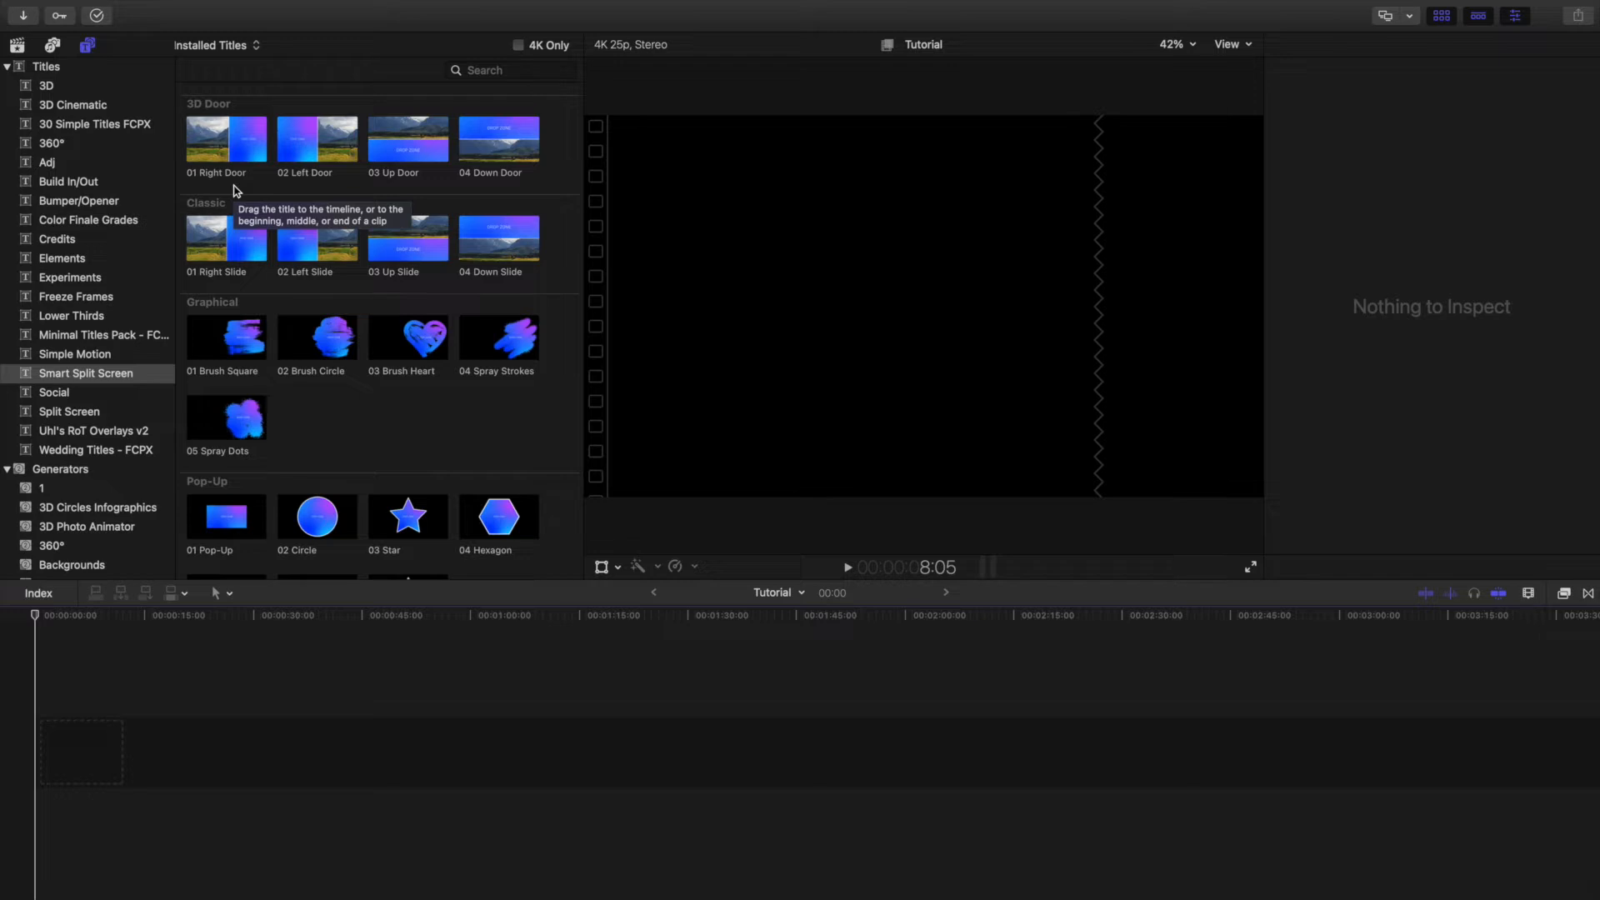
{"action": "left_click", "coordinate": [16, 45]}
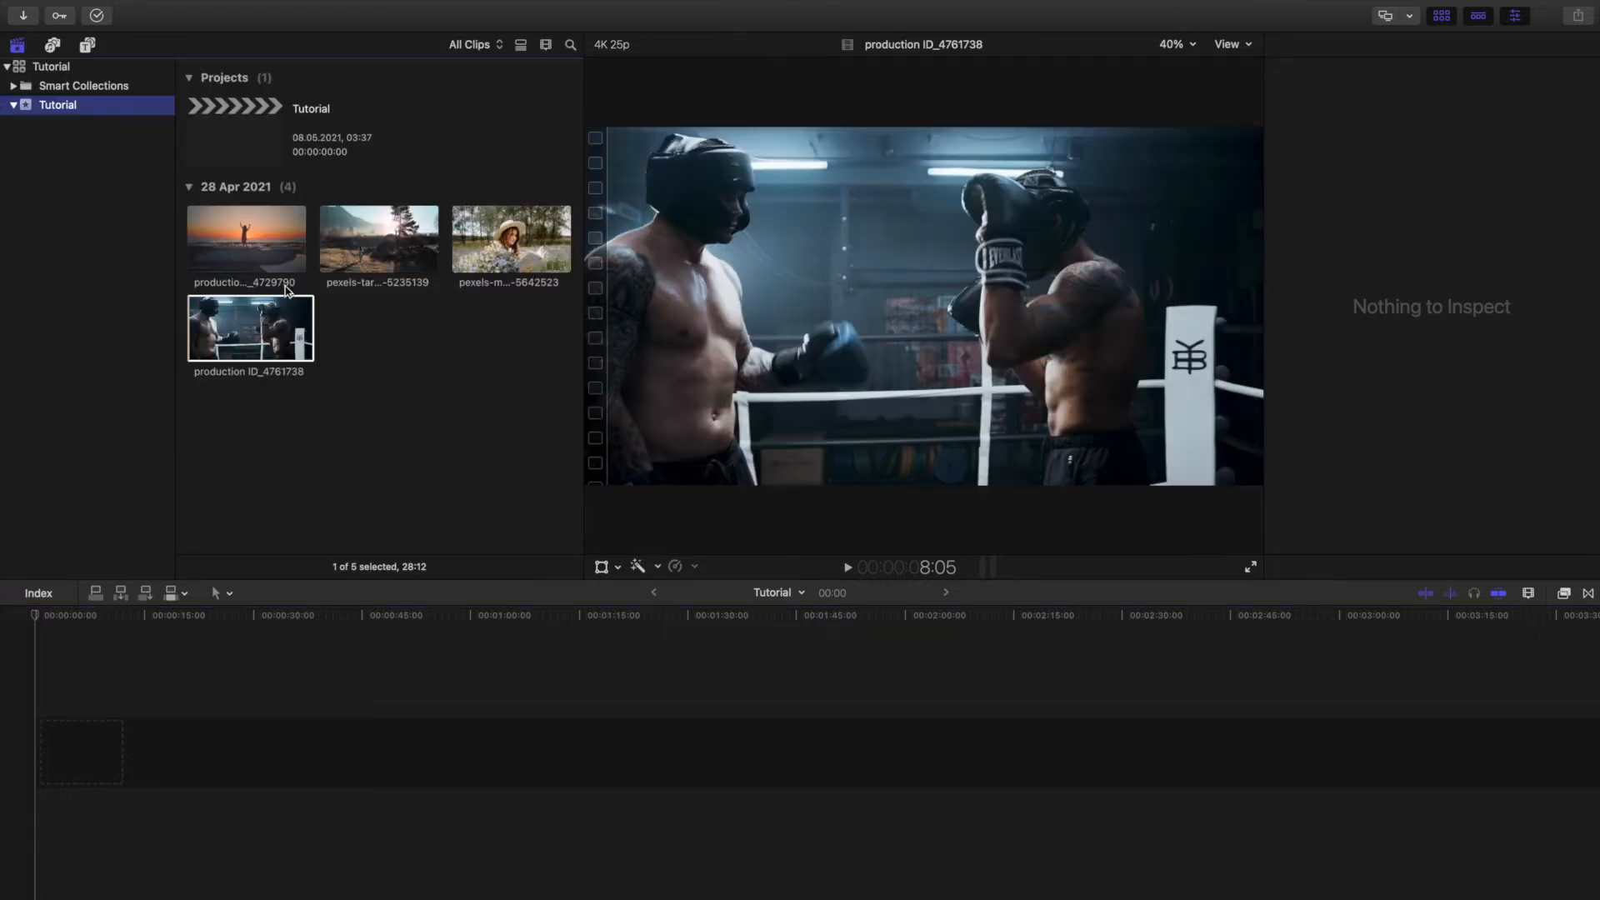
{"action": "left_click", "coordinate": [250, 254]}
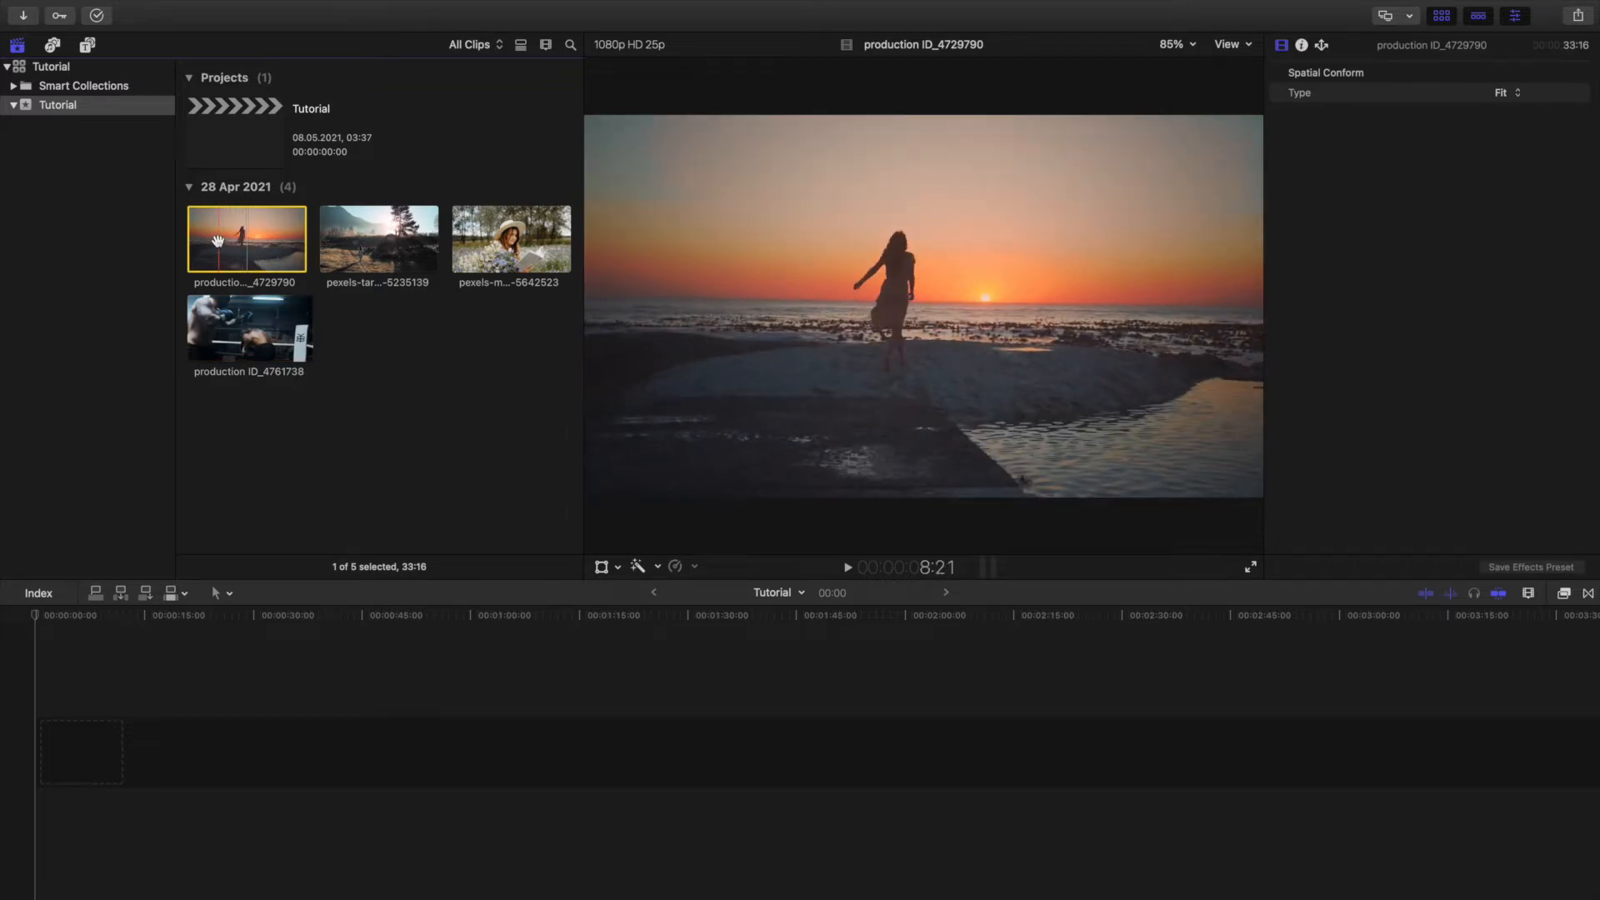
{"action": "left_click_drag", "start_coordinate": [224, 236], "coordinate": [54, 754]}
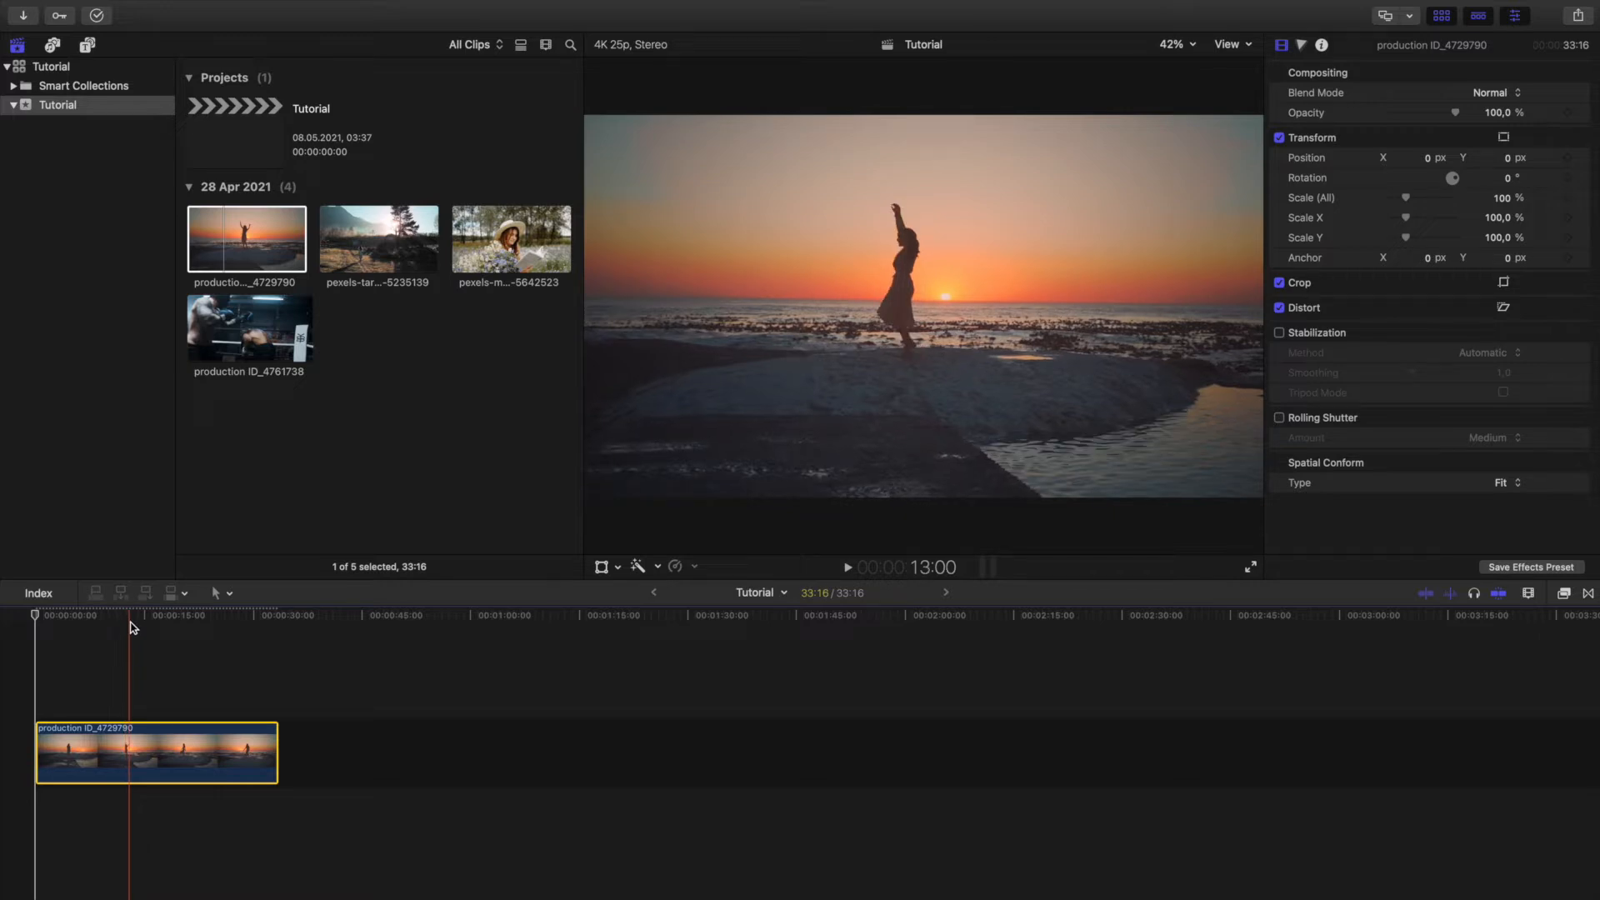
Create a compound clip named "New Compound clip" from a roughly 15:09 range of the sunlit countryside clip and check its contents.
{"action": "left_click", "coordinate": [87, 47]}
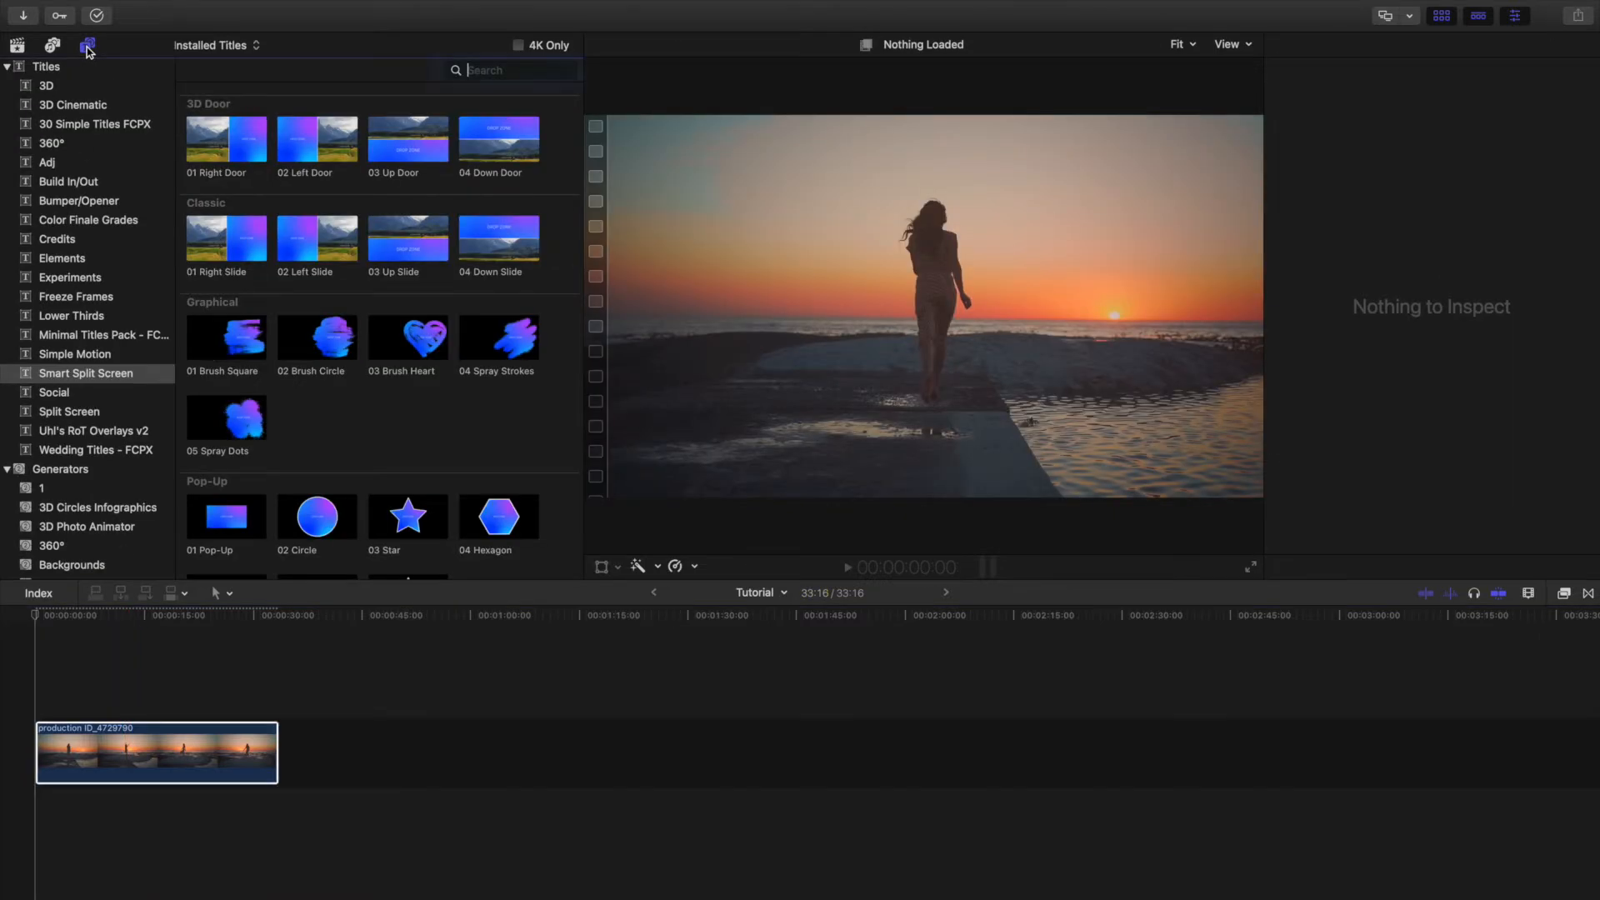
{"action": "left_click", "coordinate": [17, 50]}
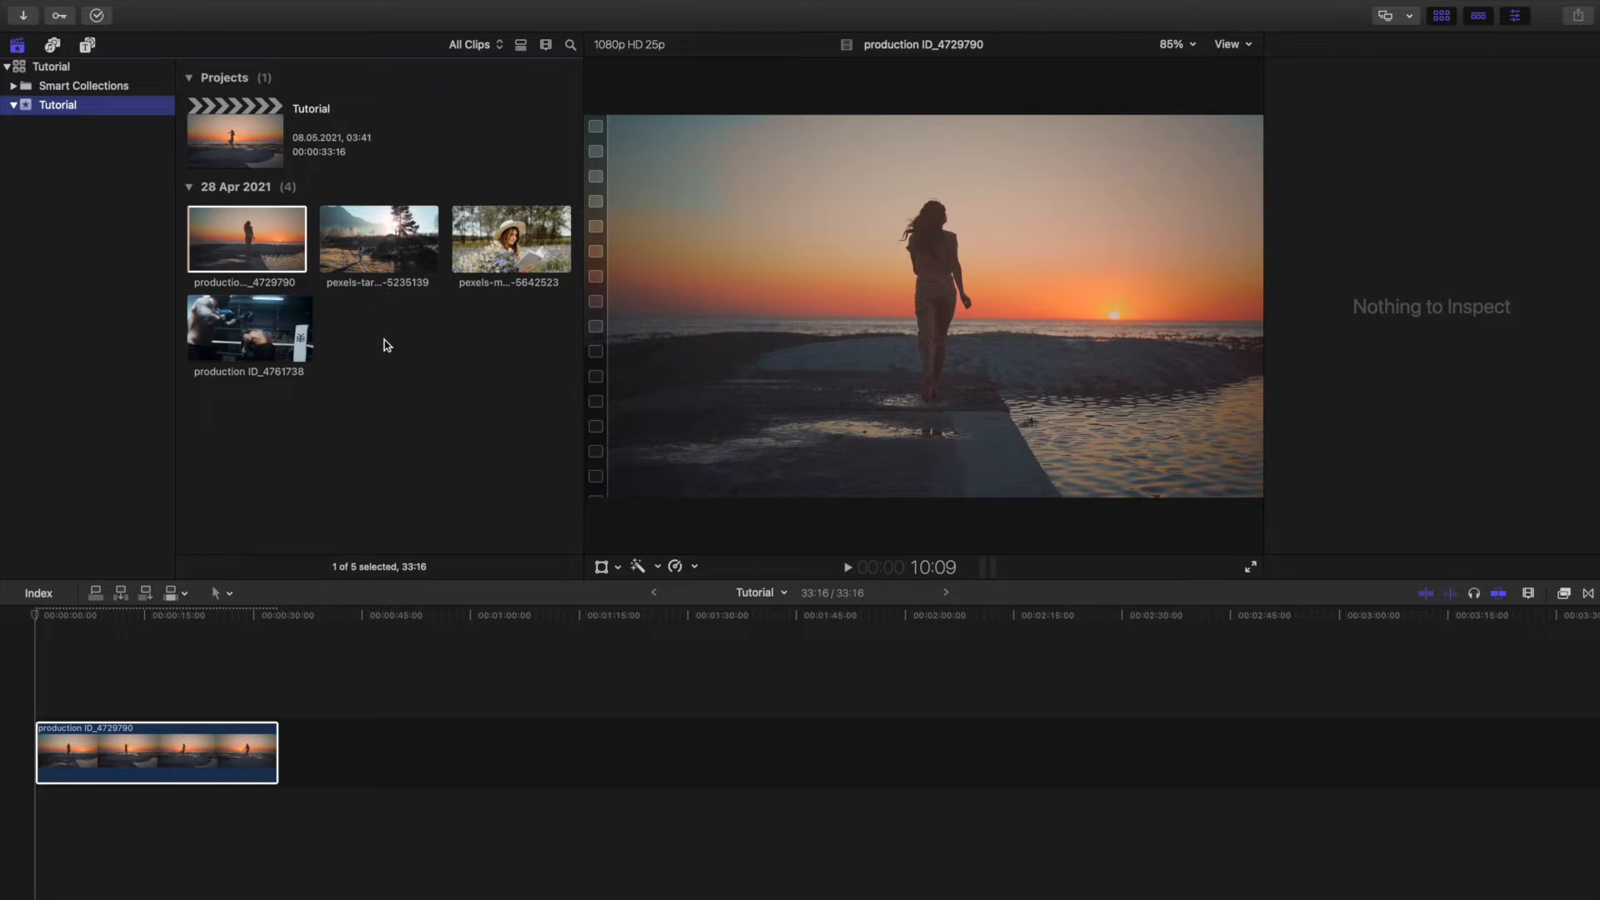
{"action": "left_click", "coordinate": [356, 270]}
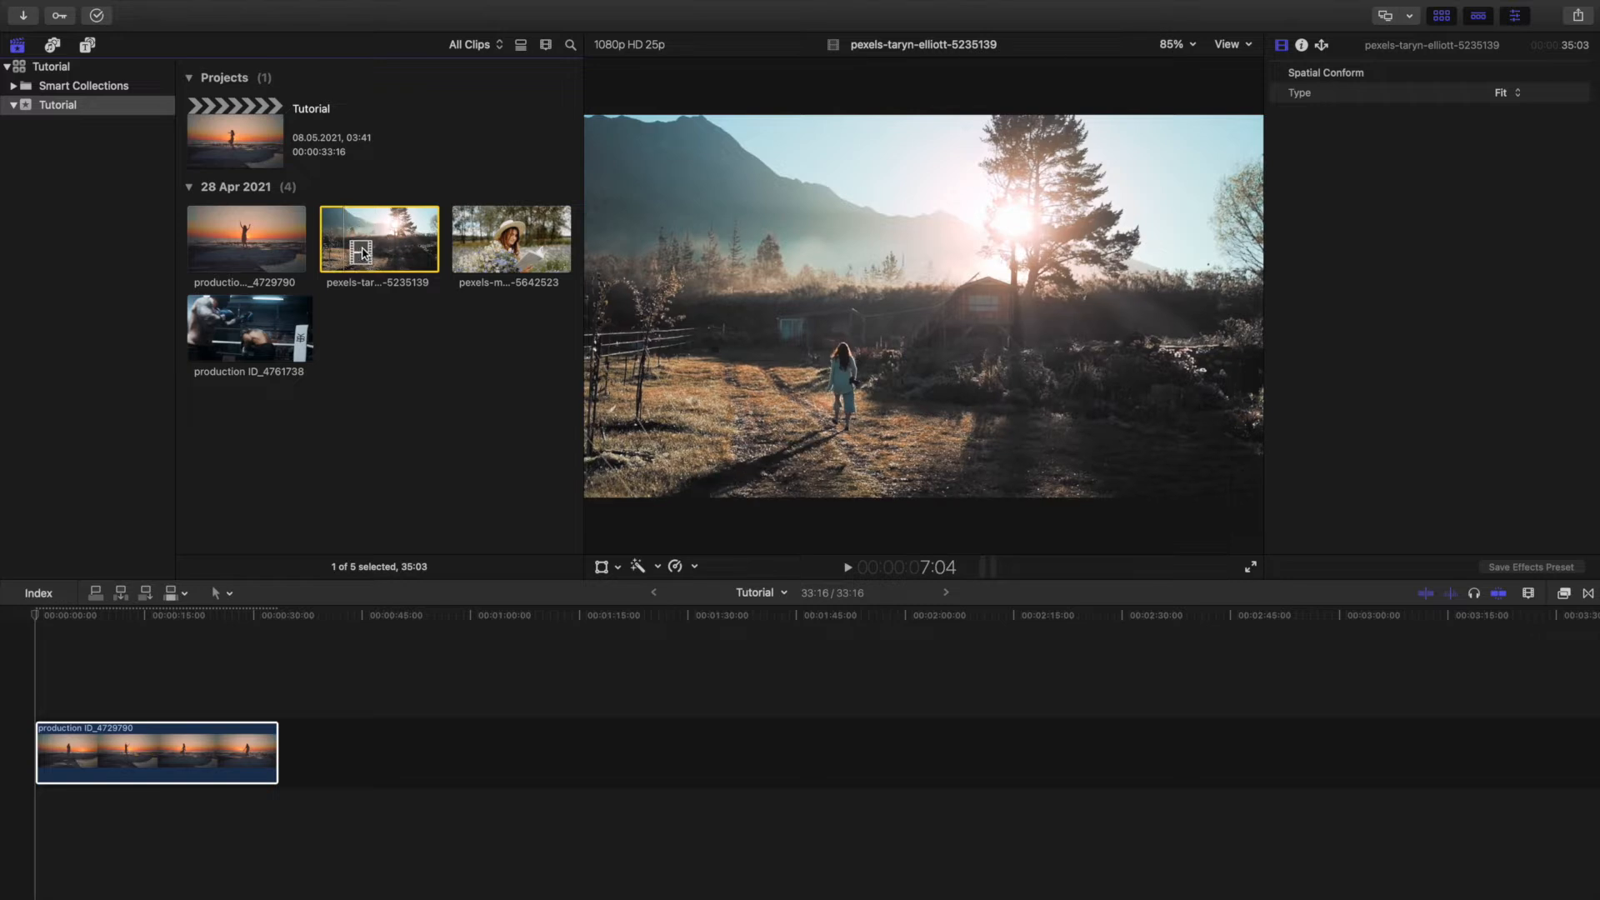
{"action": "left_click_drag", "start_coordinate": [354, 246], "coordinate": [400, 241]}
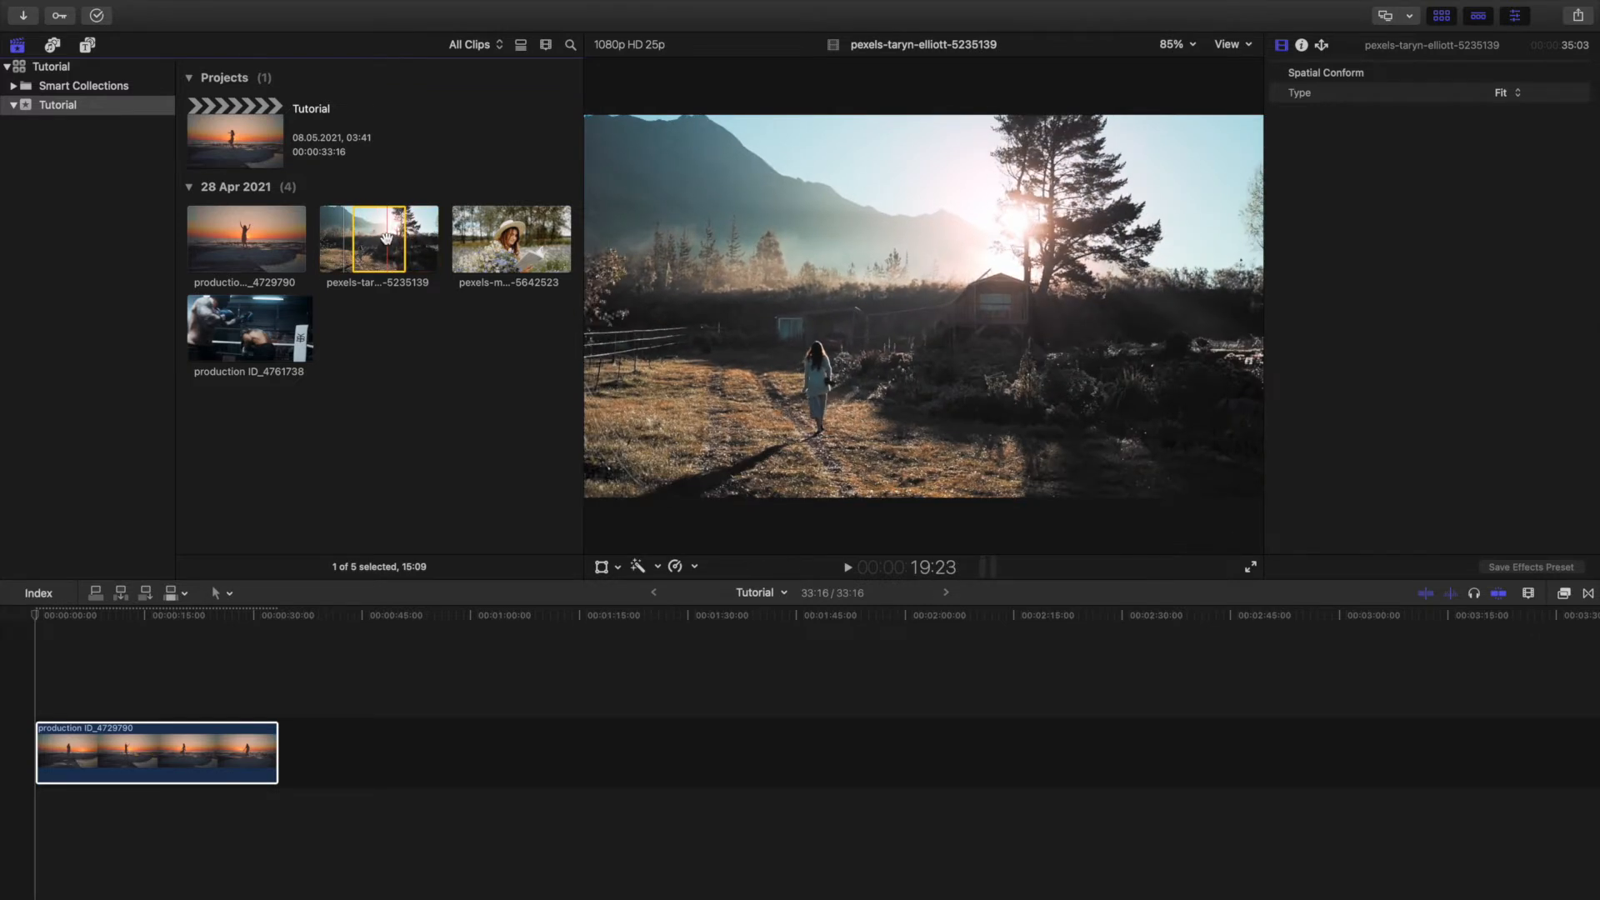
{"action": "right_click", "coordinate": [392, 239]}
{"action": "left_click", "coordinate": [416, 266]}
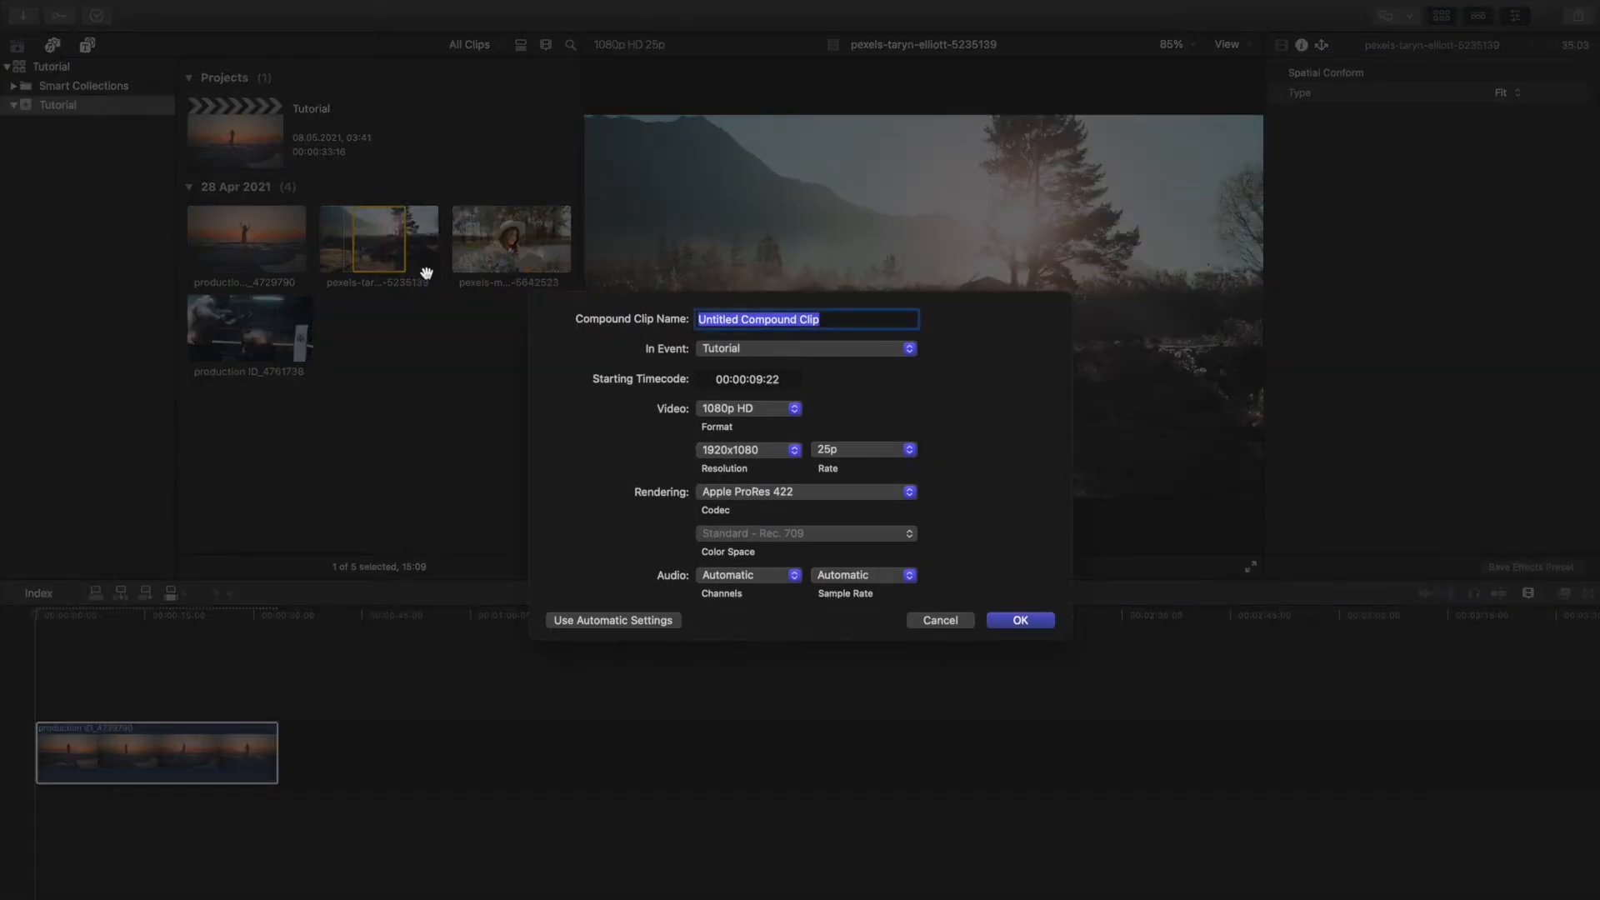
{"action": "type", "text": "New"}
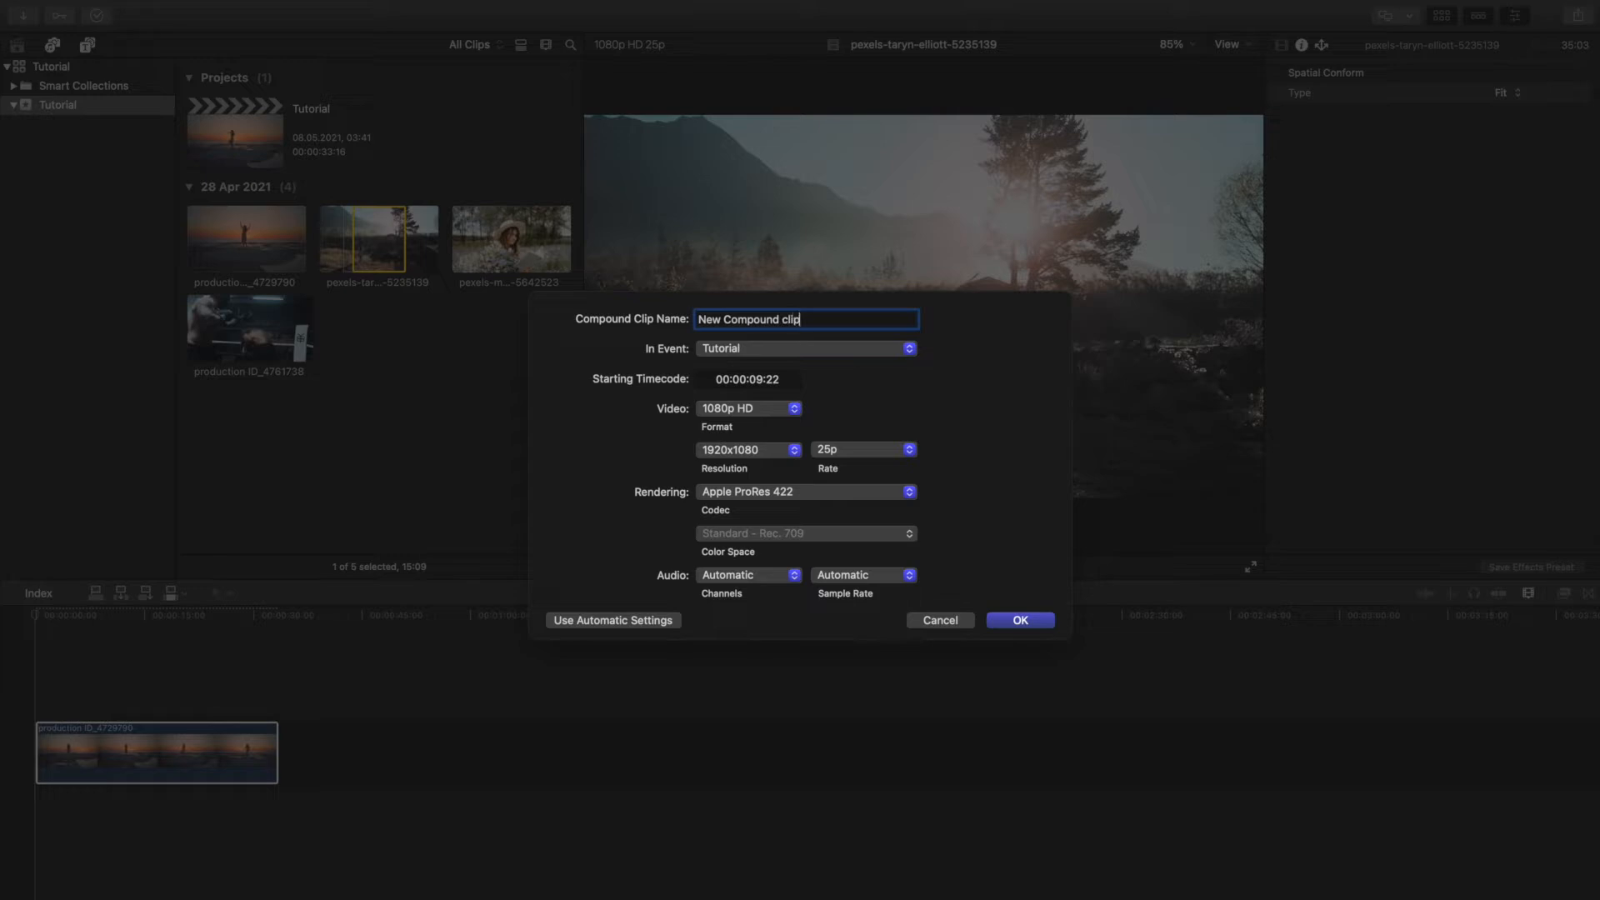
{"action": "left_click", "coordinate": [1030, 618]}
{"action": "double_click", "coordinate": [293, 268]}
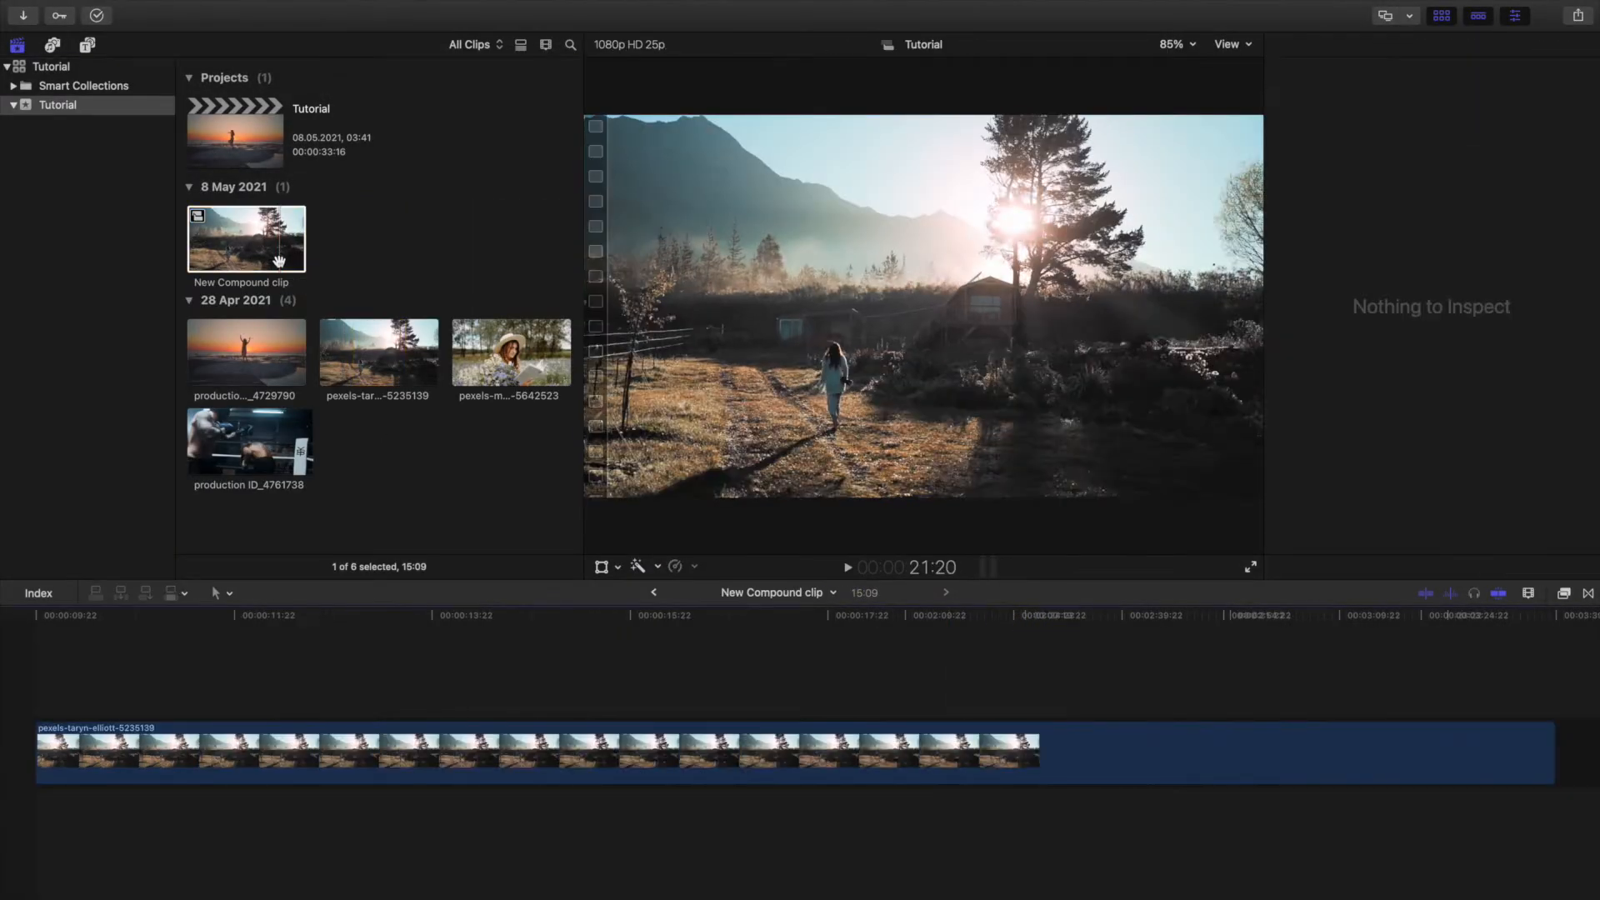
{"action": "left_click", "coordinate": [654, 593]}
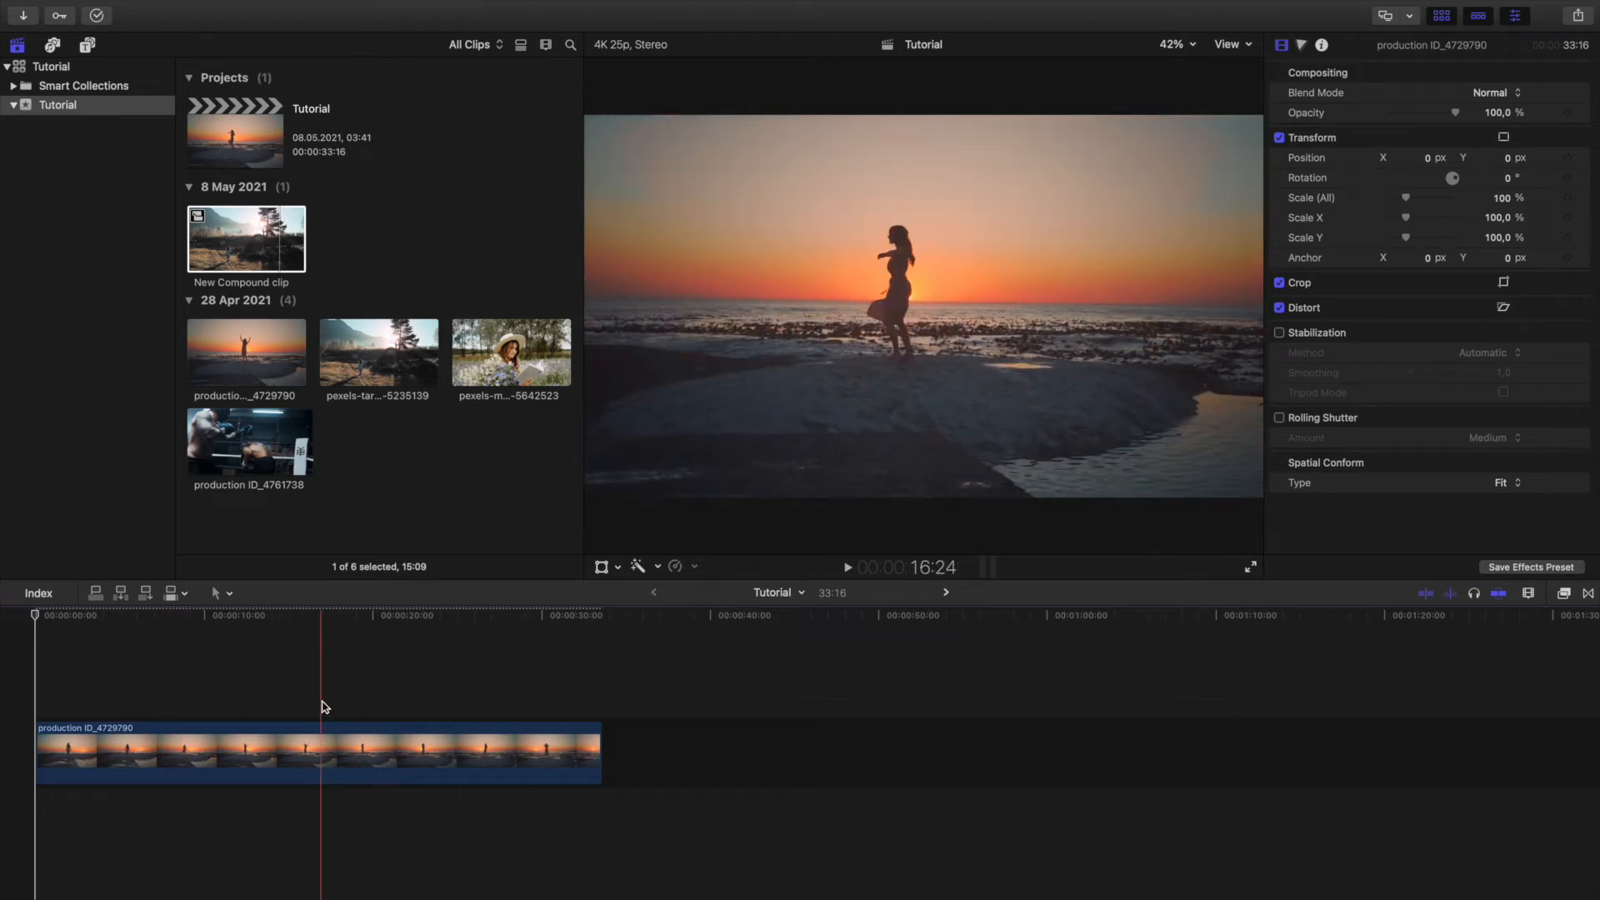
Place the Smart Split Screen title "01 Right Slide" above the beach clip, starting at about 14:04.
{"action": "left_click", "coordinate": [241, 745]}
{"action": "left_click", "coordinate": [90, 50]}
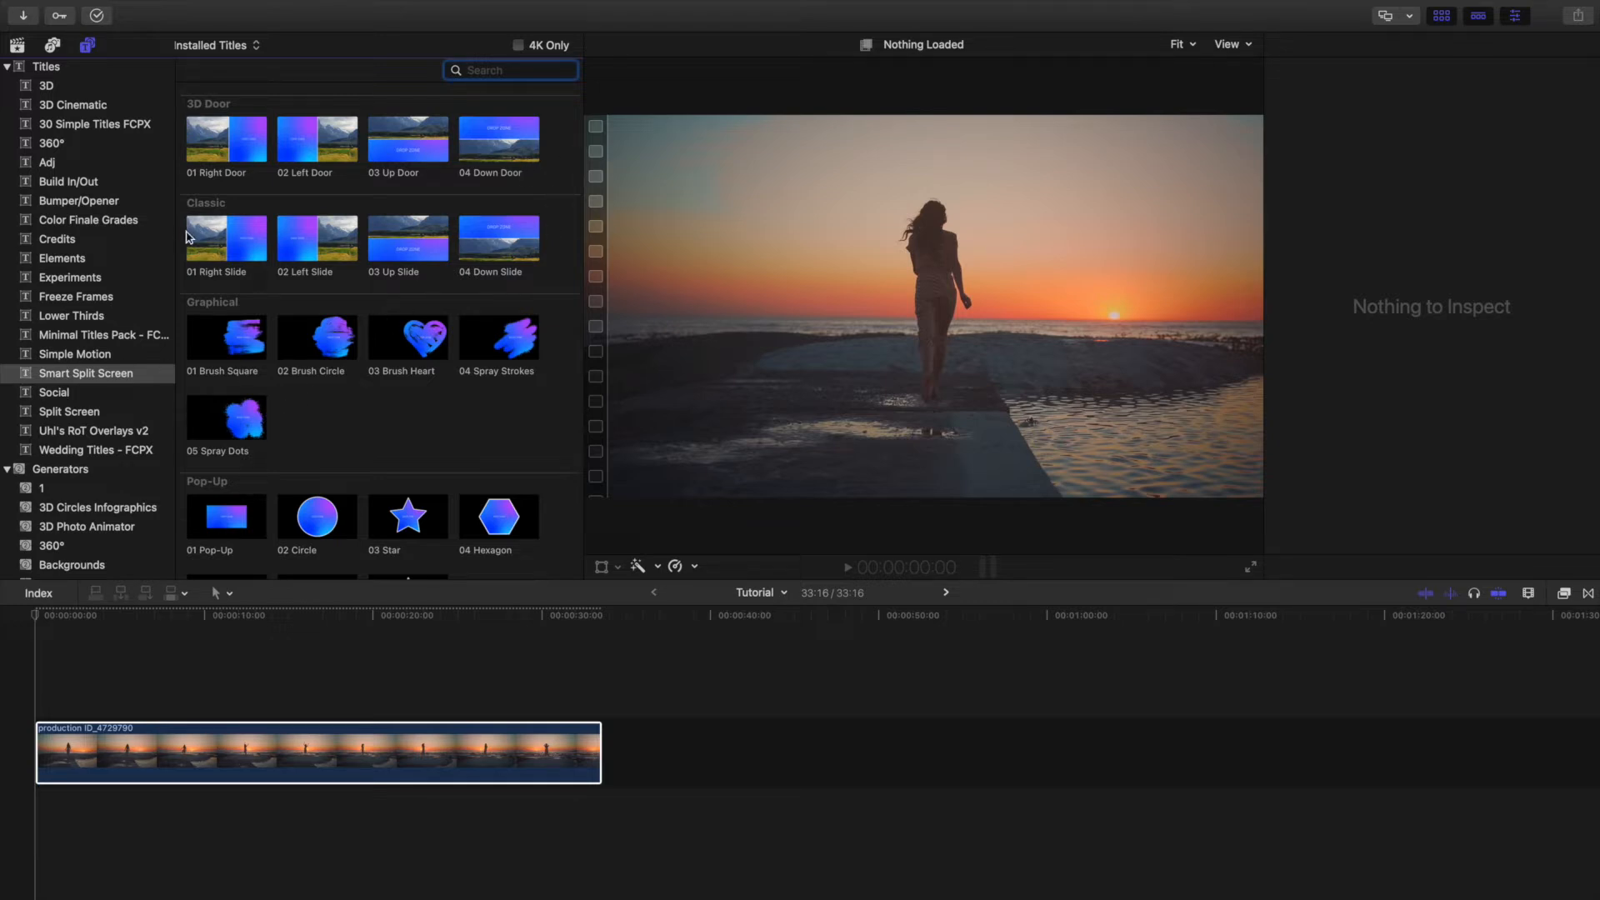
{"action": "left_click", "coordinate": [200, 244]}
{"action": "left_click_drag", "start_coordinate": [200, 243], "coordinate": [277, 708]}
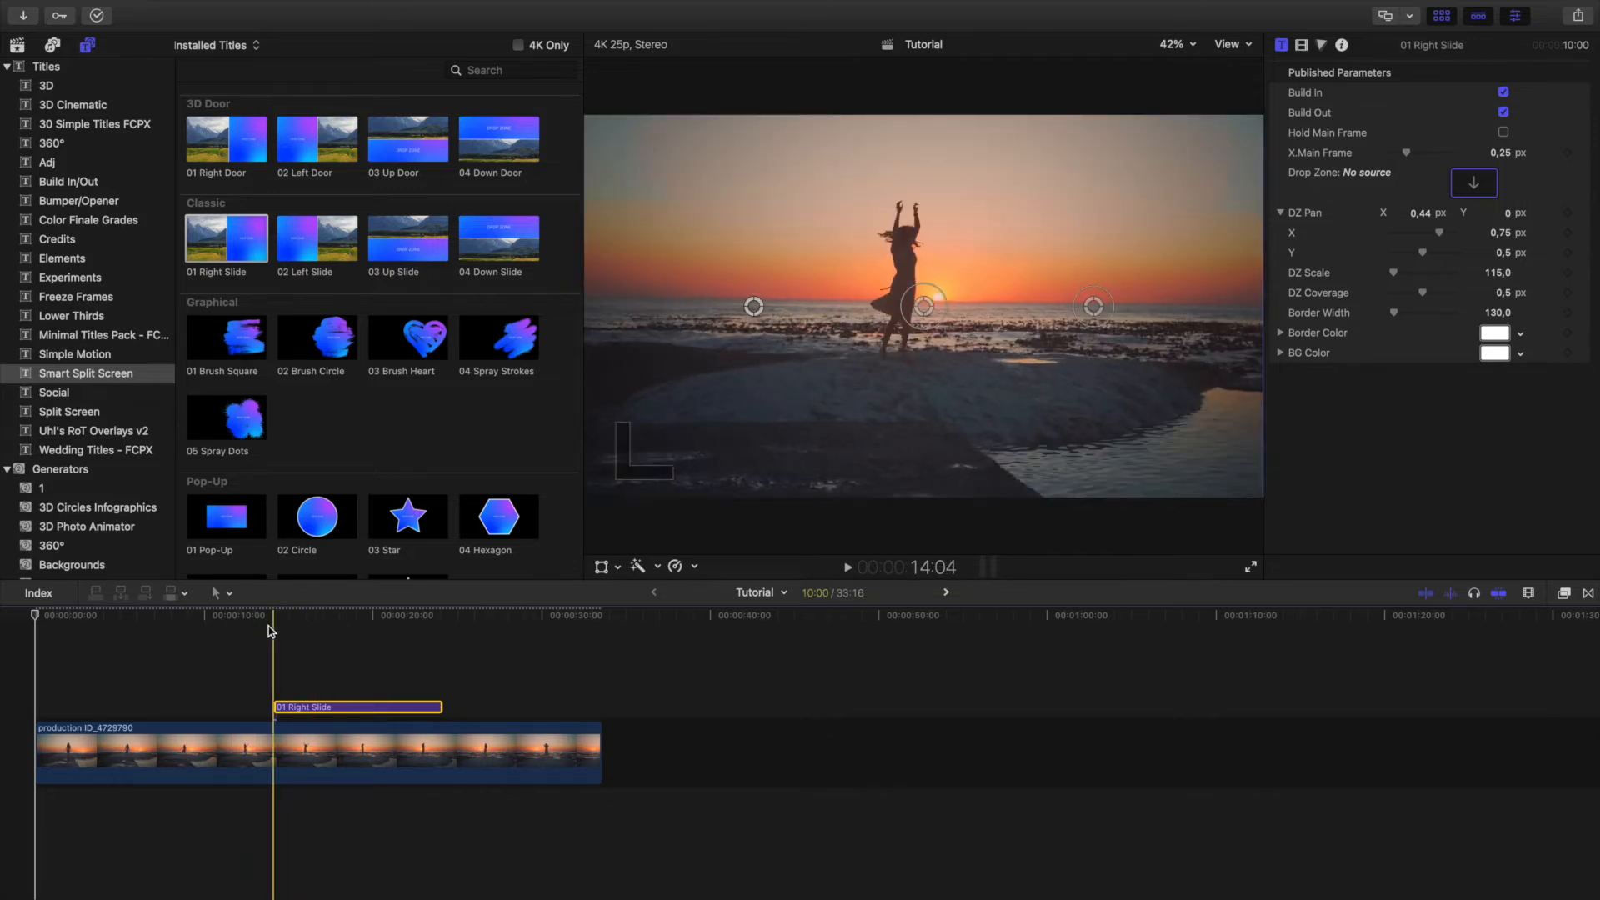
Preview the 01 Right Slide title and extend its end to a duration of about 13:13.
{"action": "key", "text": "space"}
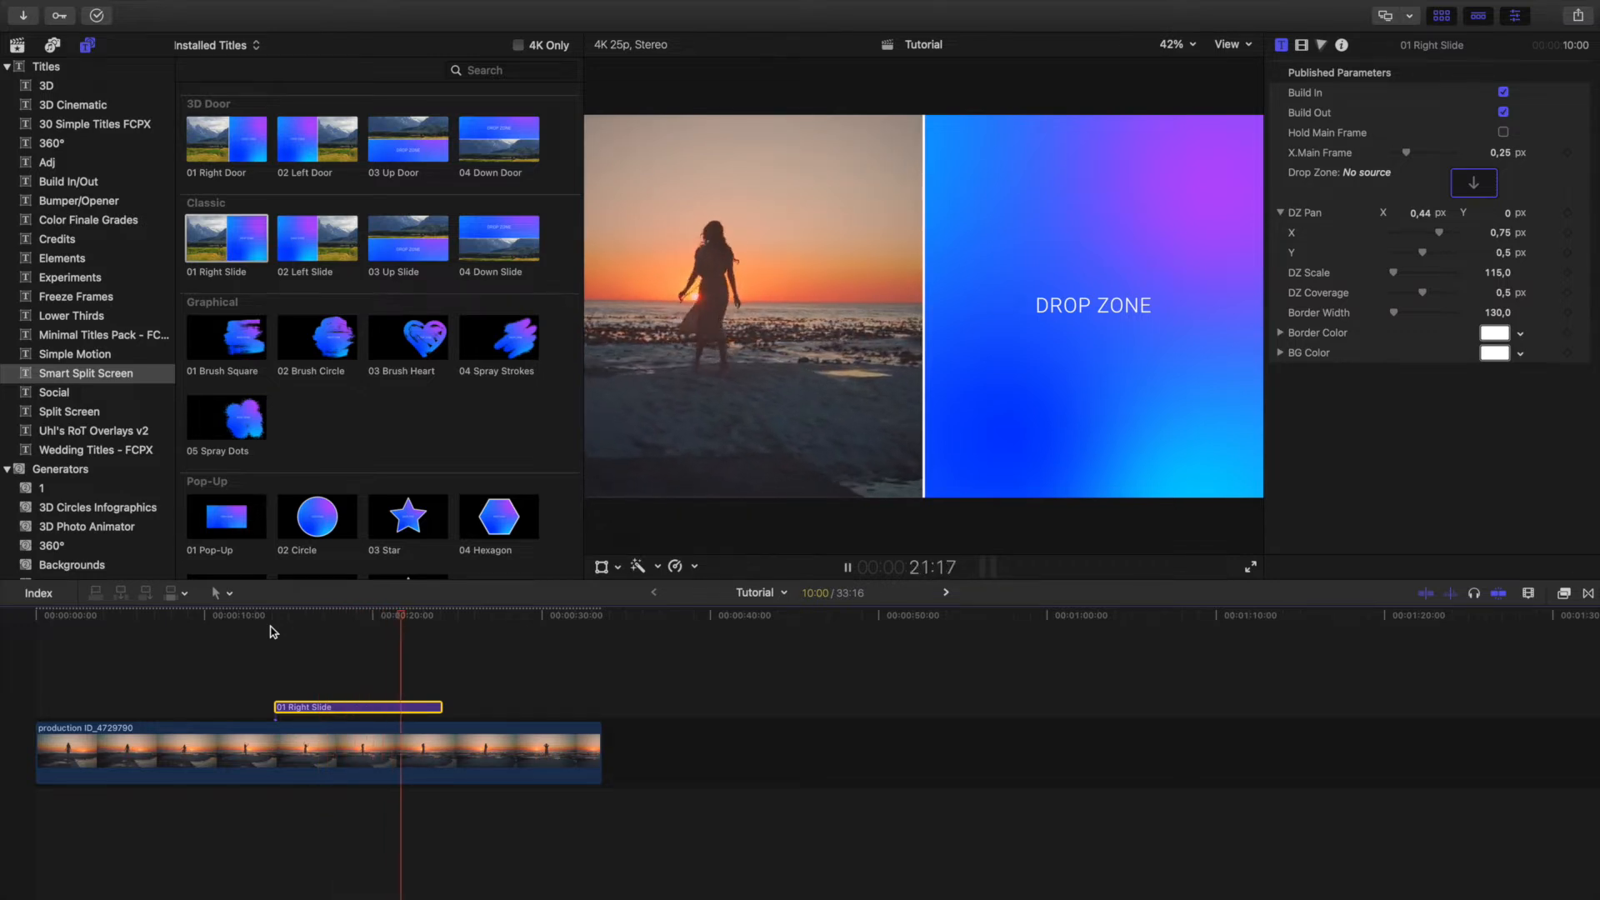
{"action": "key", "text": "space"}
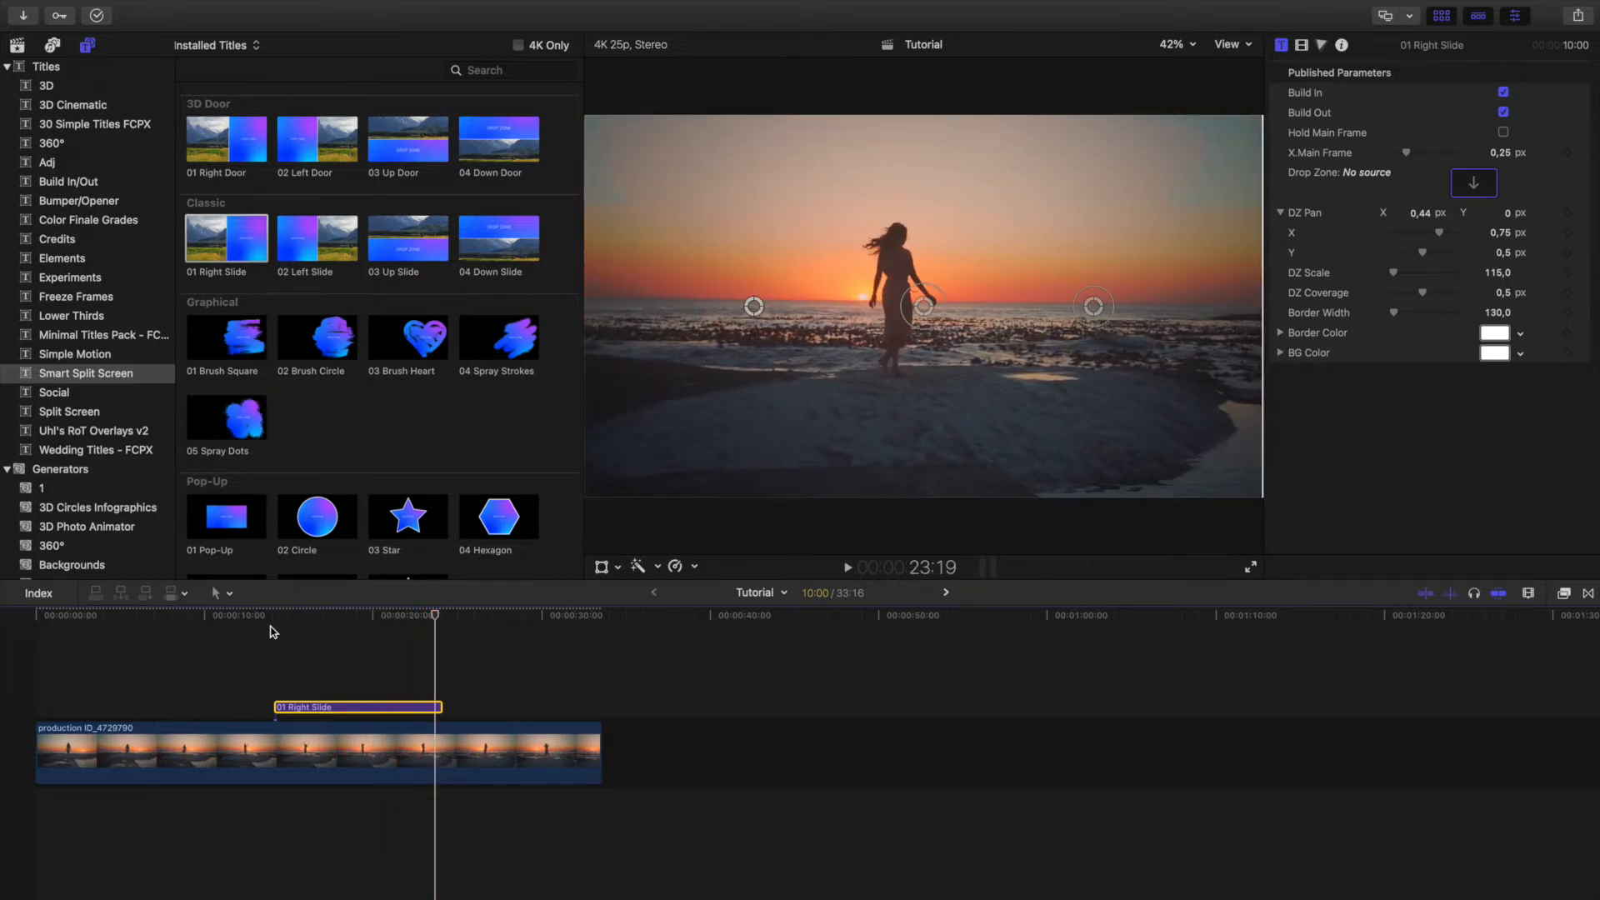
{"action": "left_click_drag", "start_coordinate": [439, 709], "coordinate": [498, 707]}
{"action": "left_click", "coordinate": [401, 618]}
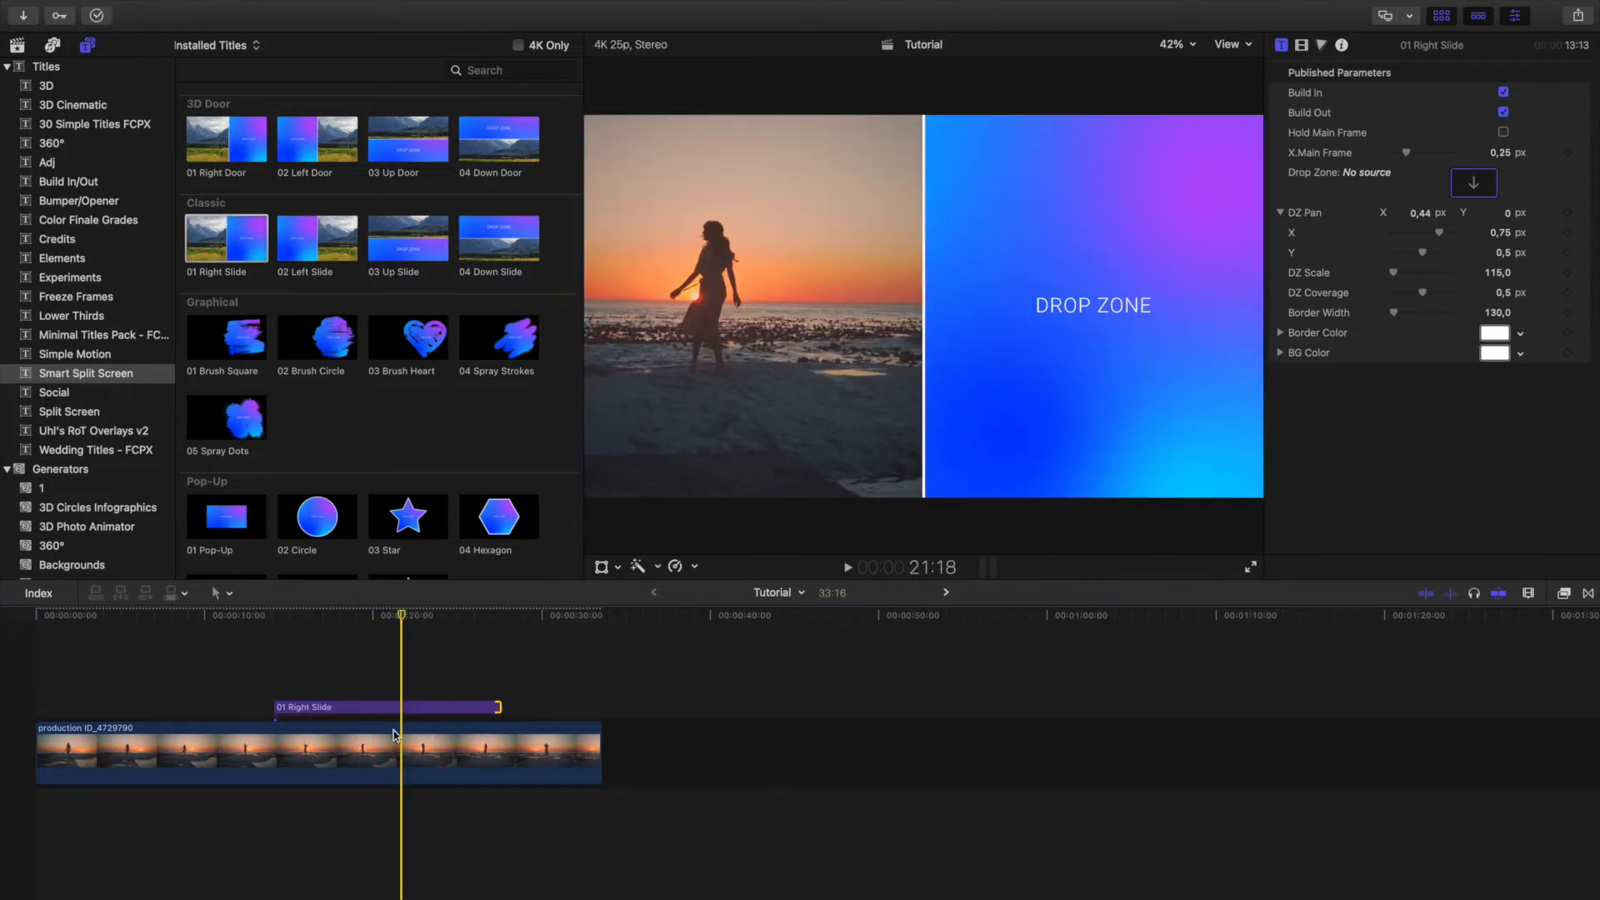
Try the 01 Right Slide title with Build In and Build Out disabled.
{"action": "left_click", "coordinate": [391, 710]}
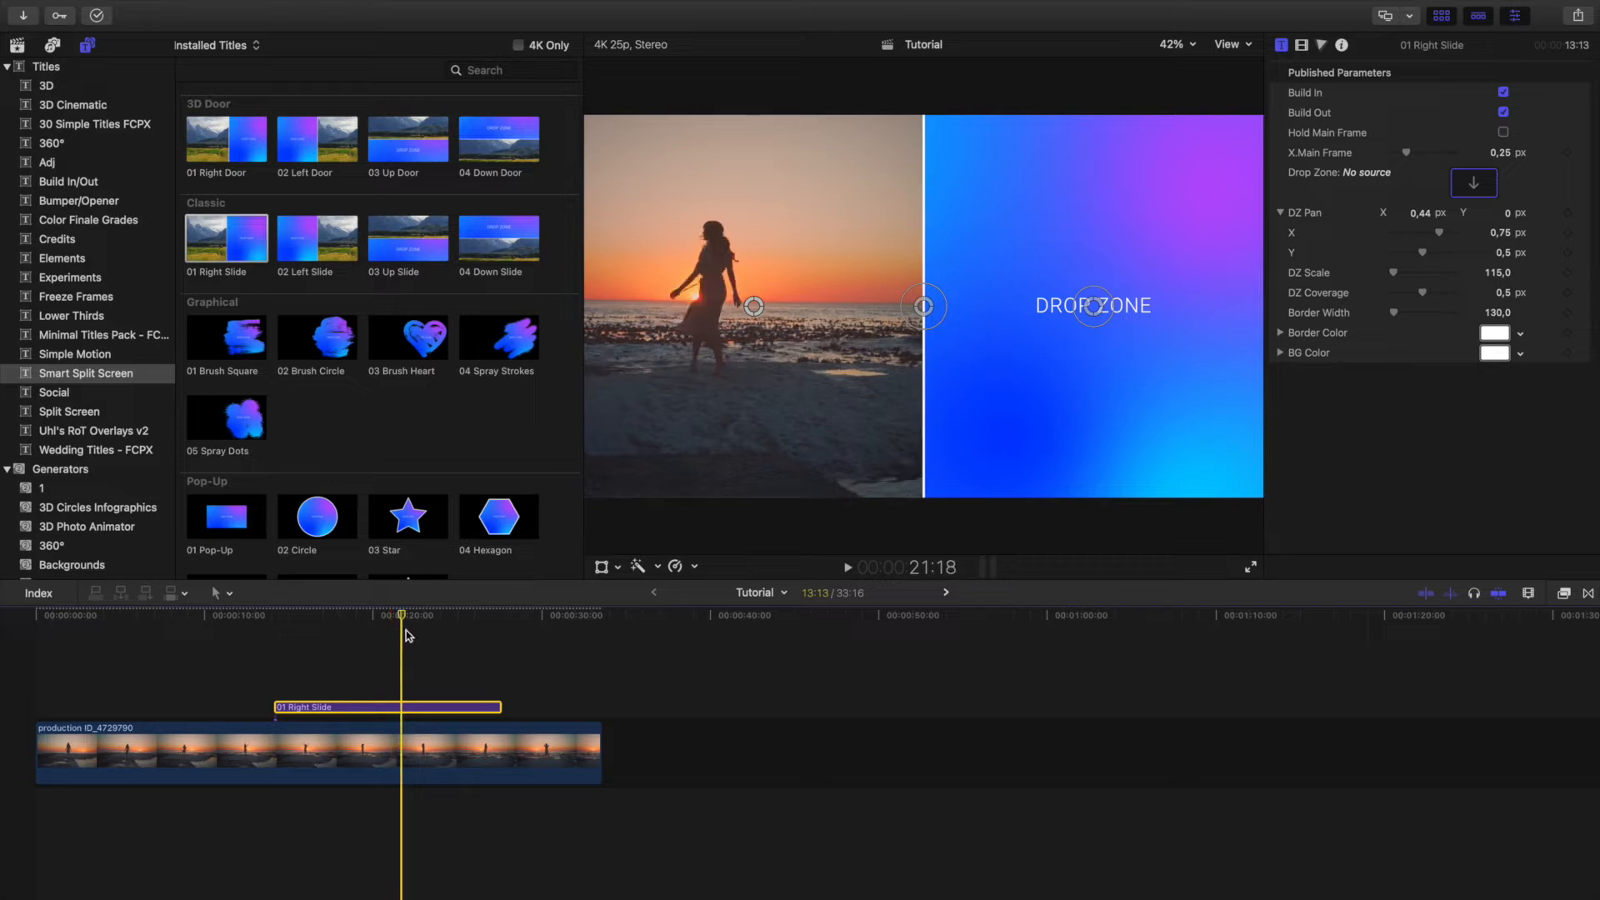
{"action": "left_click", "coordinate": [1504, 112]}
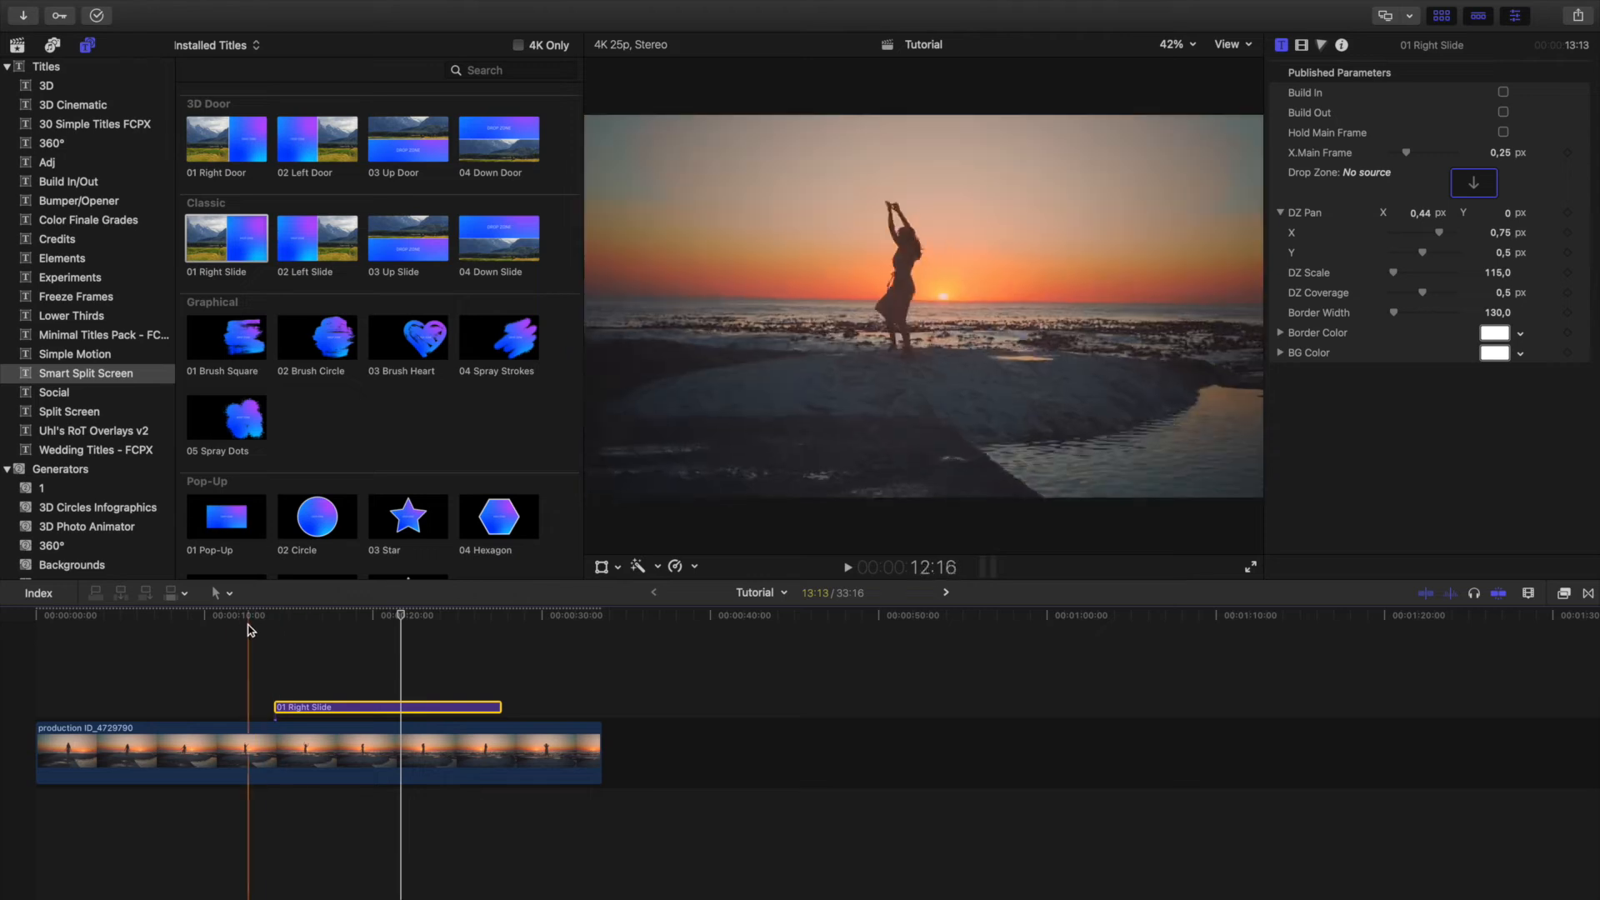
{"action": "left_click", "coordinate": [337, 616]}
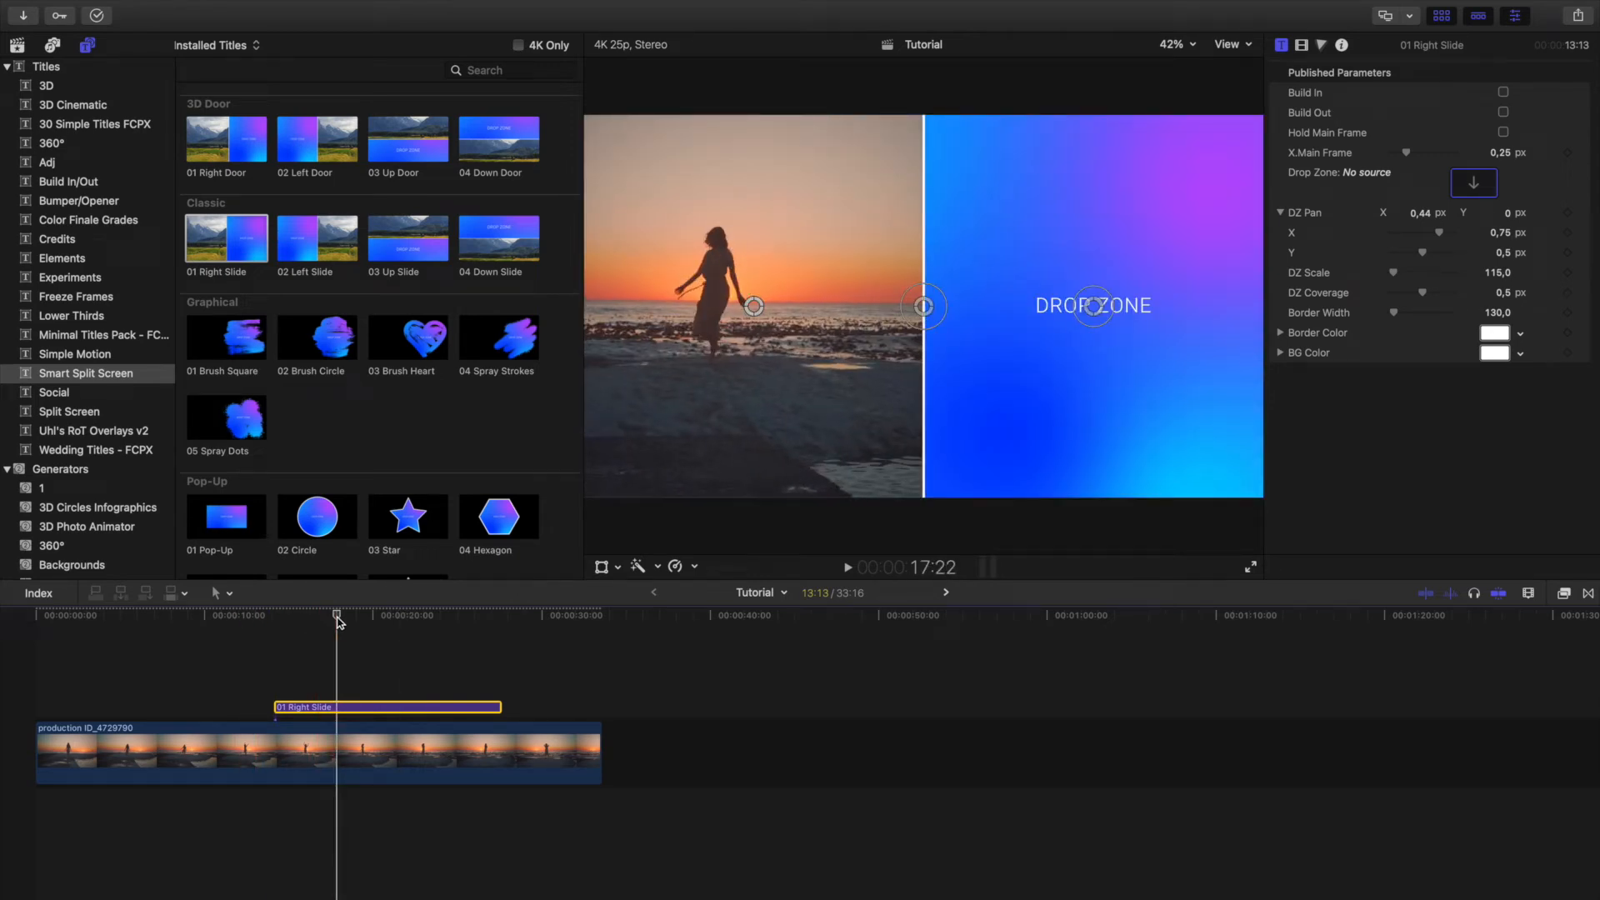
{"action": "left_click", "coordinate": [1503, 93]}
{"action": "left_click", "coordinate": [1503, 112]}
Try the Hold Main Frame option on the title and check the split screen along the timeline.
{"action": "left_click", "coordinate": [1504, 132]}
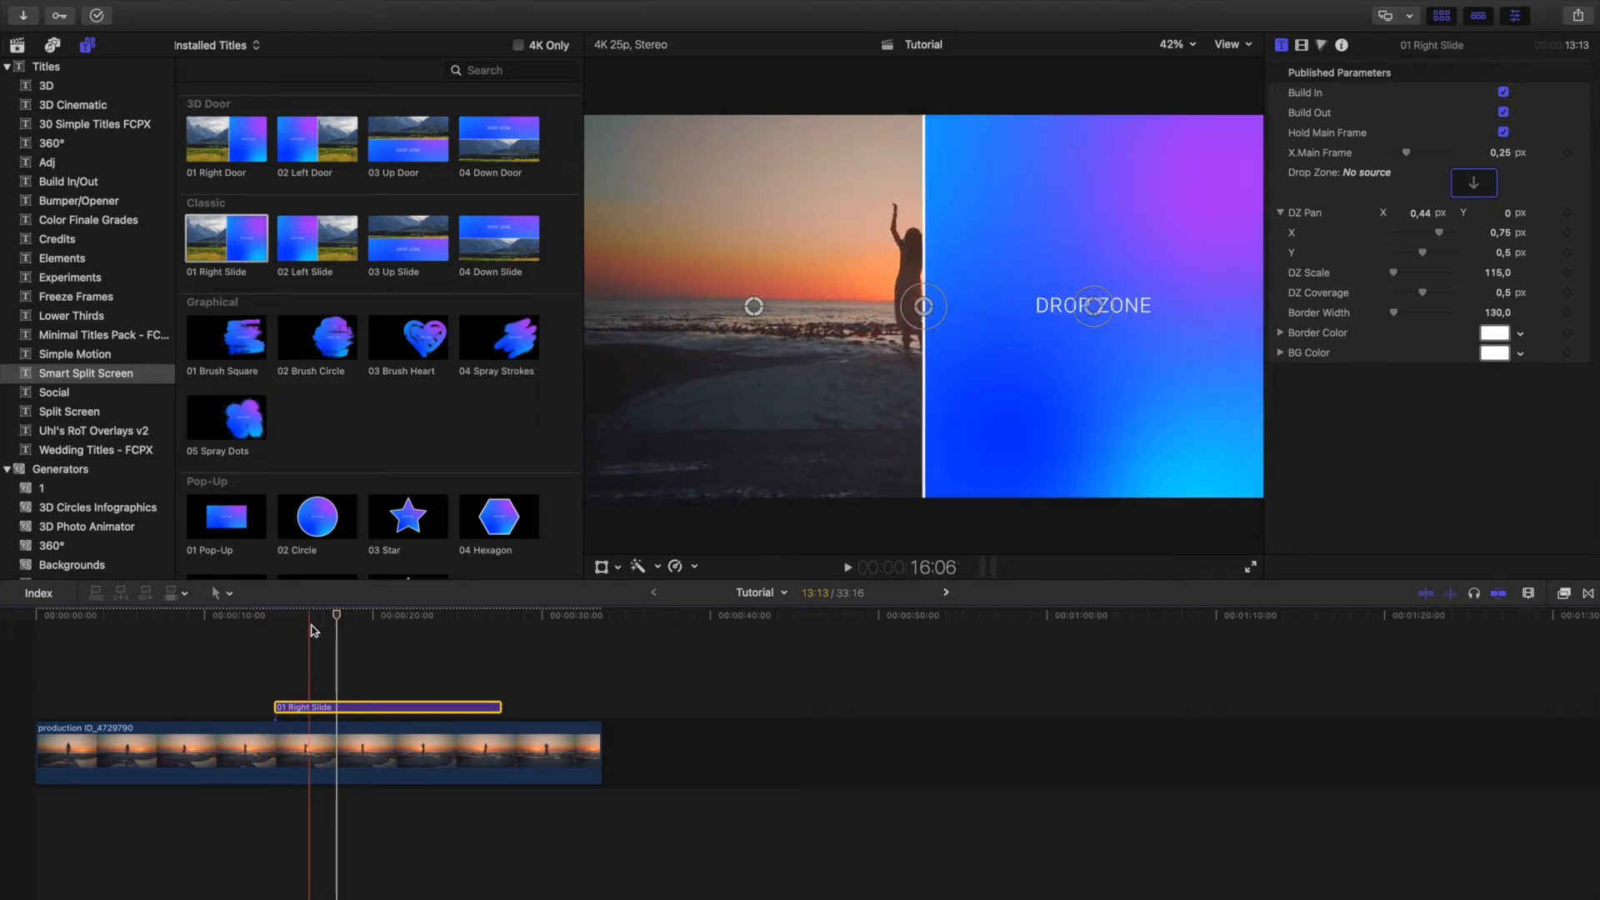
{"action": "left_click", "coordinate": [388, 617]}
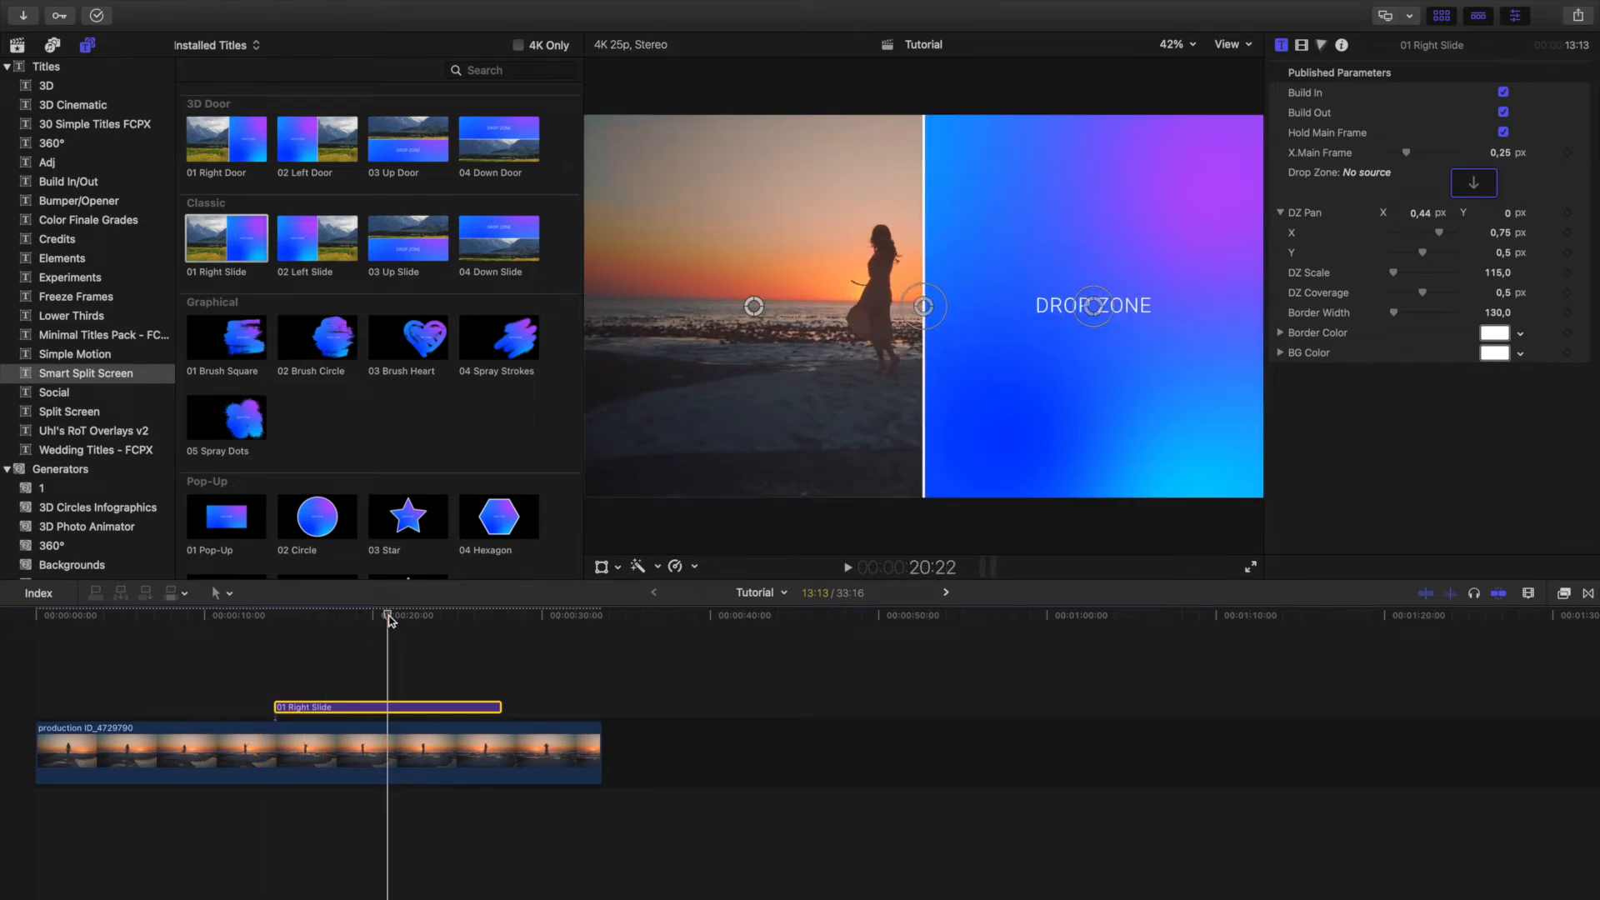
{"action": "left_click", "coordinate": [1503, 132]}
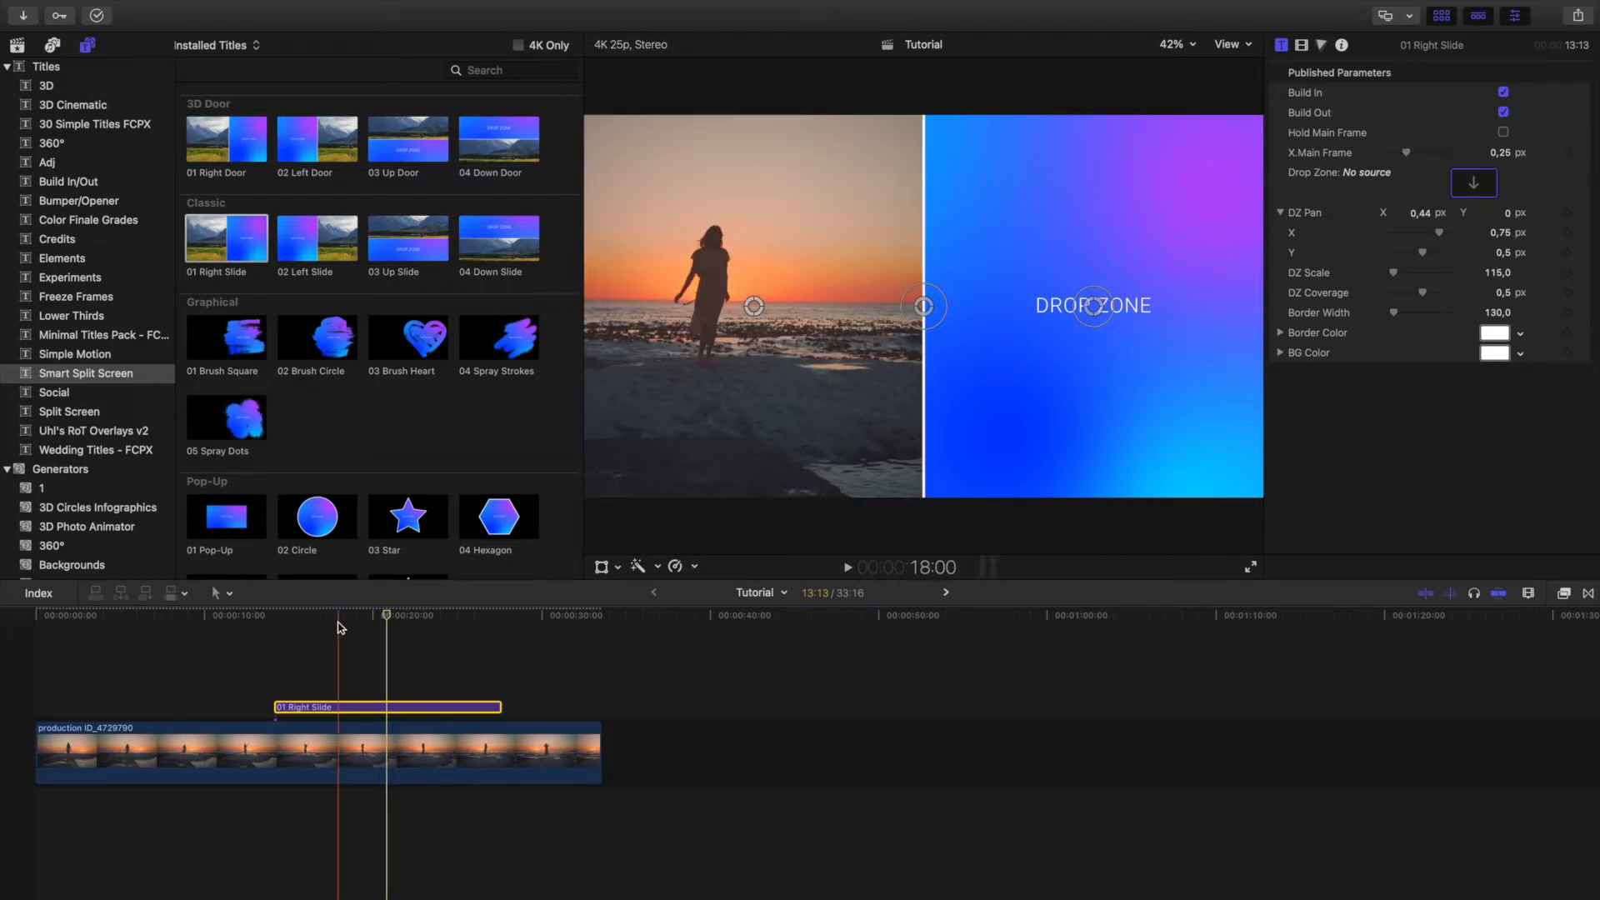
{"action": "left_click", "coordinate": [432, 617]}
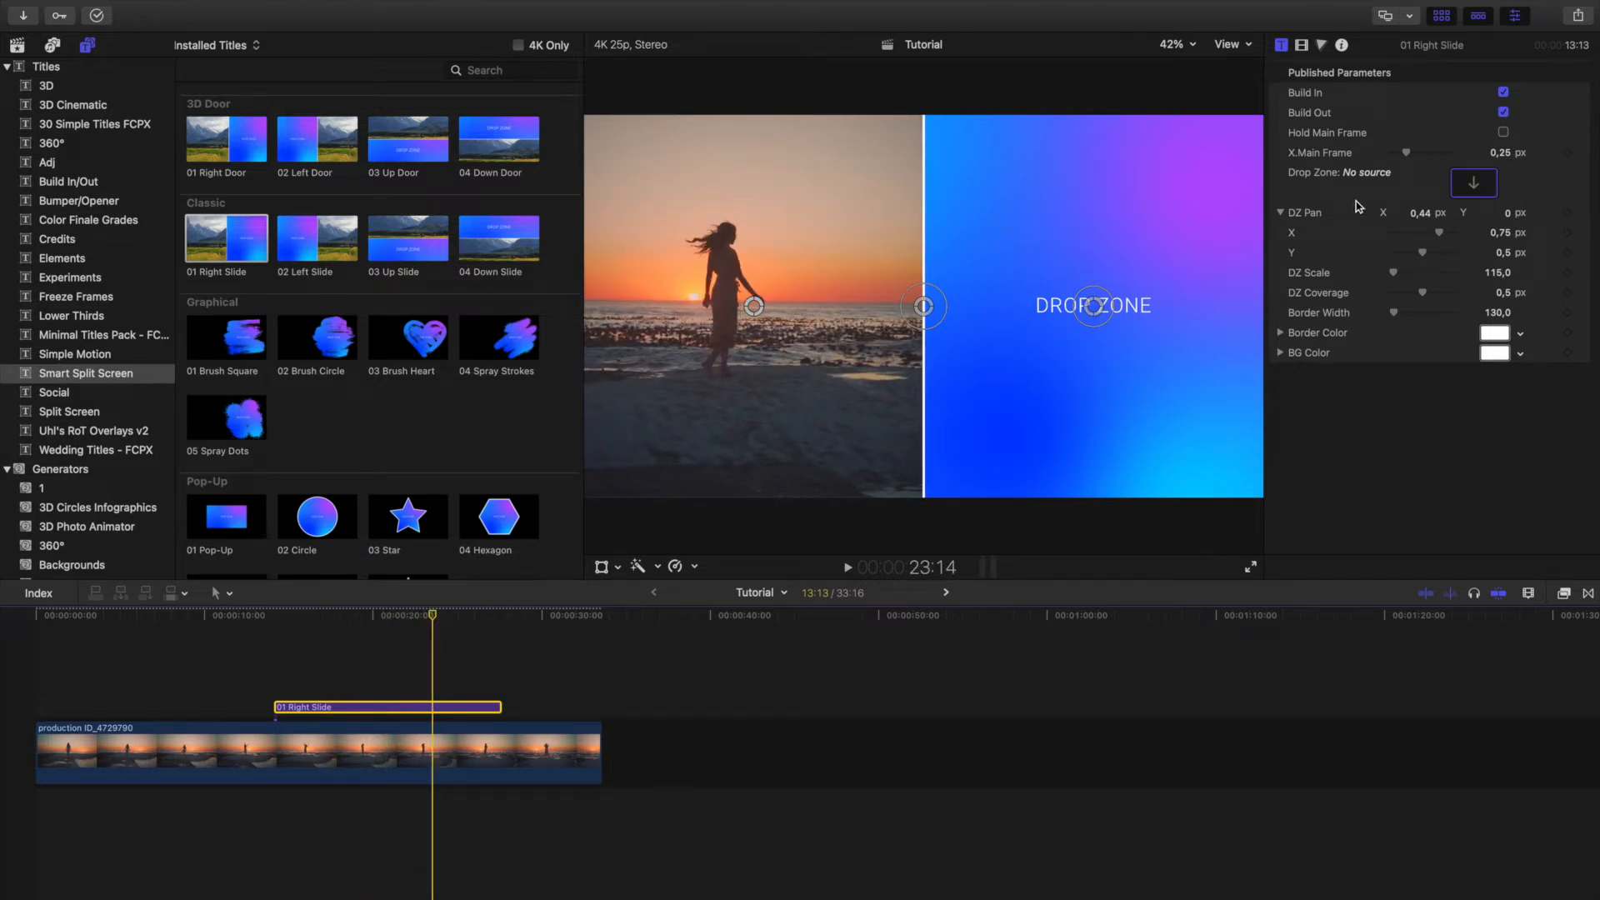
Fill the title's drop zone with New Compound clip and show the split screen at about 22:13.
{"action": "left_click", "coordinate": [16, 45]}
{"action": "left_click", "coordinate": [411, 708]}
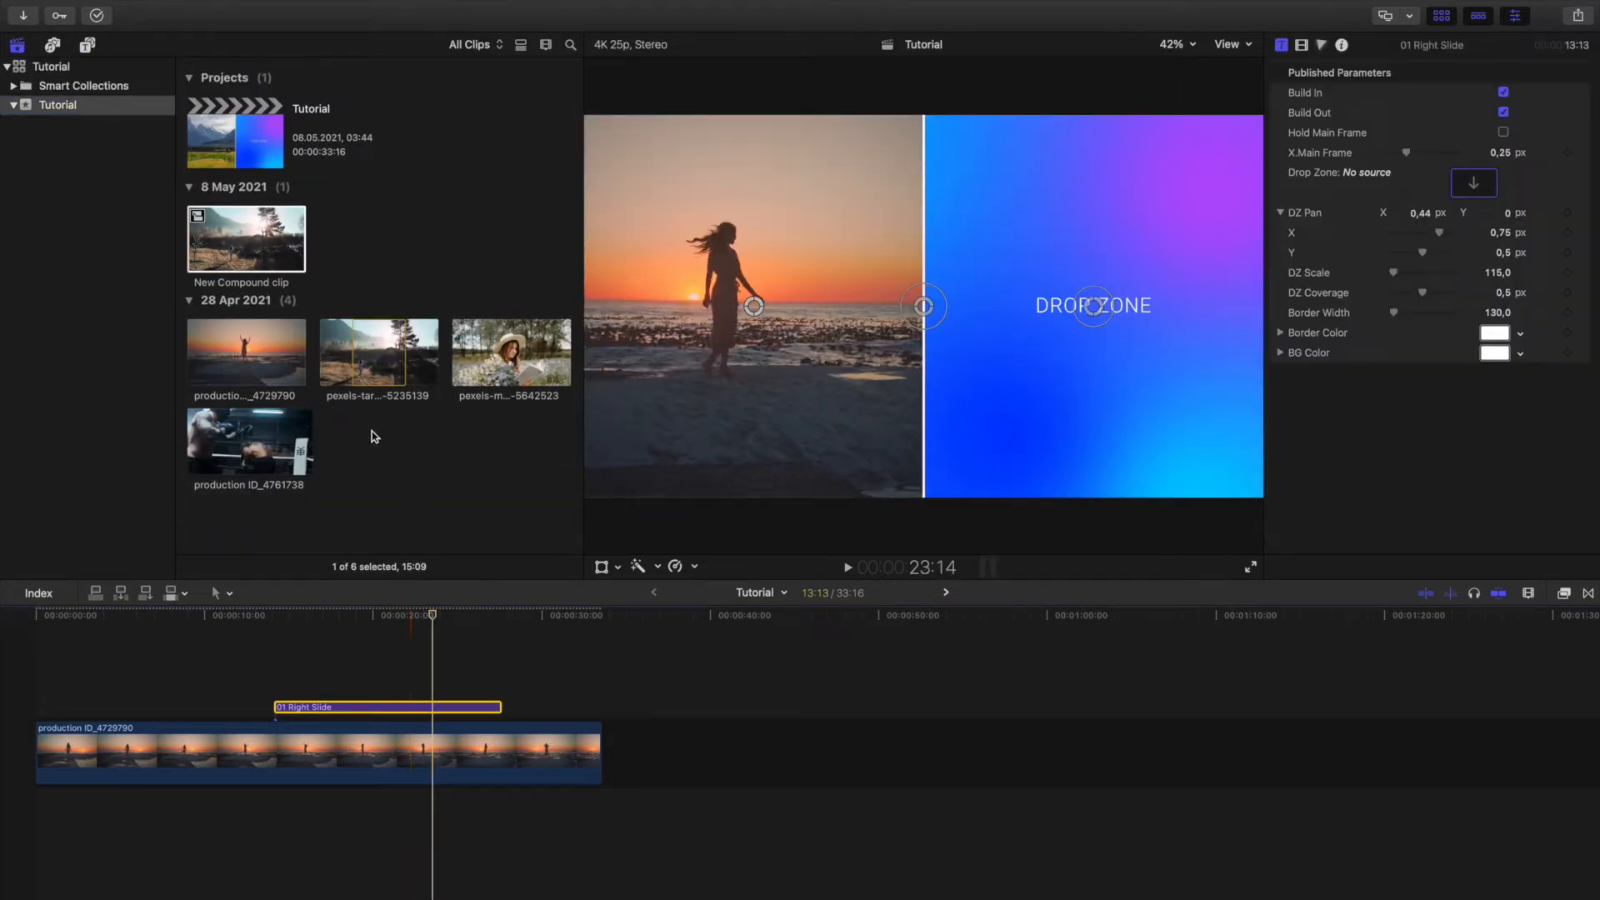
{"action": "left_click_drag", "start_coordinate": [223, 246], "coordinate": [1473, 181]}
{"action": "left_click", "coordinate": [1471, 184]}
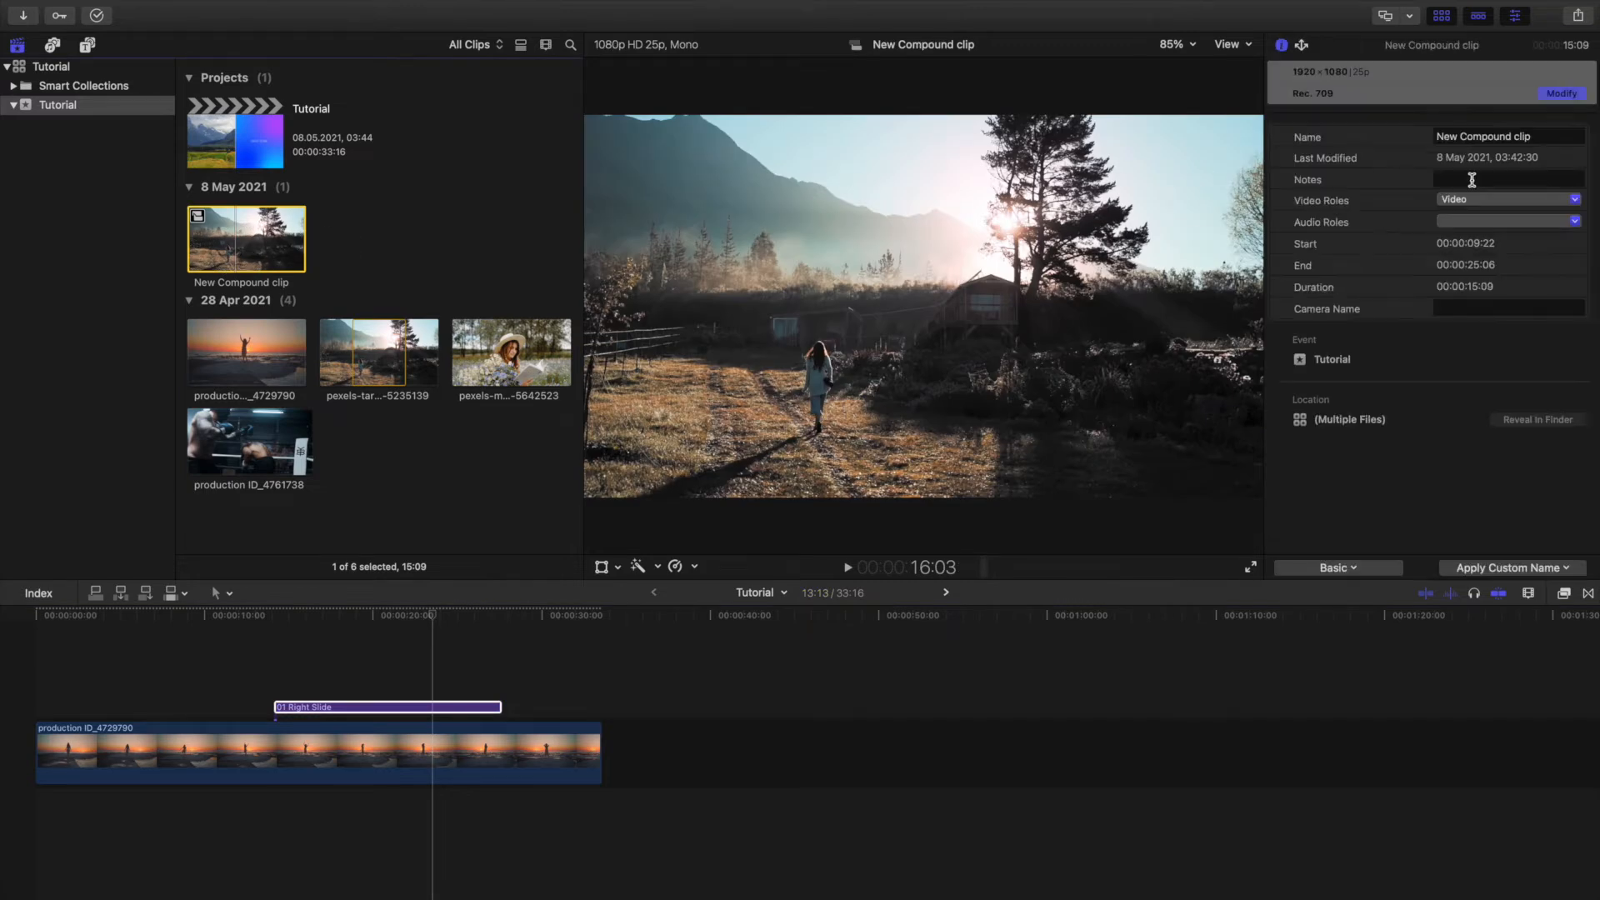
{"action": "left_click", "coordinate": [415, 615]}
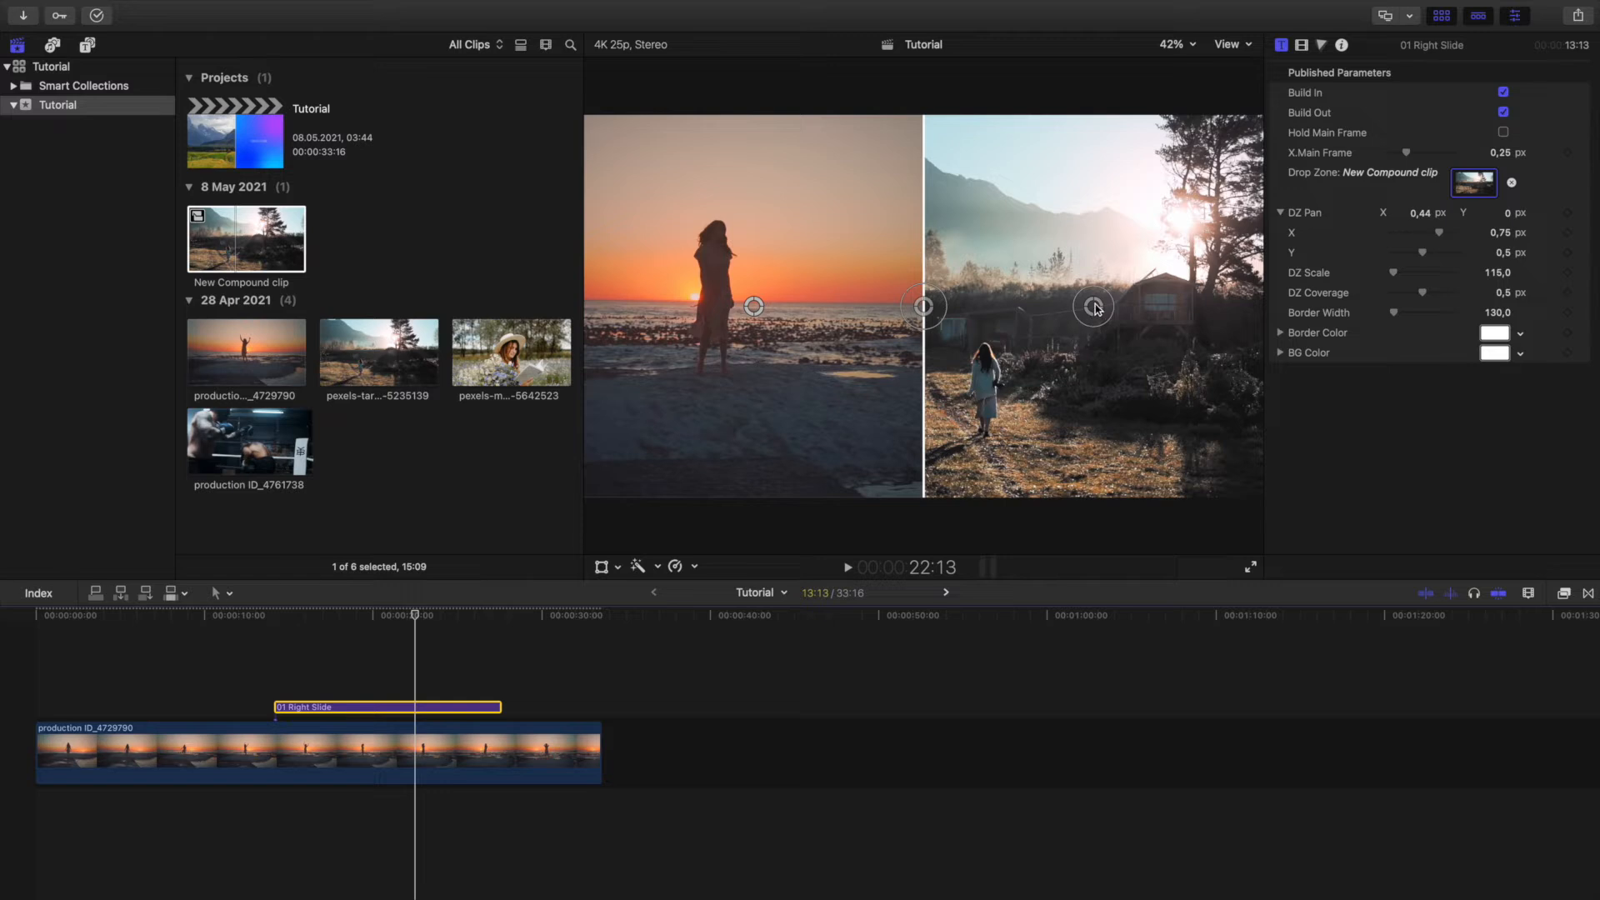
Adjust the drop zone to pan about X 0.82, Y 0.03, scale about 146.4 and coverage about 0.61.
{"action": "left_click_drag", "start_coordinate": [1089, 308], "coordinate": [1212, 298]}
{"action": "left_click_drag", "start_coordinate": [927, 310], "coordinate": [1000, 319]}
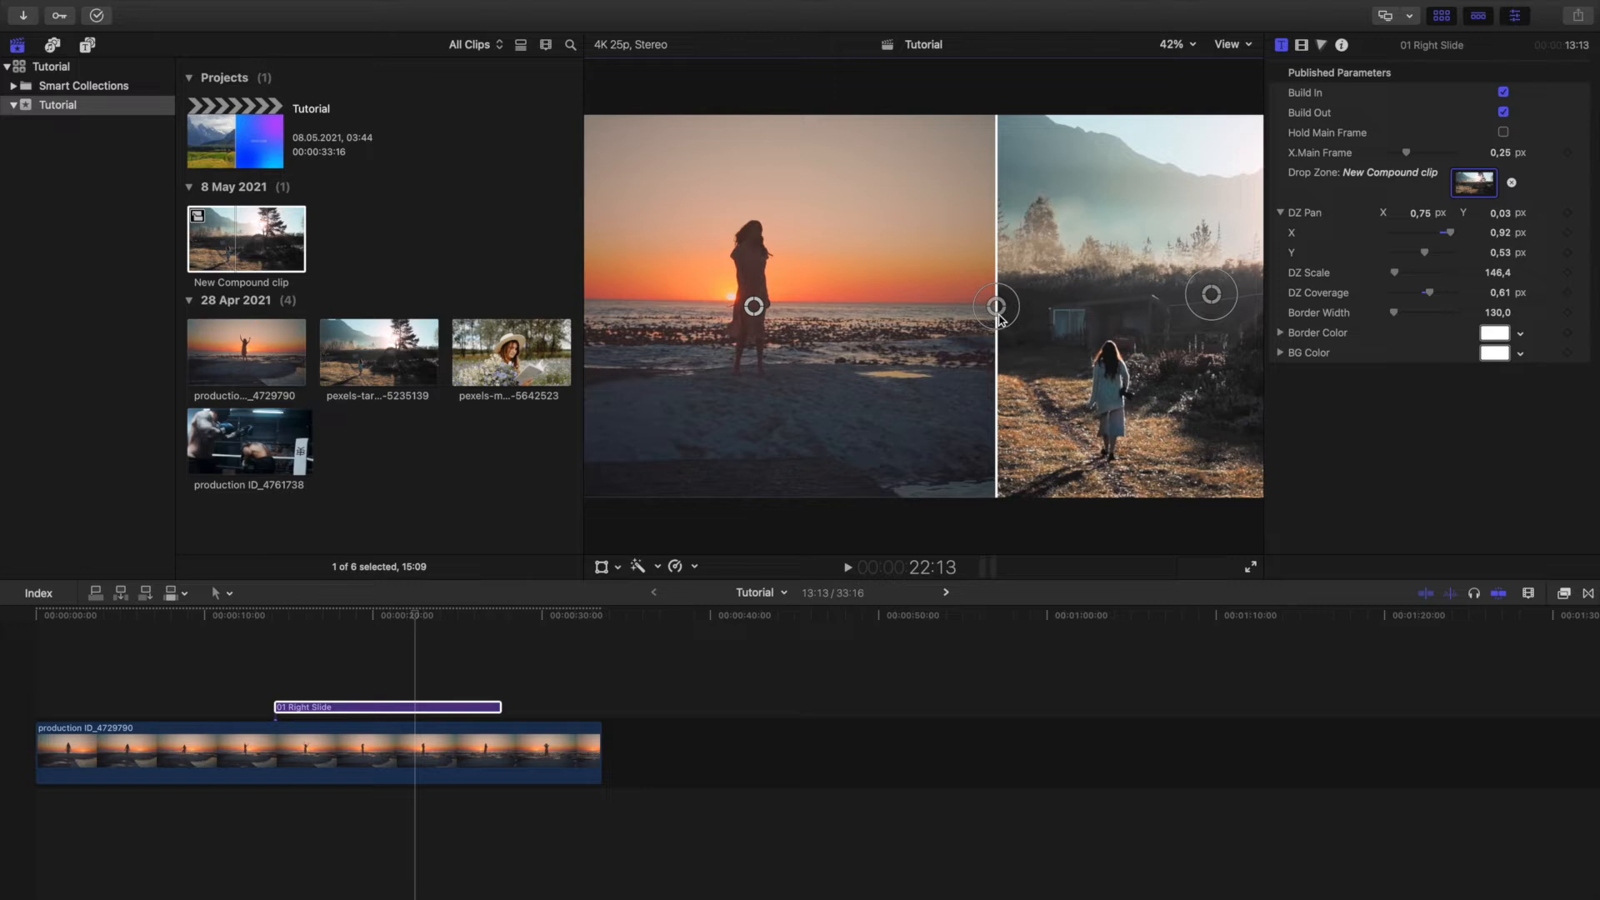
{"action": "left_click_drag", "start_coordinate": [1218, 302], "coordinate": [1240, 302]}
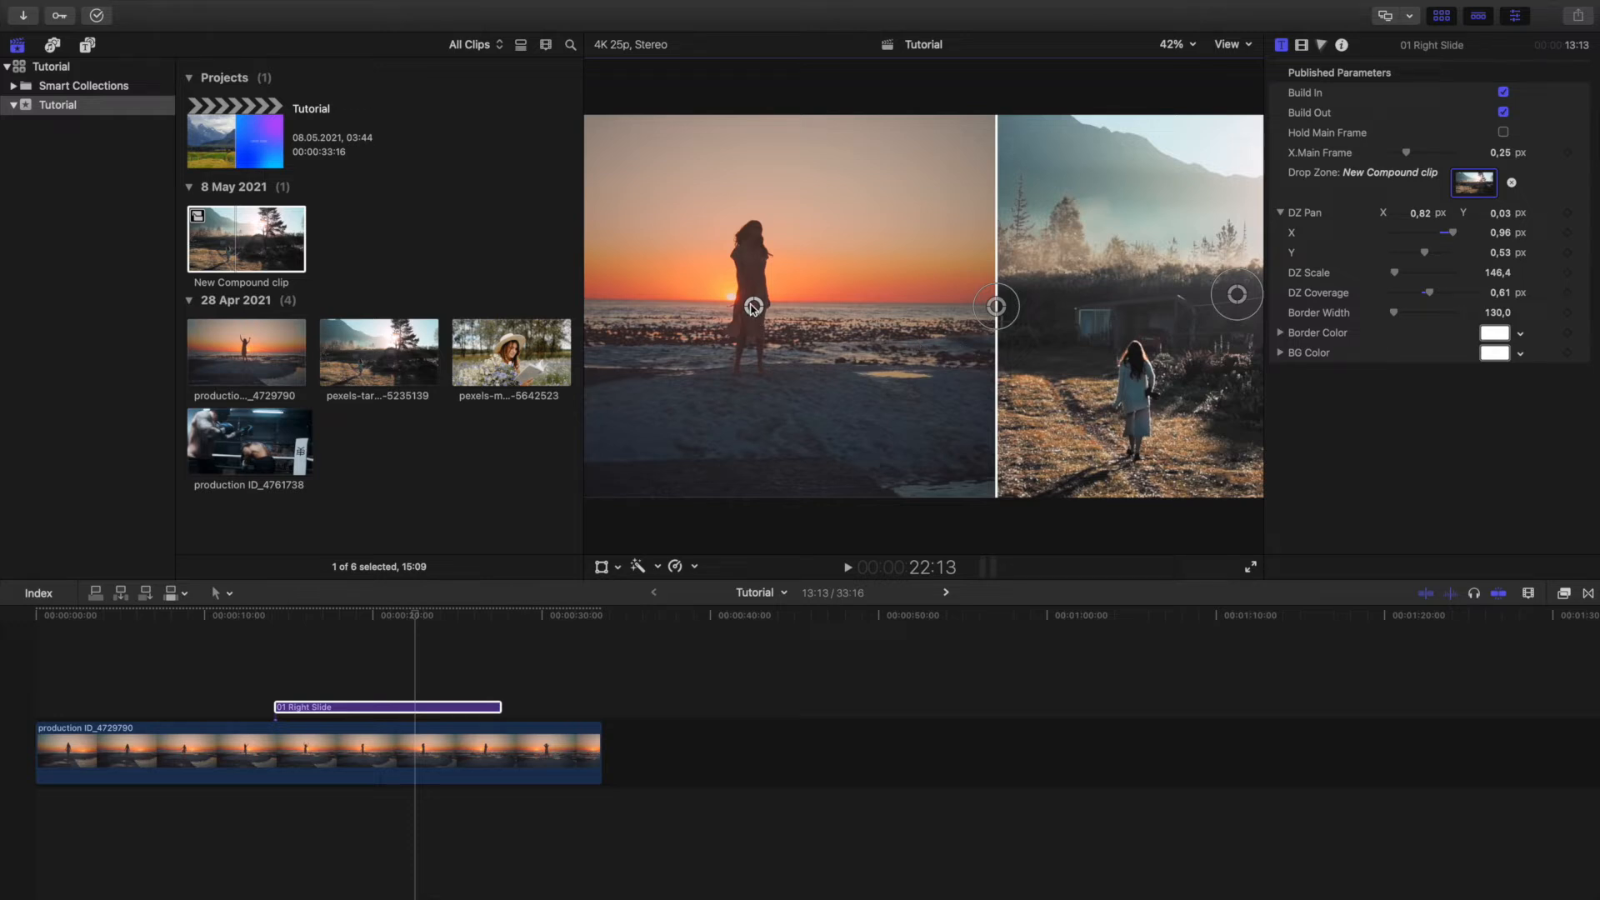
Shift the beach clip's framing within its half to an X.Main Frame value of about 0.28.
{"action": "mouse_move", "coordinate": [754, 310]}
{"action": "left_mouse_down"}
{"action": "mouse_move", "coordinate": [779, 315]}
{"action": "mouse_move", "coordinate": [760, 318]}
{"action": "left_mouse_up"}
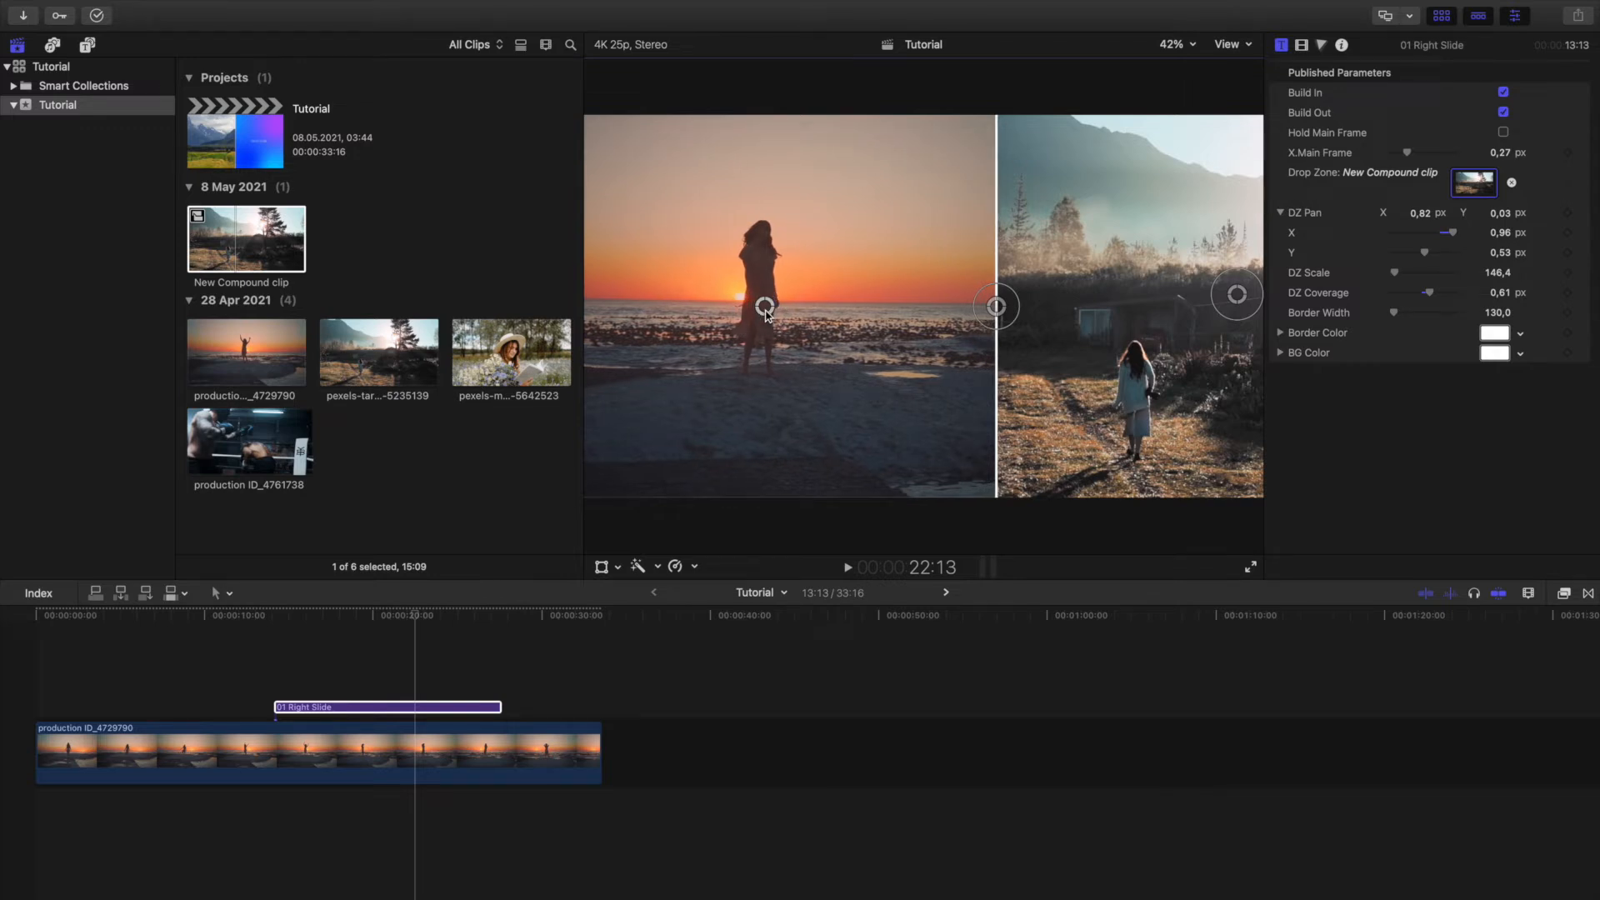
{"action": "left_click_drag", "start_coordinate": [765, 311], "coordinate": [771, 306]}
{"action": "left_click_drag", "start_coordinate": [997, 307], "coordinate": [998, 308]}
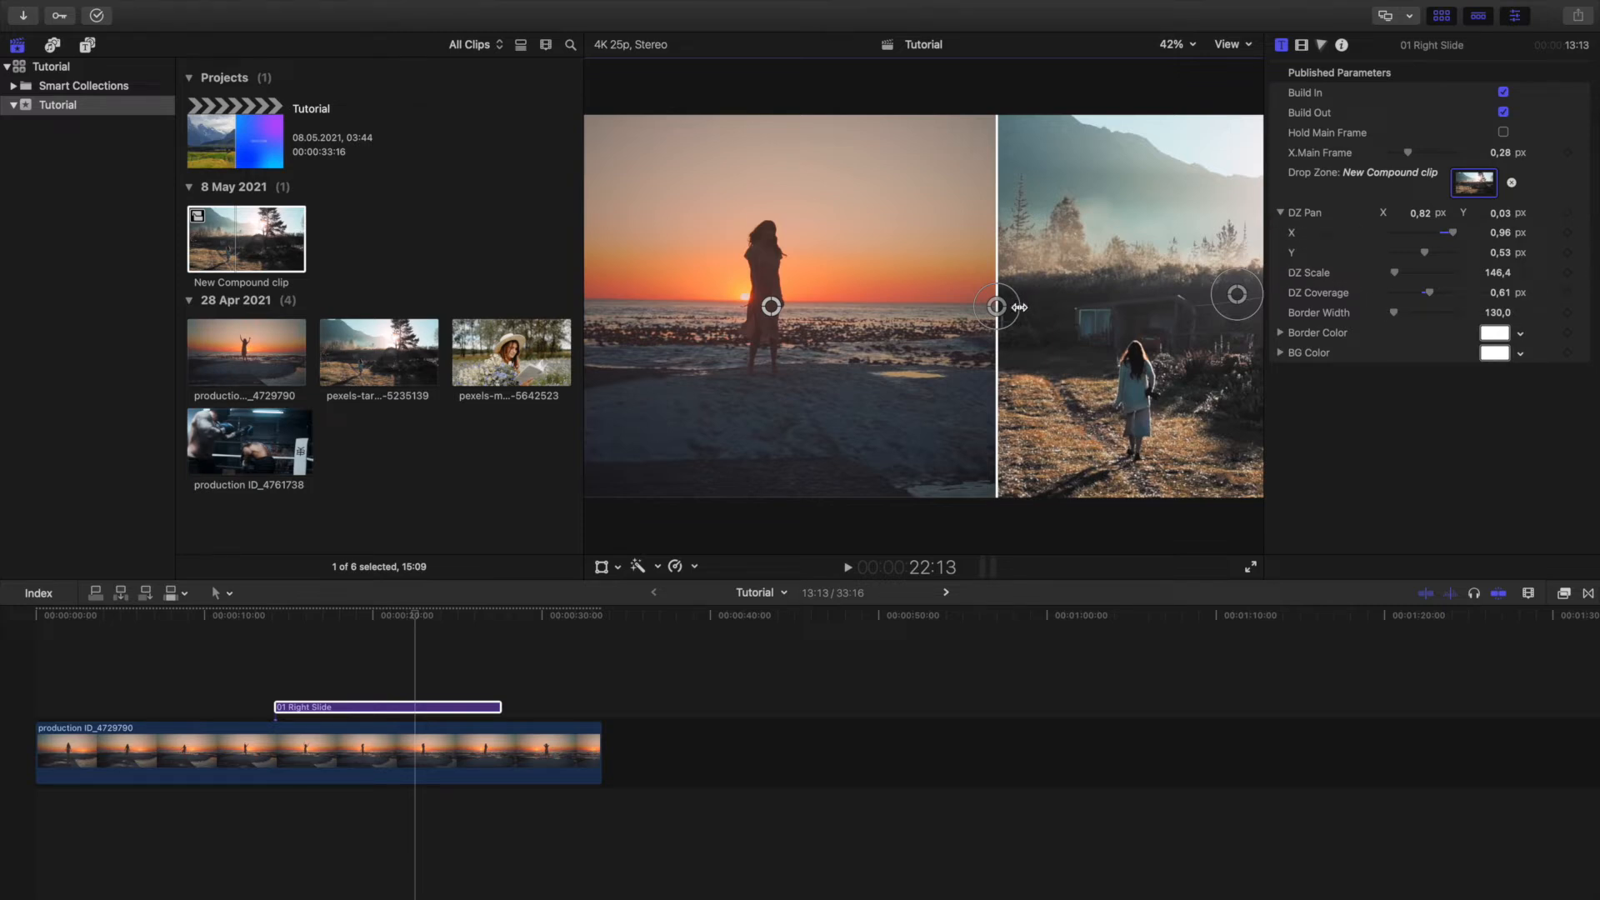
Widen the split screen border to about 299.7 and darken its colour from white to light grey.
{"action": "left_click_drag", "start_coordinate": [1019, 306], "coordinate": [1050, 304]}
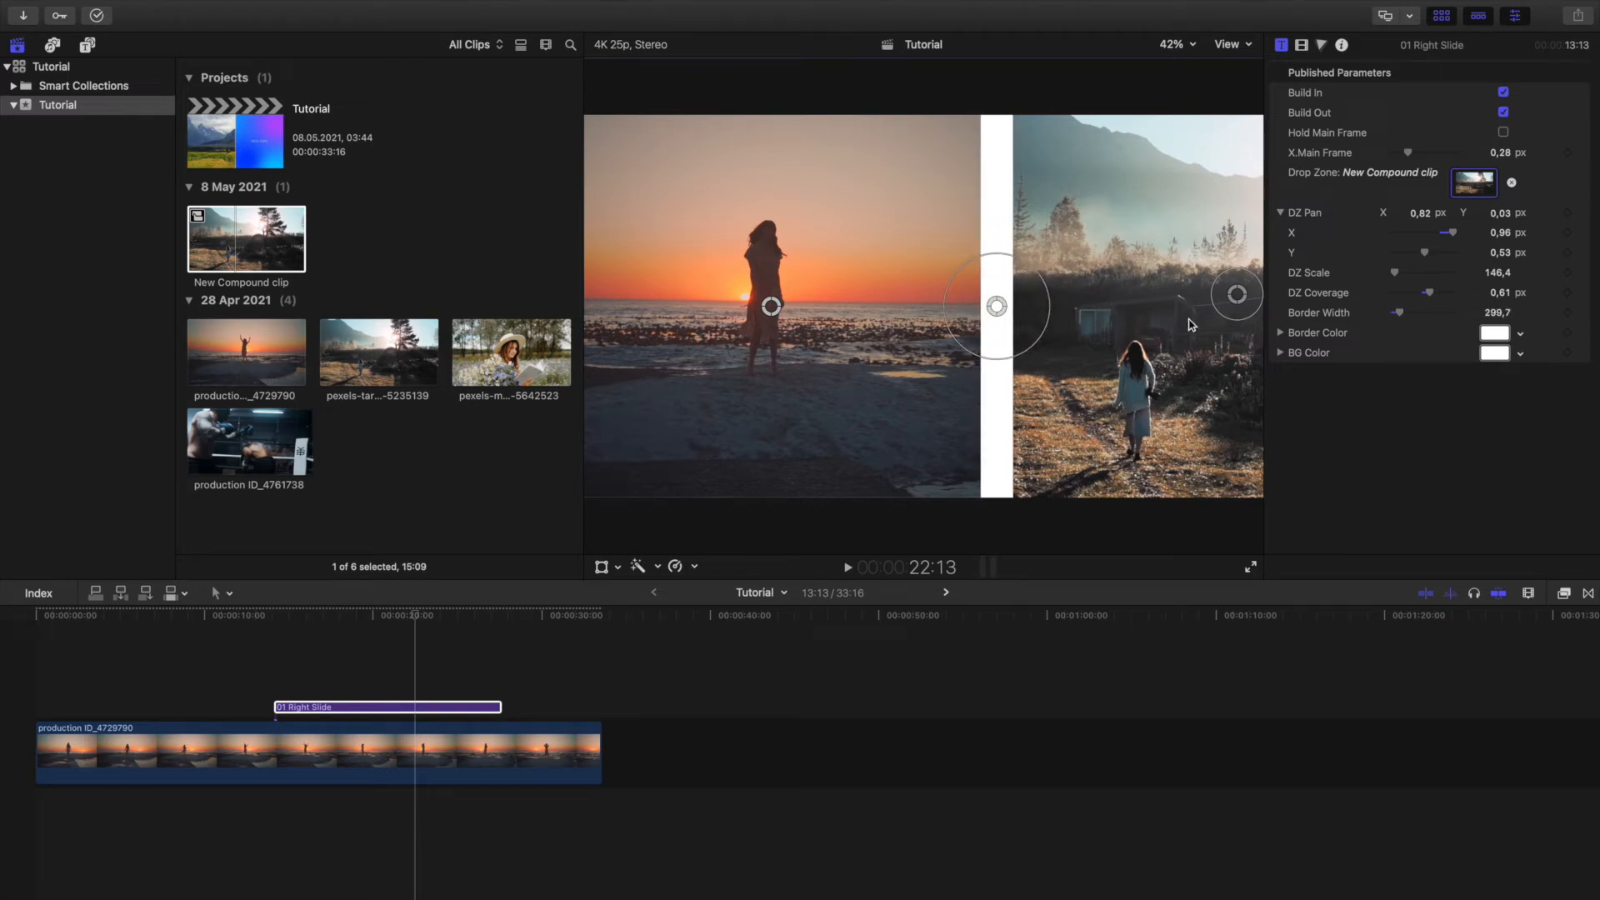
{"action": "left_click", "coordinate": [1494, 333]}
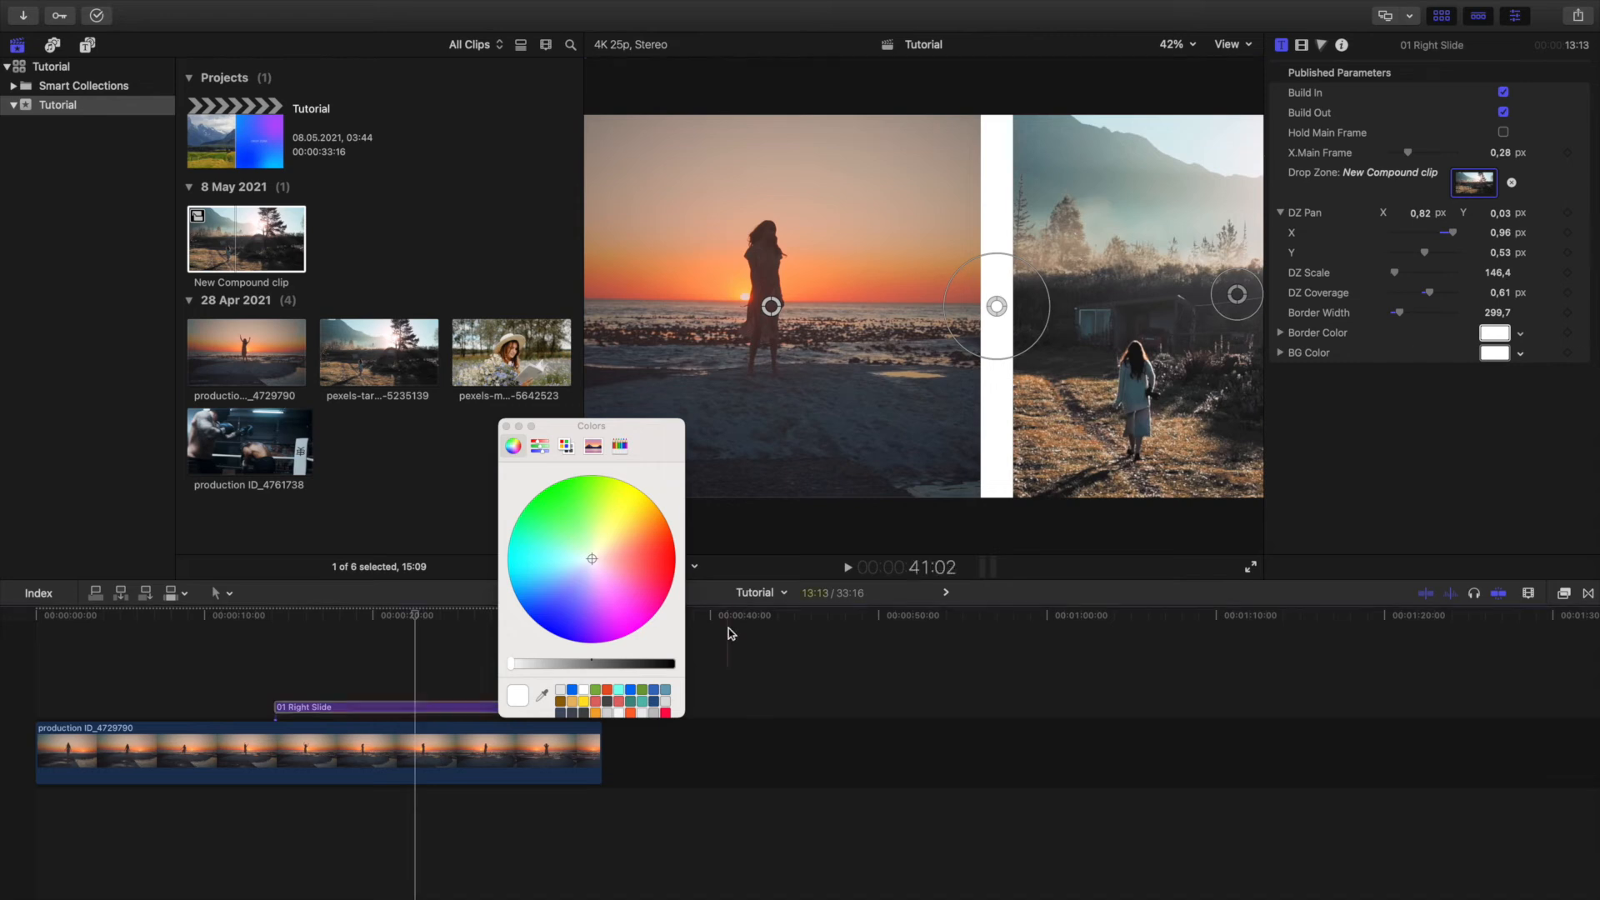
{"action": "left_click_drag", "start_coordinate": [534, 666], "coordinate": [550, 664]}
{"action": "left_click", "coordinate": [552, 664]}
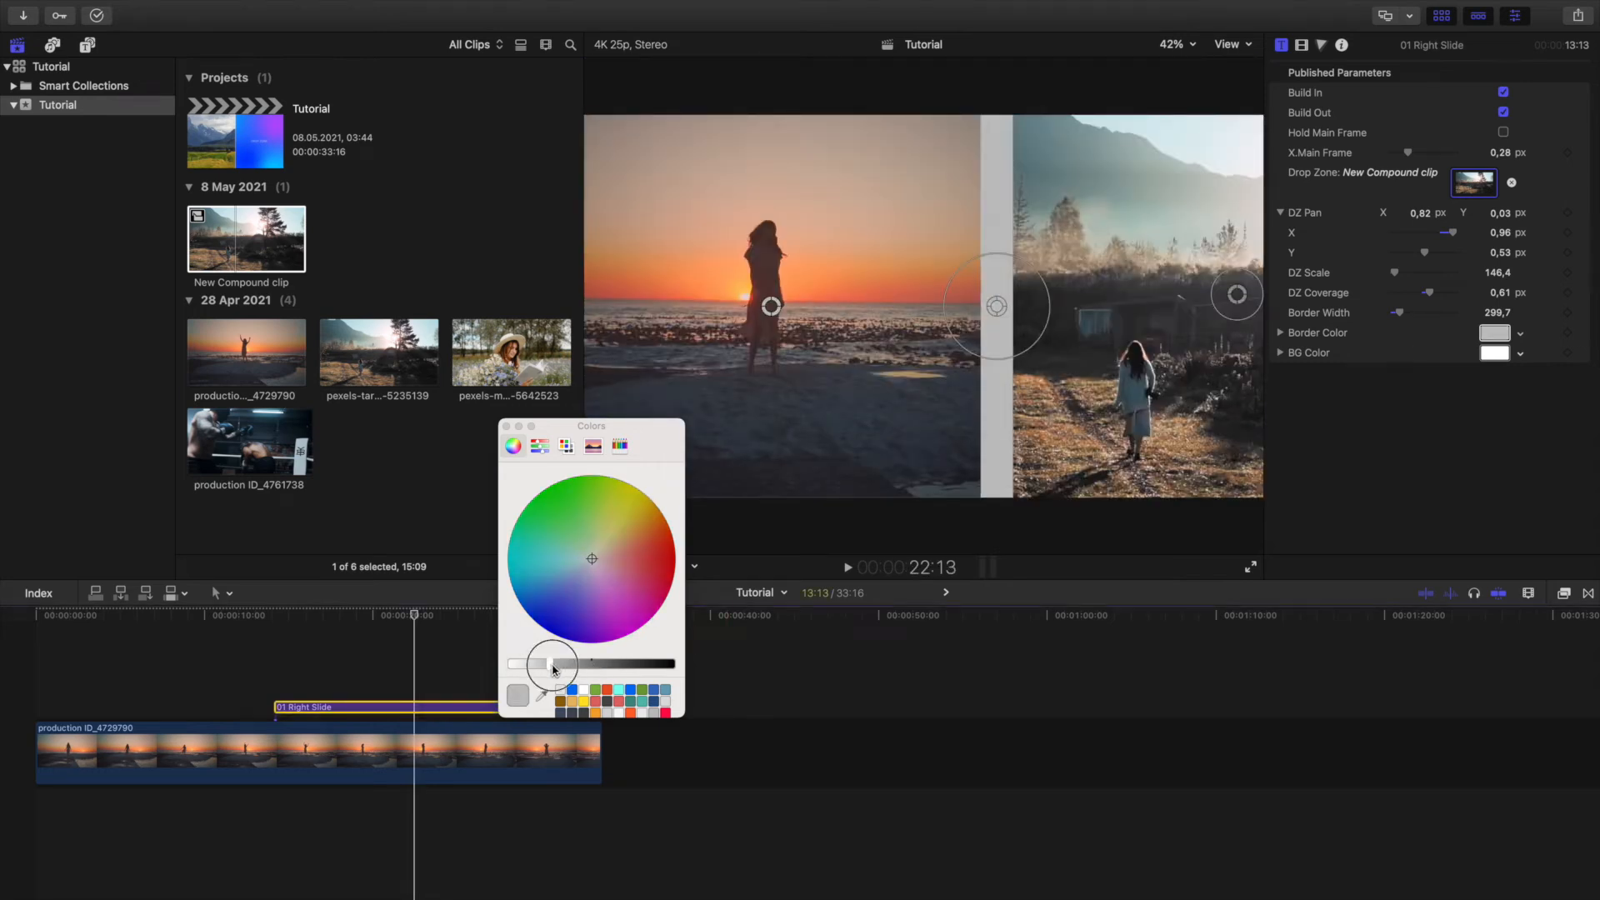
{"action": "left_click", "coordinate": [505, 426]}
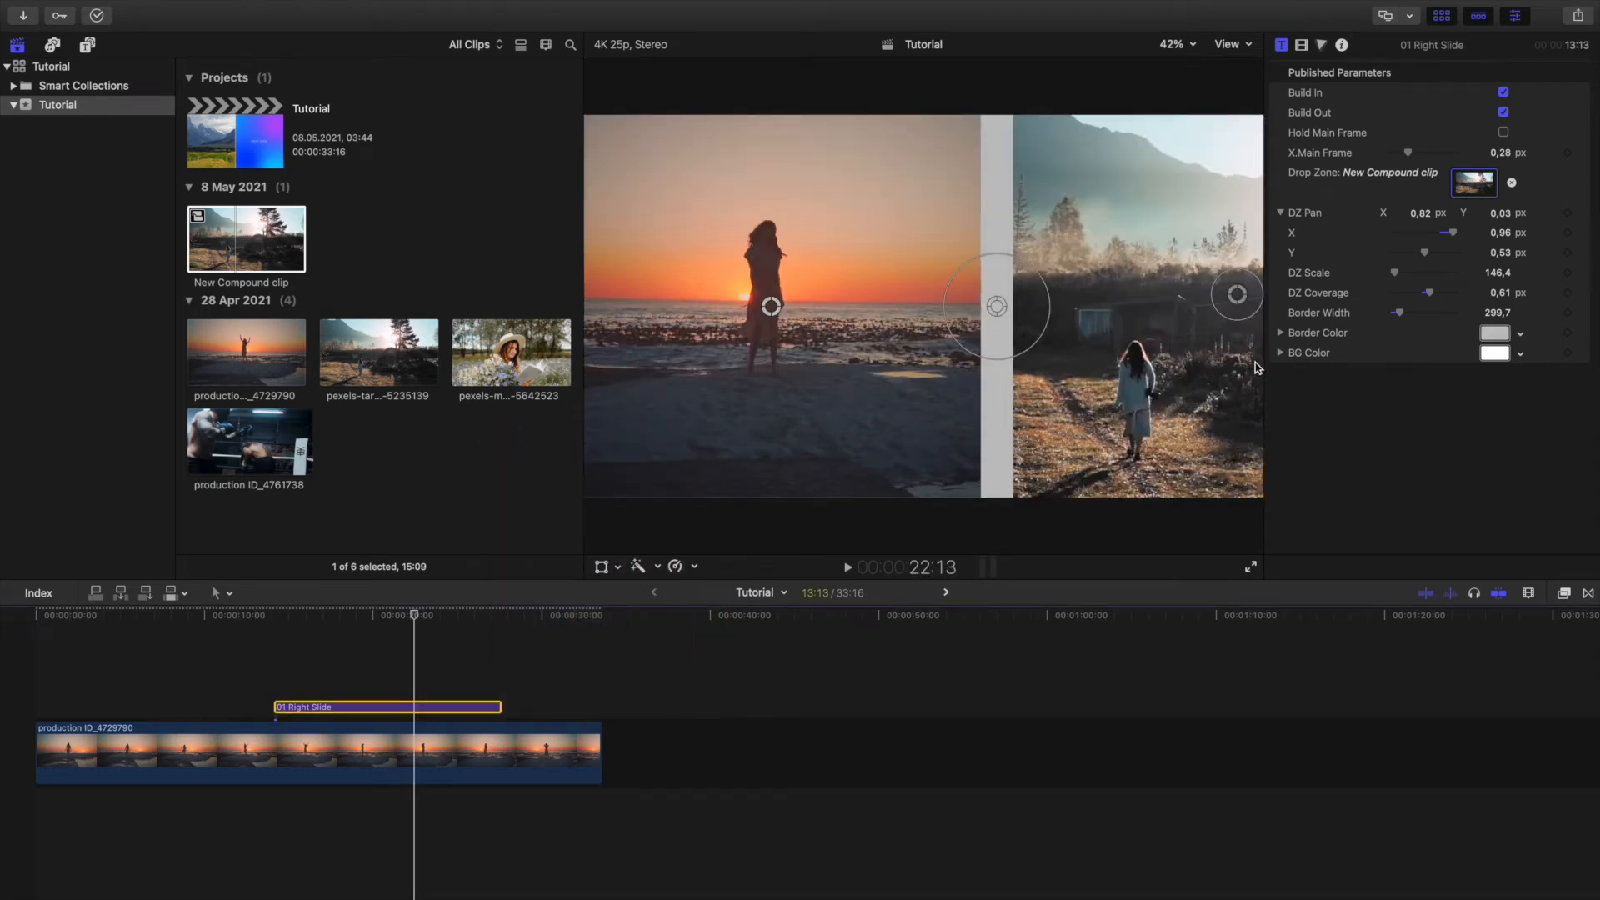
Set the split screen title's background colour to black.
{"action": "left_click", "coordinate": [1496, 353]}
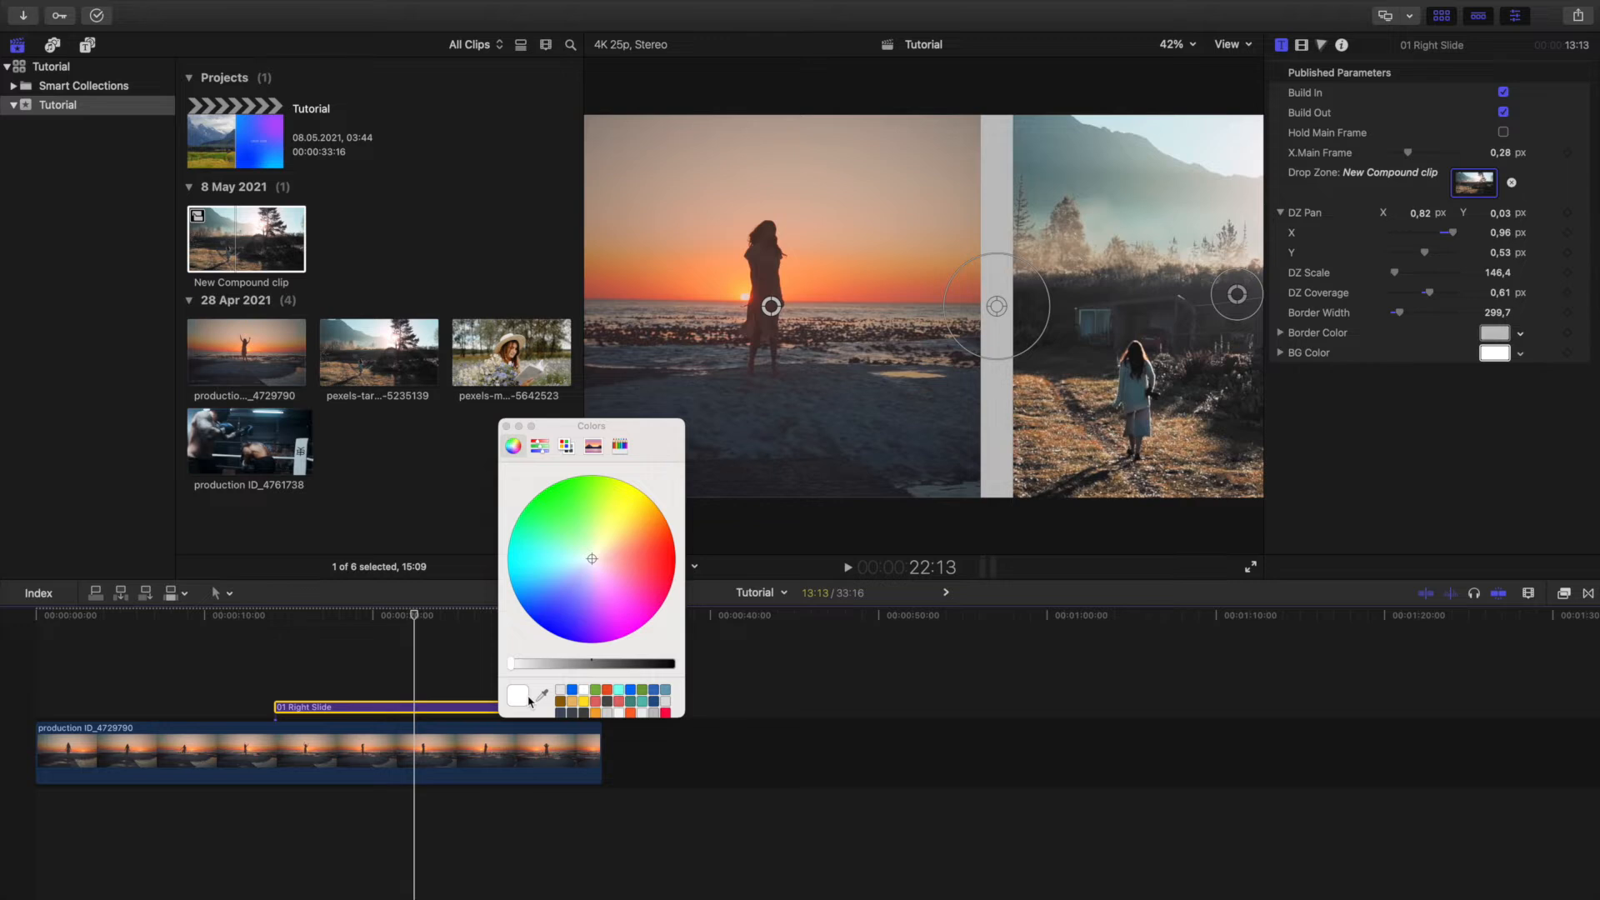
{"action": "left_click_drag", "start_coordinate": [577, 669], "coordinate": [689, 664]}
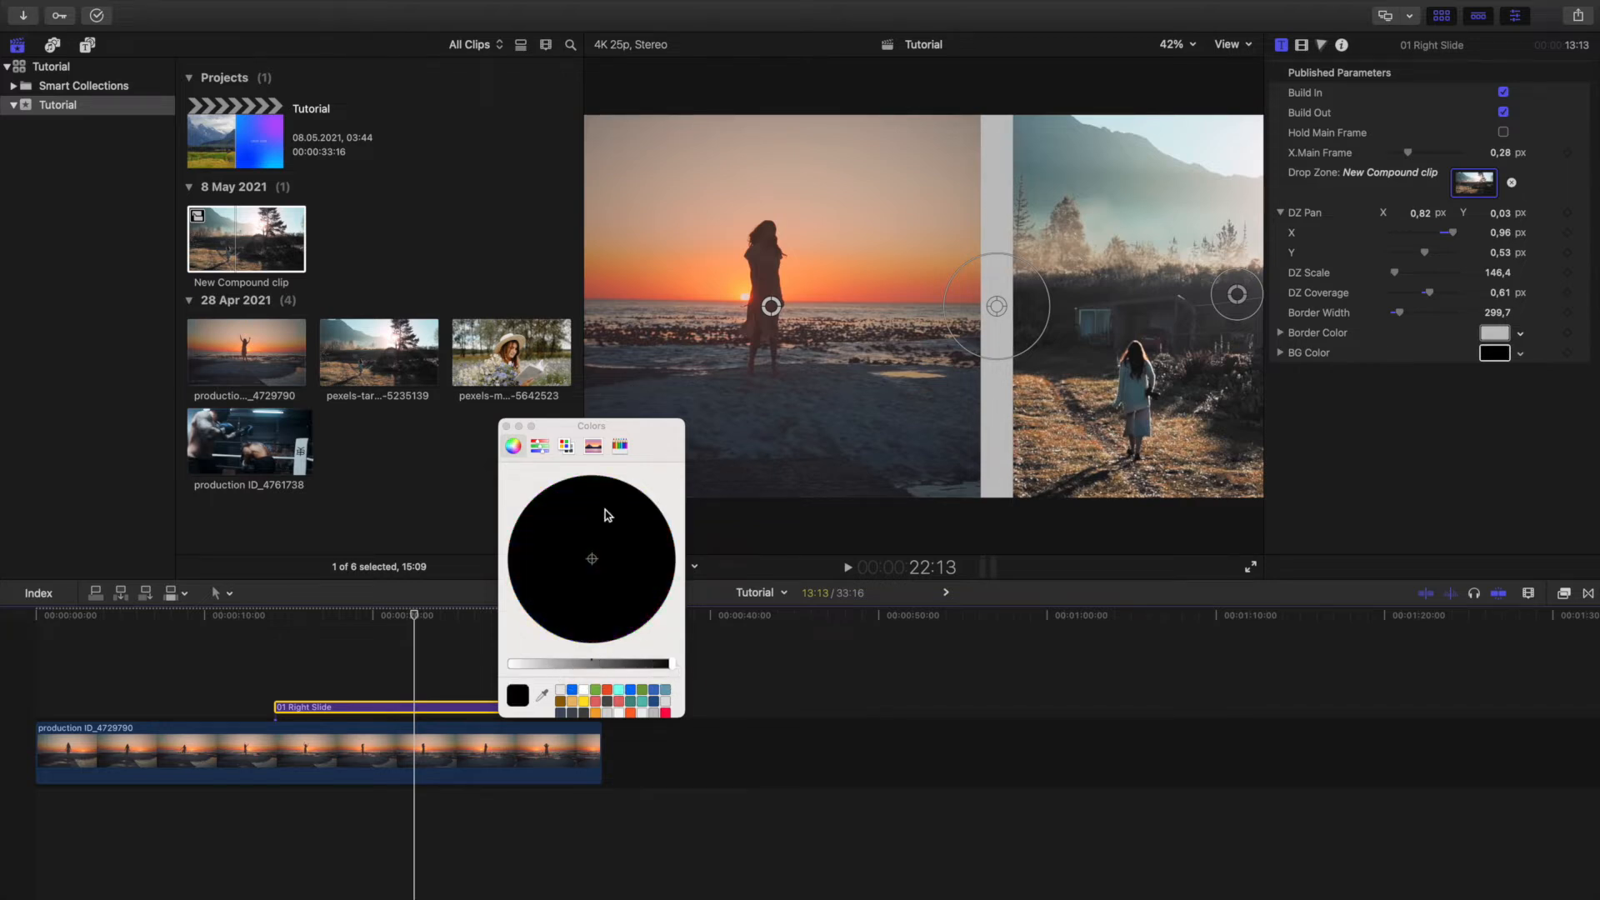
{"action": "left_click", "coordinate": [507, 426]}
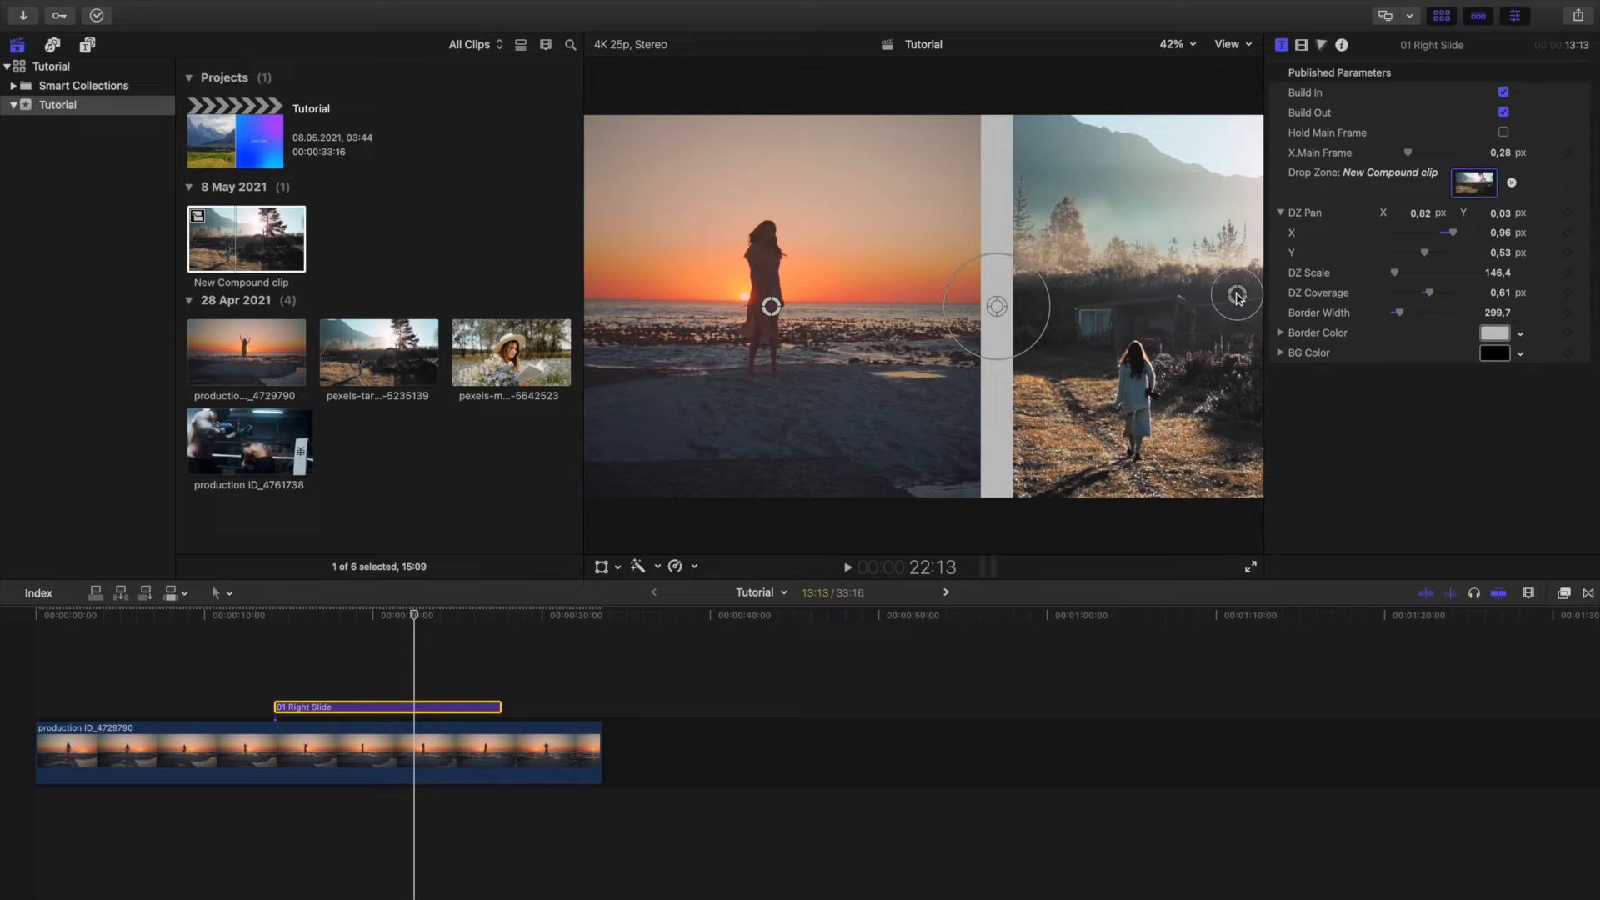
Show the viewer at 25% and pan the drop zone clip to about X 3.04, Y 0.13, past its frame edge.
{"action": "left_click_drag", "start_coordinate": [1236, 298], "coordinate": [1175, 310]}
{"action": "left_click", "coordinate": [1177, 46]}
{"action": "left_click", "coordinate": [1192, 106]}
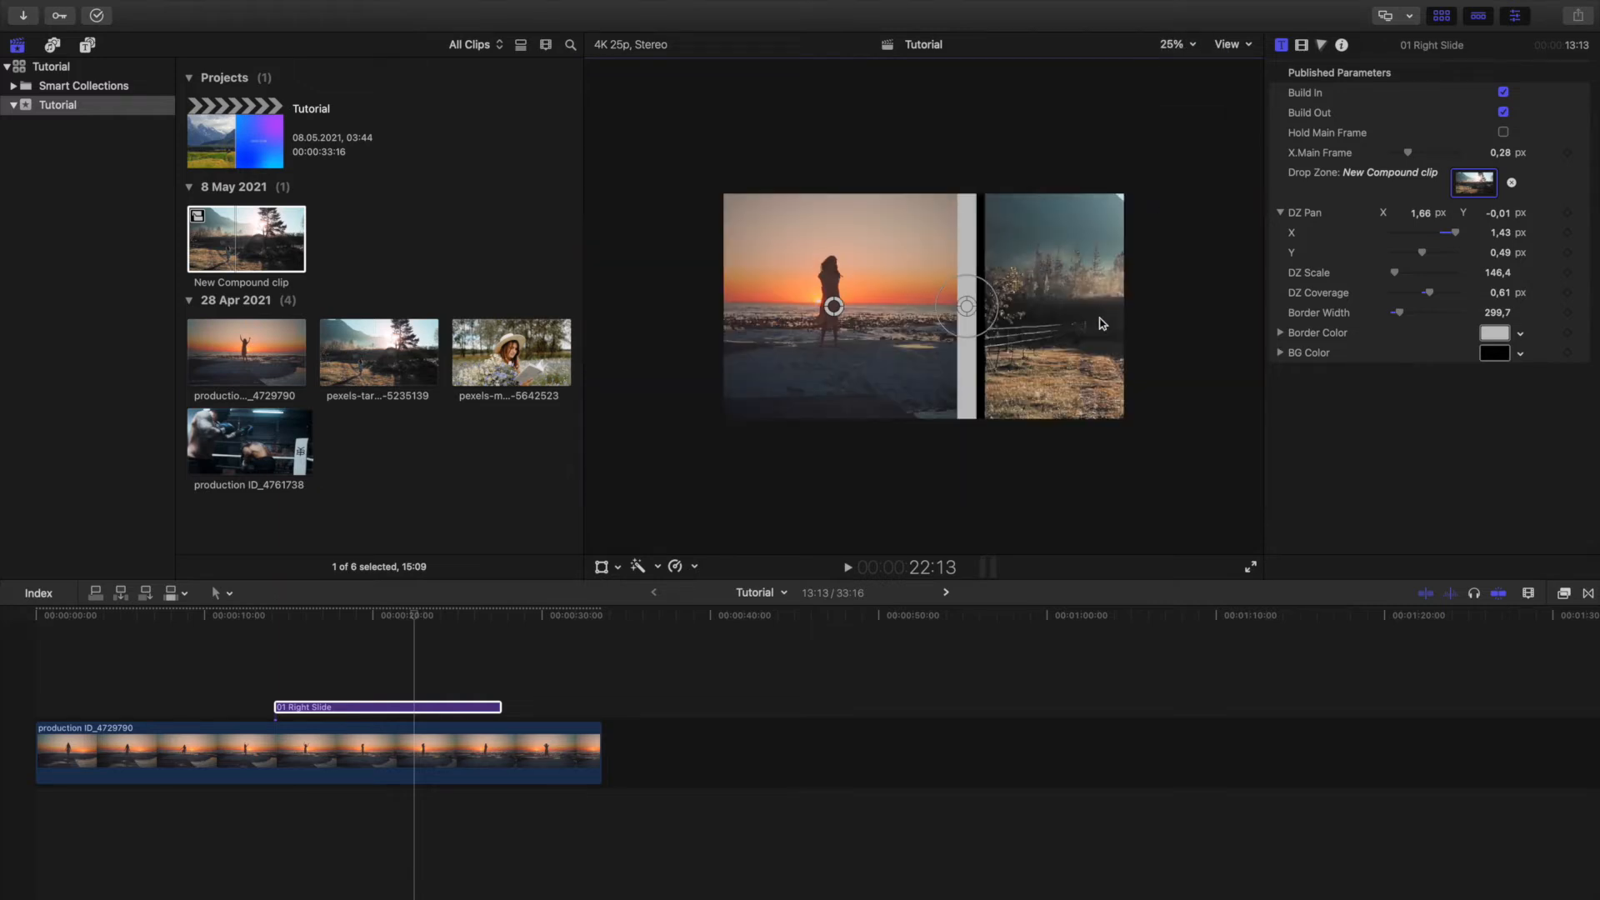
{"action": "left_click_drag", "start_coordinate": [1506, 240], "coordinate": [1508, 239]}
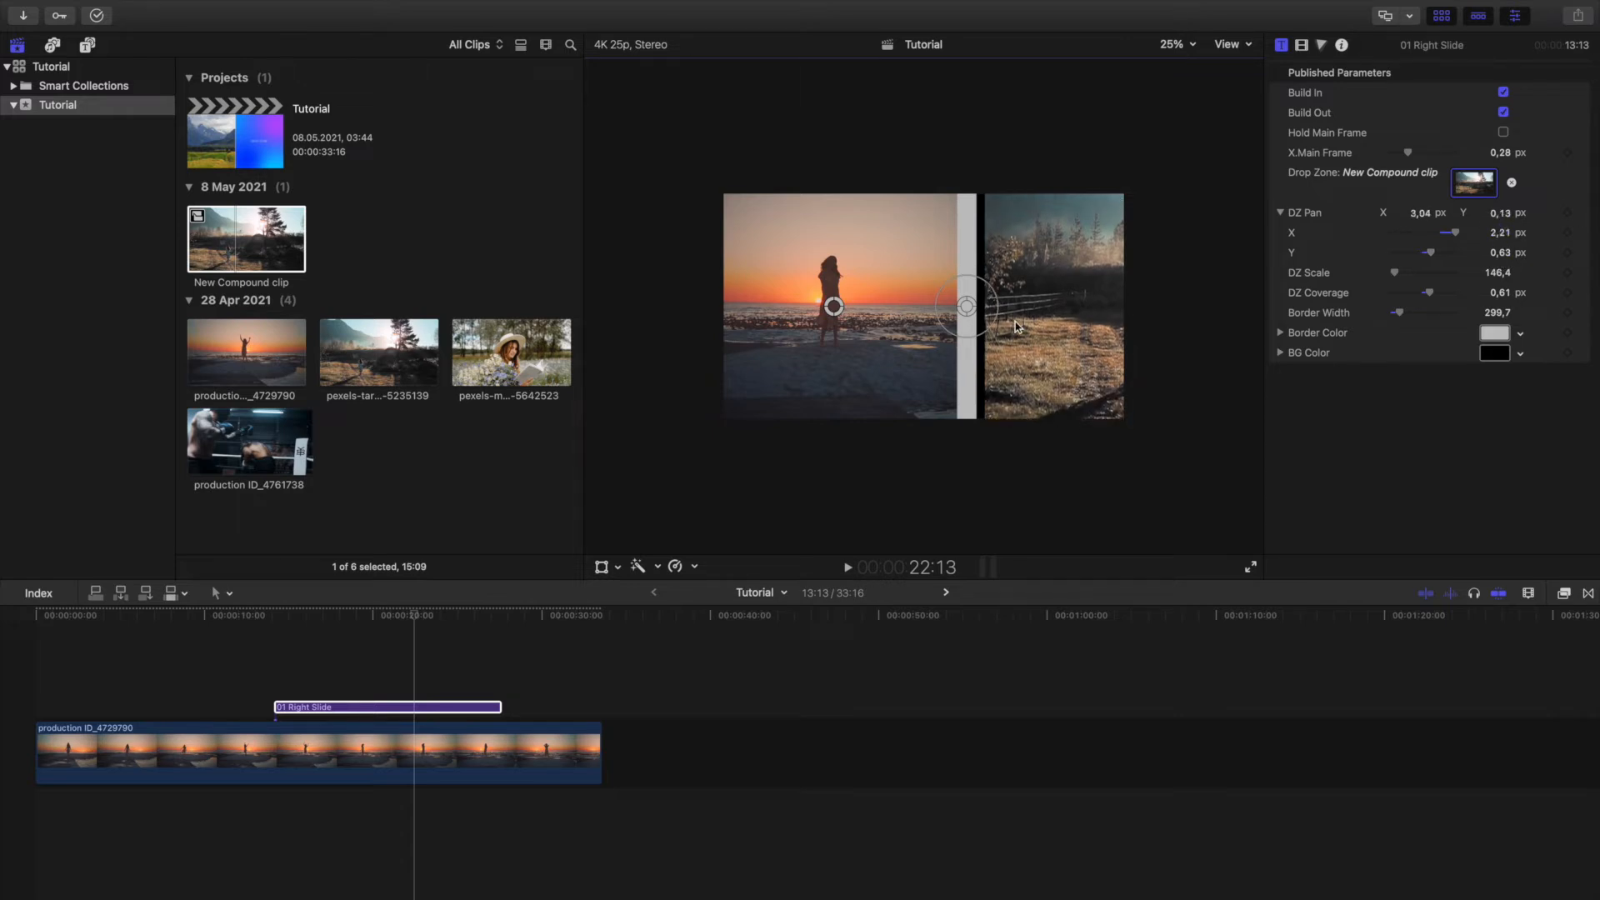
Change the split screen title's background colour to a dark red.
{"action": "left_click", "coordinate": [1493, 353]}
{"action": "left_click", "coordinate": [547, 664]}
{"action": "mouse_move", "coordinate": [547, 667]}
{"action": "left_mouse_down"}
{"action": "mouse_move", "coordinate": [515, 664]}
{"action": "mouse_move", "coordinate": [563, 664]}
{"action": "left_mouse_up"}
{"action": "left_click_drag", "start_coordinate": [644, 542], "coordinate": [677, 564]}
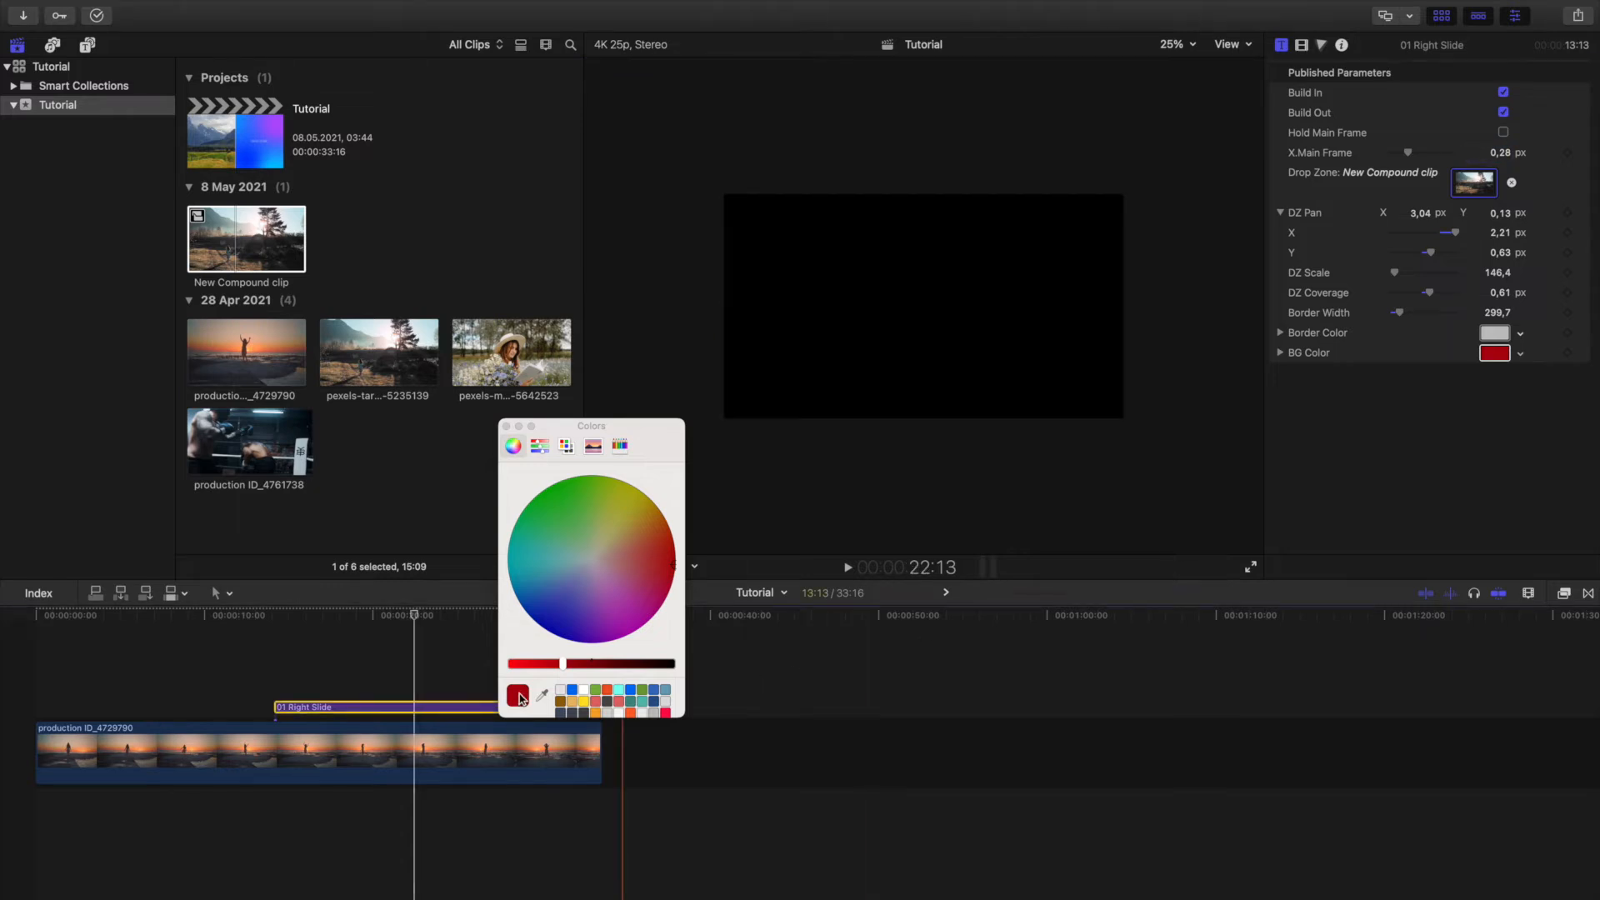
Undo the drop zone pan and background colour changes, and narrow the split screen border to about 275.4.
{"action": "left_click", "coordinate": [402, 657]}
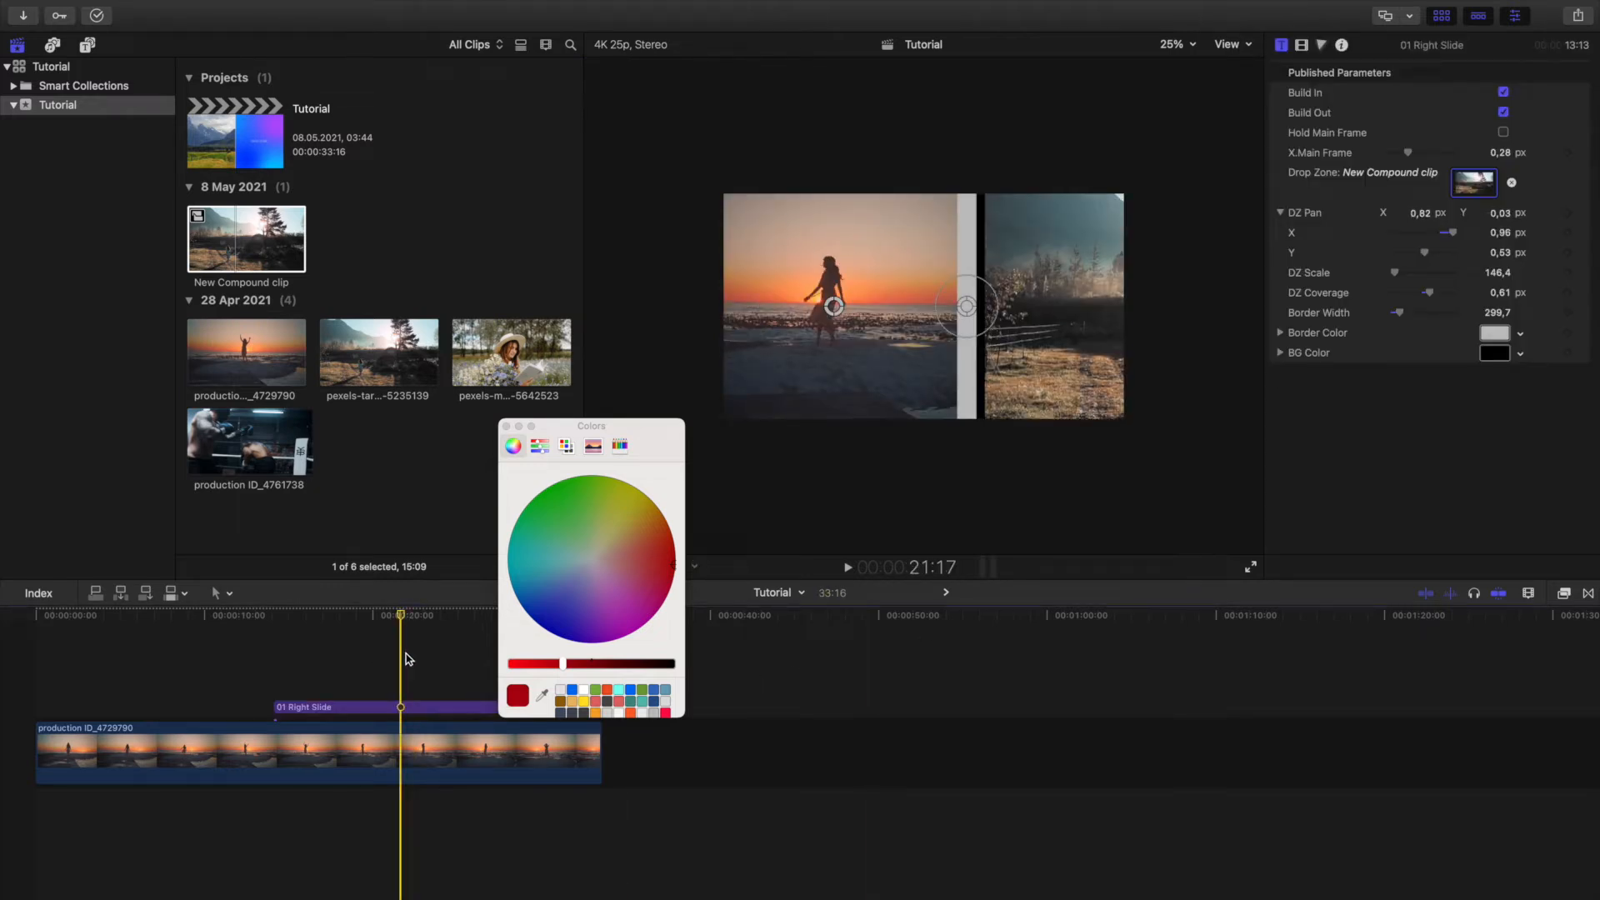
{"action": "key", "text": "super+z"}
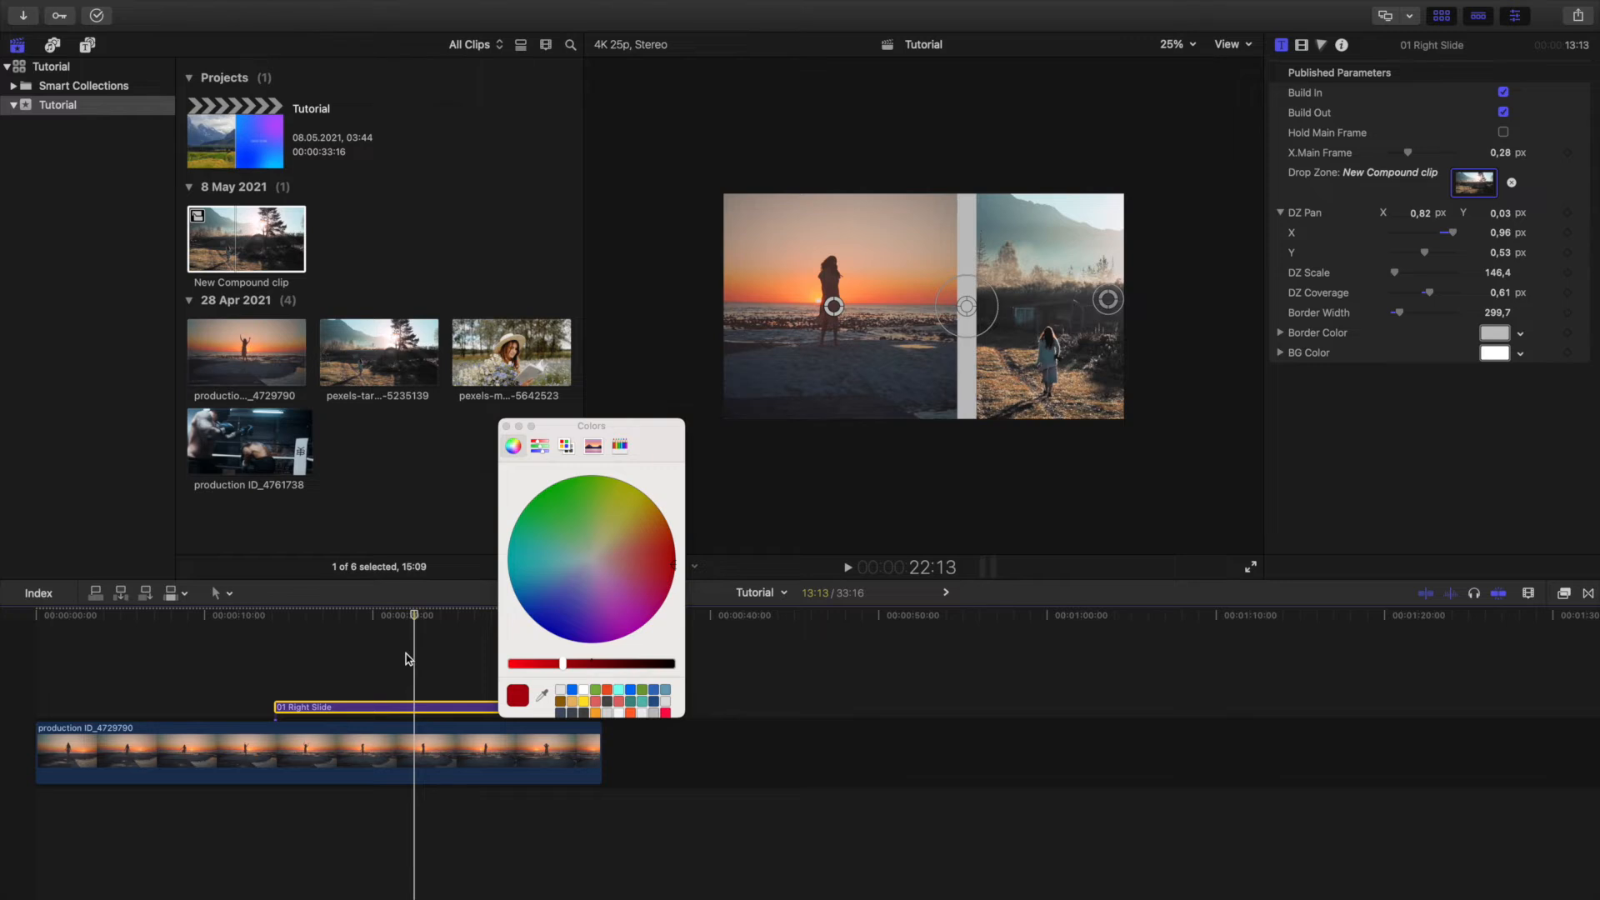
{"action": "left_click_drag", "start_coordinate": [997, 297], "coordinate": [960, 300]}
{"action": "left_click", "coordinate": [505, 426]}
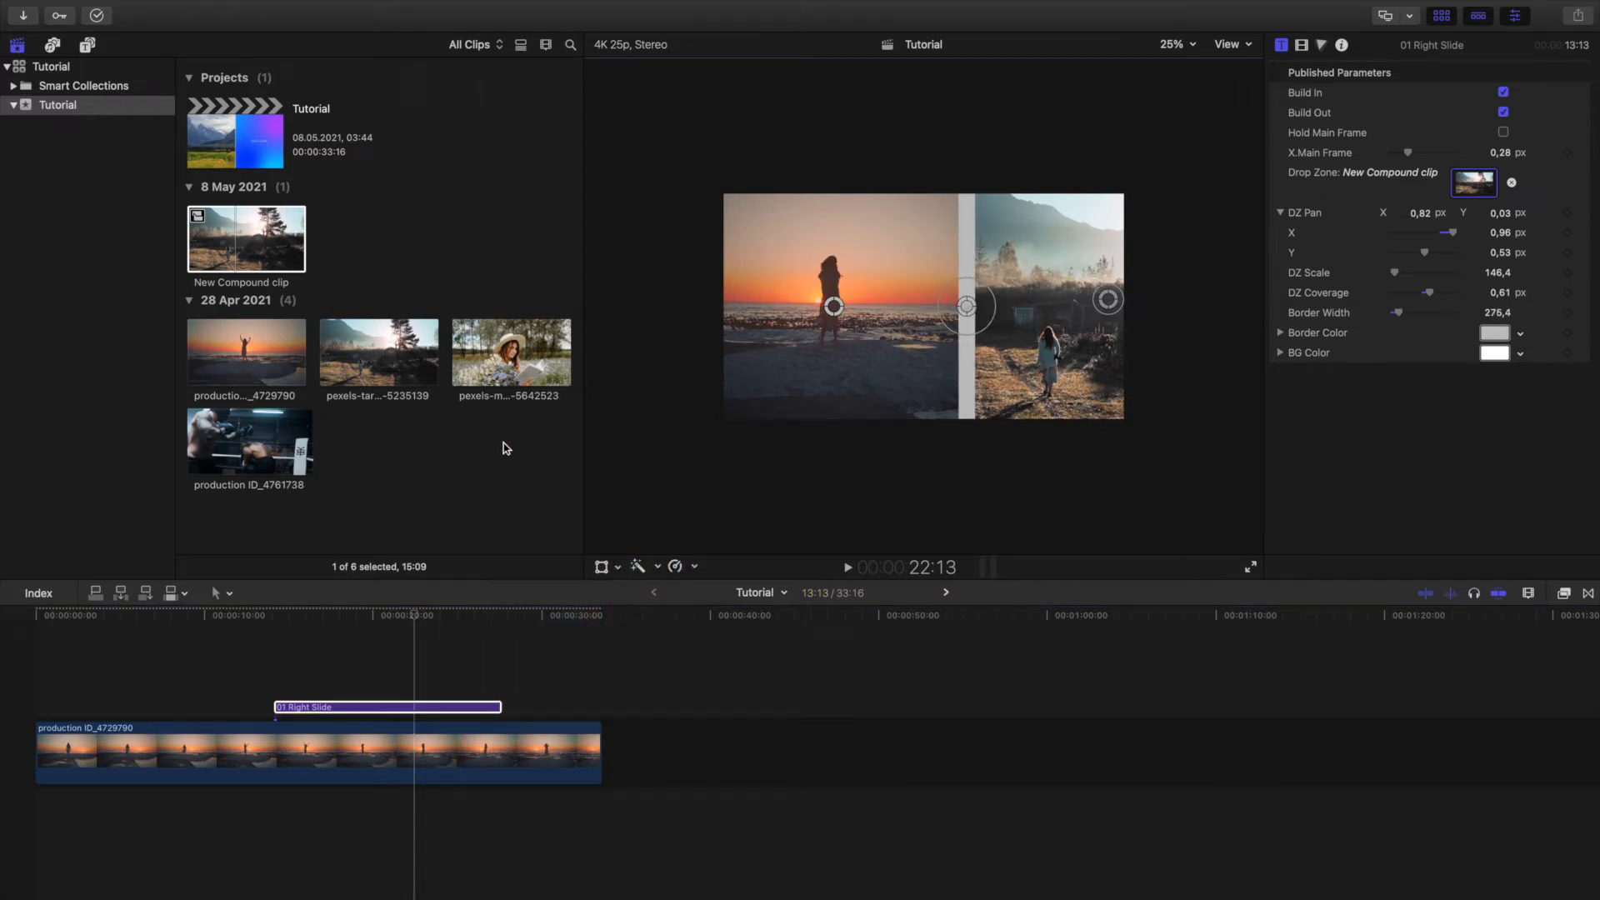
Play back the split screen animation from about 12:04 until past the end of the Right Slide title.
{"action": "left_click", "coordinate": [263, 618]}
{"action": "mouse_move", "coordinate": [262, 620]}
{"action": "left_mouse_down"}
{"action": "mouse_move", "coordinate": [229, 618]}
{"action": "mouse_move", "coordinate": [242, 619]}
{"action": "left_mouse_up"}
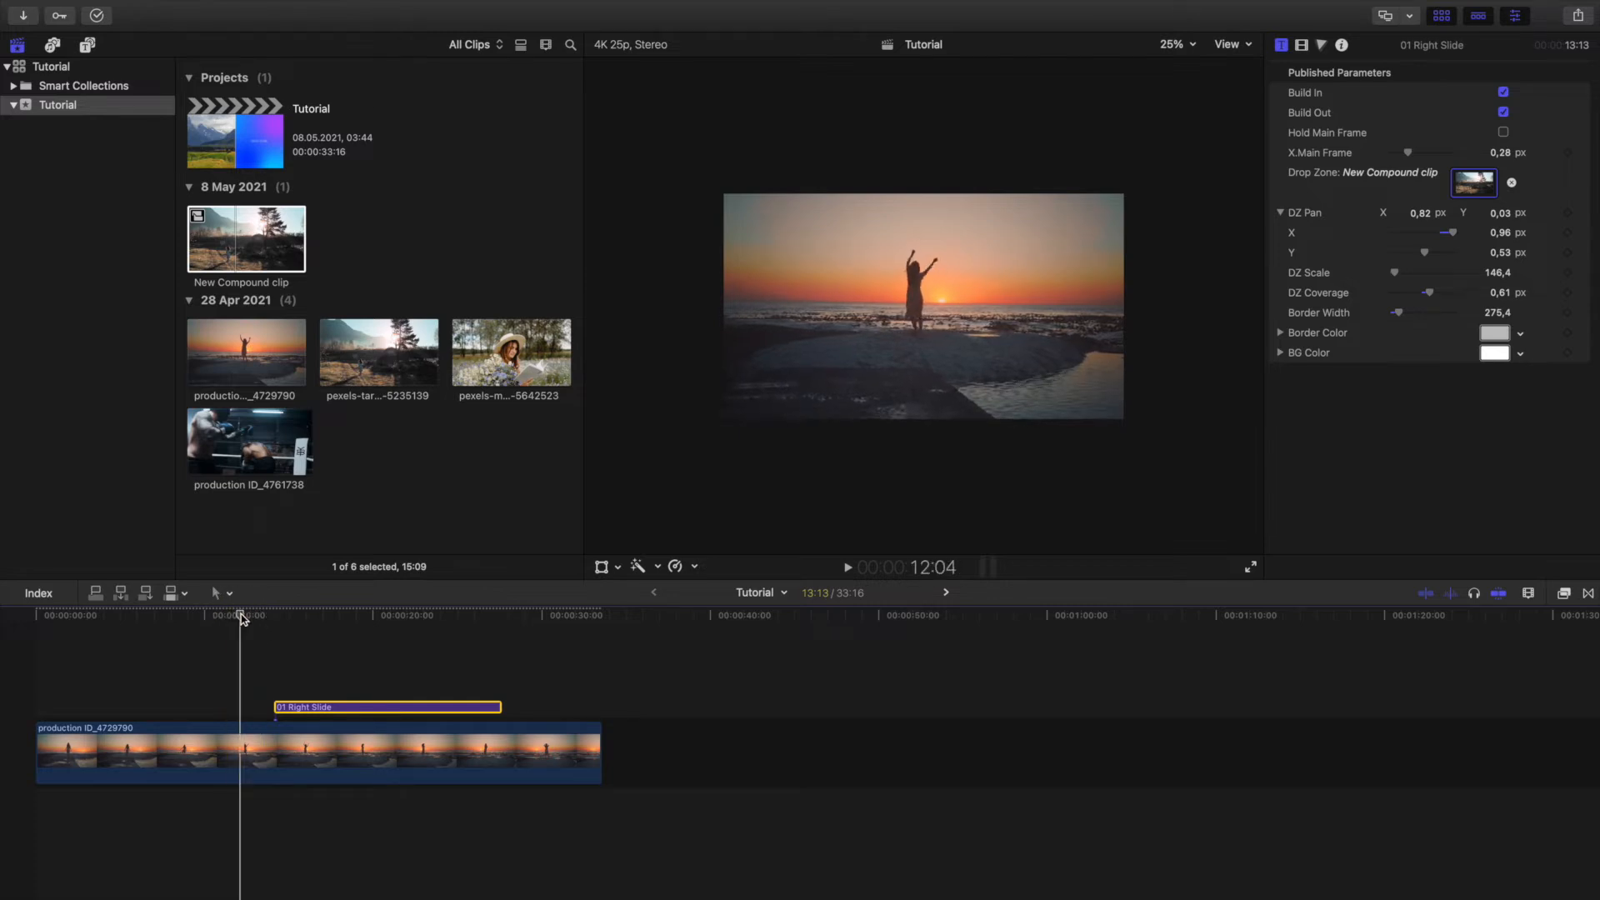
{"action": "key", "text": "space"}
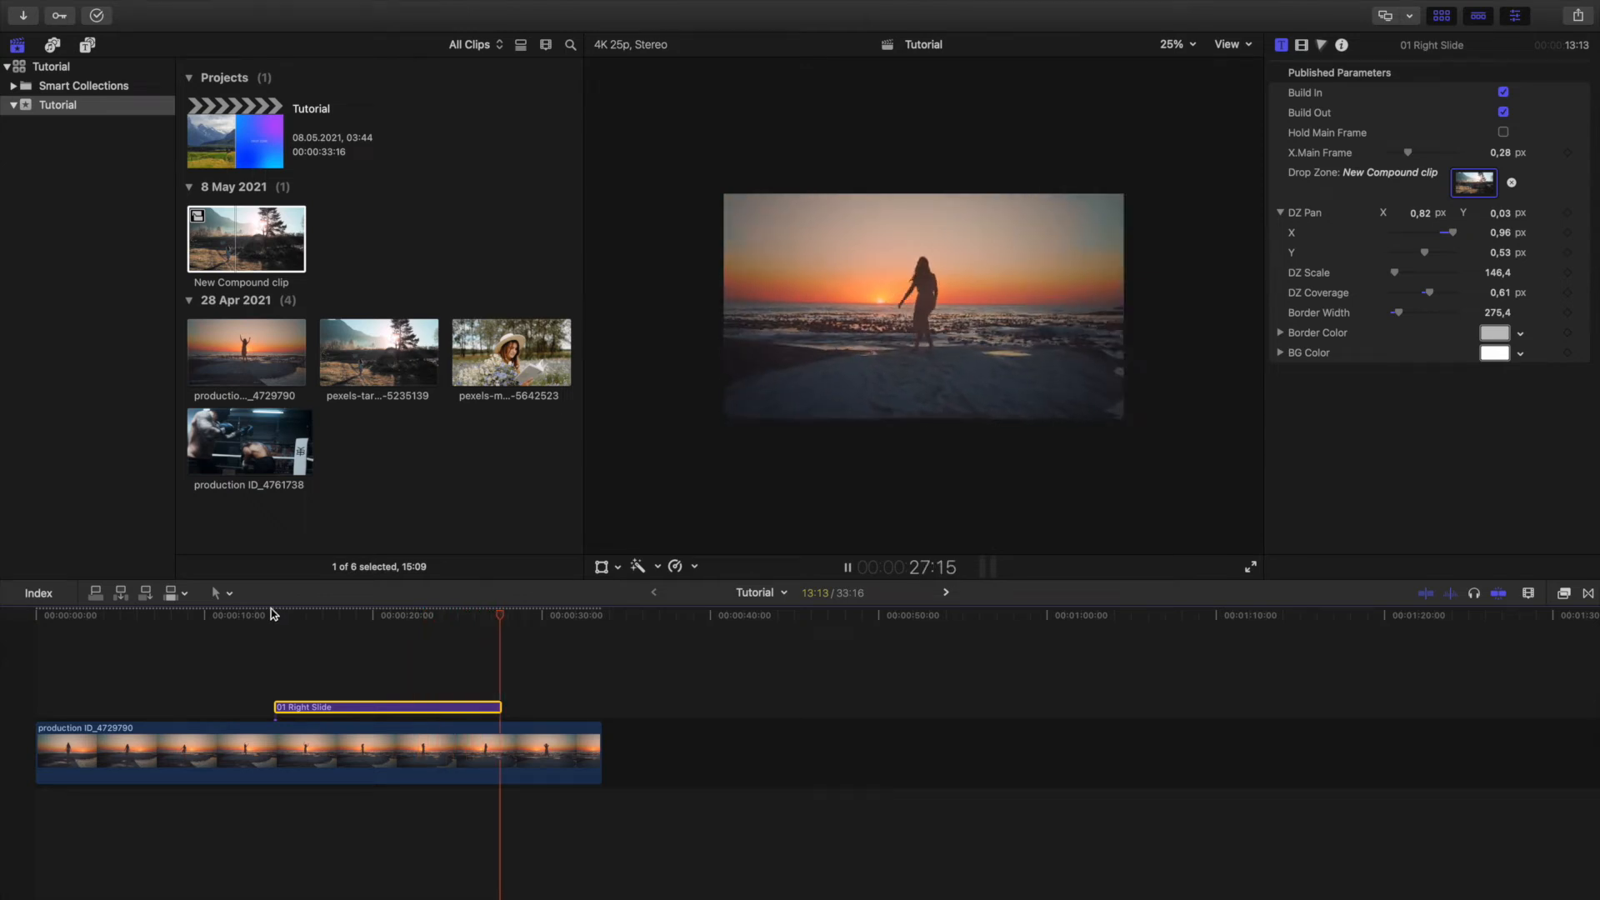
{"action": "key", "text": "space"}
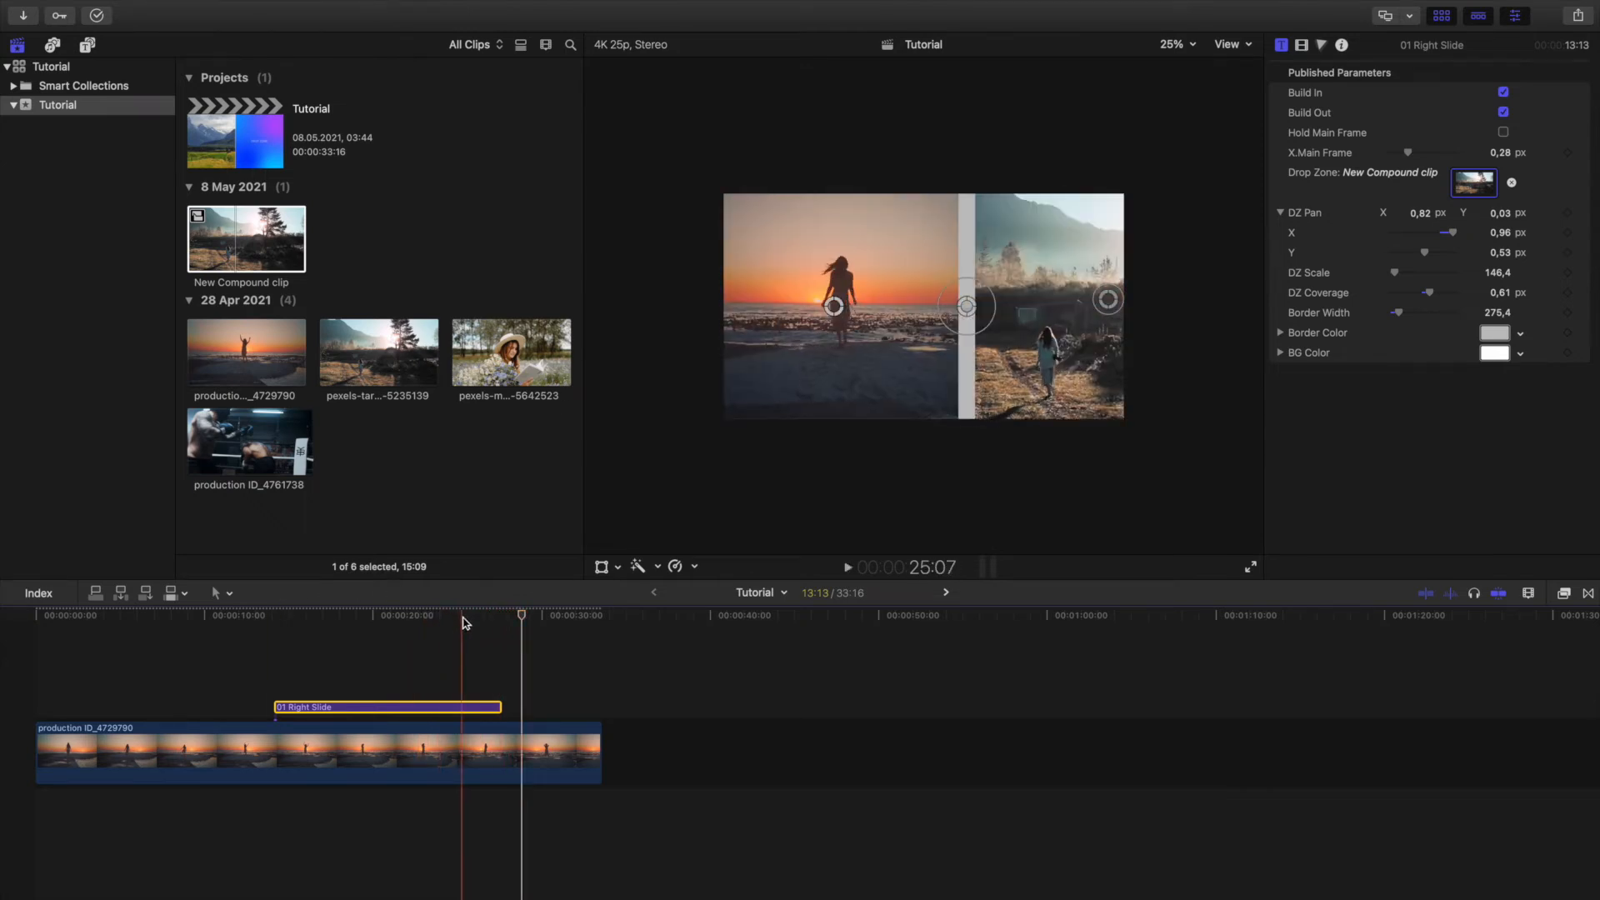
Step through the frames from about 27:05 to 27:18 to examine how the border slides out at the title's end.
{"action": "left_click", "coordinate": [491, 616]}
{"action": "left_click_drag", "start_coordinate": [491, 617], "coordinate": [493, 617]}
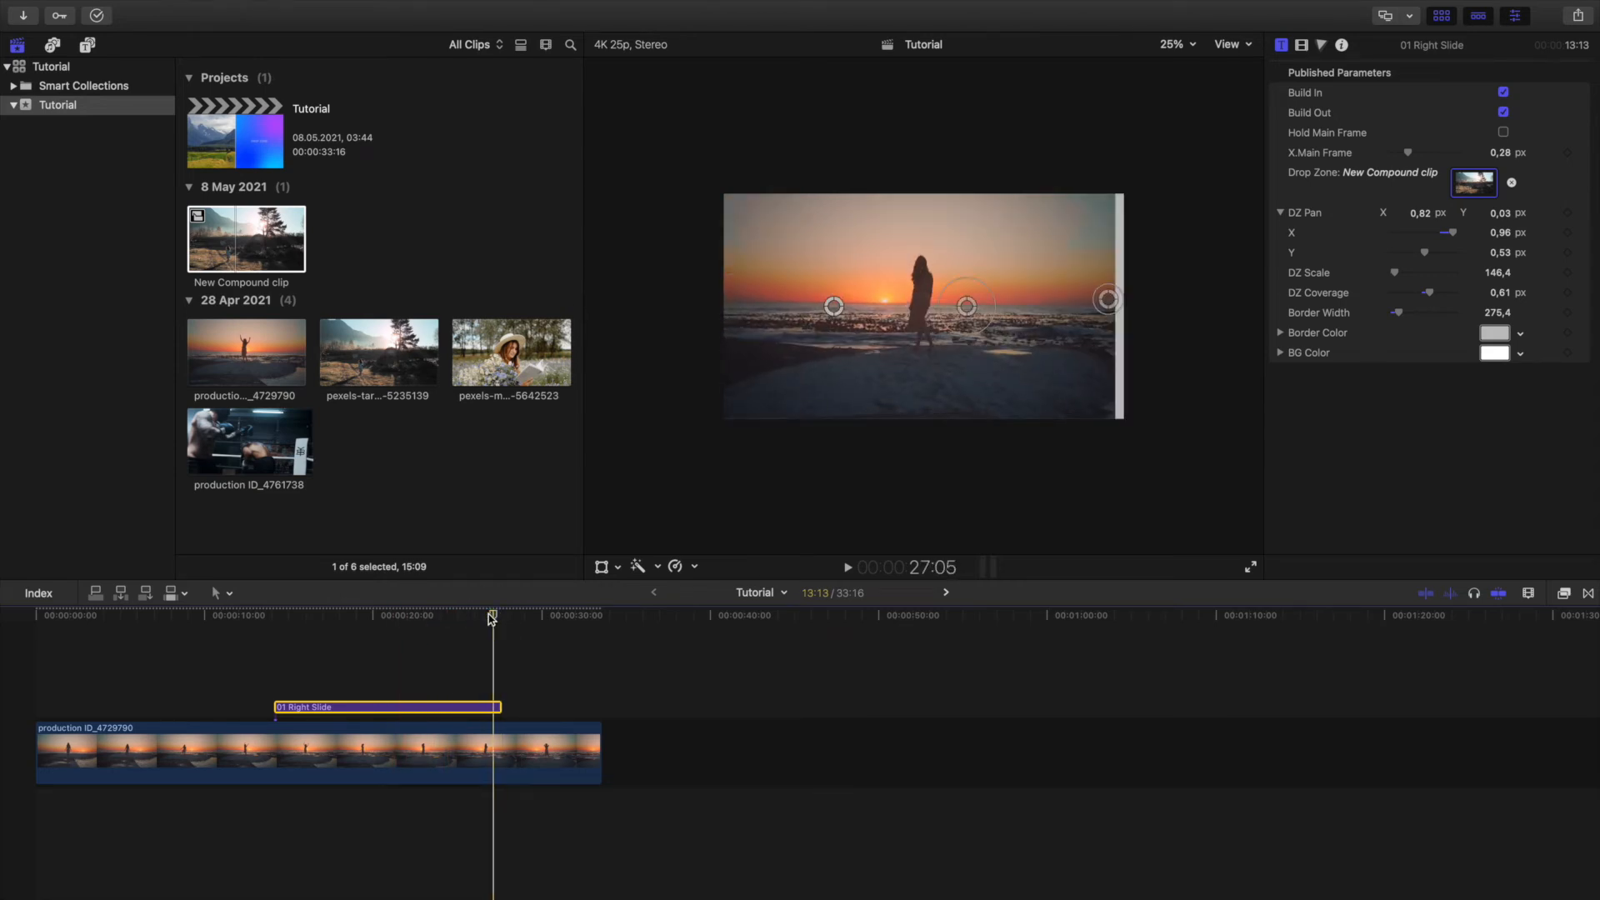
{"action": "key", "text": "Right"}
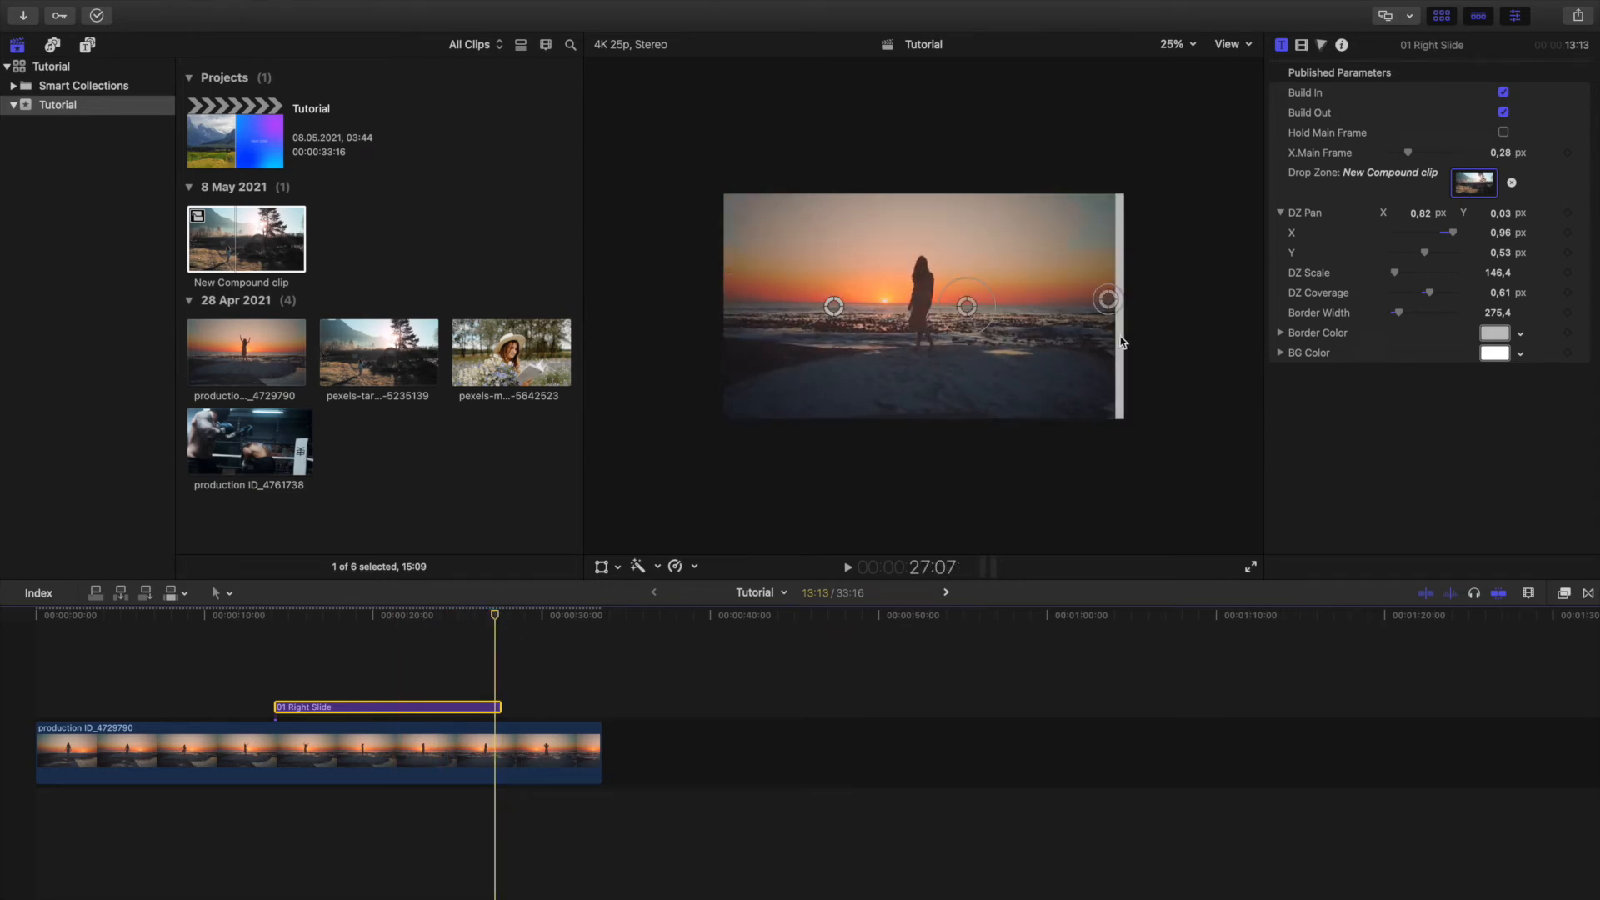
{"action": "key", "text": "Right"}
{"action": "key", "text": "Right"}
{"action": "key", "text": "Right"}
{"action": "key", "text": "Right"}
{"action": "key", "text": "Right"}
{"action": "key", "text": "Right"}
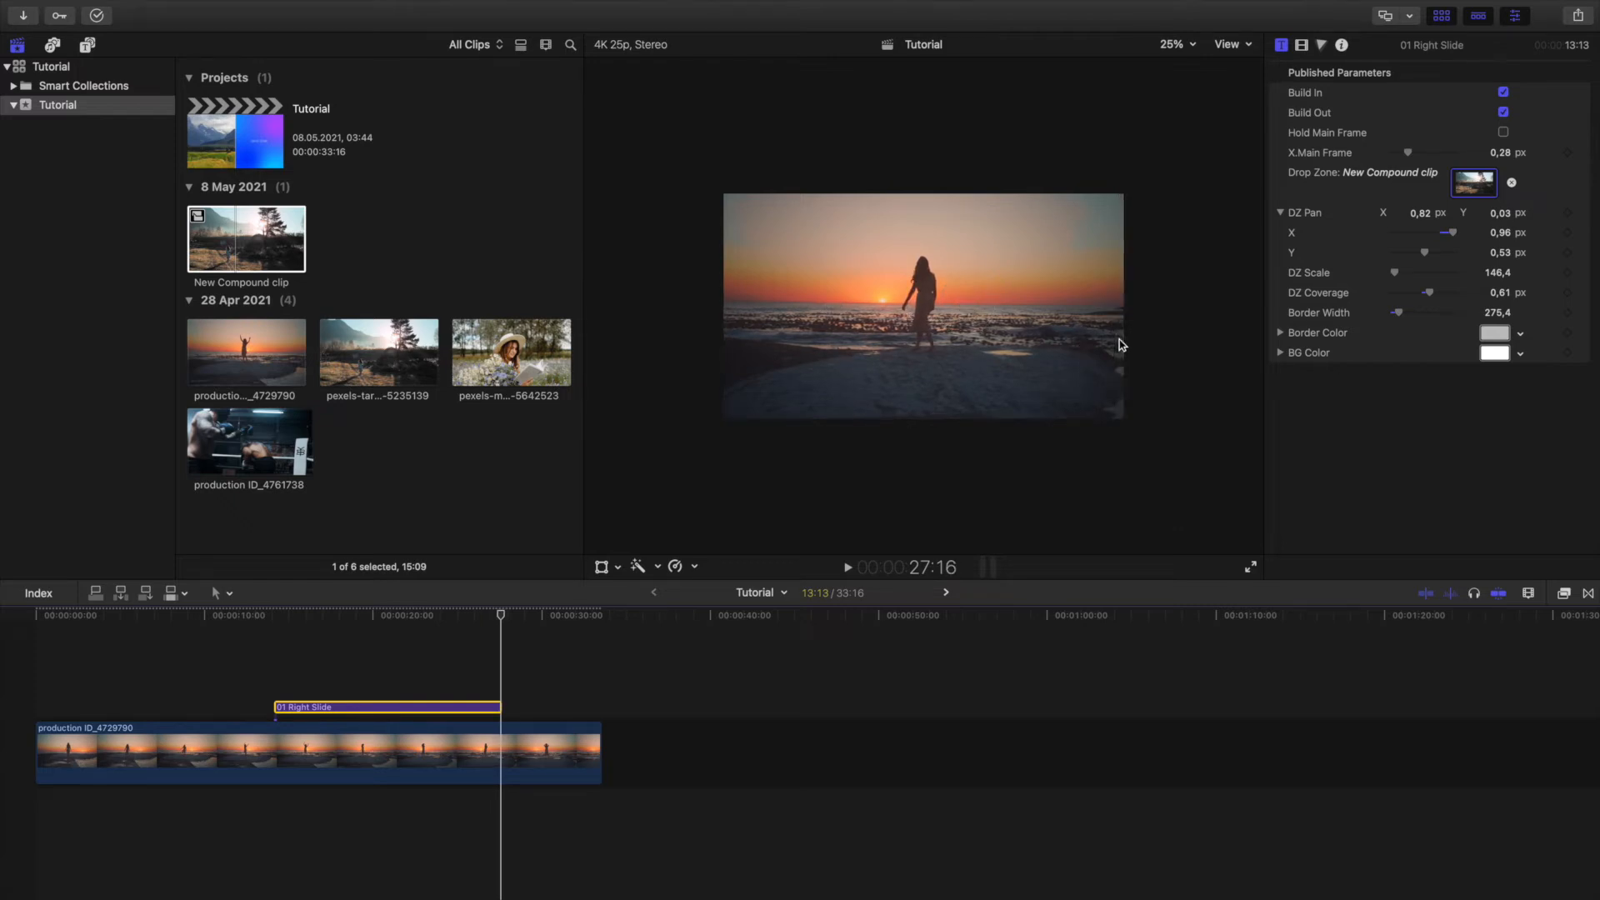
{"action": "key", "text": "Left"}
{"action": "key", "text": "Left"}
{"action": "key", "text": "Left"}
{"action": "key", "text": "Left"}
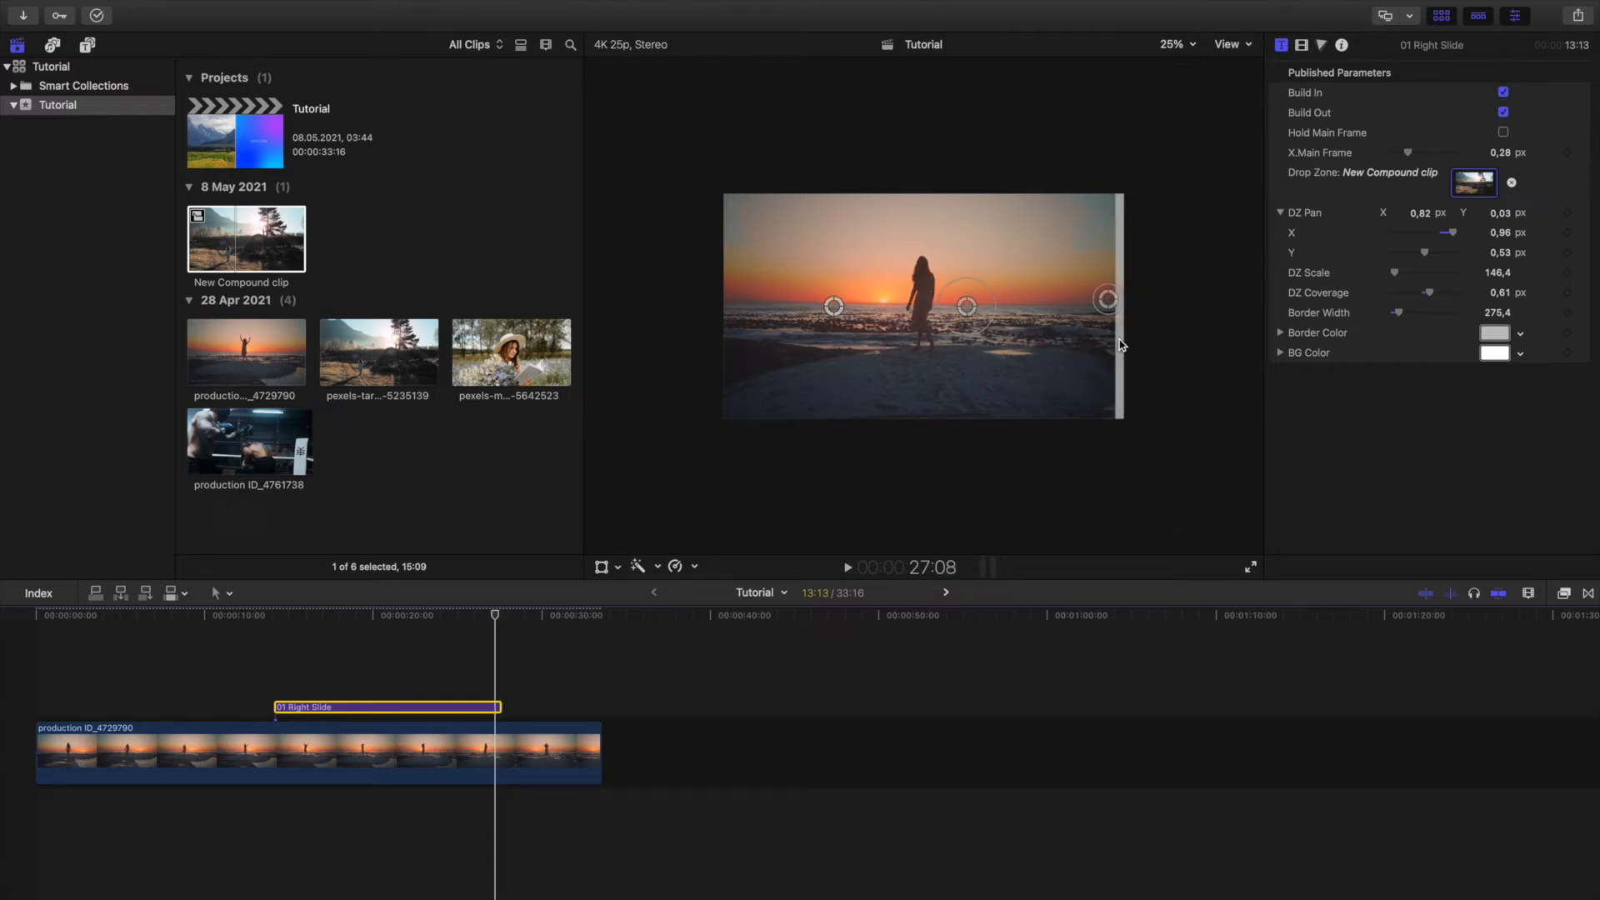
{"action": "key", "text": "Right"}
{"action": "key", "text": "Right"}
{"action": "key", "text": "Right"}
{"action": "key", "text": "Right"}
{"action": "key", "text": "Right"}
{"action": "key", "text": "Right"}
{"action": "key", "text": "Right"}
{"action": "key", "text": "Right"}
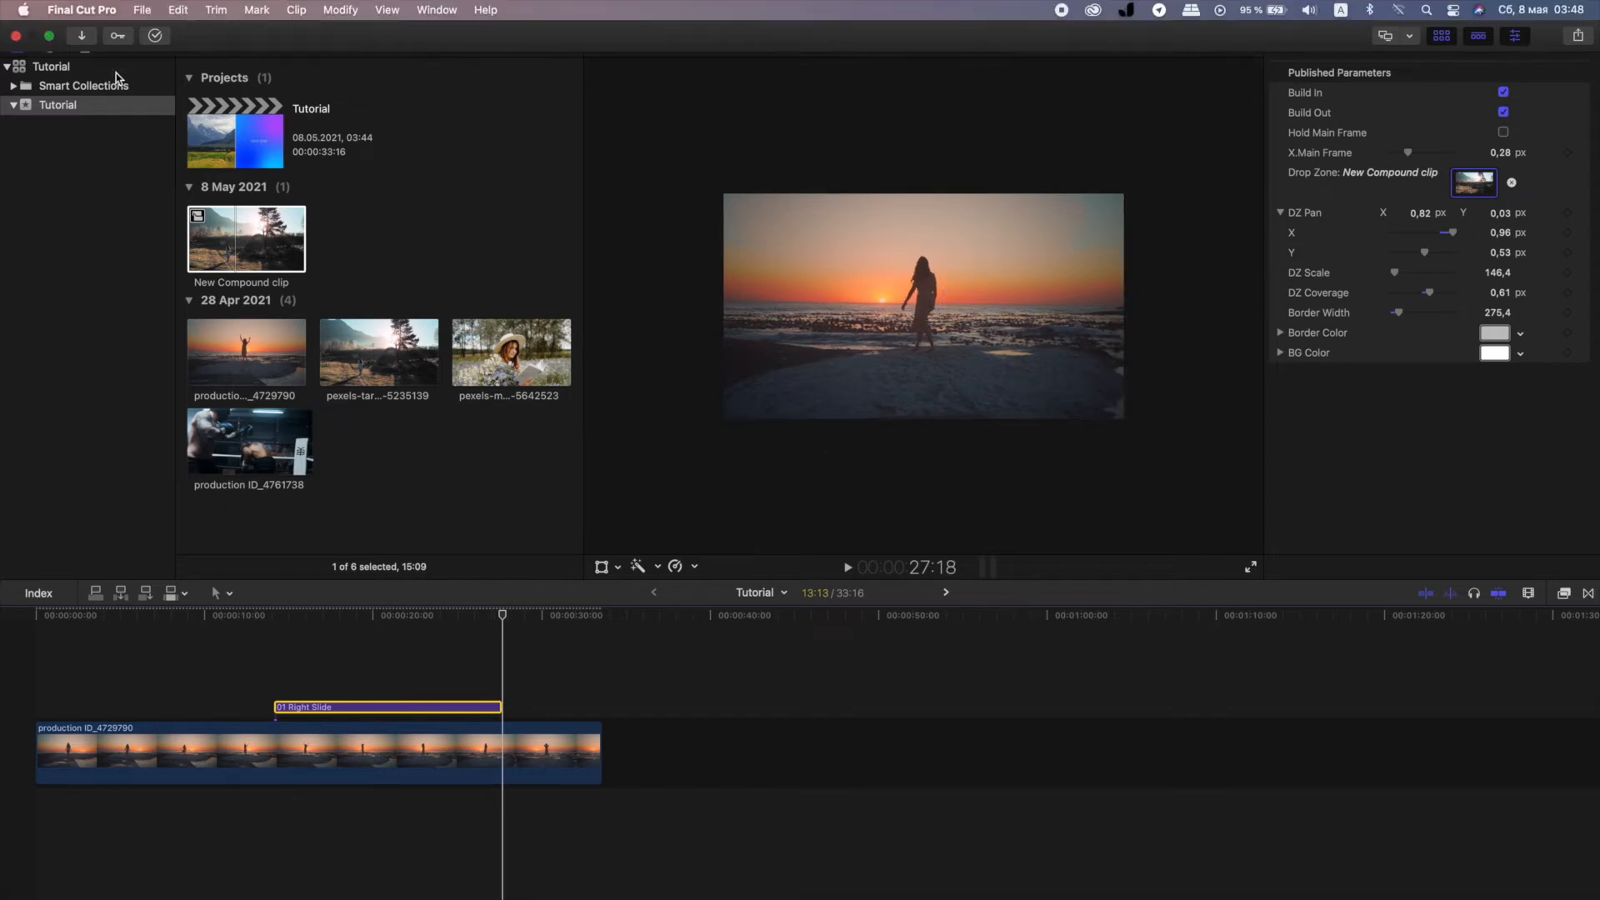
Show the Smart Split Screen titles and delete the 01 Right Slide title from the timeline.
{"action": "left_click", "coordinate": [50, 67]}
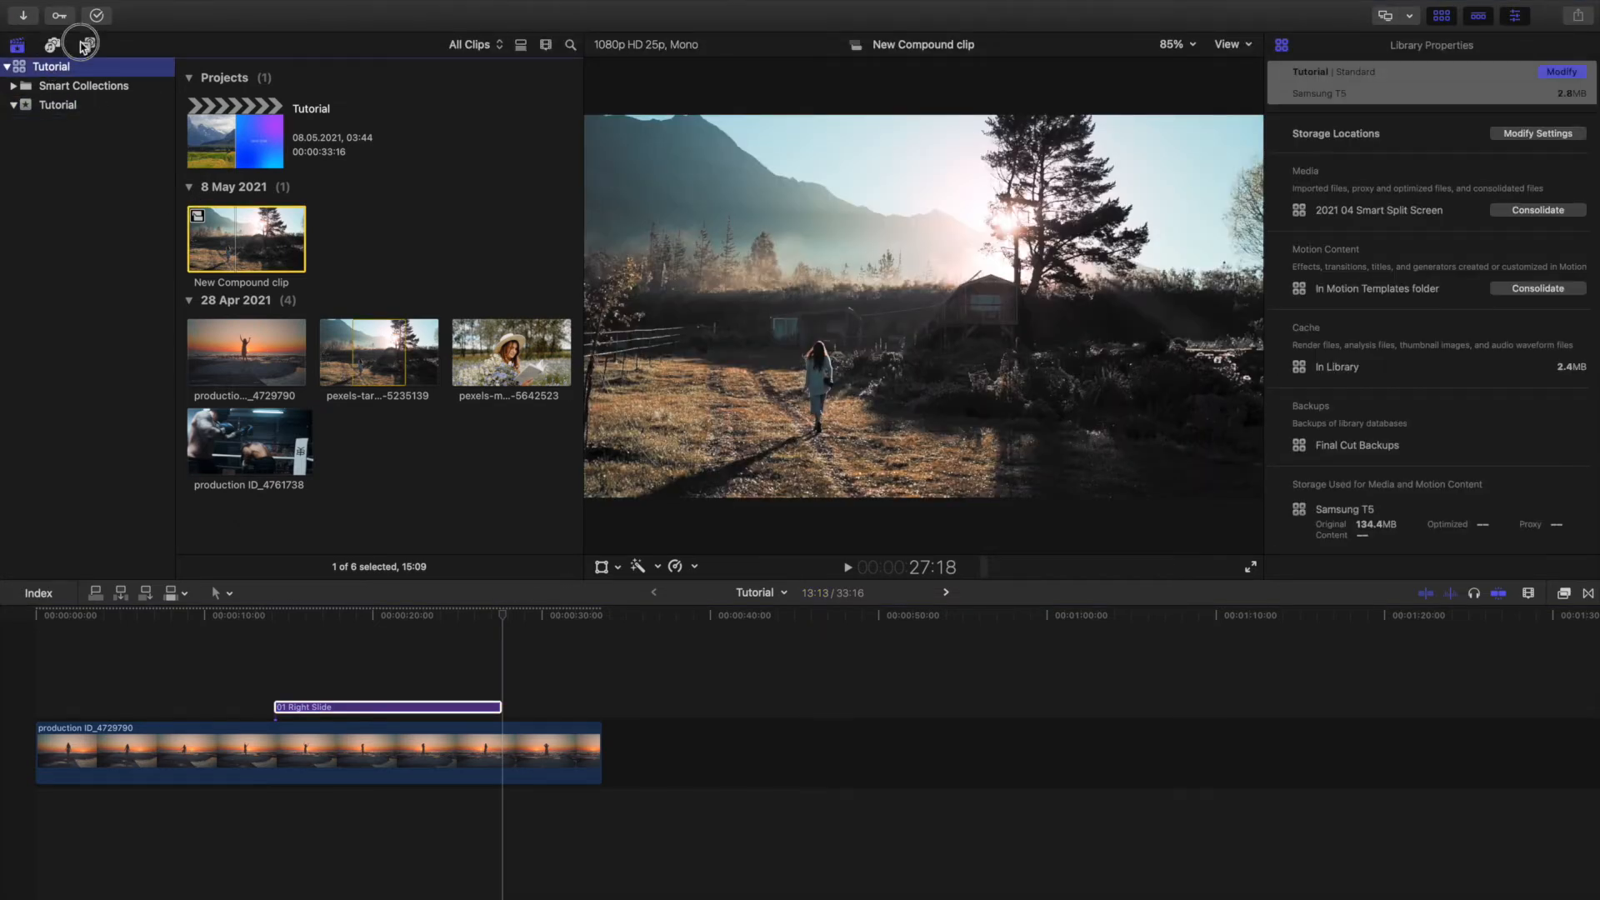
{"action": "left_click", "coordinate": [87, 45]}
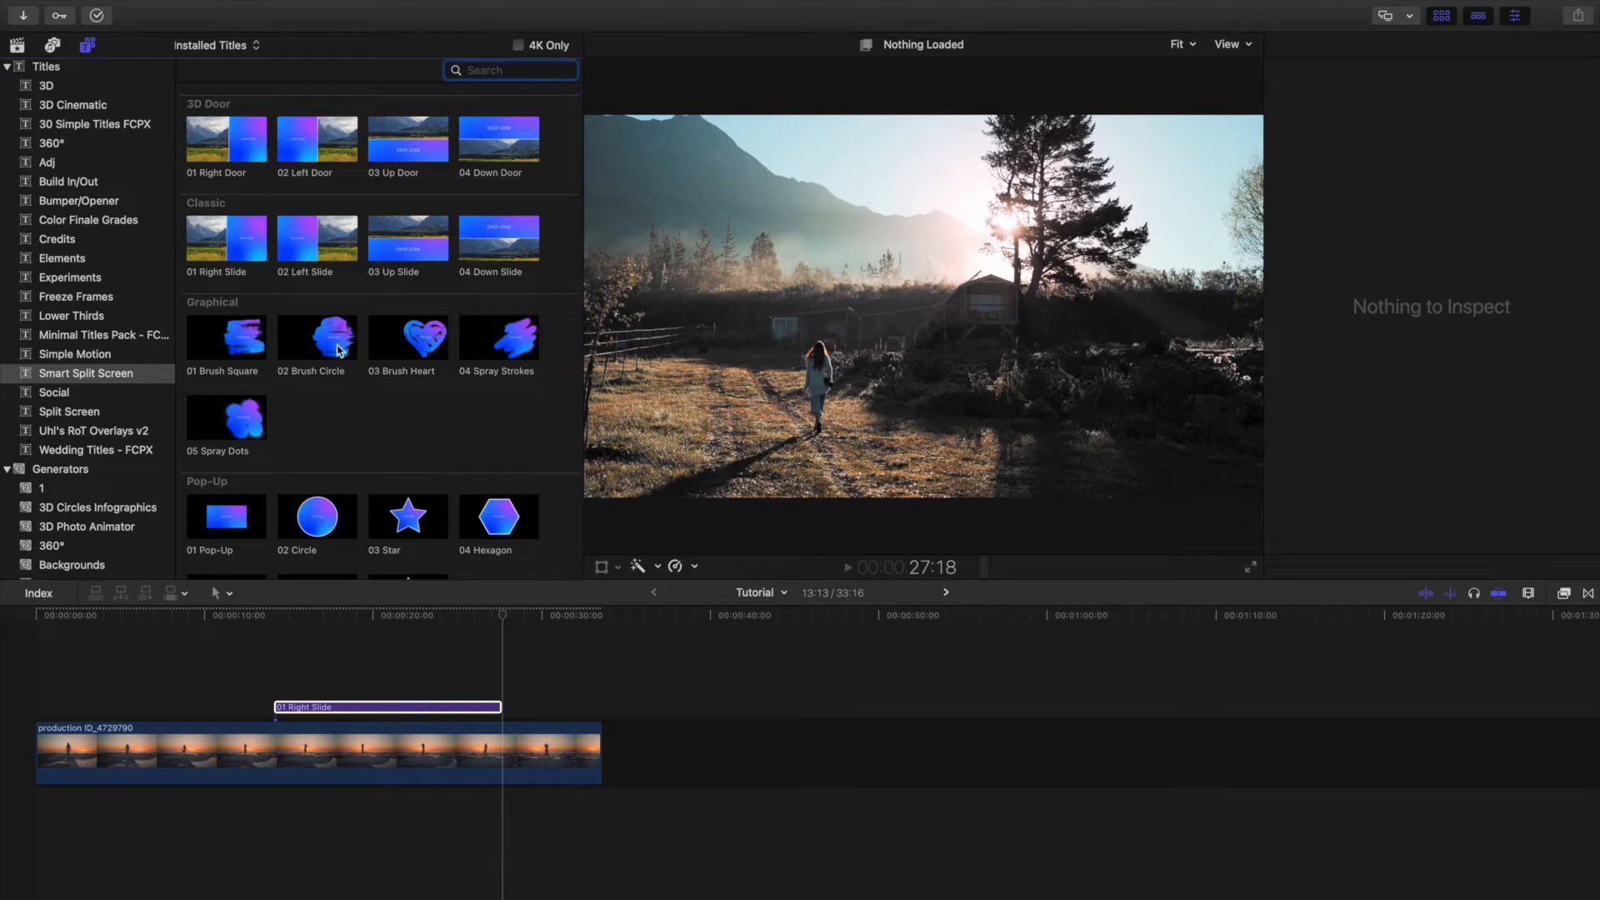
{"action": "left_click", "coordinate": [362, 707]}
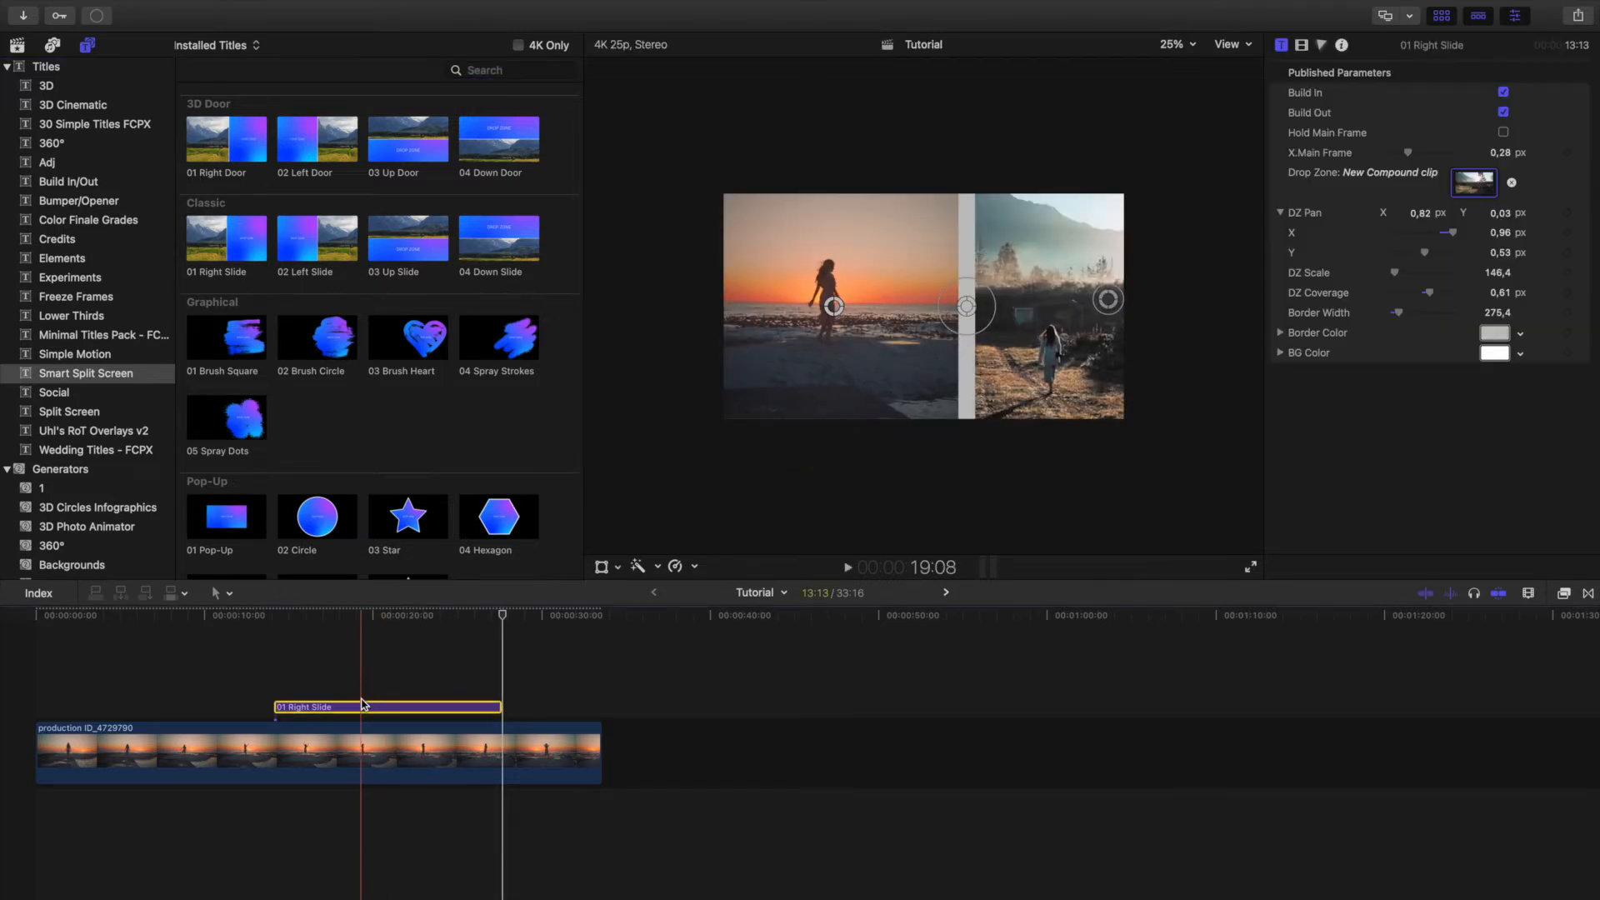
{"action": "key", "text": "Delete"}
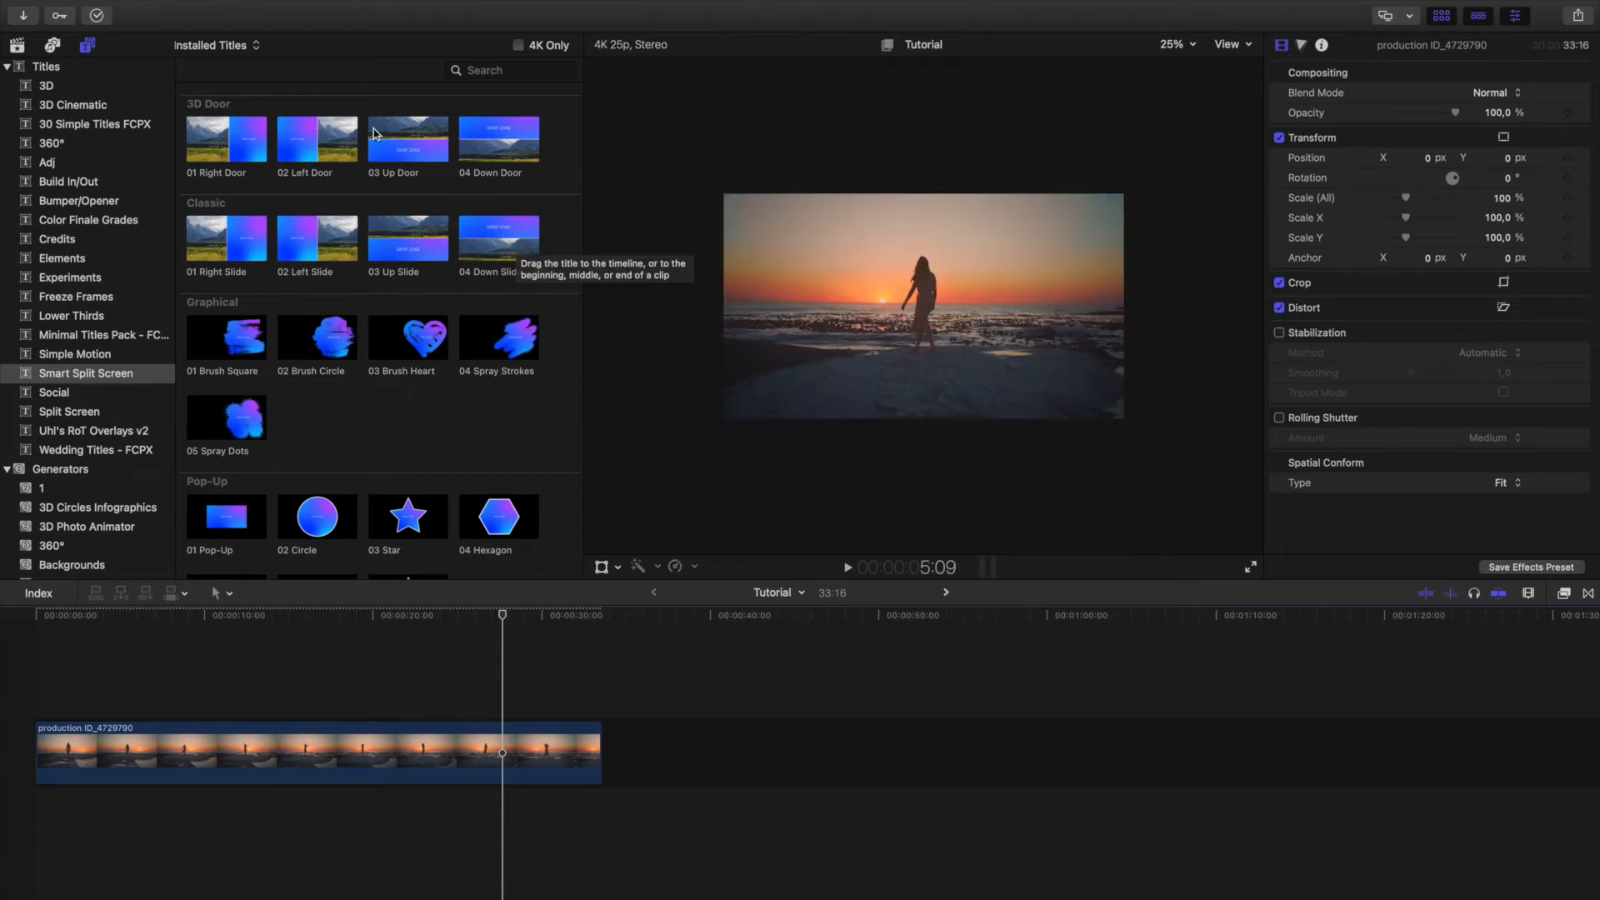
Try the 01 Right Door title above the beach clip at about 18:19, preview it and remove it again.
{"action": "left_click", "coordinate": [245, 177]}
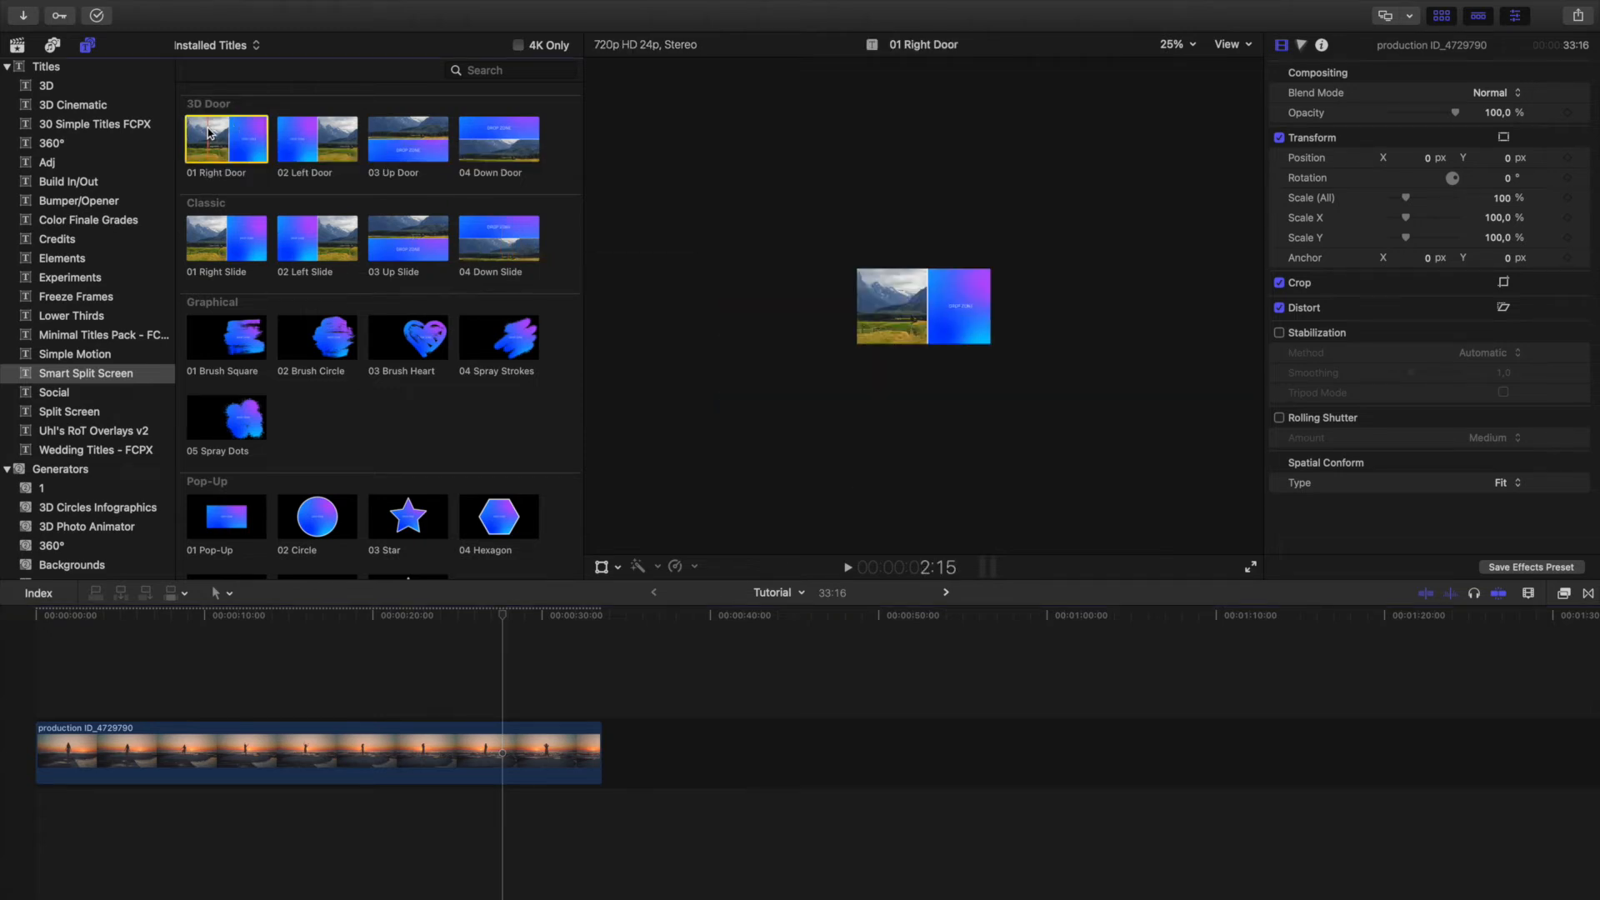
{"action": "left_click_drag", "start_coordinate": [245, 180], "coordinate": [357, 704]}
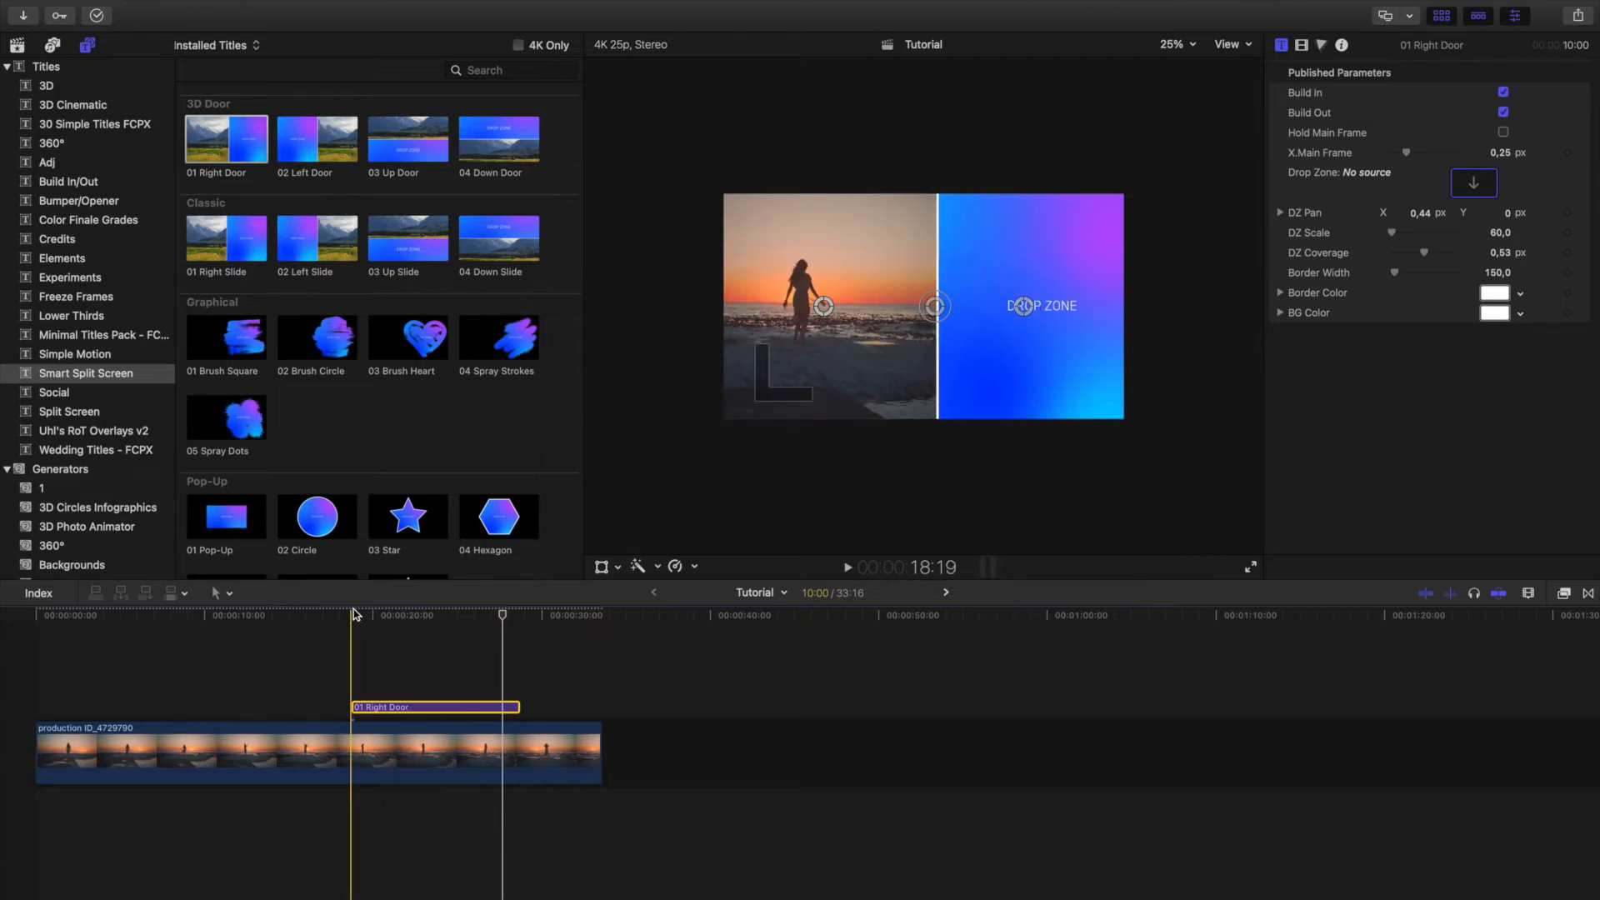
{"action": "left_click_drag", "start_coordinate": [360, 619], "coordinate": [363, 618]}
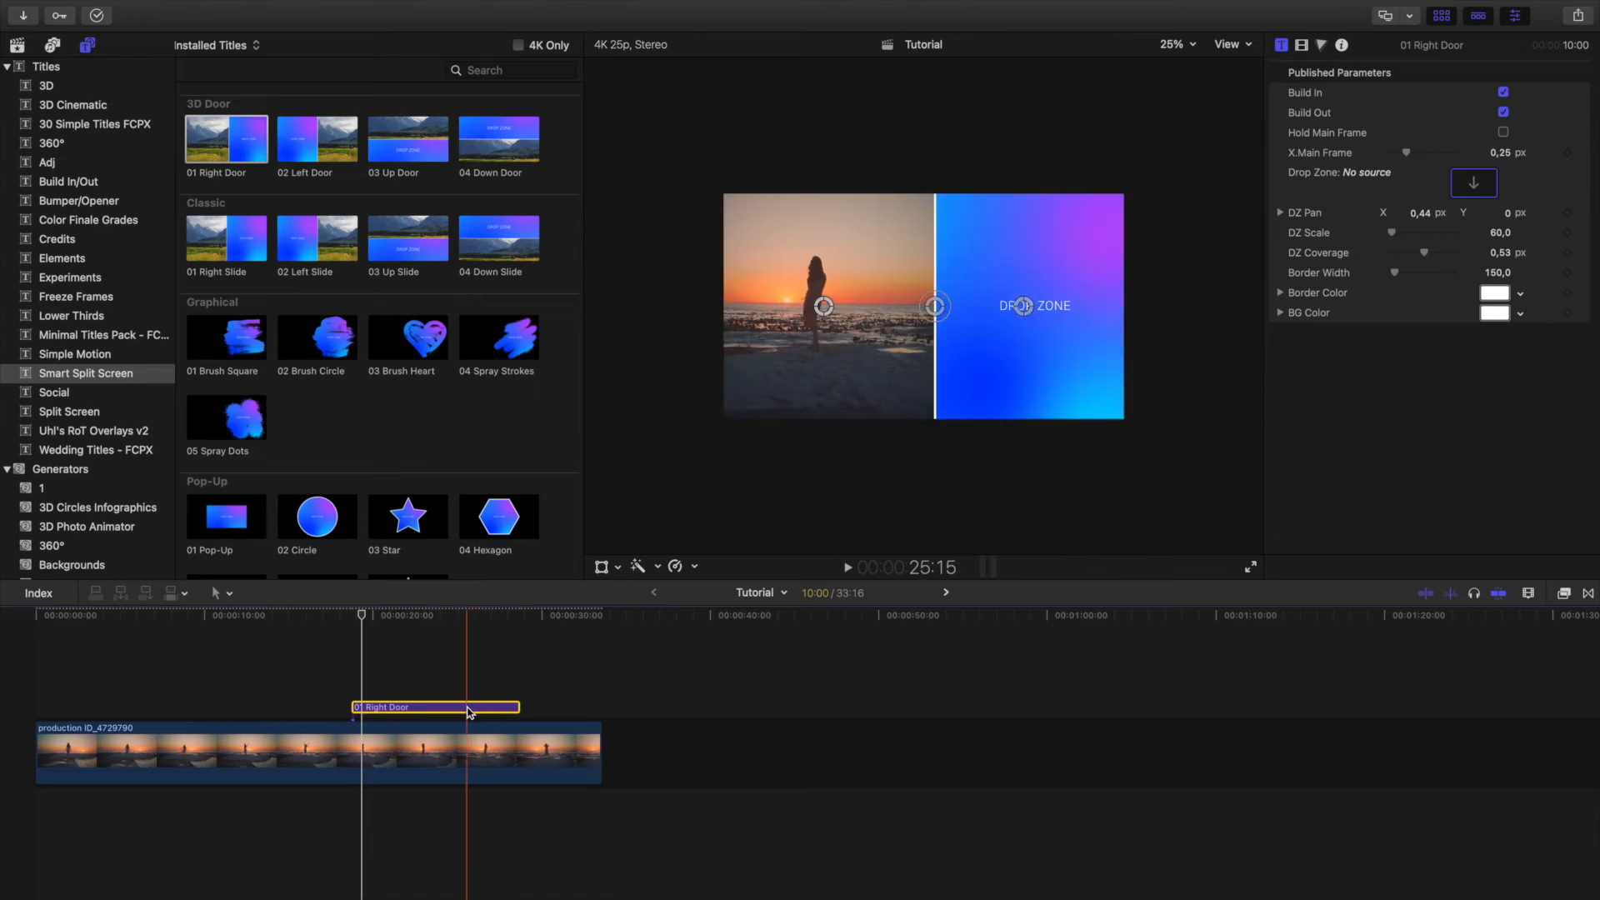
{"action": "key", "text": "Delete"}
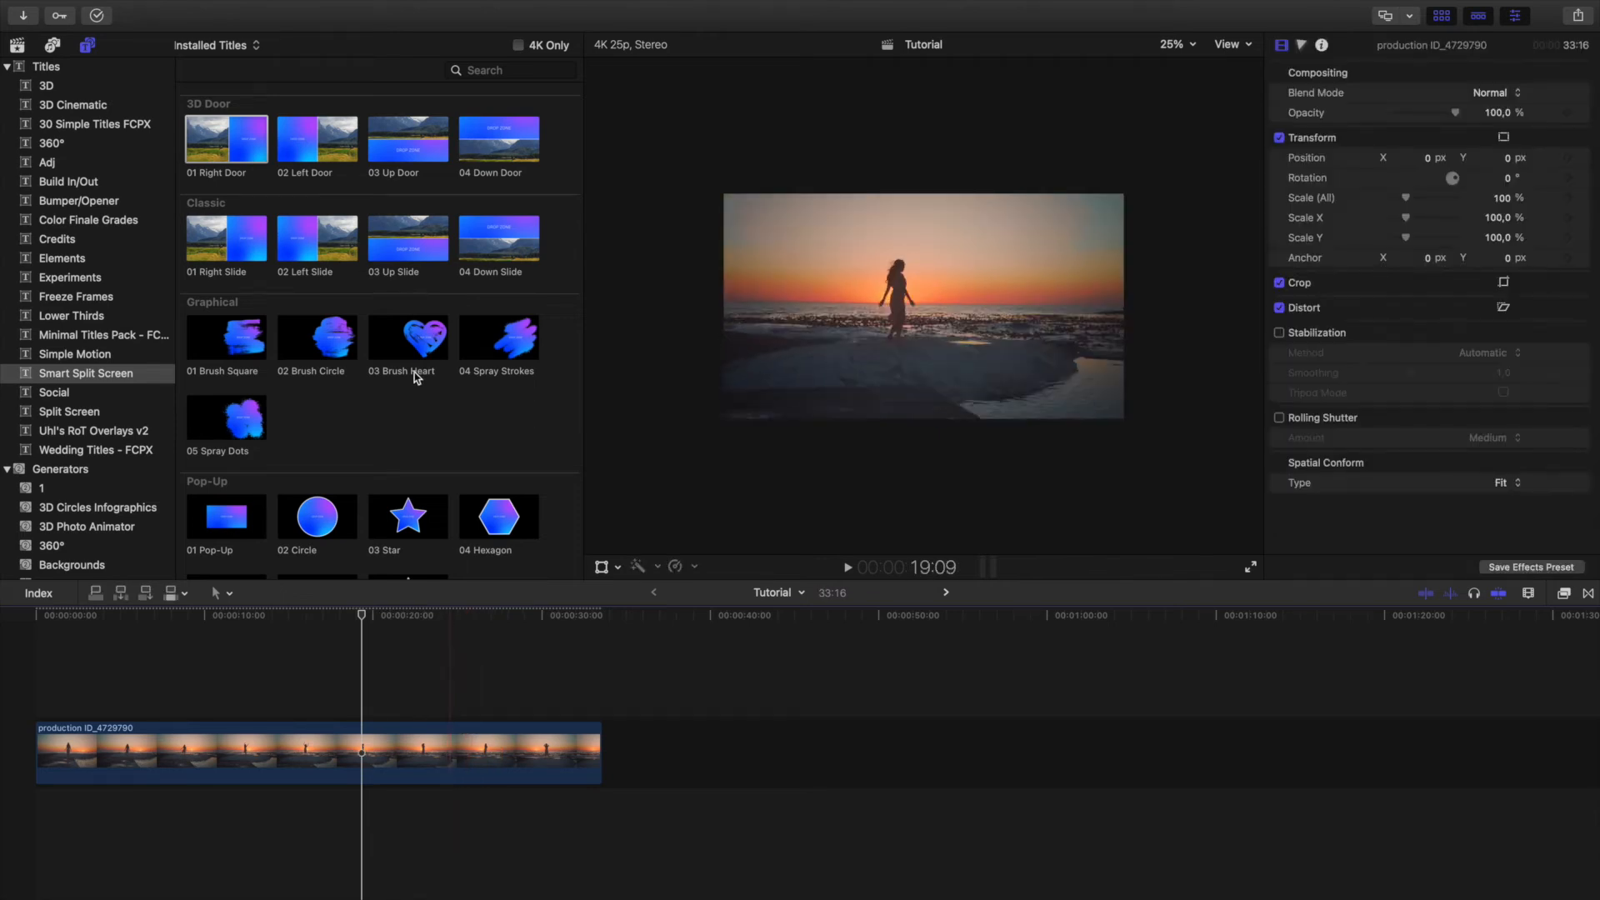
Add the 01 Brush Square title above the beach clip at 19:09 and play its build-in animation.
{"action": "scroll", "coordinate": [333, 396], "scroll_direction": "down", "scroll_amount": 3}
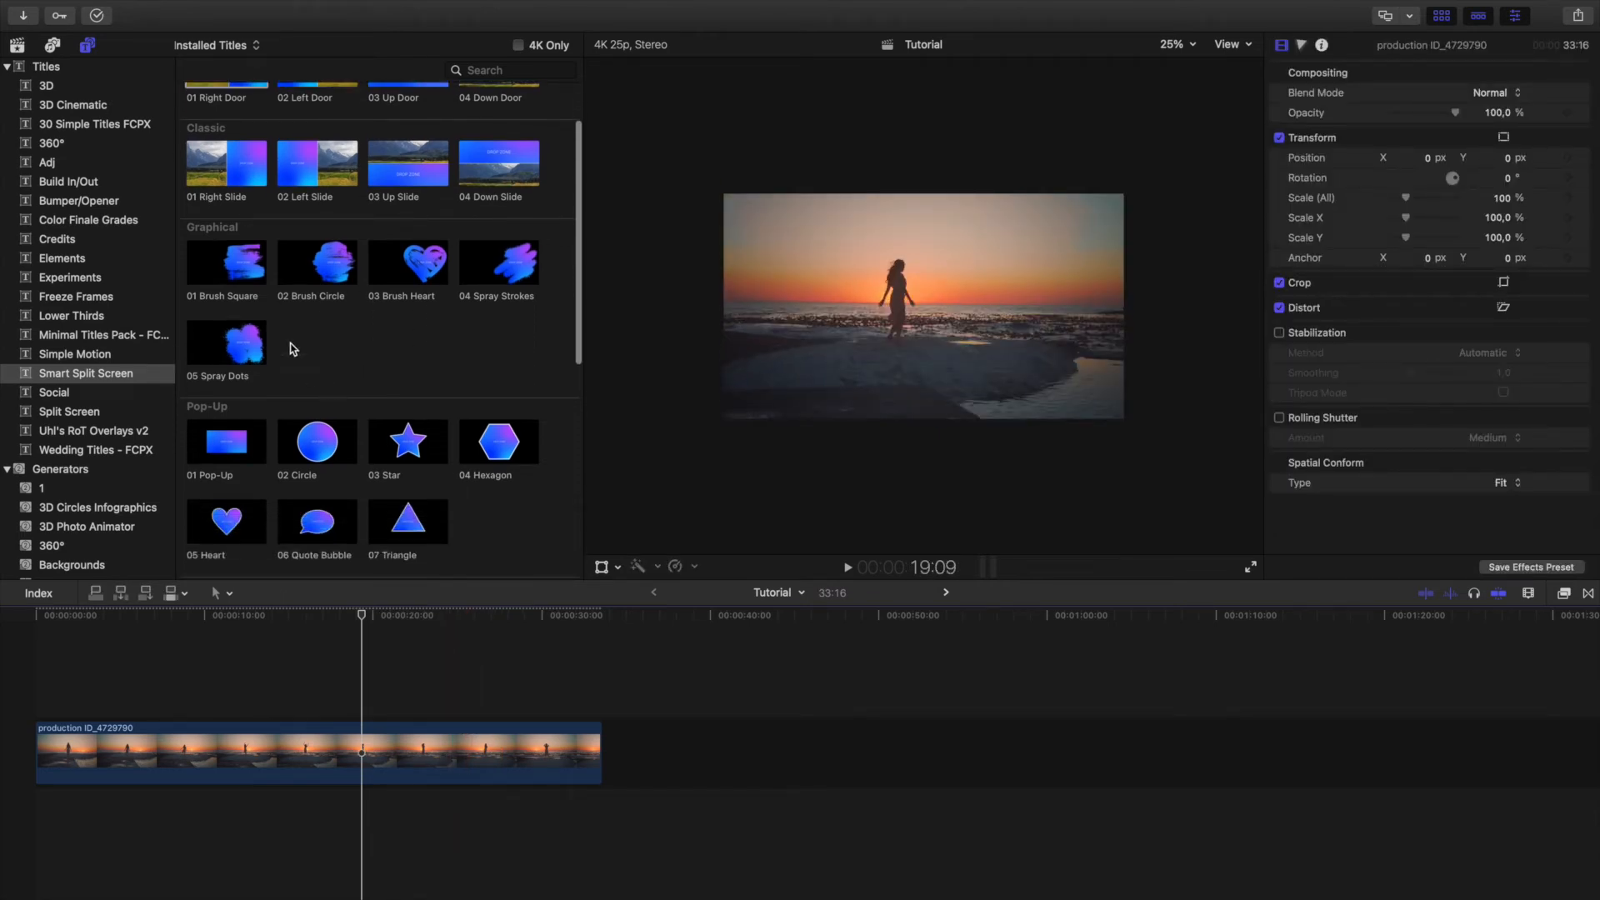
{"action": "mouse_move", "coordinate": [224, 260]}
{"action": "left_mouse_down"}
{"action": "mouse_move", "coordinate": [358, 621]}
{"action": "mouse_move", "coordinate": [370, 701]}
{"action": "left_mouse_up"}
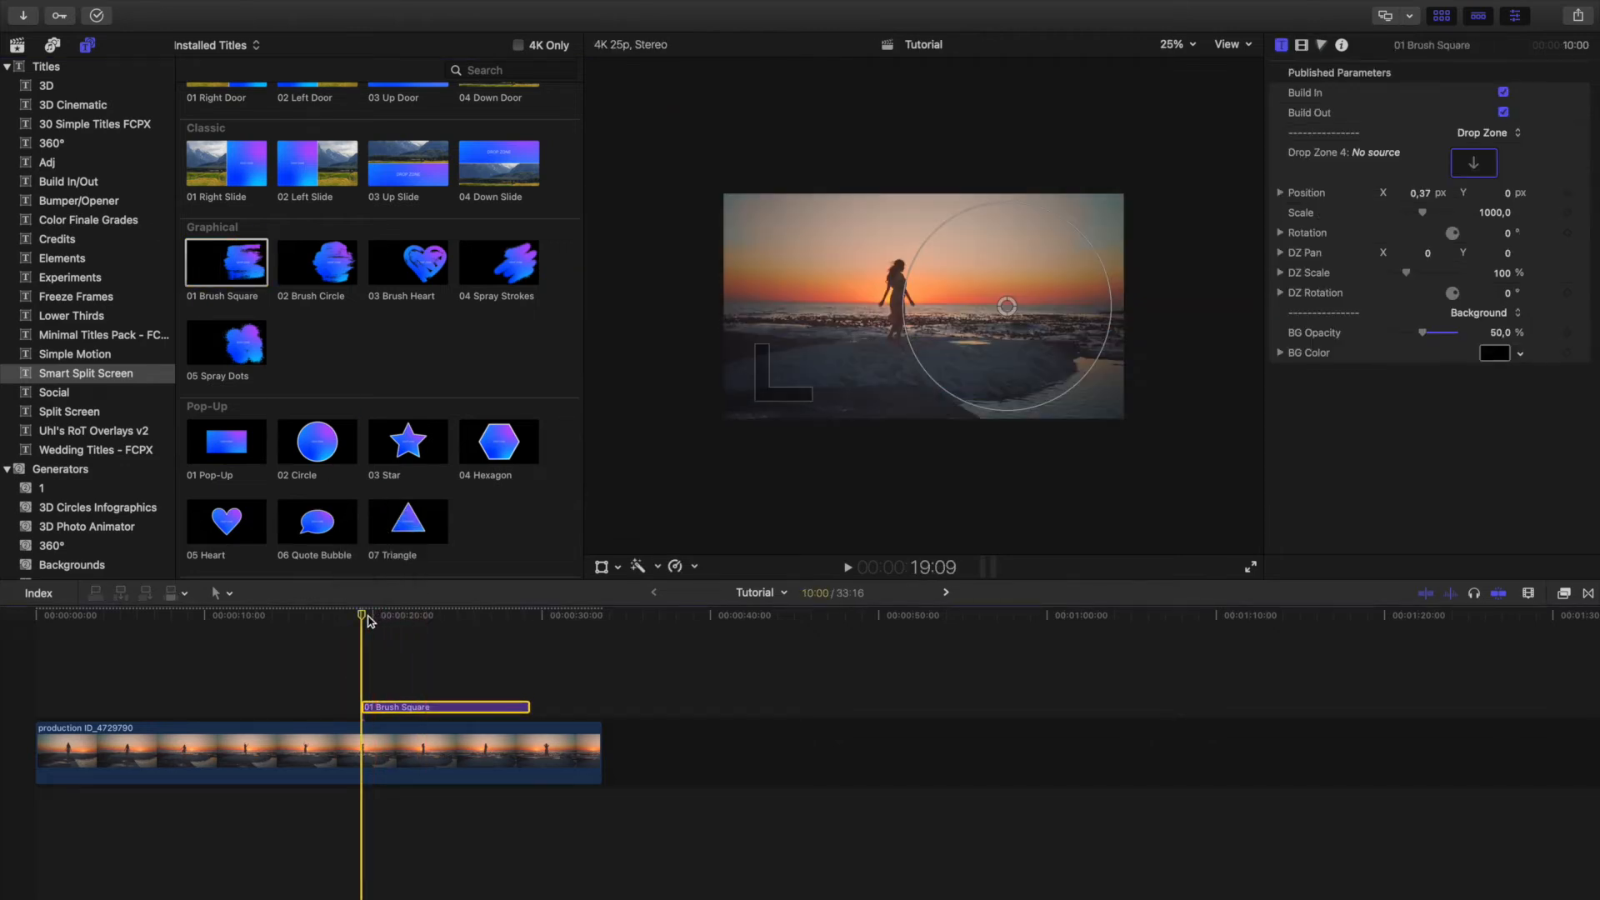
{"action": "left_click", "coordinate": [450, 614]}
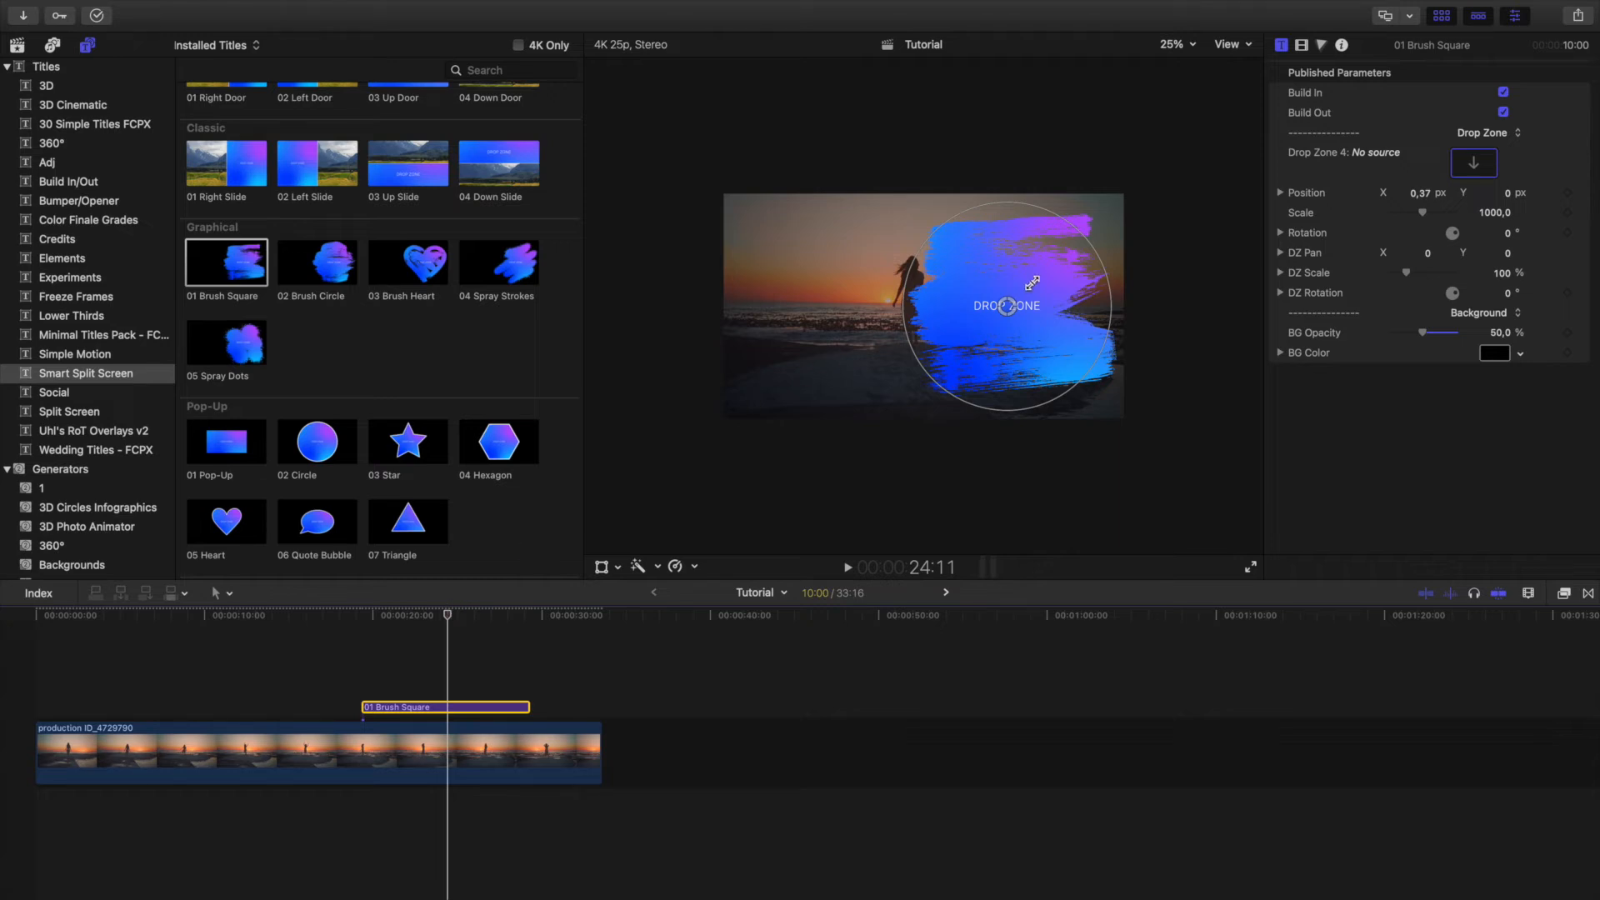
{"action": "left_click", "coordinate": [360, 615]}
{"action": "key", "text": "space"}
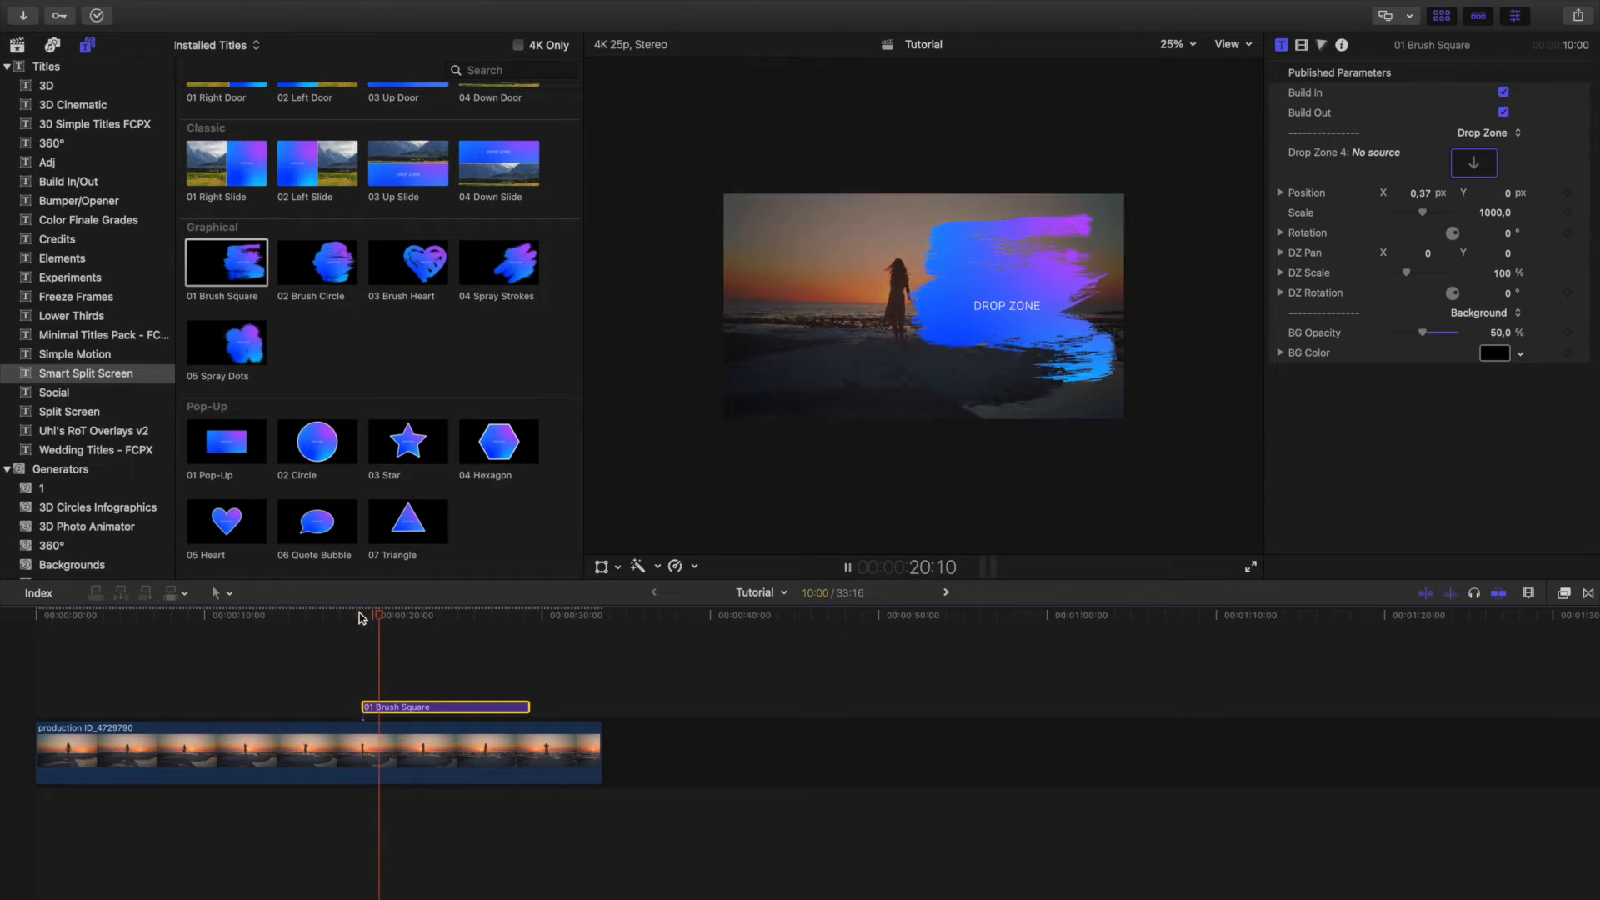
Fill the Brush Square title's drop zone with the clip of the woman in a hat and show the frame at 24:03.
{"action": "left_click", "coordinate": [16, 46]}
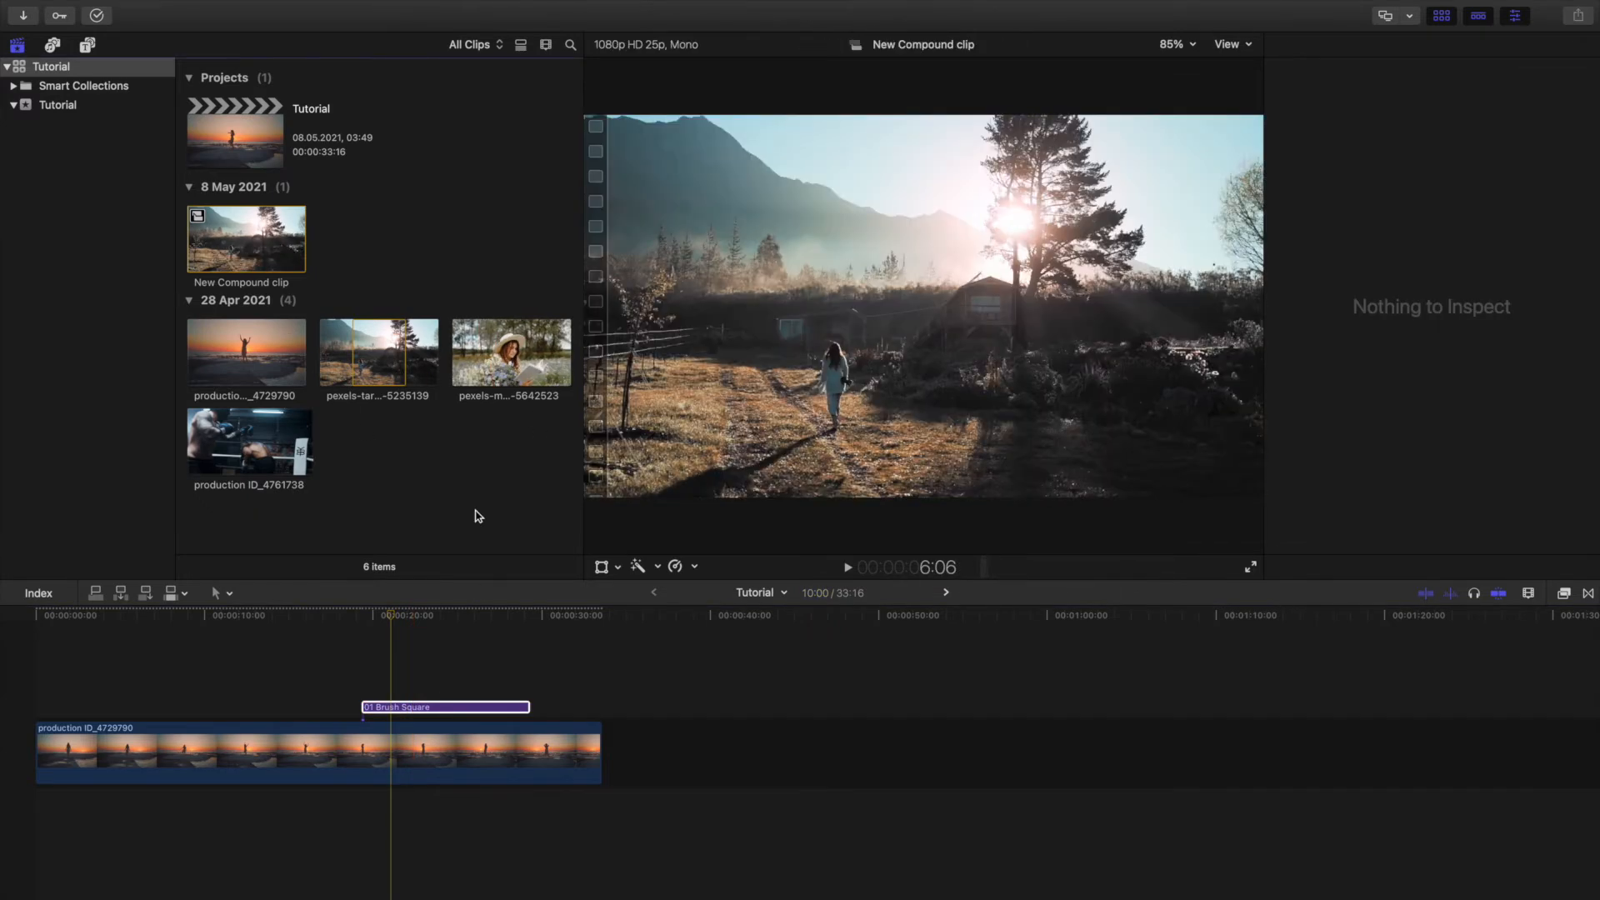
{"action": "left_click", "coordinate": [500, 359]}
{"action": "left_click", "coordinate": [414, 707]}
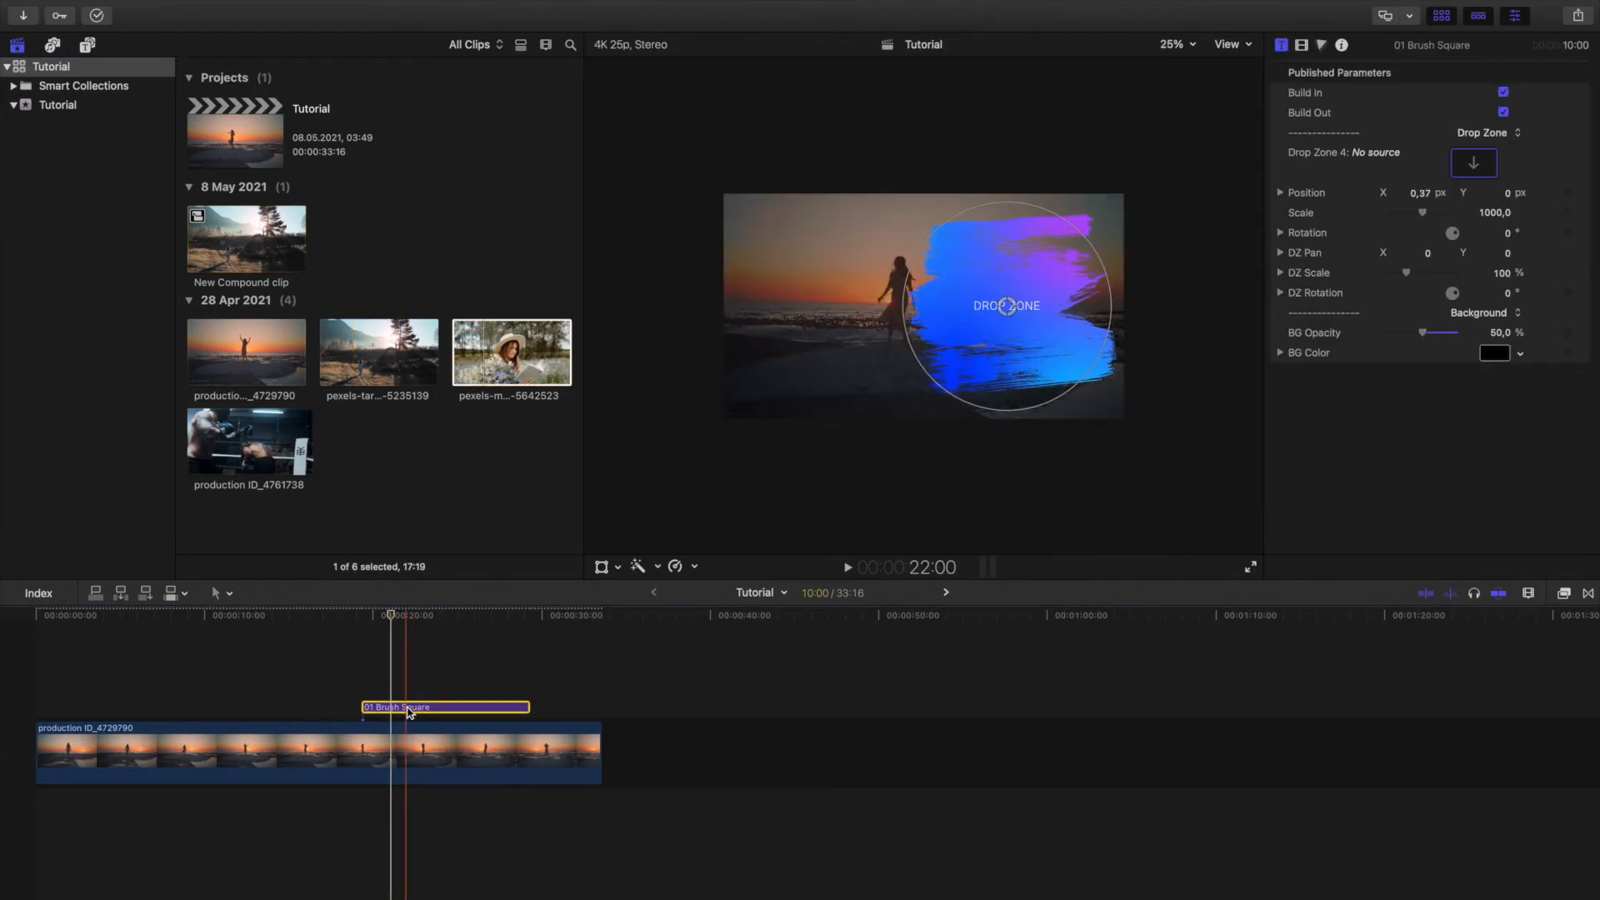
{"action": "left_click", "coordinate": [1110, 277]}
{"action": "left_click_drag", "start_coordinate": [1109, 273], "coordinate": [1468, 160]}
{"action": "left_click", "coordinate": [442, 620]}
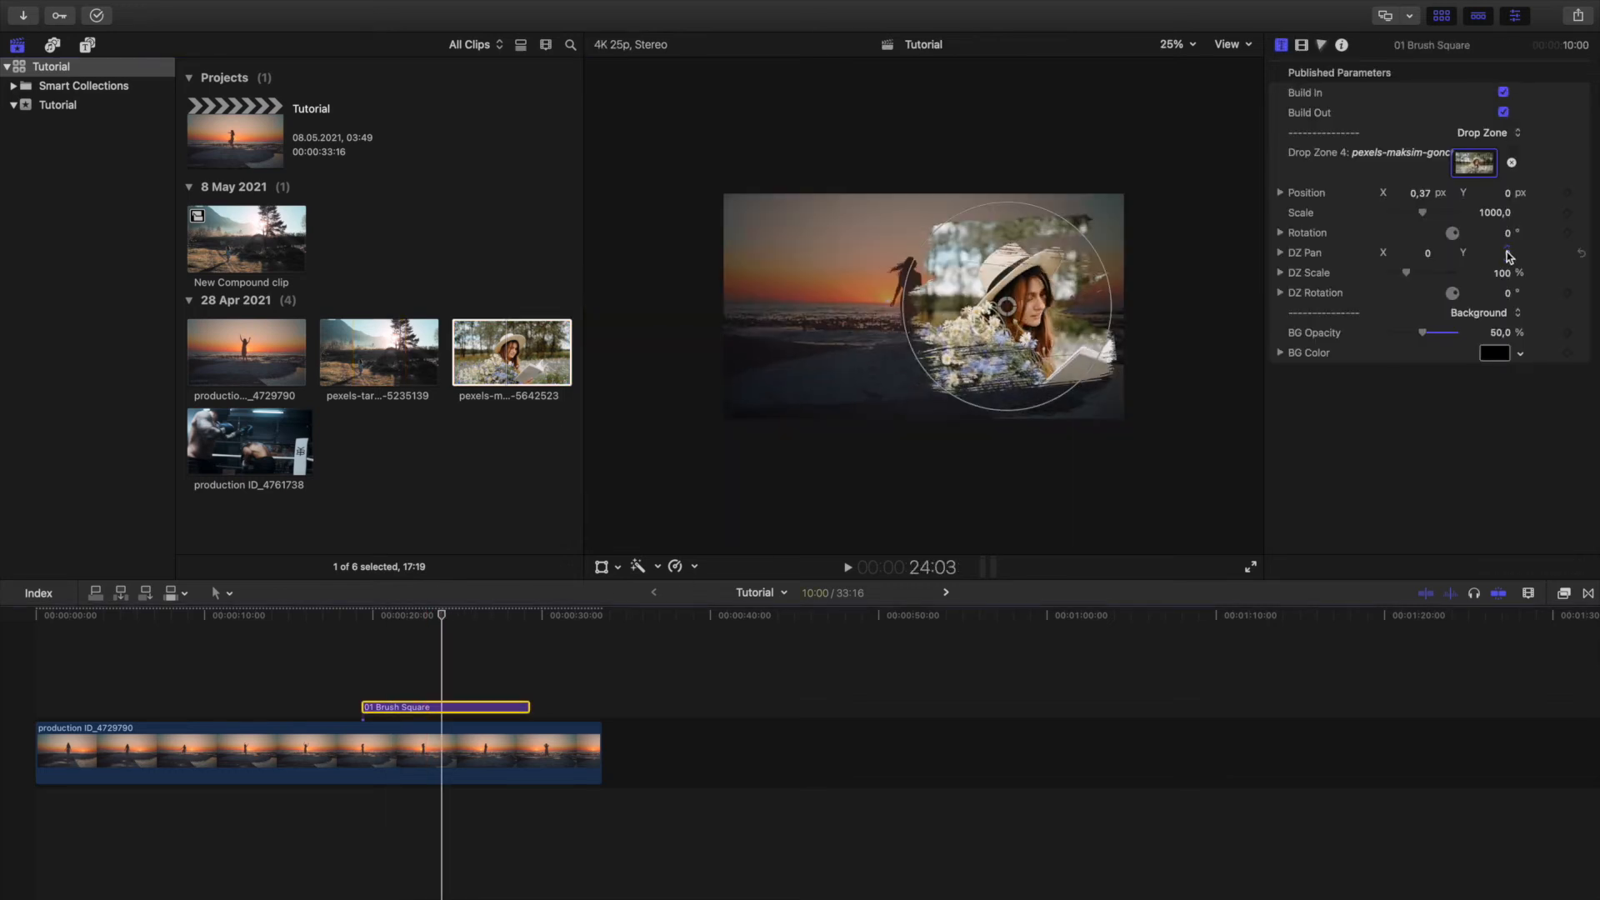
Place the brush shape at about X -0.05 with scale 964, and adjust its clip to pan X -20.8, scale 102% and rotation -3.1°.
{"action": "mouse_move", "coordinate": [1098, 259]}
{"action": "left_mouse_down"}
{"action": "mouse_move", "coordinate": [998, 312]}
{"action": "mouse_move", "coordinate": [859, 310]}
{"action": "mouse_move", "coordinate": [910, 314]}
{"action": "left_mouse_up"}
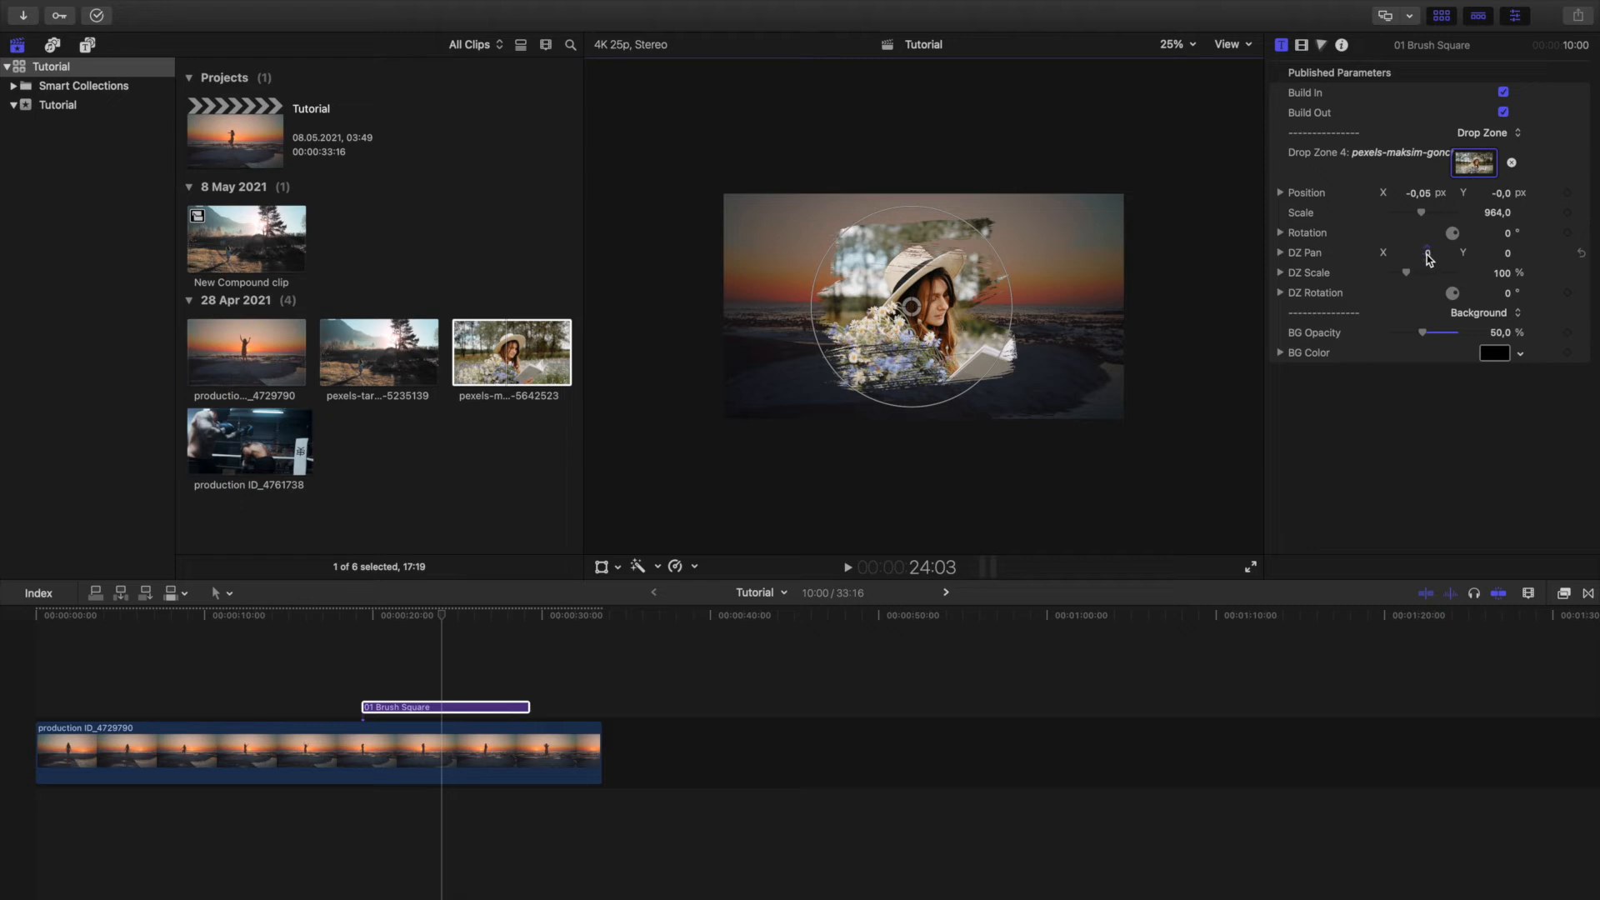
{"action": "mouse_move", "coordinate": [1426, 254]}
{"action": "left_mouse_down"}
{"action": "mouse_move", "coordinate": [1406, 253]}
{"action": "mouse_move", "coordinate": [1423, 254]}
{"action": "left_mouse_up"}
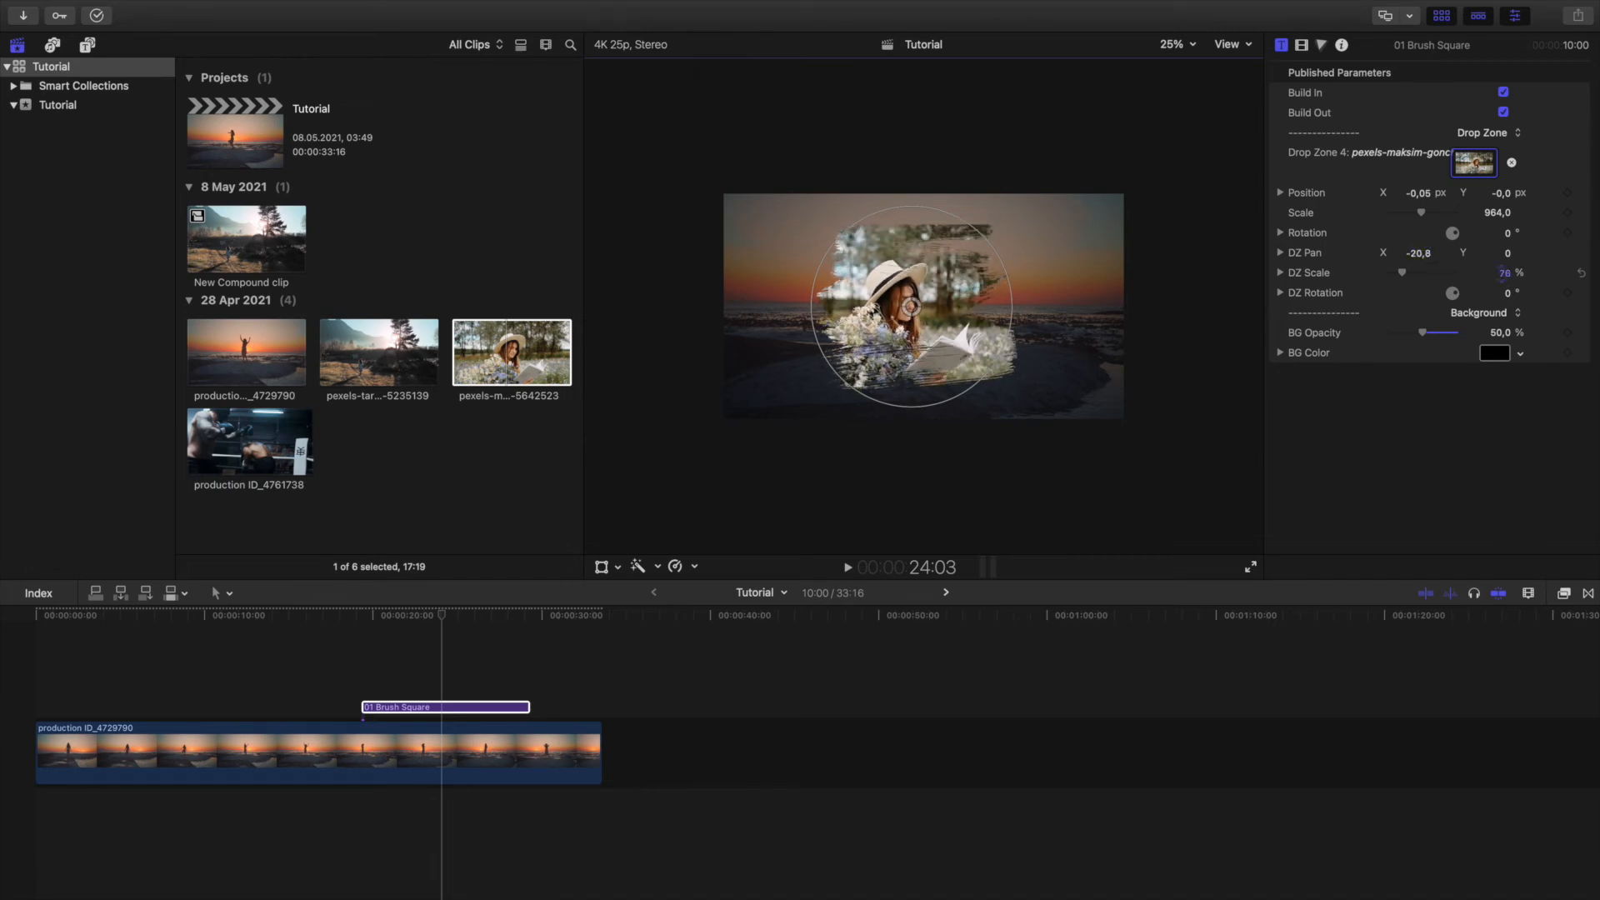
{"action": "left_click_drag", "start_coordinate": [1514, 298], "coordinate": [1269, 385]}
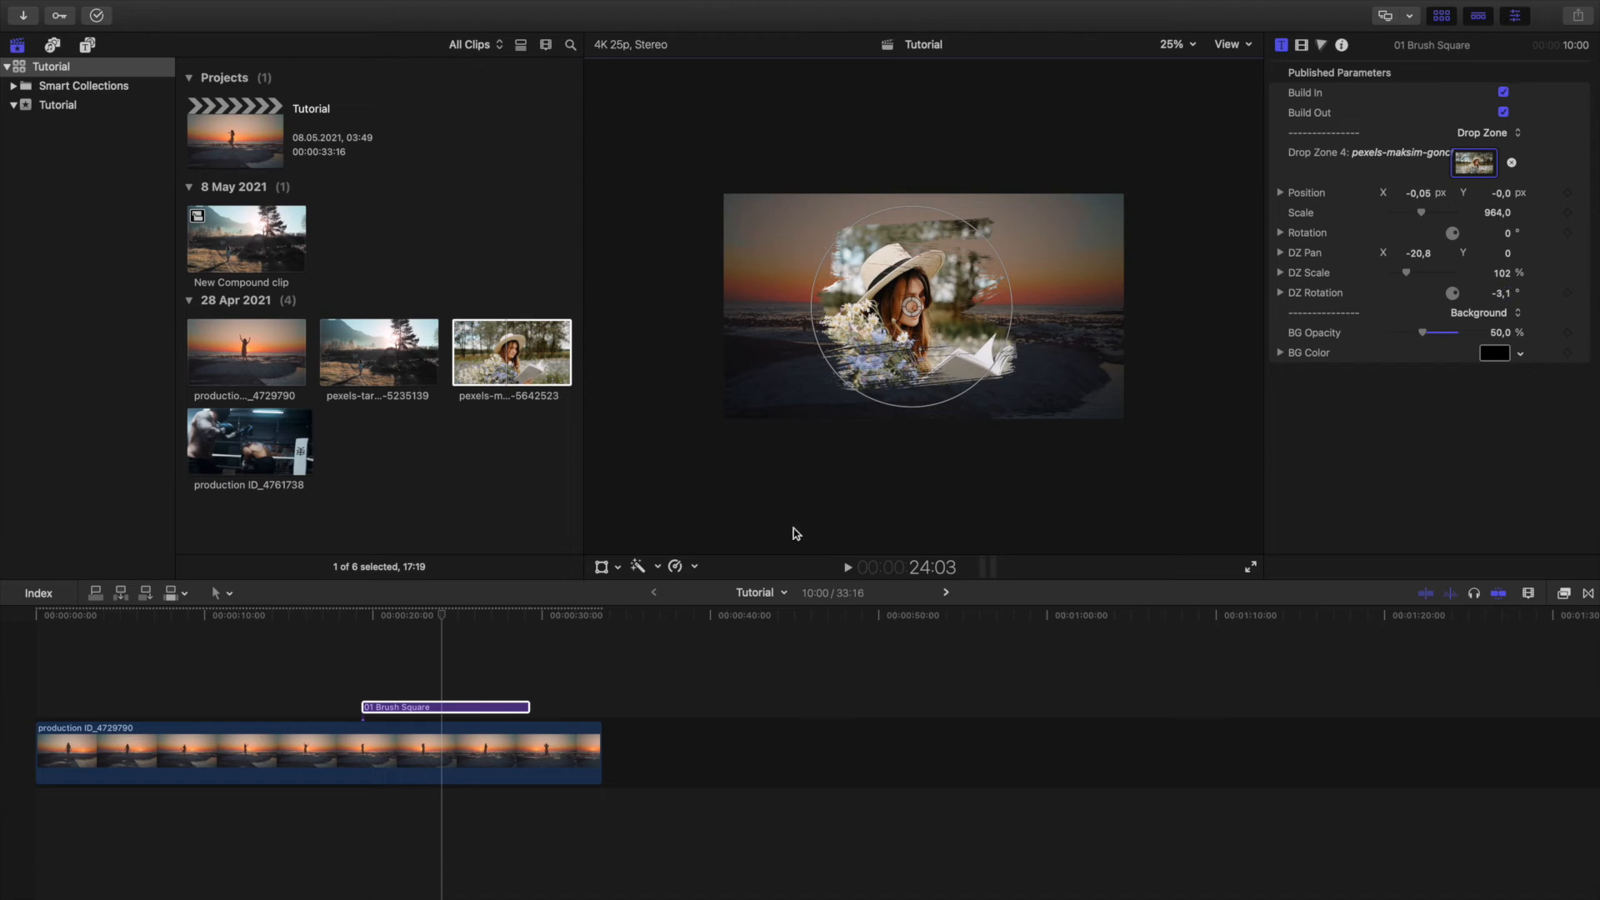
Add the 01 Pop-Up title from Smart Split Screen above the beach clip at about 8:17 and show the frame at 13:18.
{"action": "left_click", "coordinate": [86, 48]}
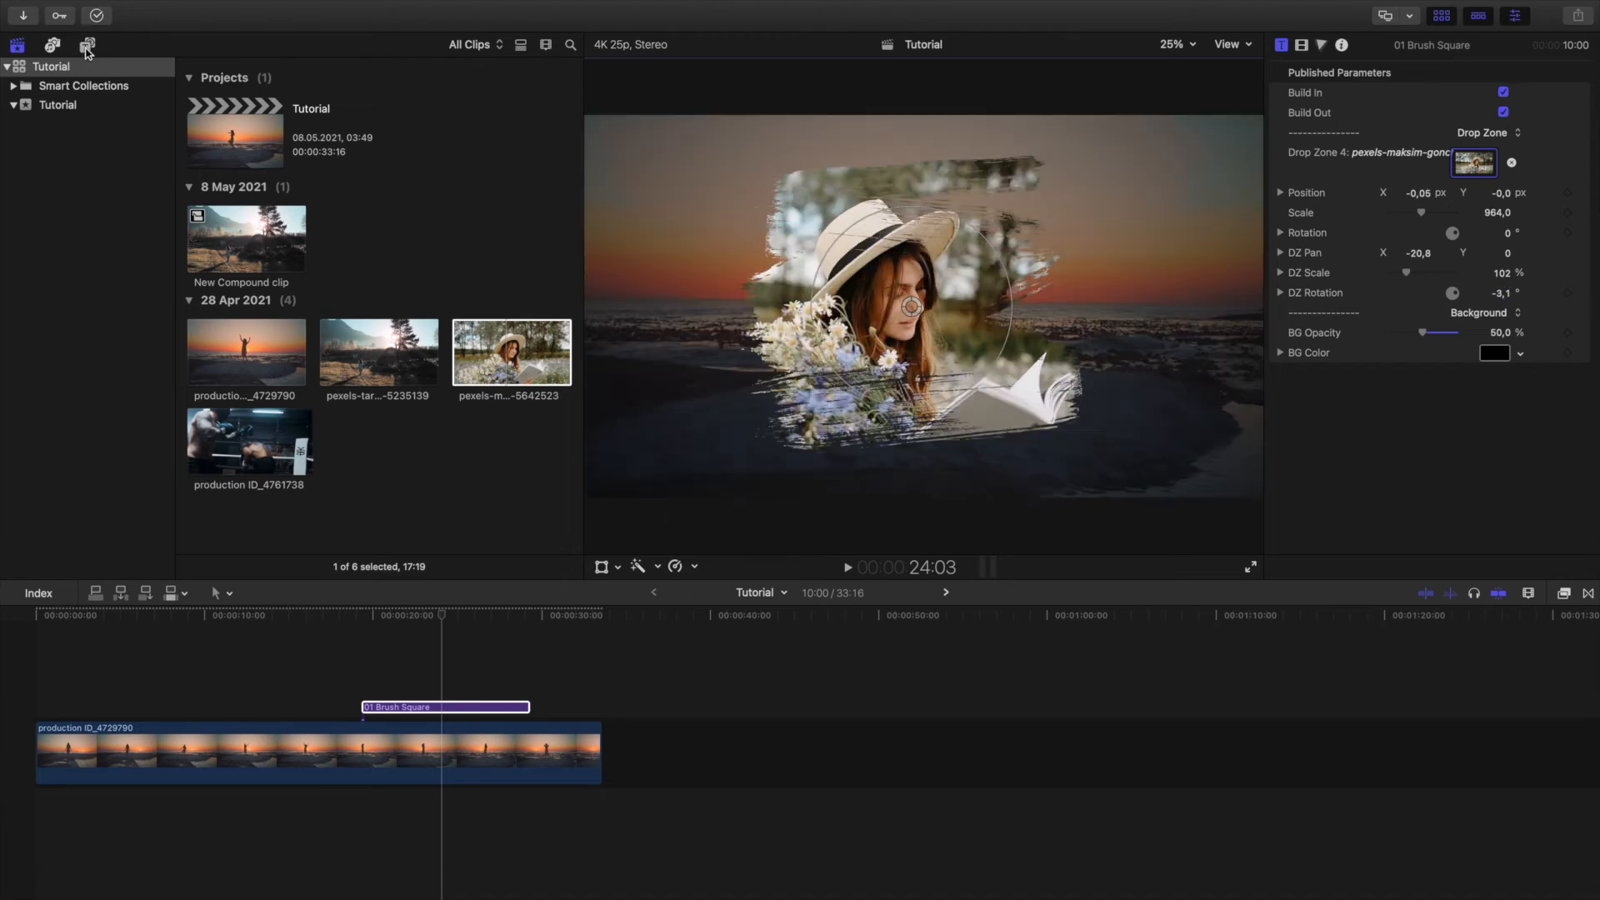
{"action": "scroll", "coordinate": [338, 361], "scroll_direction": "down", "scroll_amount": 5}
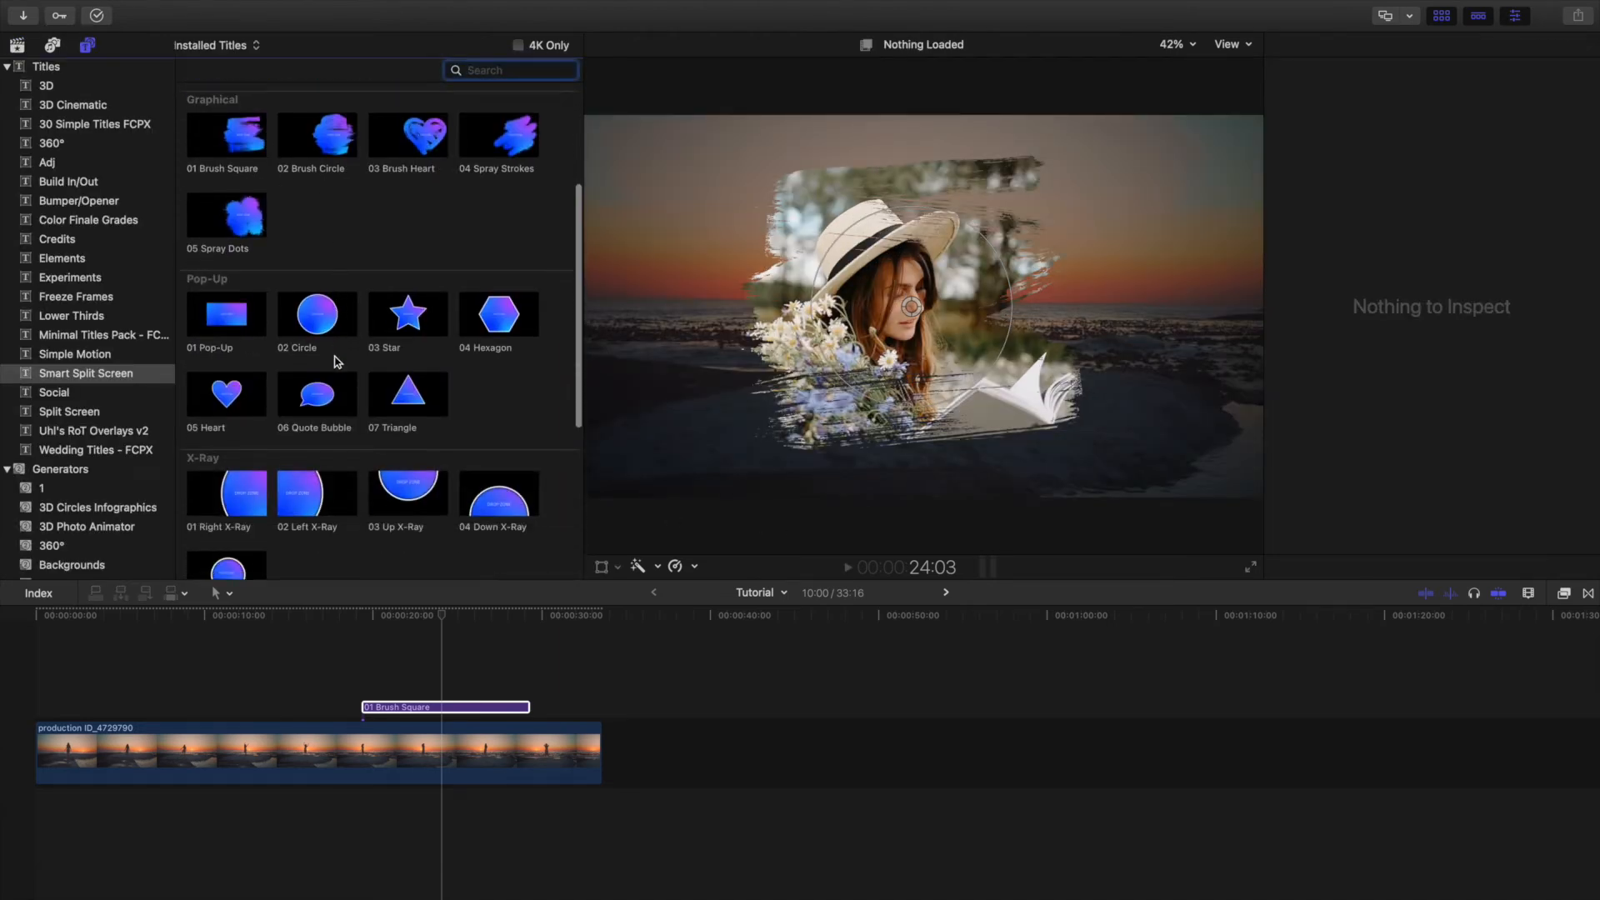
{"action": "left_click", "coordinate": [225, 285]}
{"action": "left_click_drag", "start_coordinate": [225, 285], "coordinate": [182, 690]}
{"action": "left_click", "coordinate": [266, 617]}
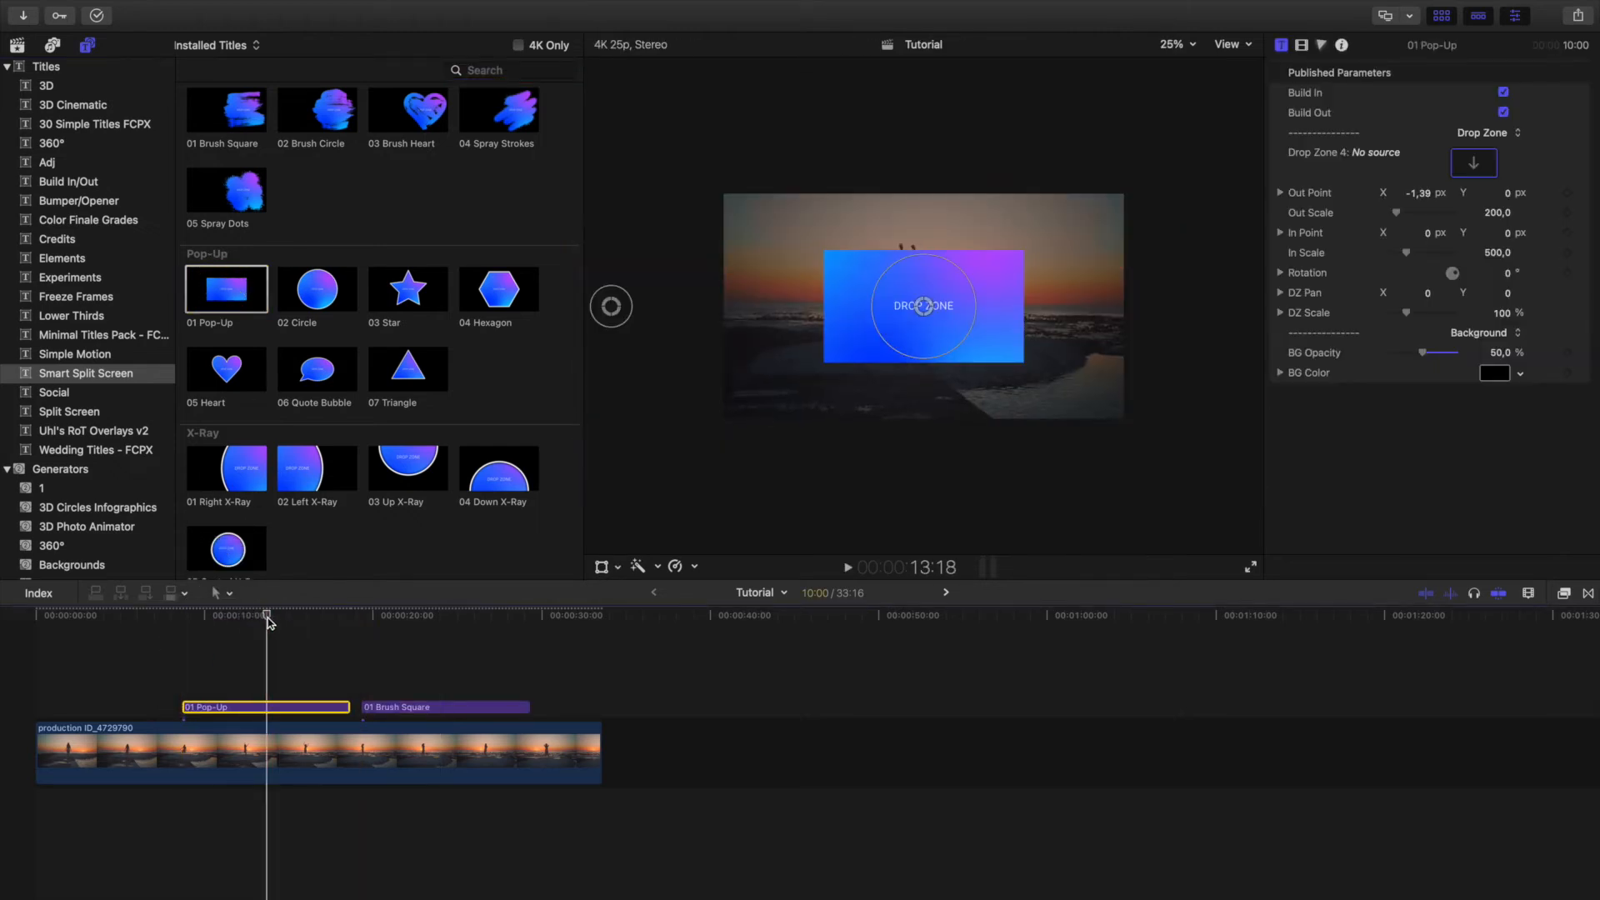
Remove the 01 Brush Square title from the timeline and select the Pop-Up title.
{"action": "left_click", "coordinate": [429, 708]}
{"action": "key", "text": "Delete"}
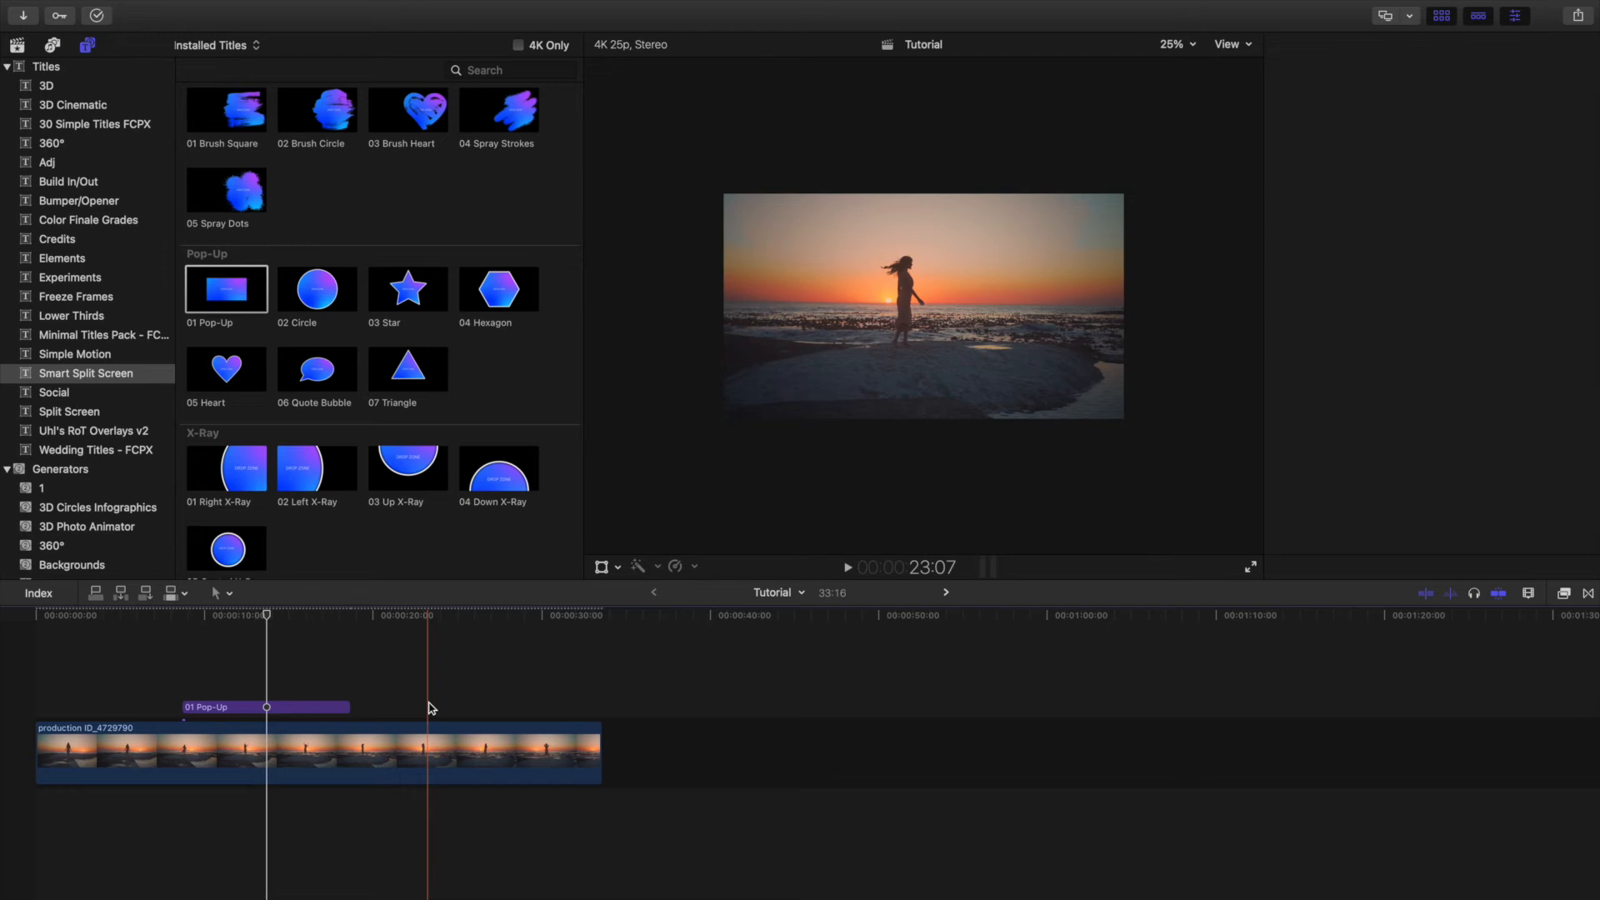
{"action": "left_click", "coordinate": [269, 708]}
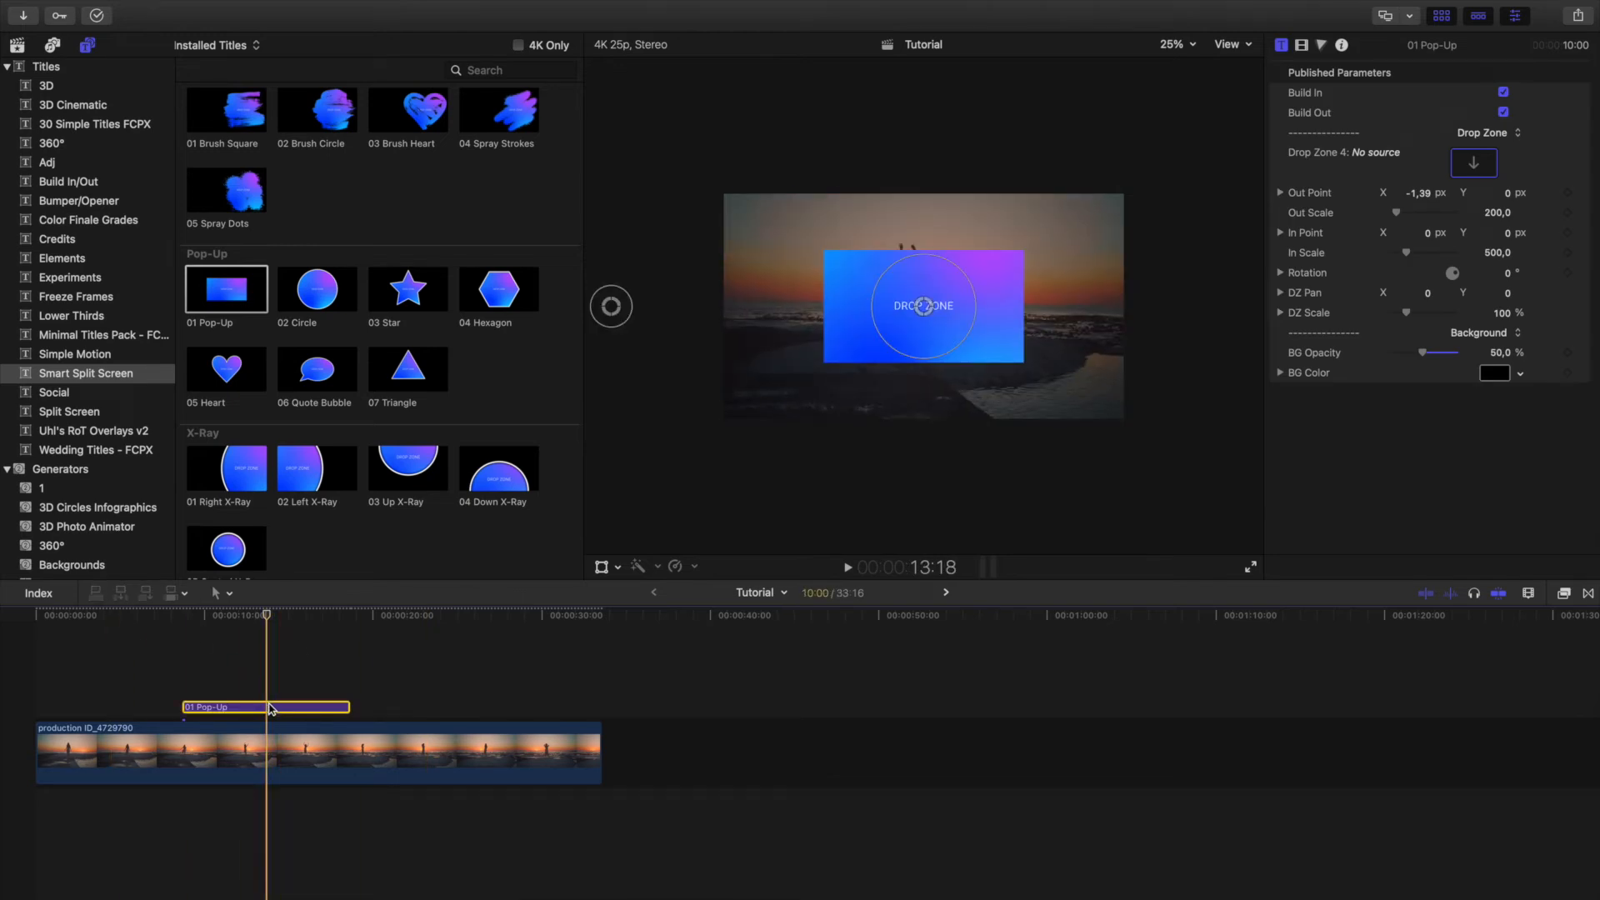
Bring back the media clips in the browser and play the Pop-Up title's build-in animation from its start at 8:17.
{"action": "left_click", "coordinate": [17, 47]}
{"action": "left_click", "coordinate": [261, 708]}
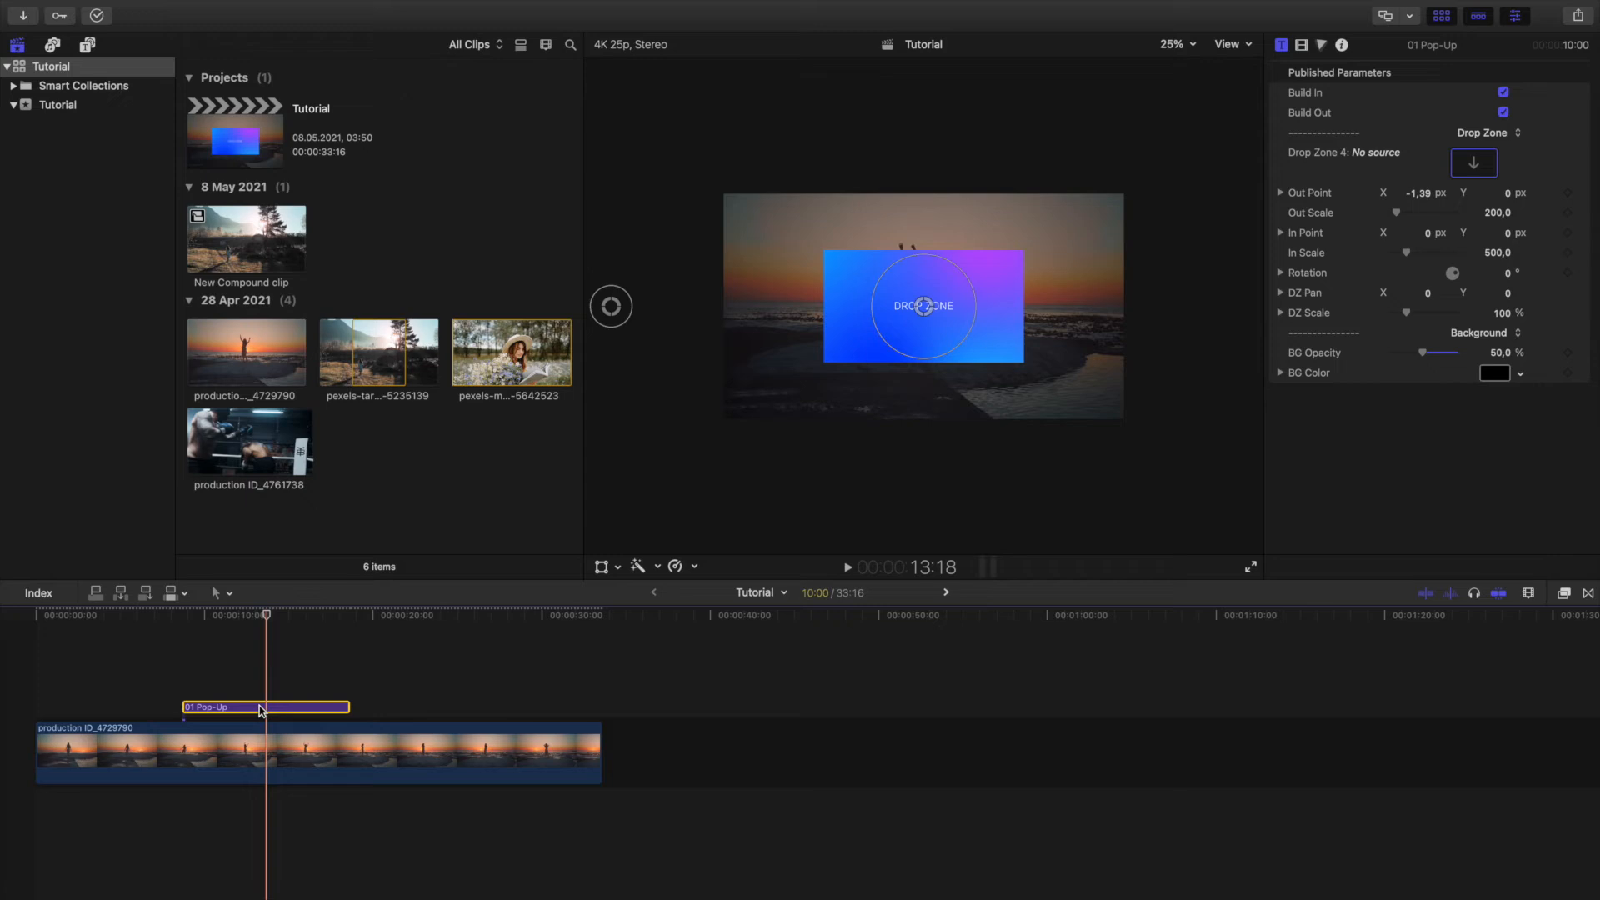
{"action": "left_click", "coordinate": [87, 45]}
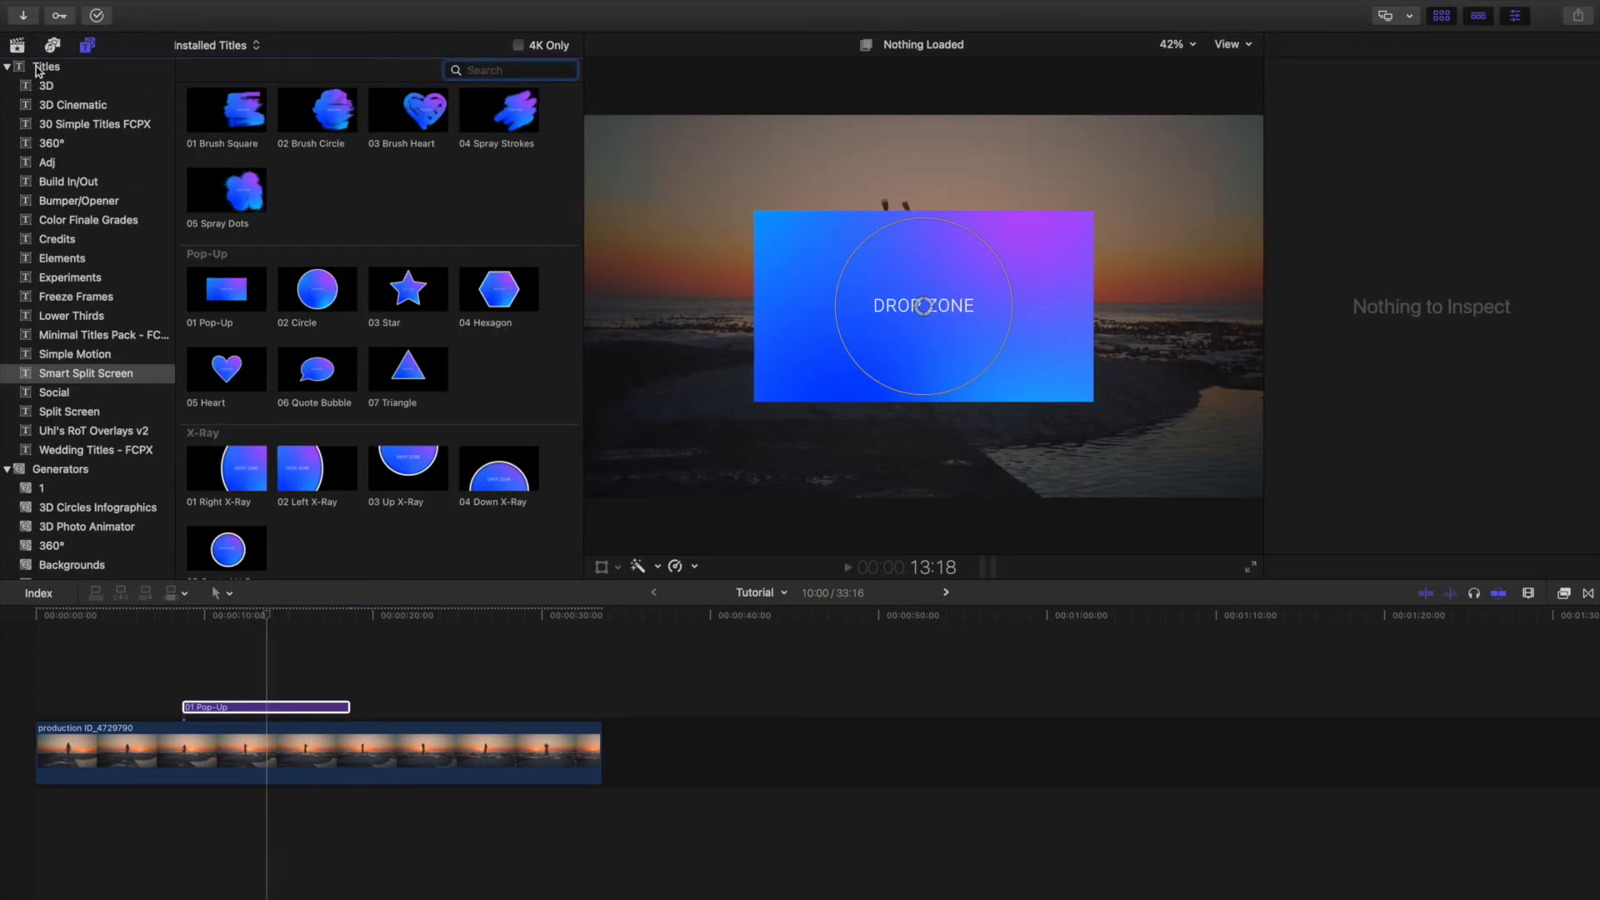
{"action": "left_click", "coordinate": [17, 45]}
{"action": "left_click", "coordinate": [264, 707]}
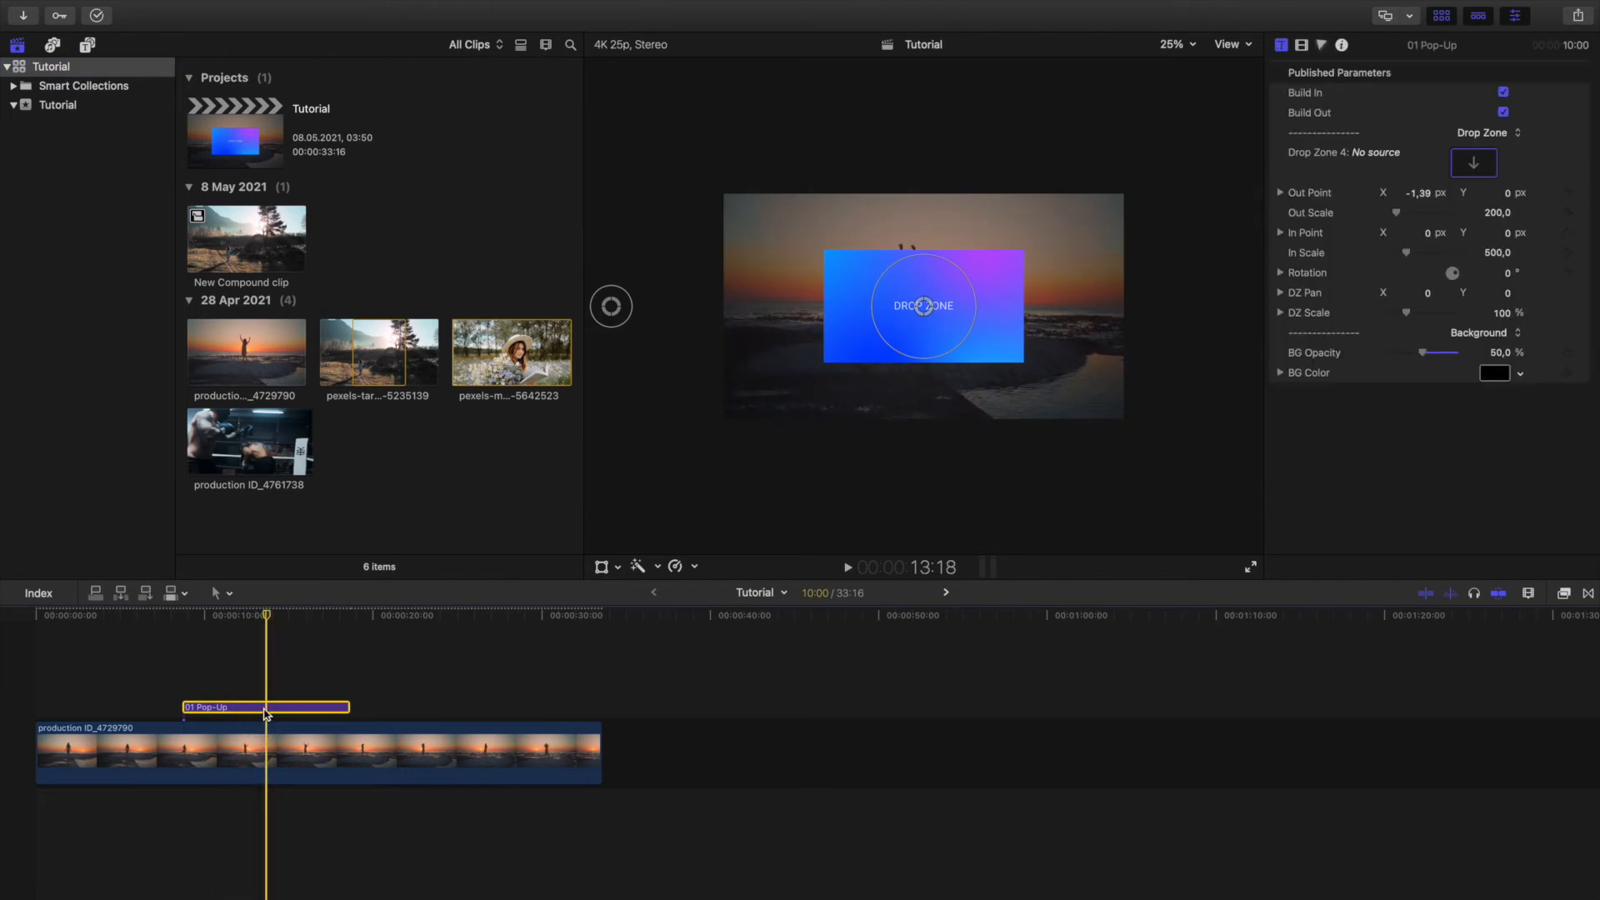
{"action": "left_click", "coordinate": [196, 616]}
{"action": "left_click_drag", "start_coordinate": [196, 615], "coordinate": [190, 619]}
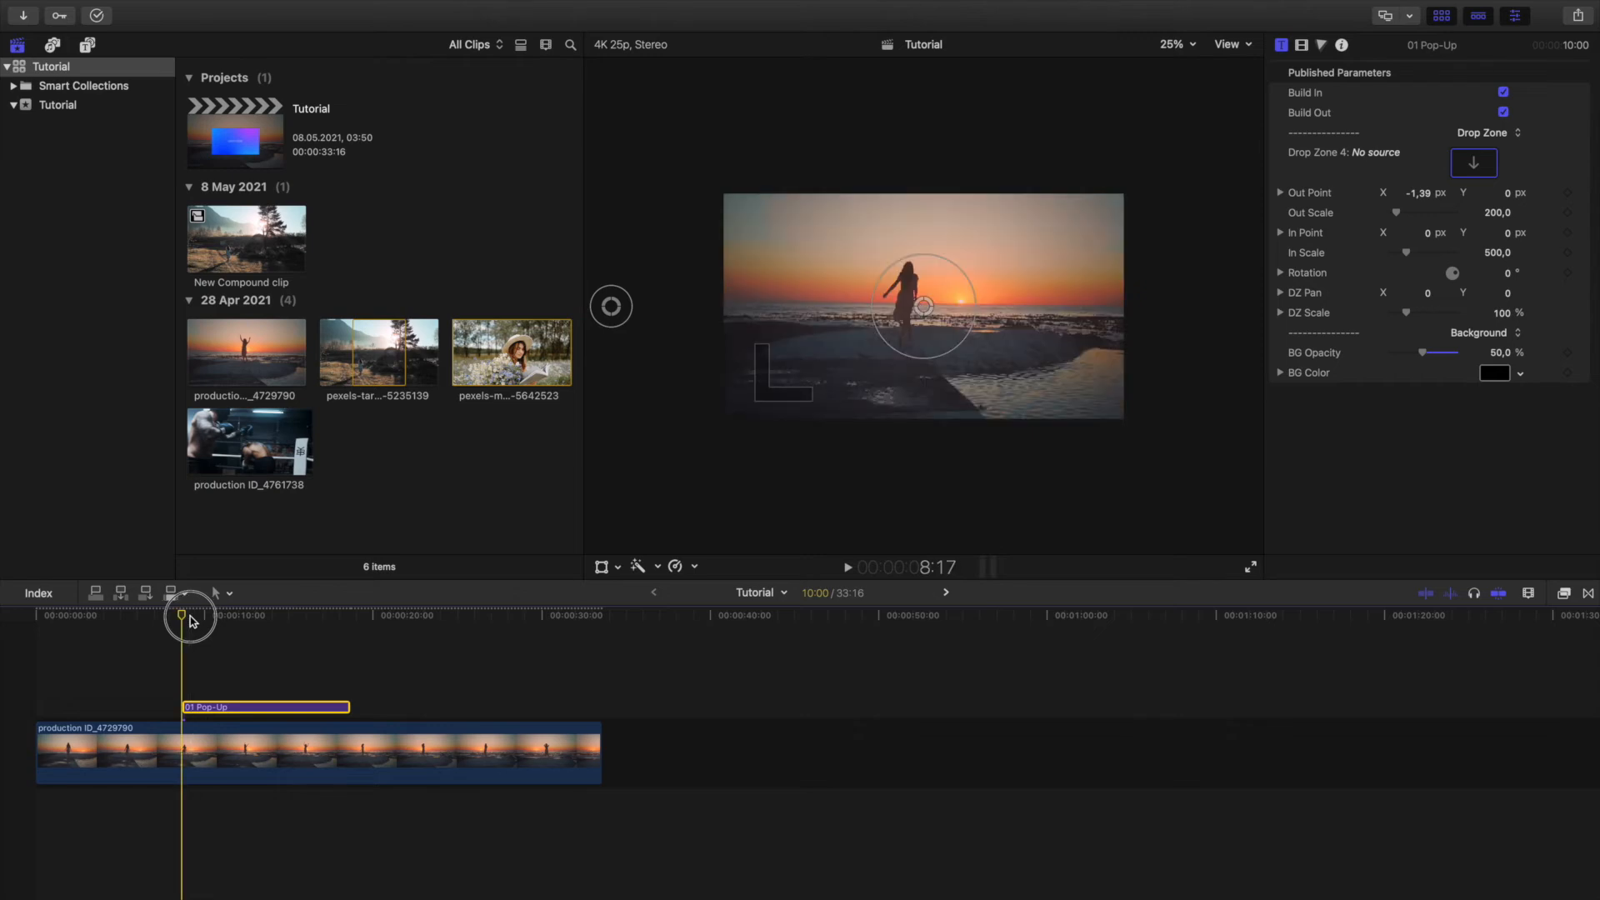
{"action": "key", "text": "space"}
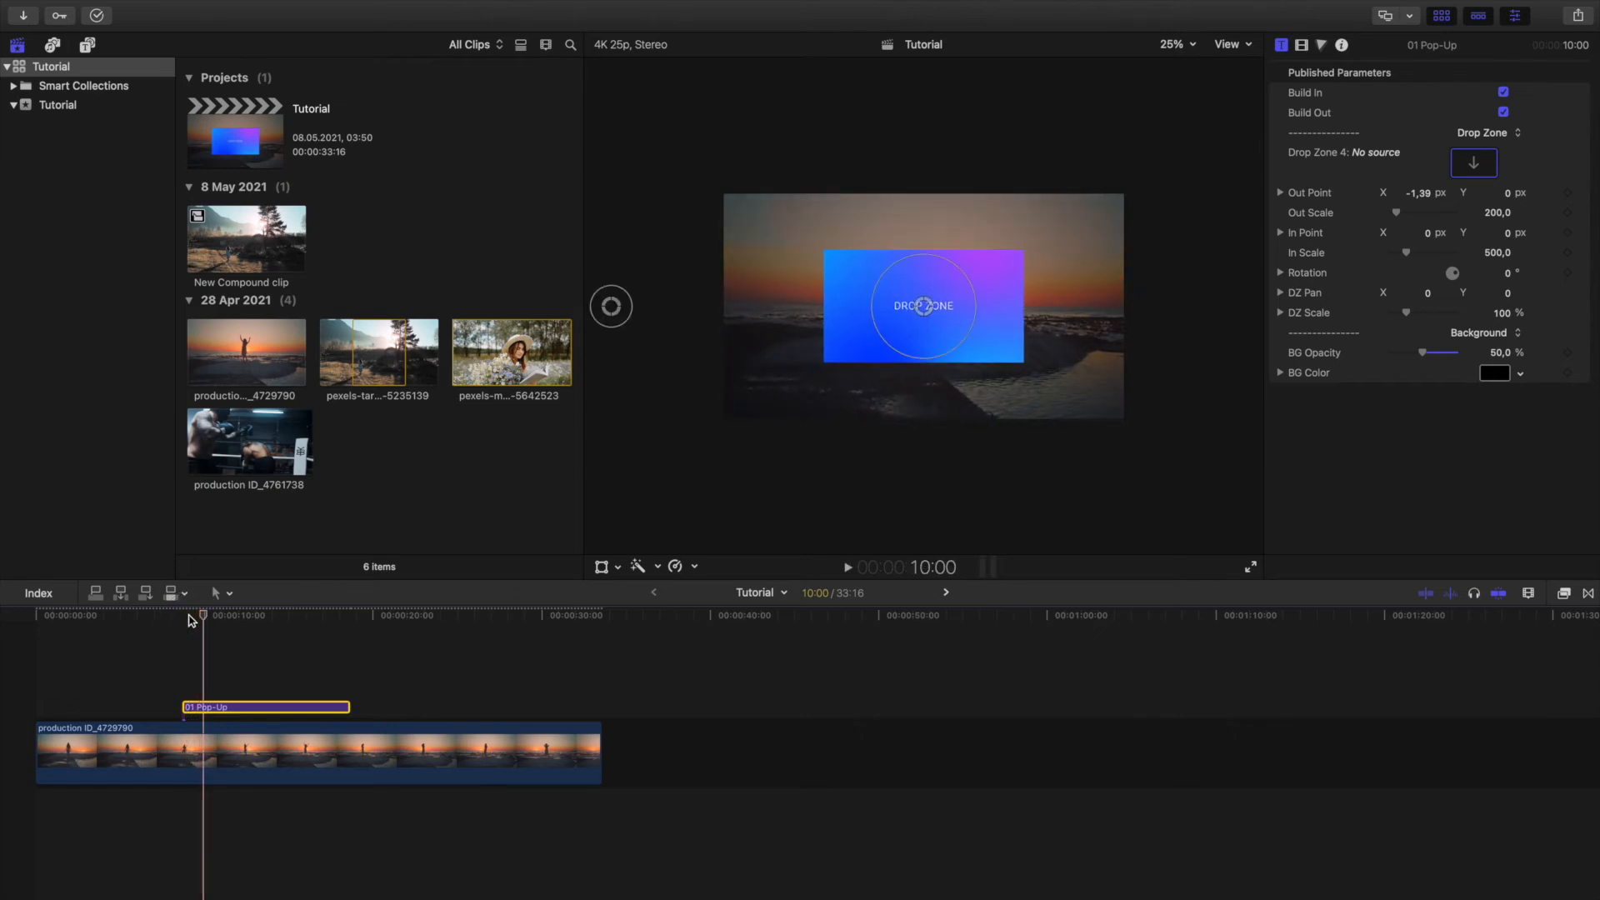
Move the Pop-Up title's out point to X -0.16, Y 0.83 with out scale 136, and enlarge its in scale to 849.
{"action": "left_click", "coordinate": [257, 618]}
{"action": "left_click_drag", "start_coordinate": [614, 306], "coordinate": [895, 114]}
{"action": "left_click_drag", "start_coordinate": [975, 295], "coordinate": [1010, 298]}
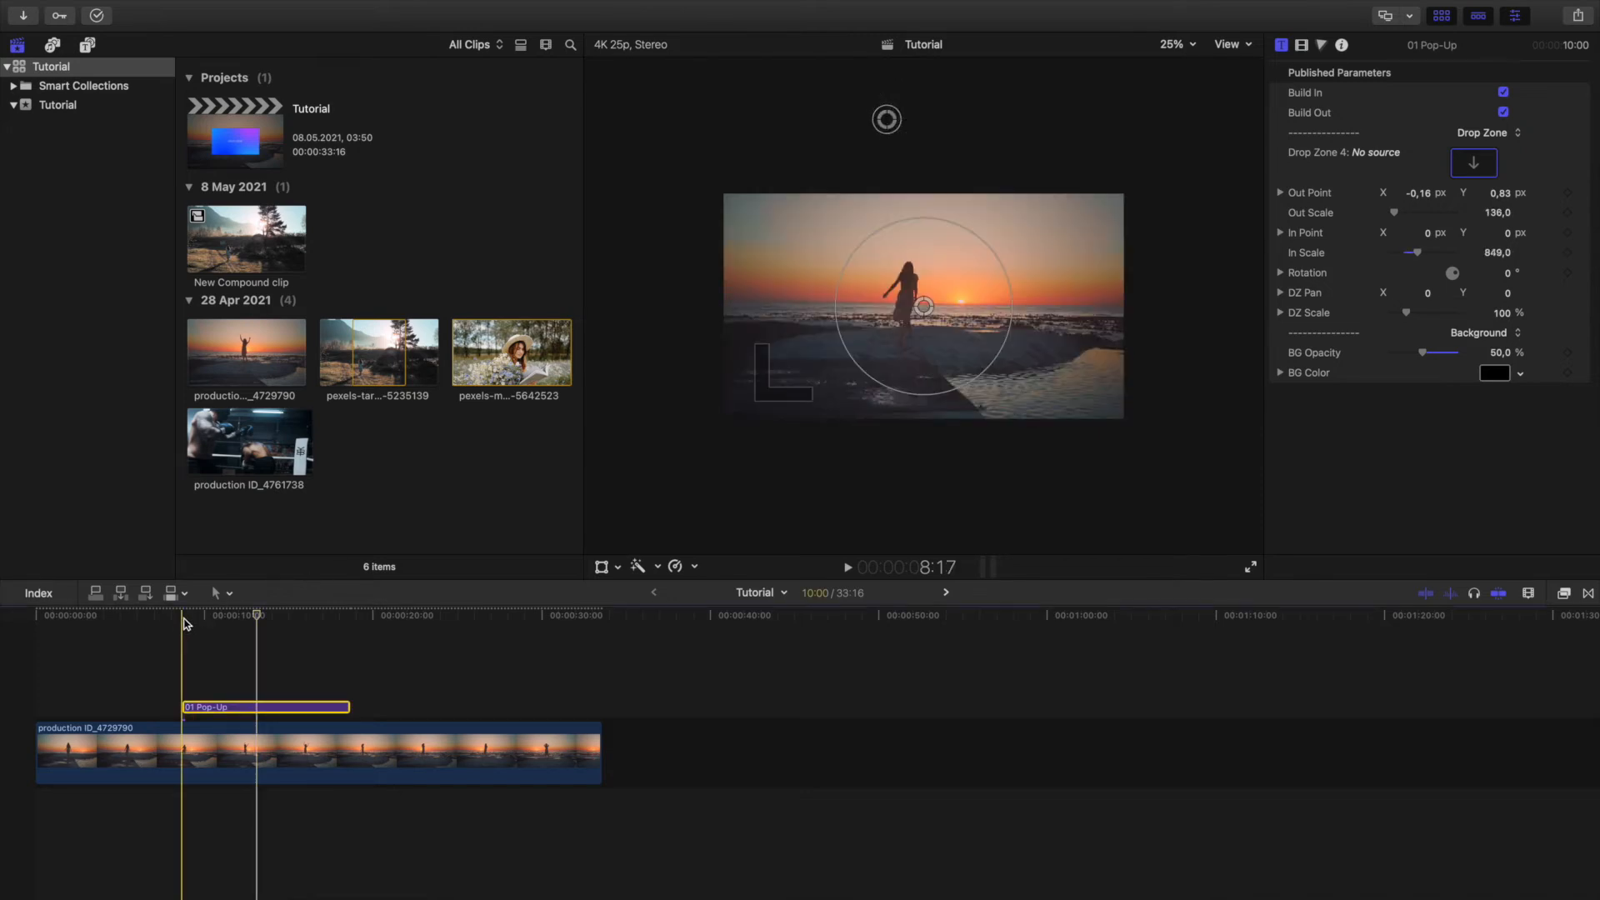
Play the Pop-Up title from 8:17 to check the animation with the new out point and in scale.
{"action": "left_click", "coordinate": [184, 616]}
{"action": "key", "text": "space"}
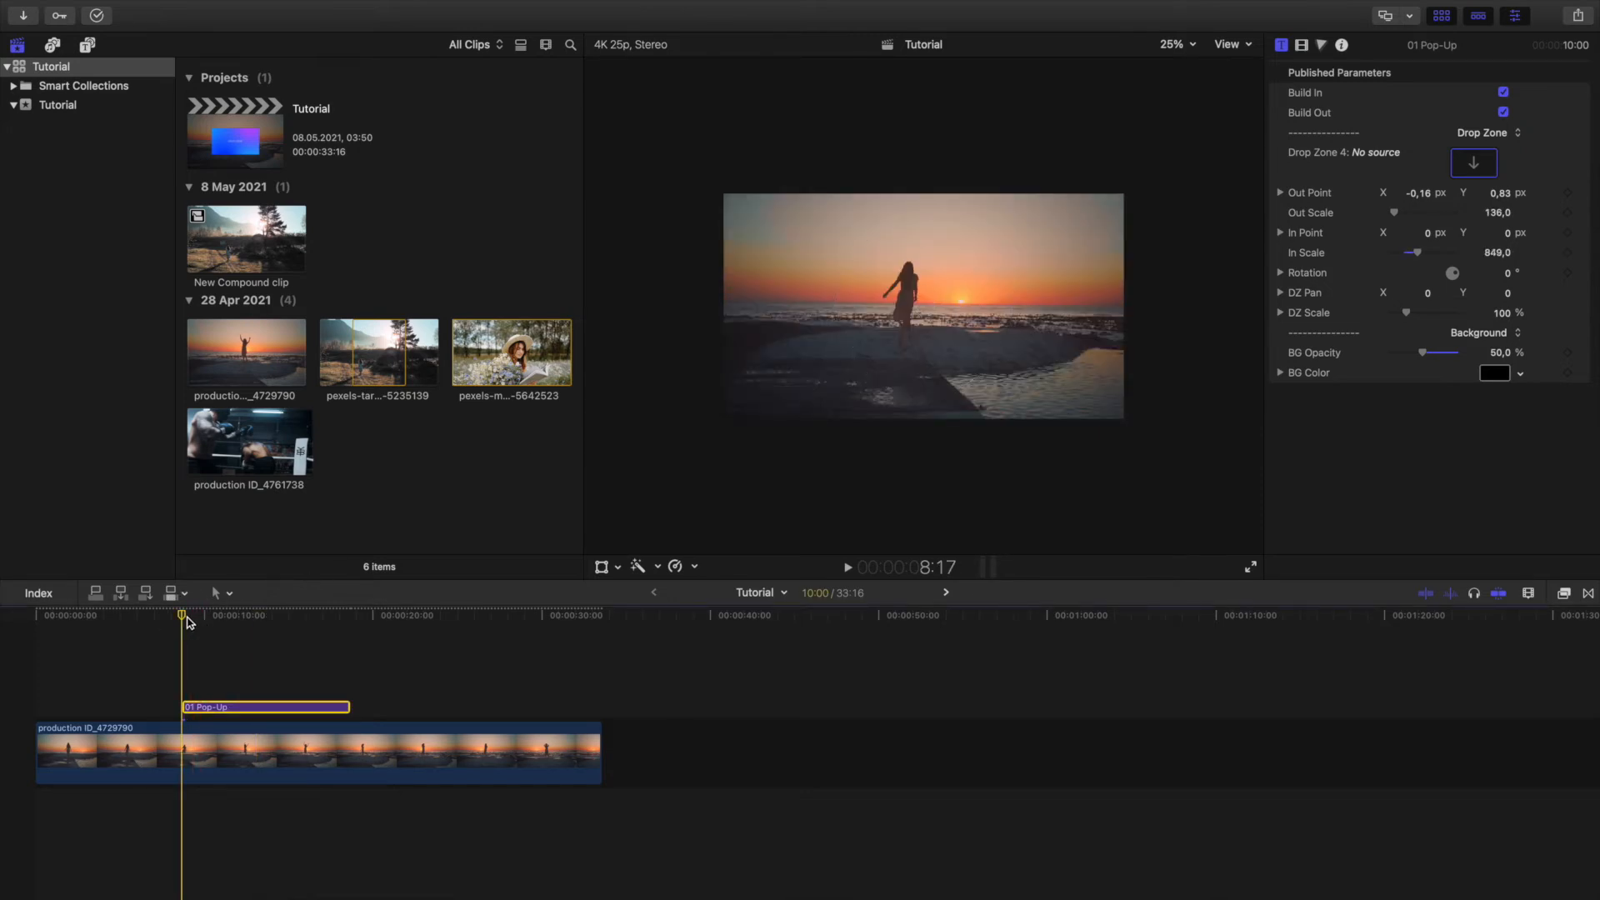
{"action": "key", "text": "space"}
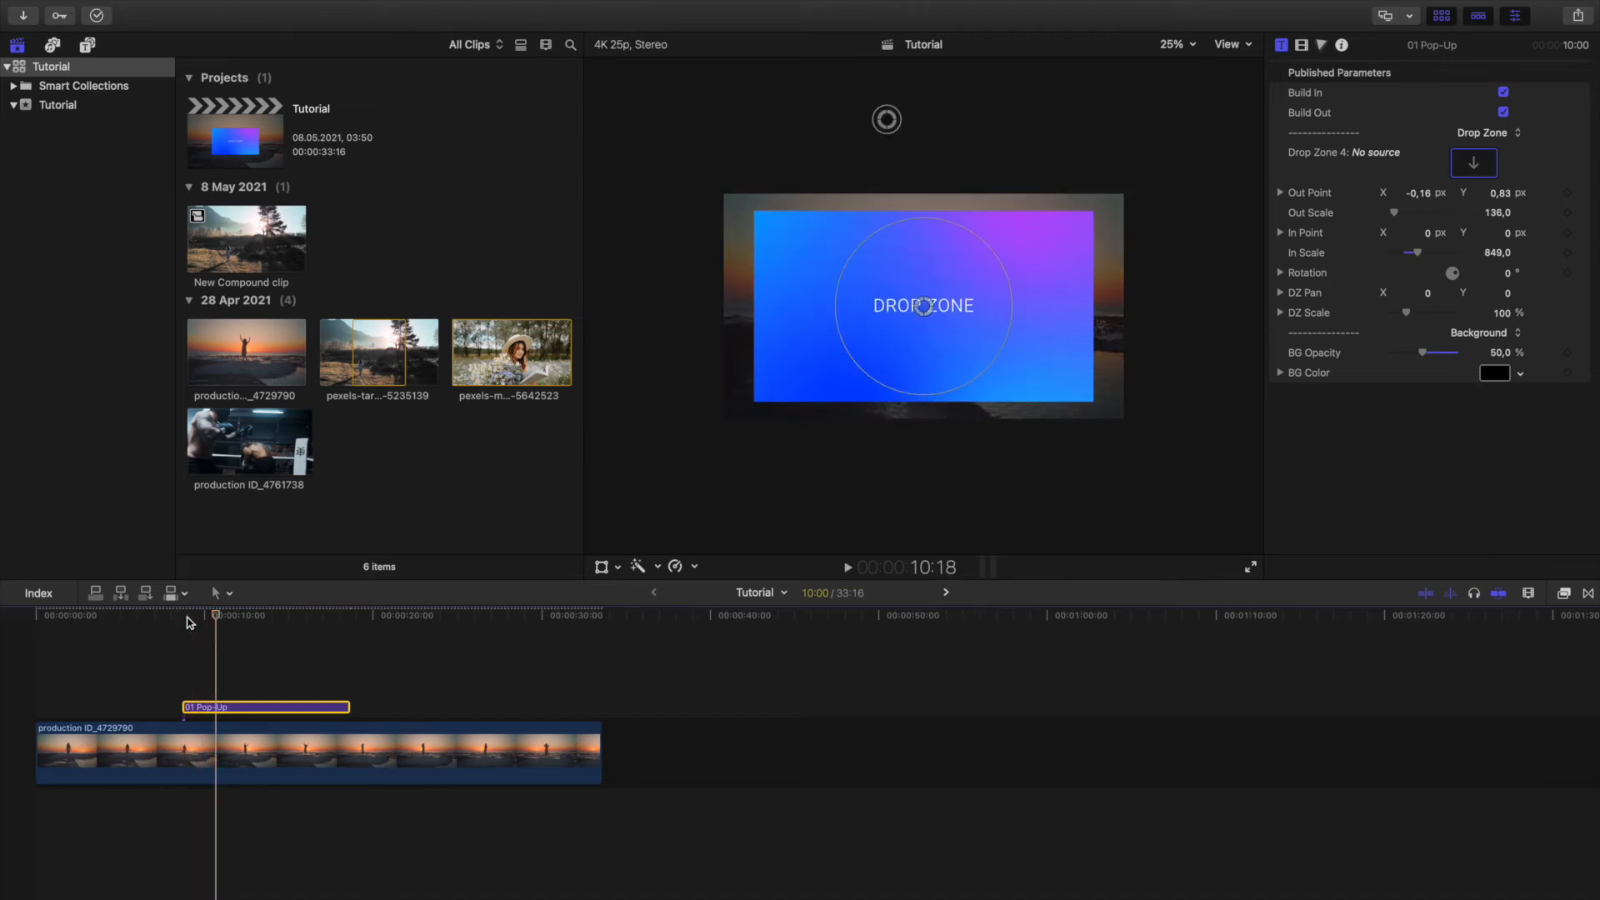
Fill the Pop-Up title's drop zone with a 3:21 range of New Compound clip, with the playhead parked at 12:02.
{"action": "left_click", "coordinate": [245, 618]}
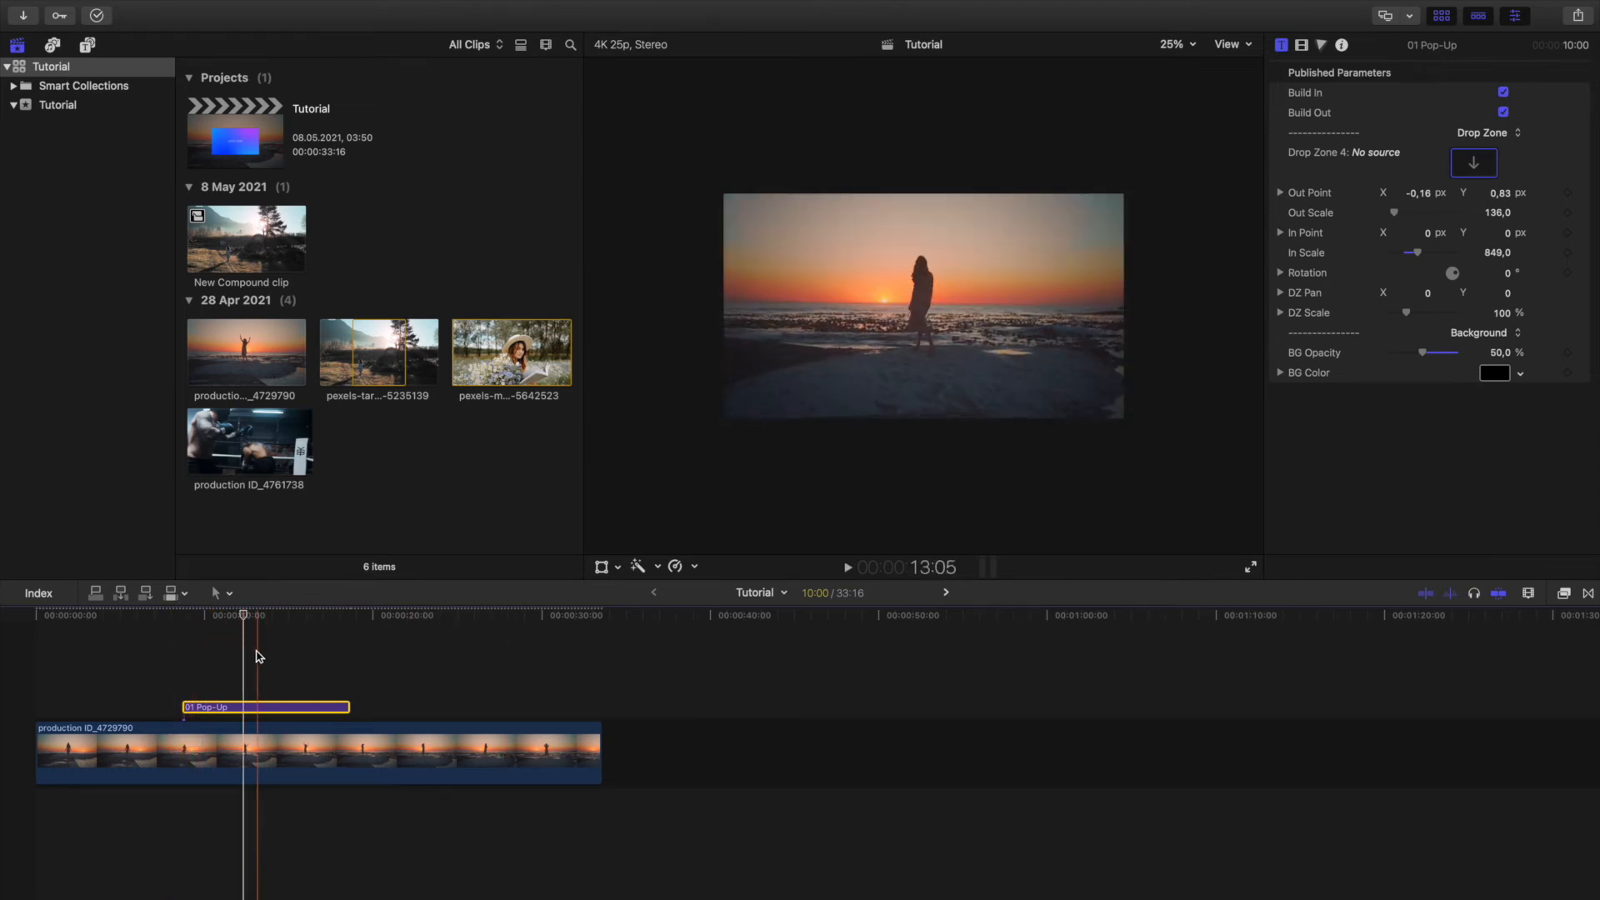
{"action": "left_click", "coordinate": [240, 621]}
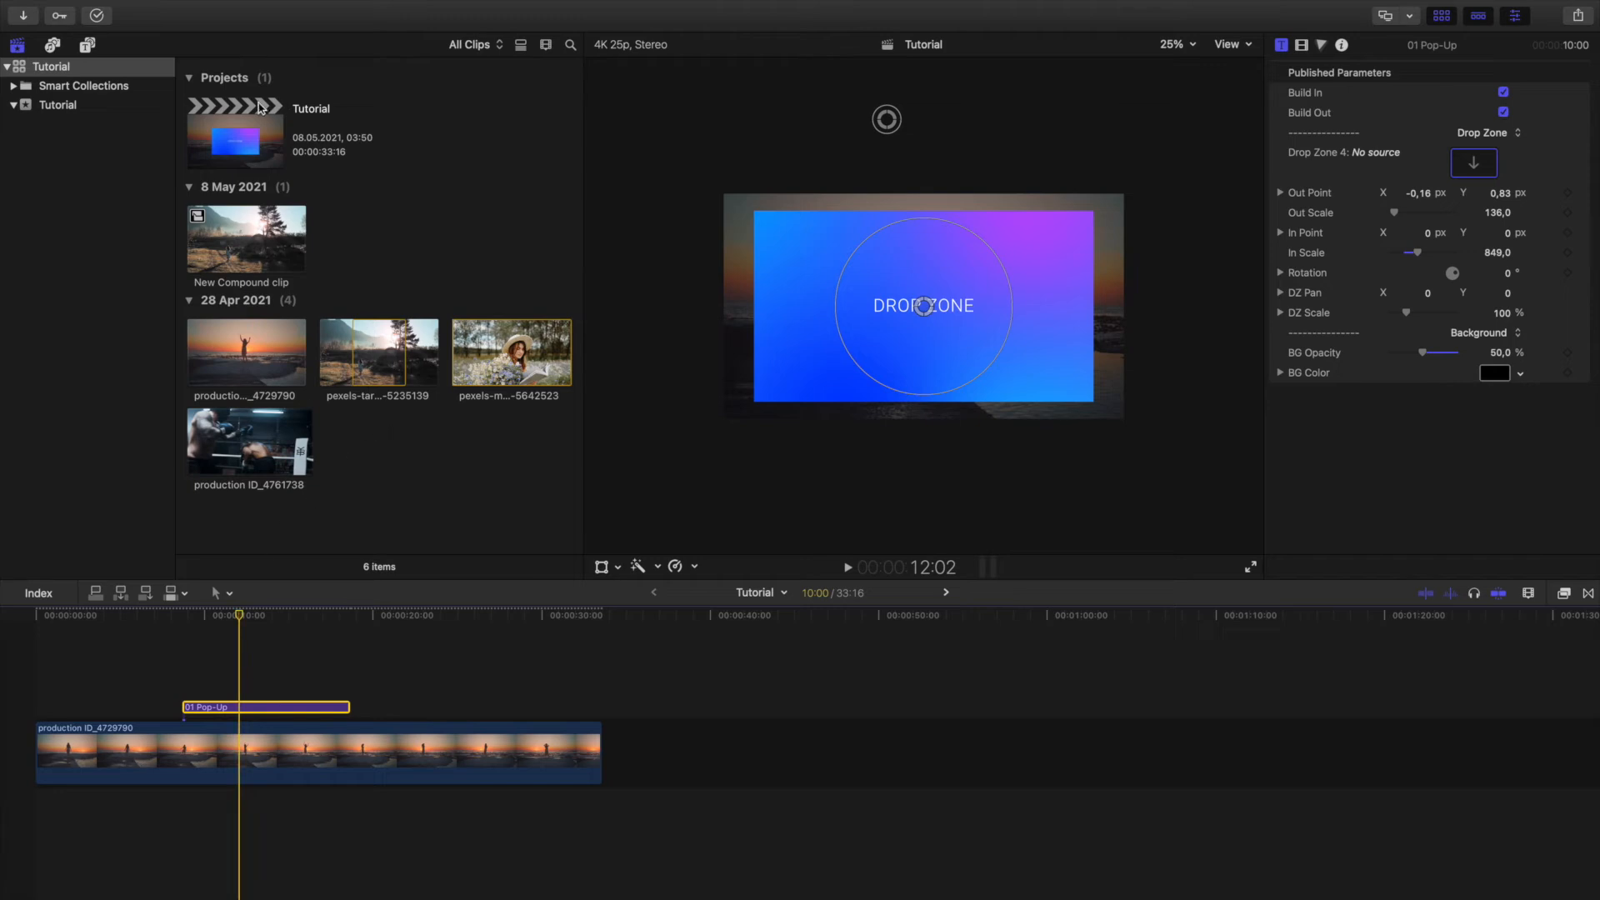
{"action": "mouse_move", "coordinate": [241, 237]}
{"action": "left_mouse_down"}
{"action": "mouse_move", "coordinate": [1507, 133]}
{"action": "mouse_move", "coordinate": [212, 235]}
{"action": "left_mouse_up"}
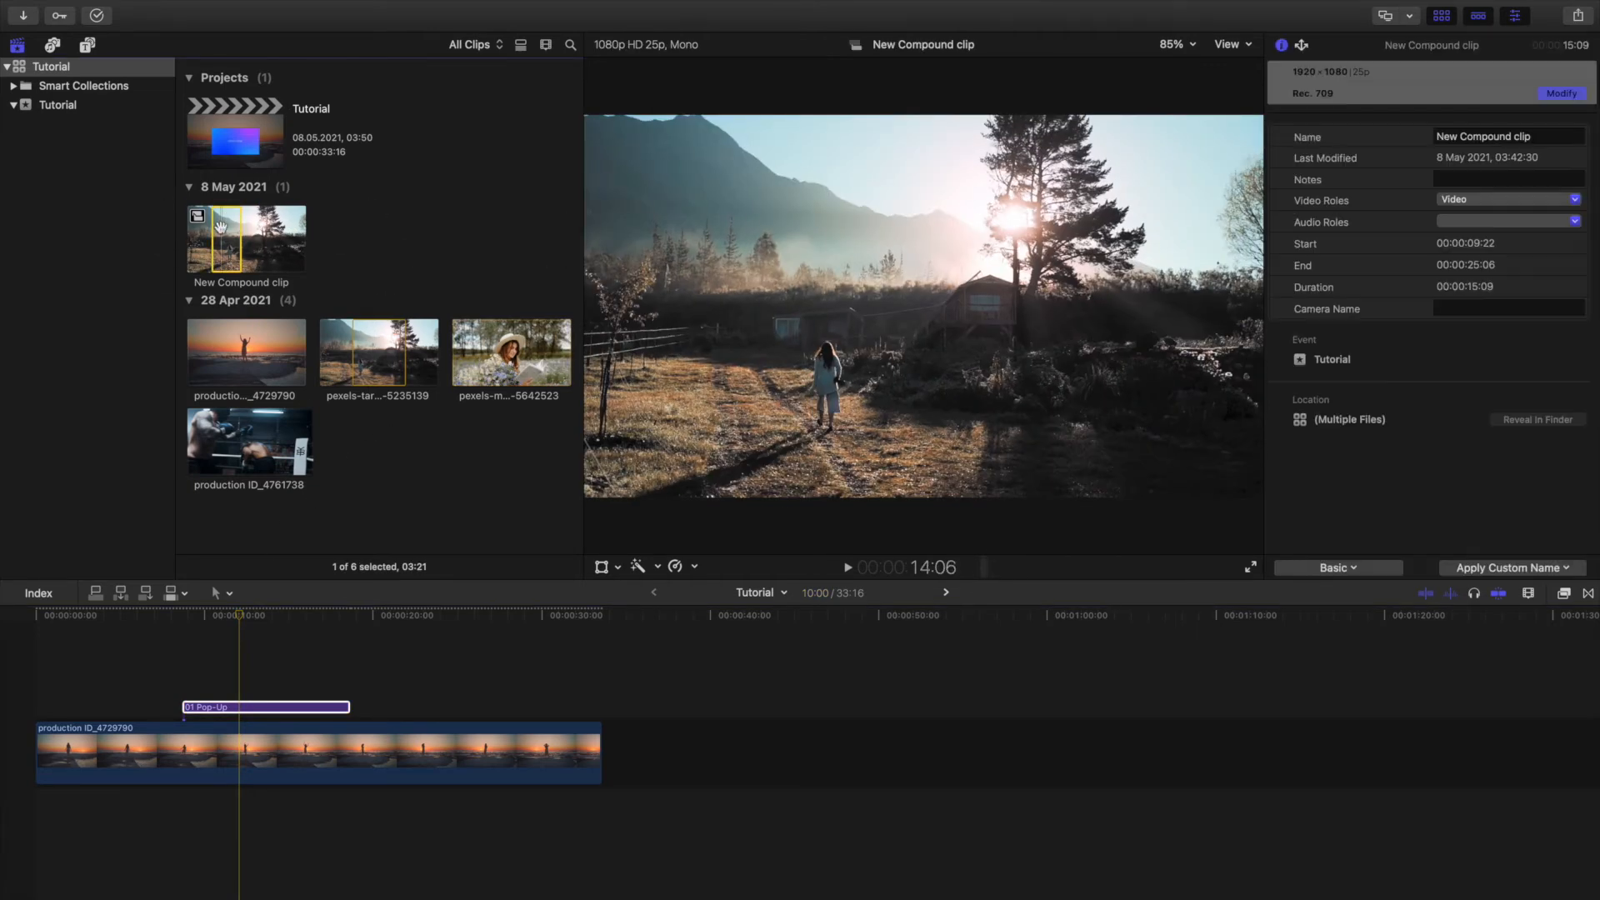
{"action": "left_click", "coordinate": [1069, 97]}
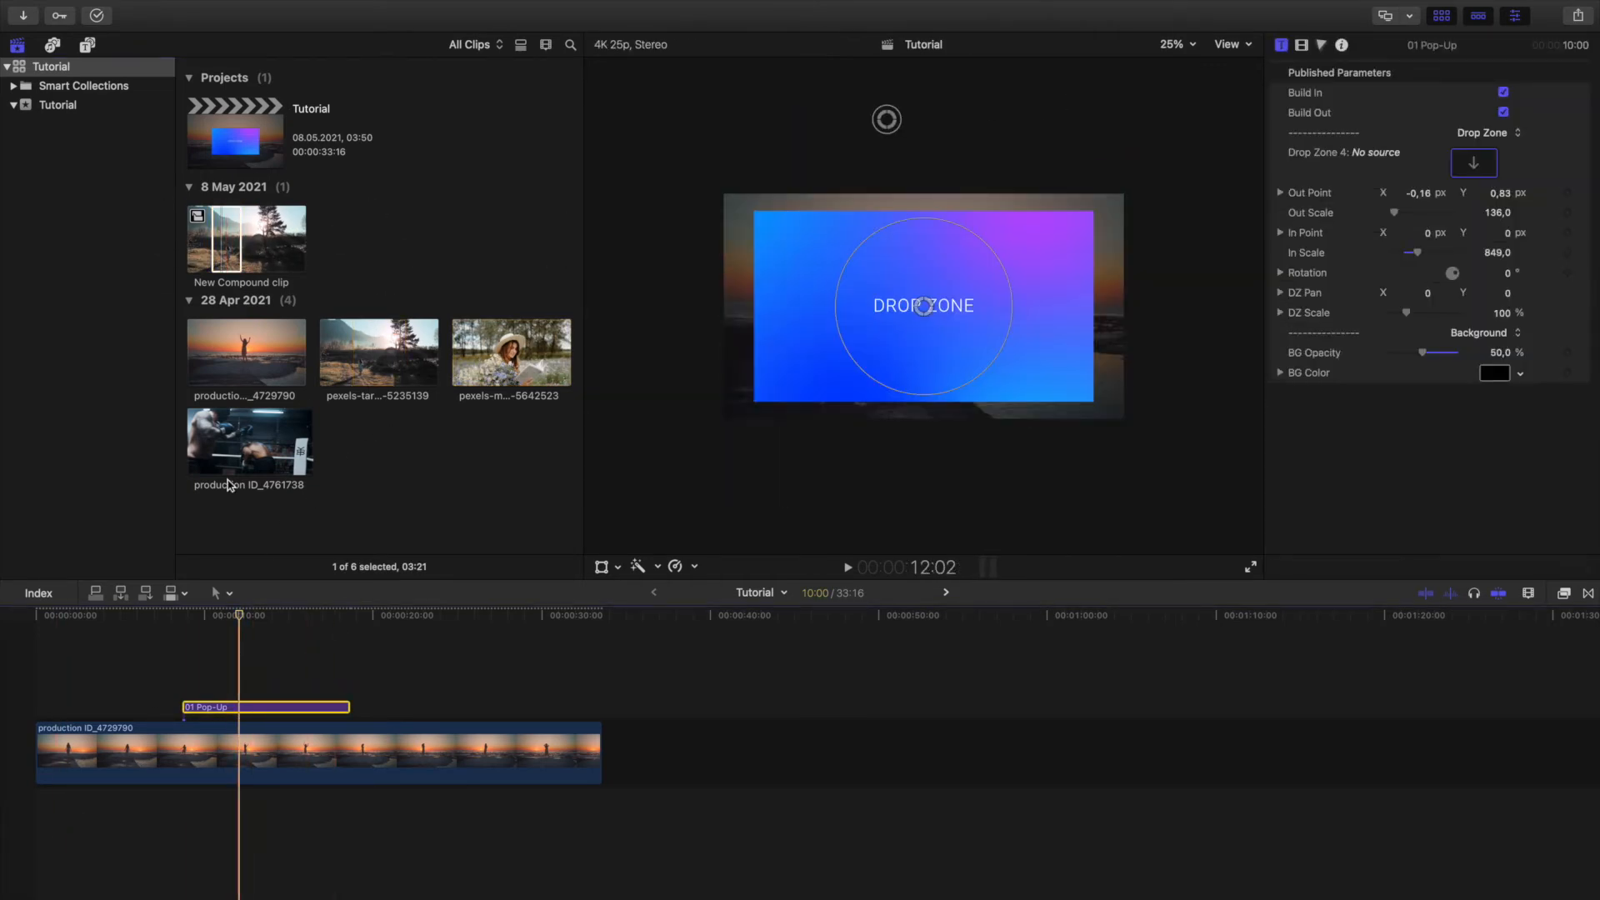
{"action": "left_click", "coordinate": [235, 230]}
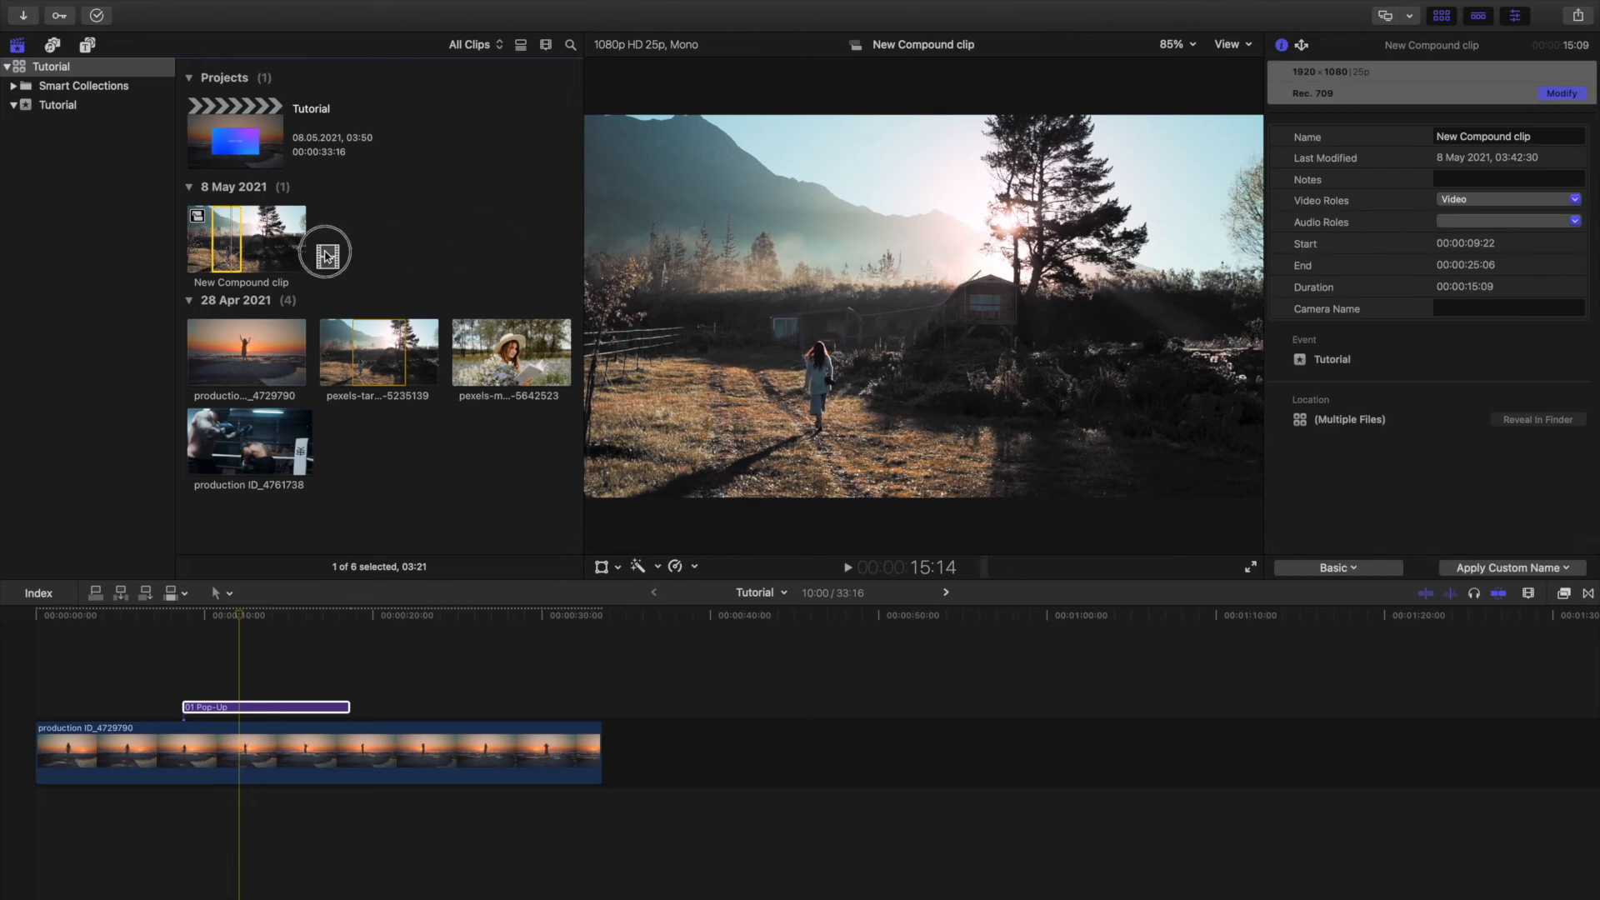
{"action": "left_click", "coordinate": [238, 709]}
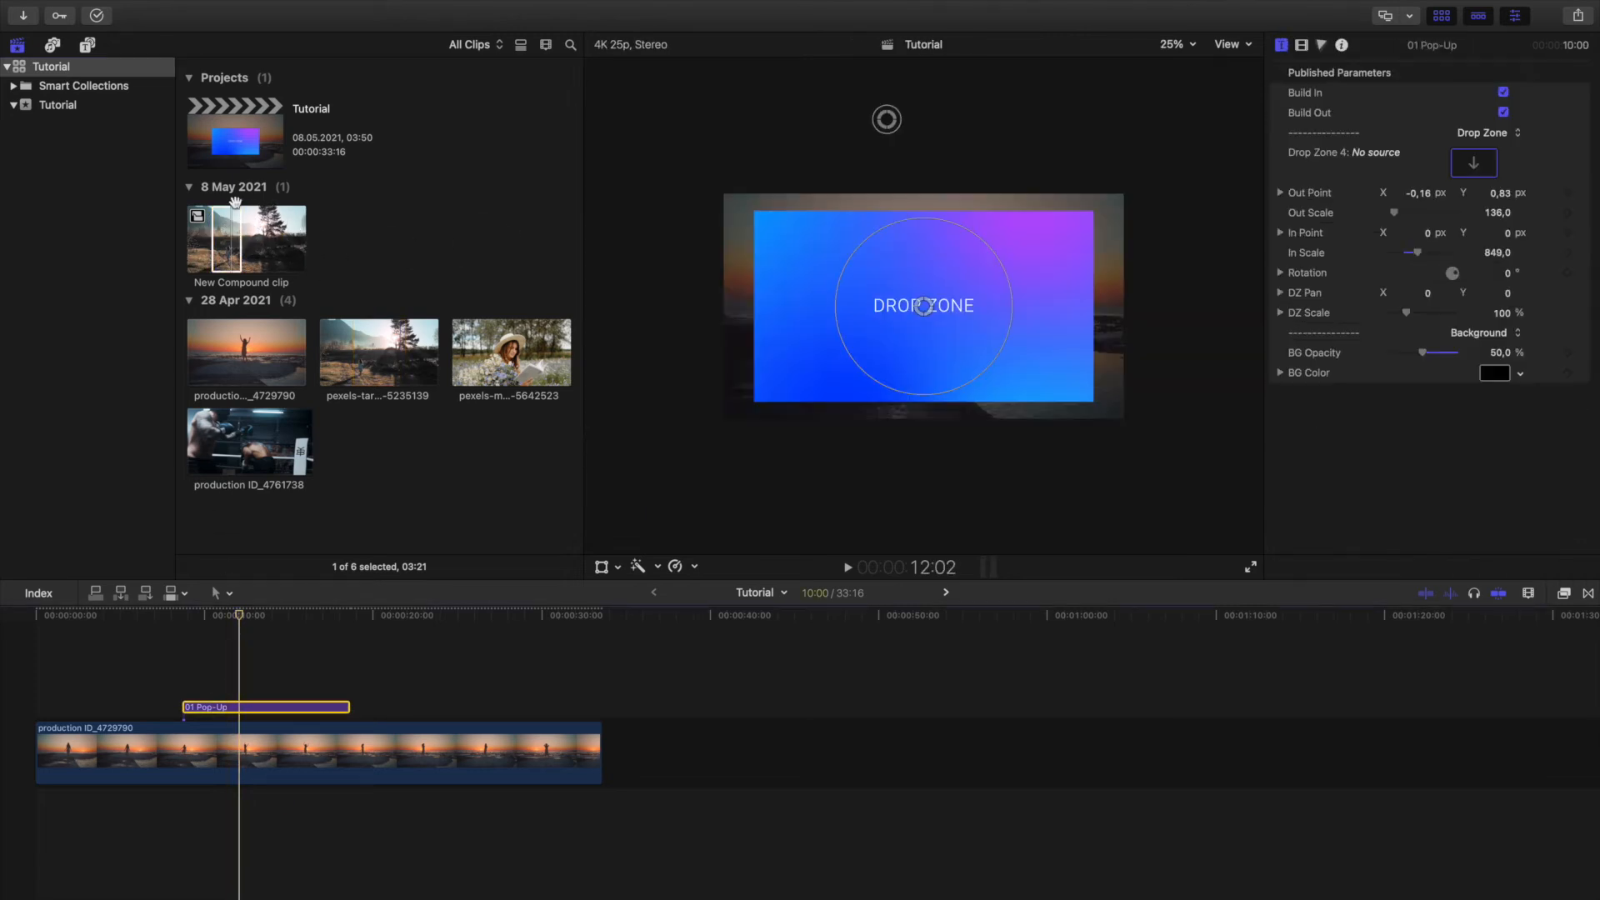
{"action": "left_click_drag", "start_coordinate": [225, 219], "coordinate": [1474, 161]}
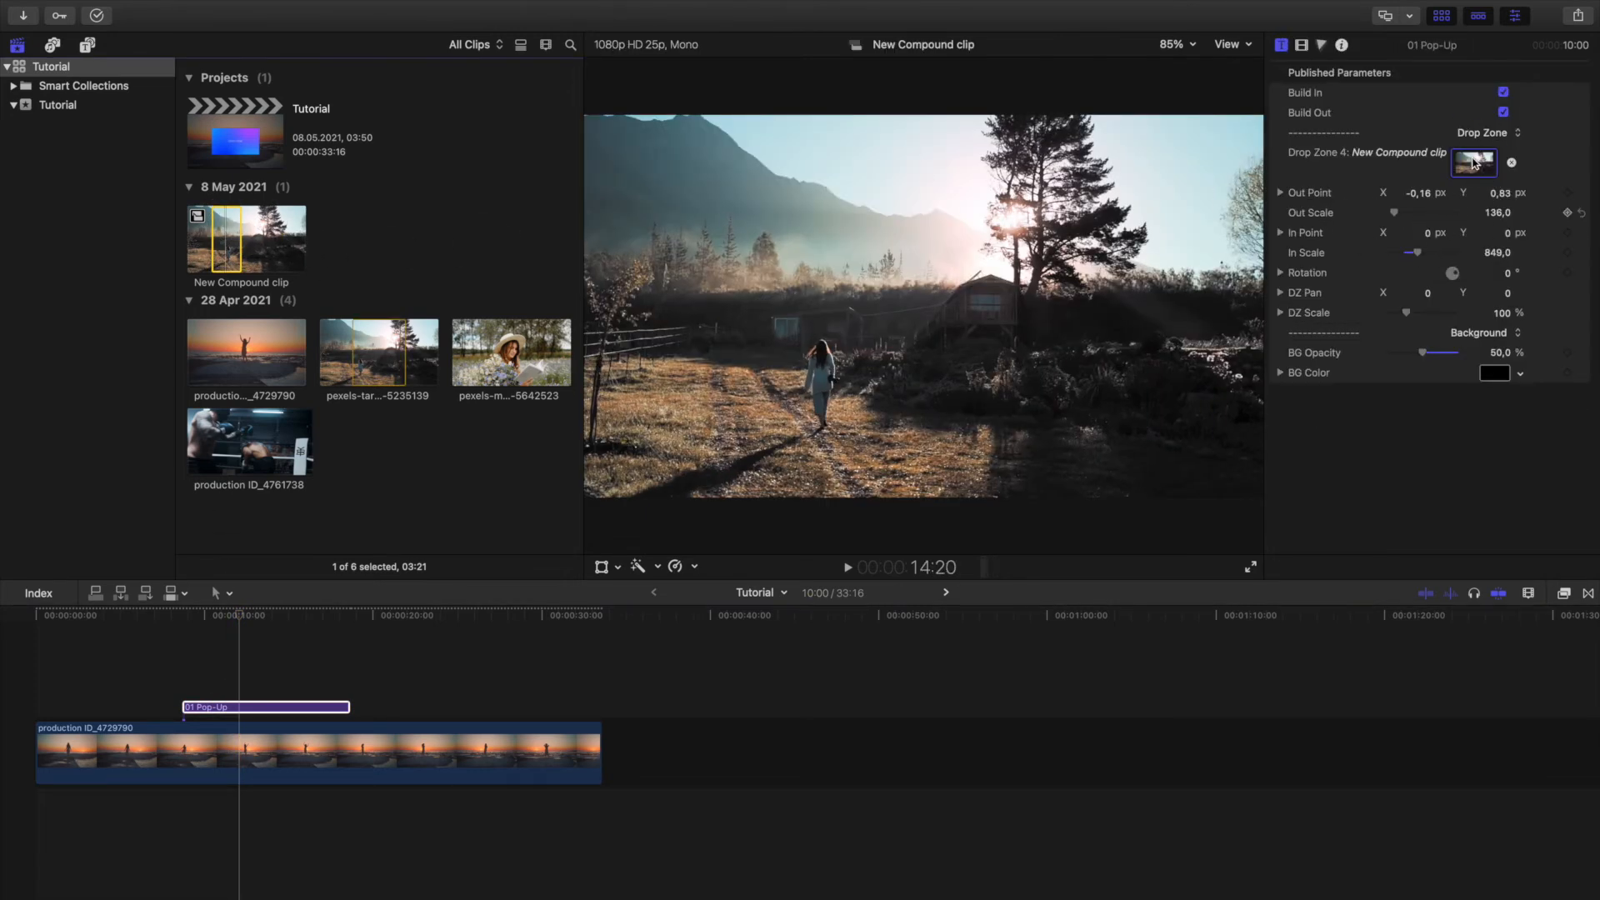
Play the Pop-Up title from its start to preview the compound clip popping in.
{"action": "left_click", "coordinate": [259, 614]}
{"action": "key", "text": "space"}
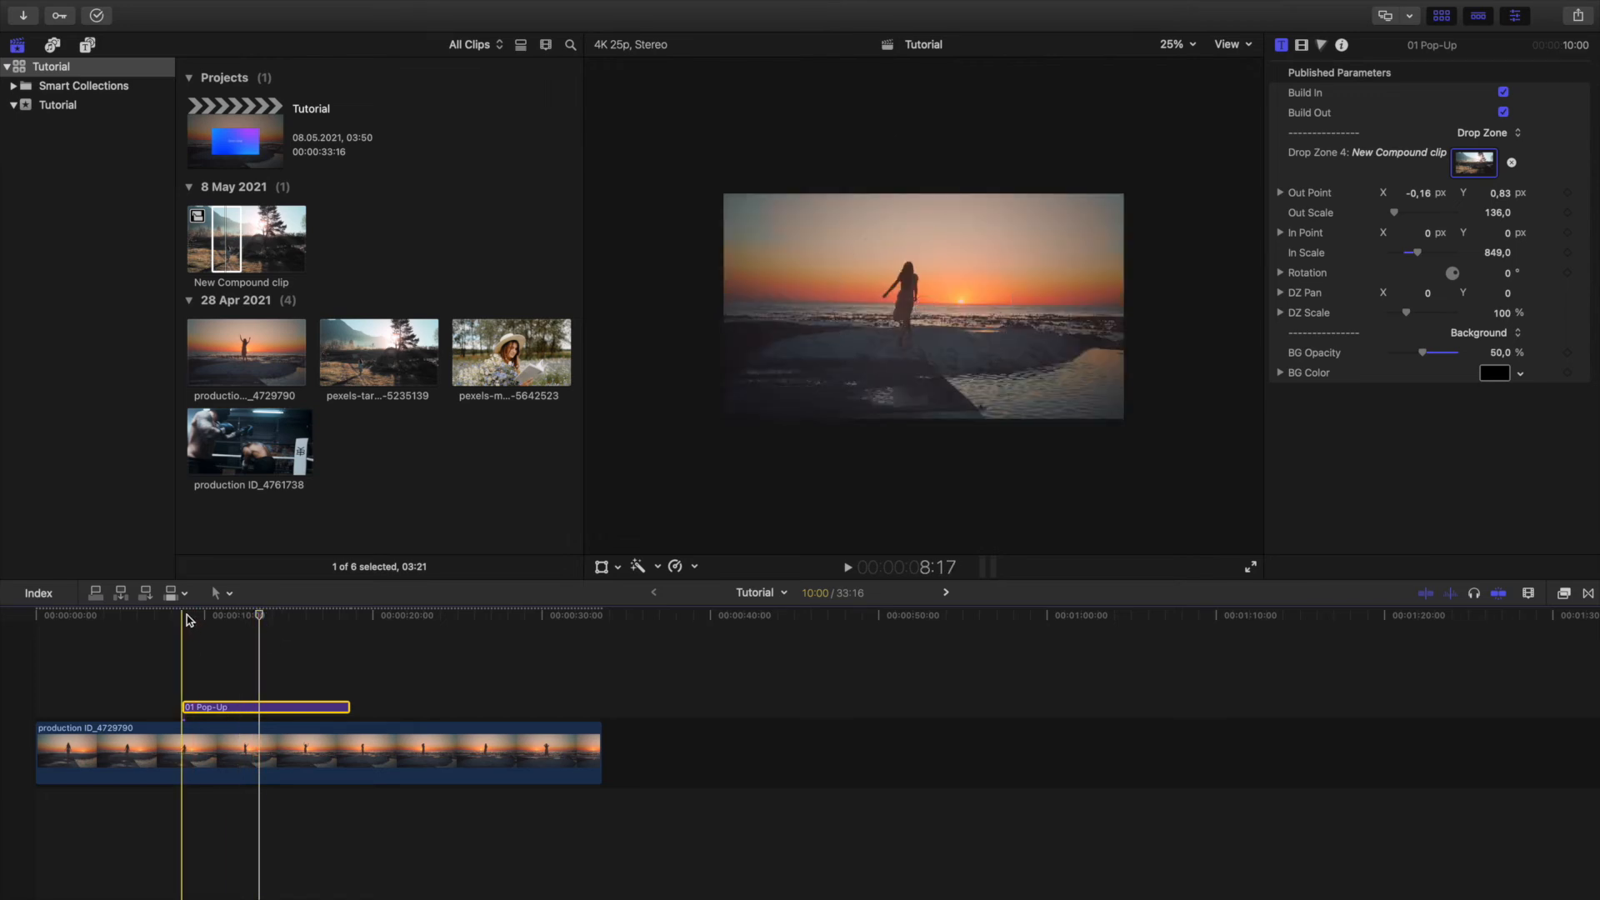
{"action": "key", "text": "space"}
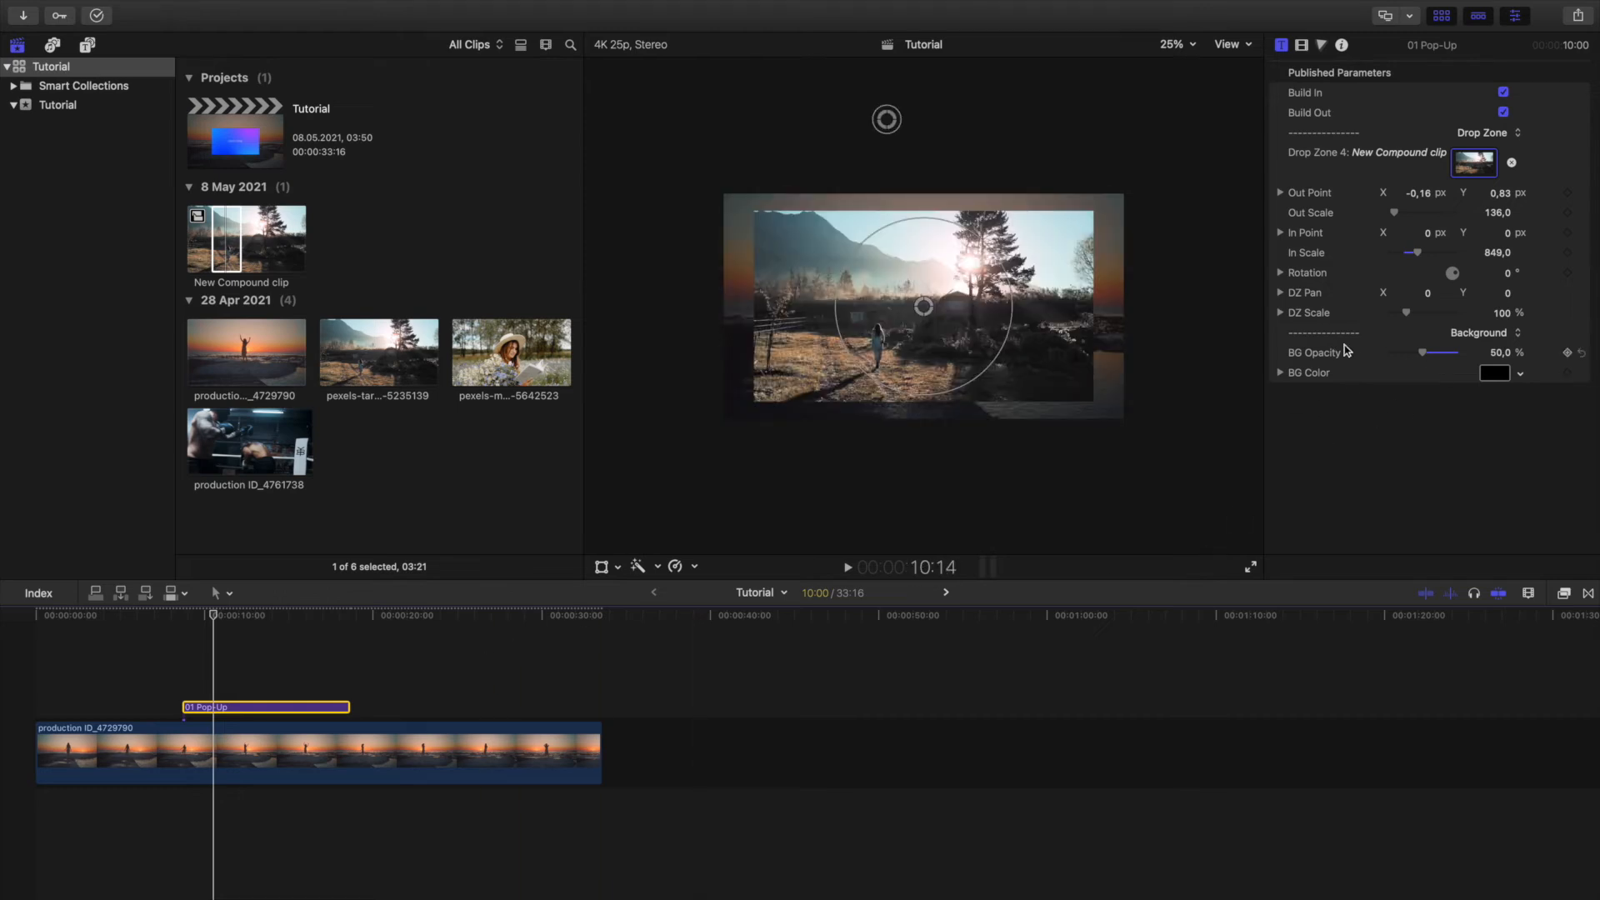
Set the Pop-Up title's background opacity to 0% and check the frames at 14:24 and 12:18.
{"action": "left_click_drag", "start_coordinate": [1424, 355], "coordinate": [1356, 354]}
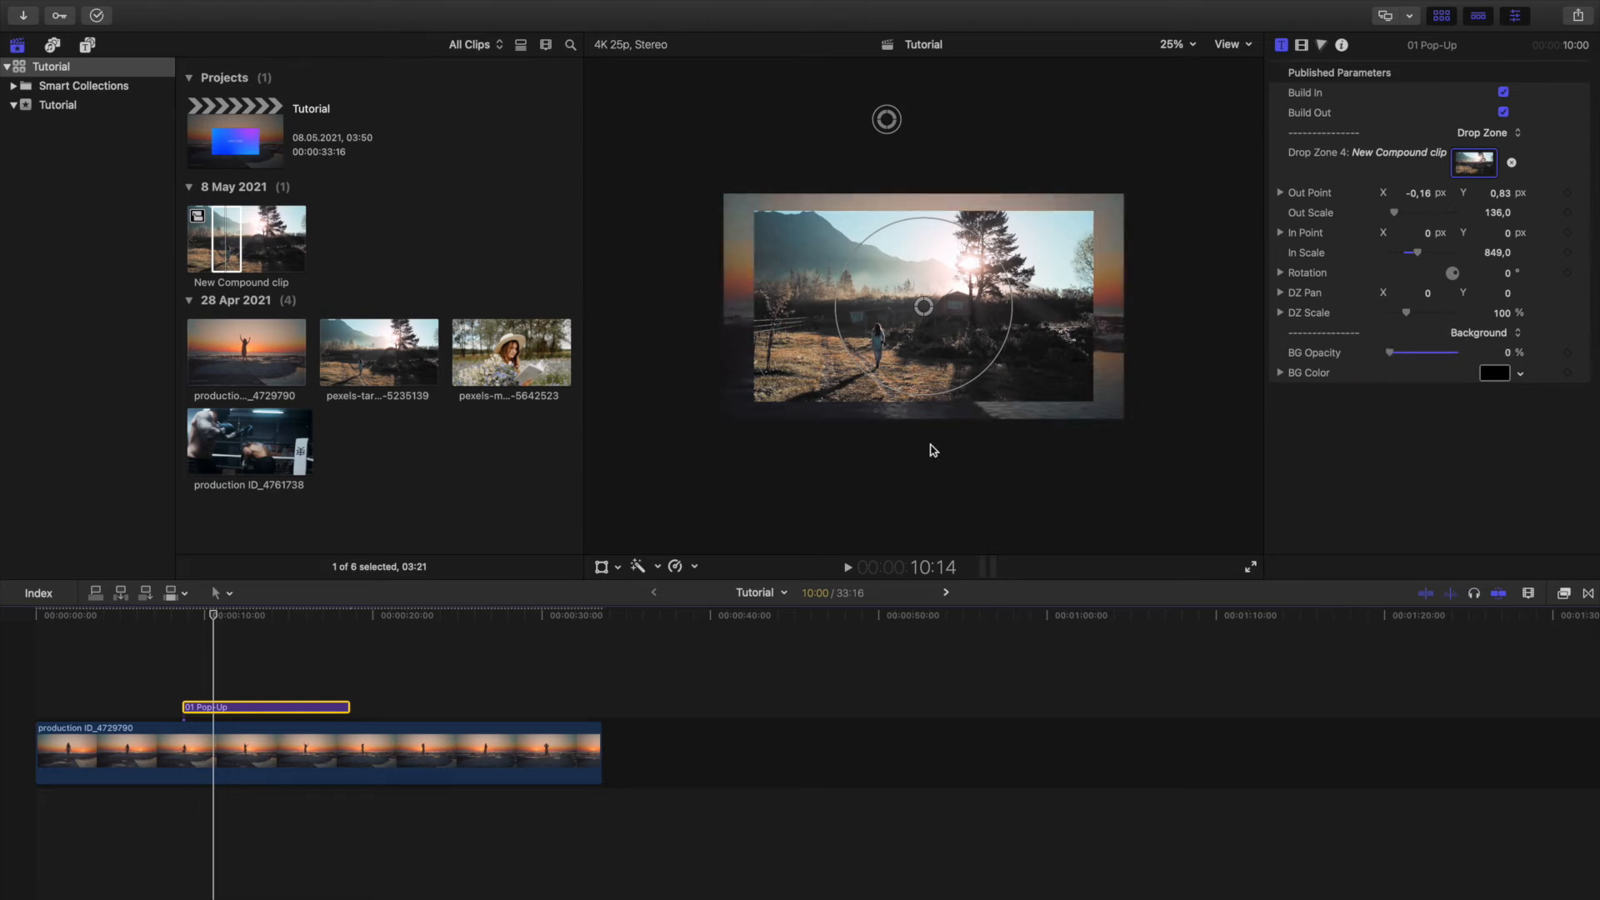
{"action": "left_click", "coordinate": [289, 620]}
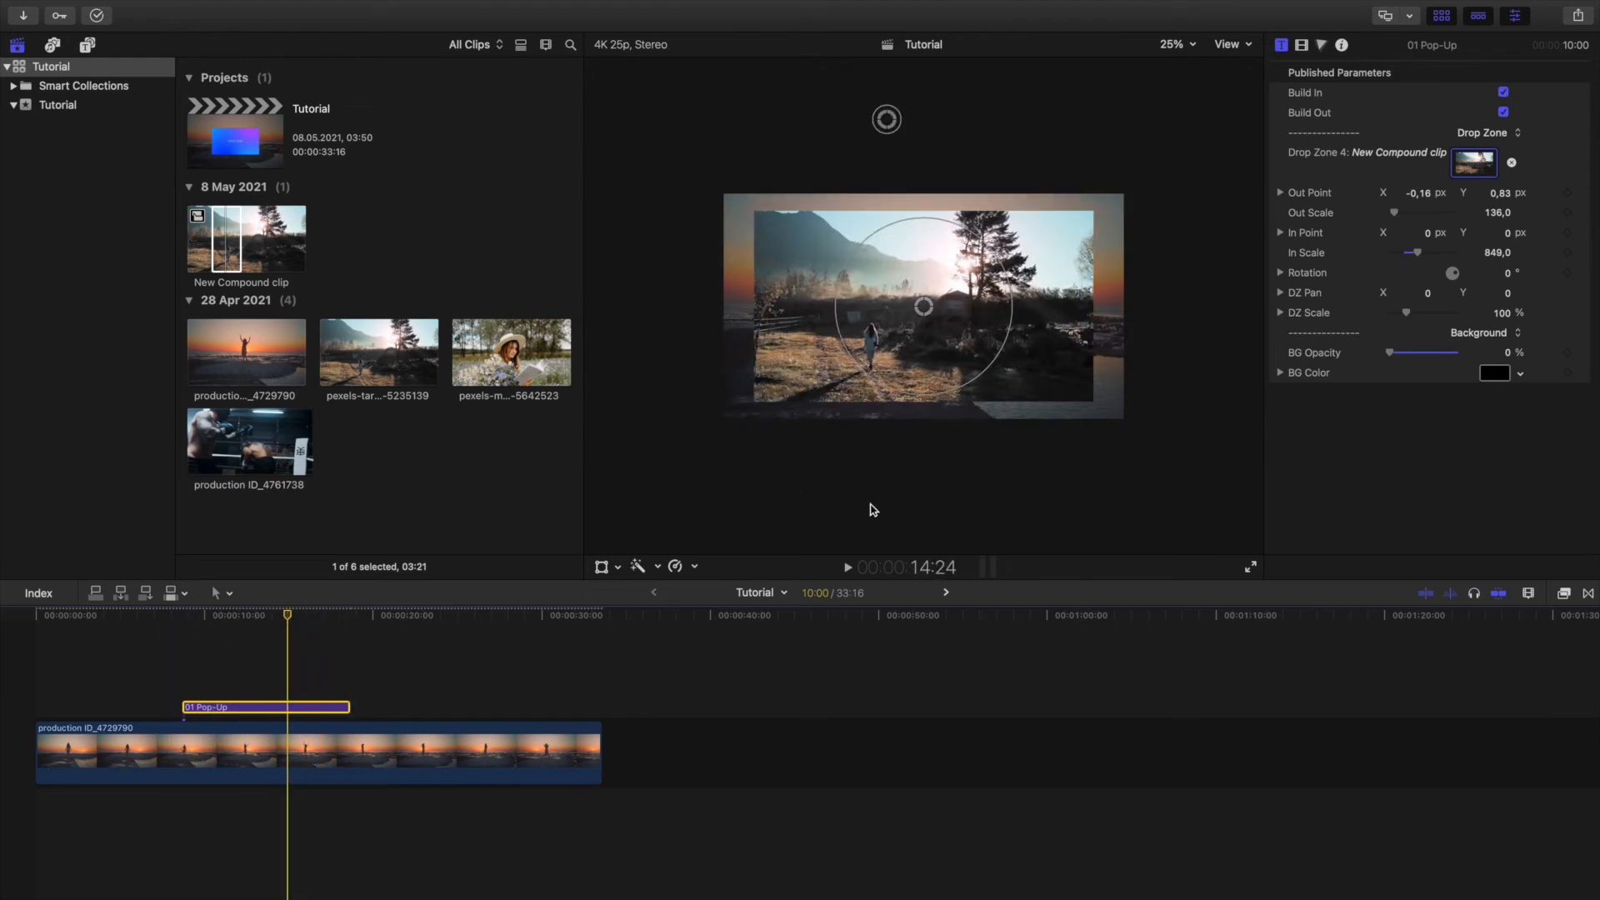
{"action": "left_click", "coordinate": [250, 621]}
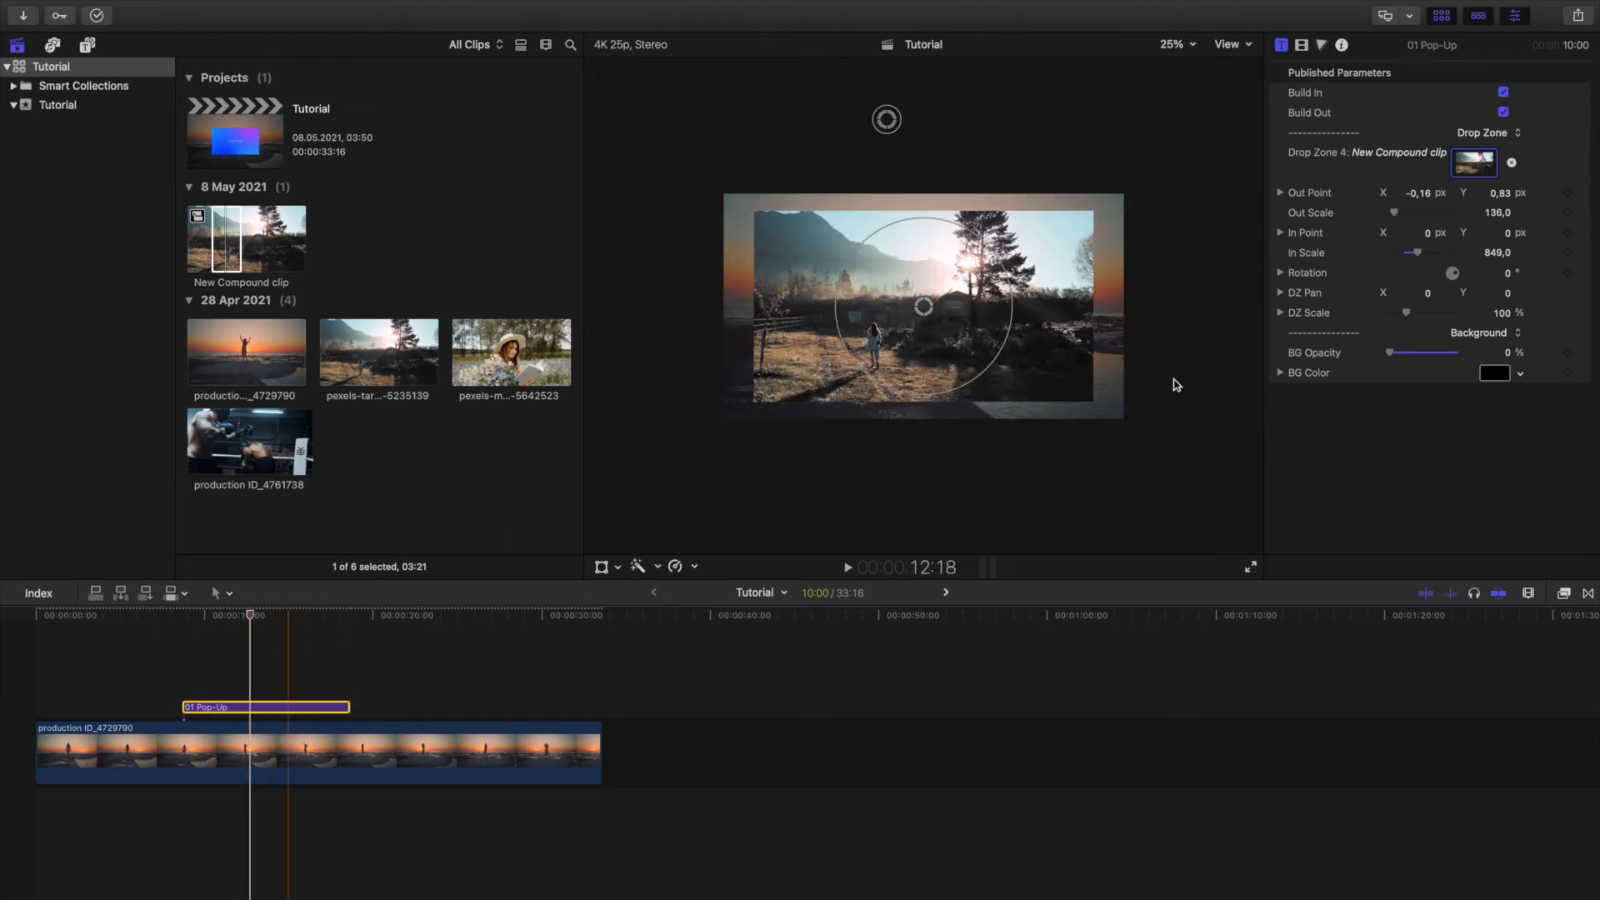
Scale the drop zone clip to 74% and raise the title's background opacity to 81.66%, viewing the frame at 13:01.
{"action": "left_click", "coordinate": [1494, 374]}
{"action": "left_click", "coordinate": [286, 616]}
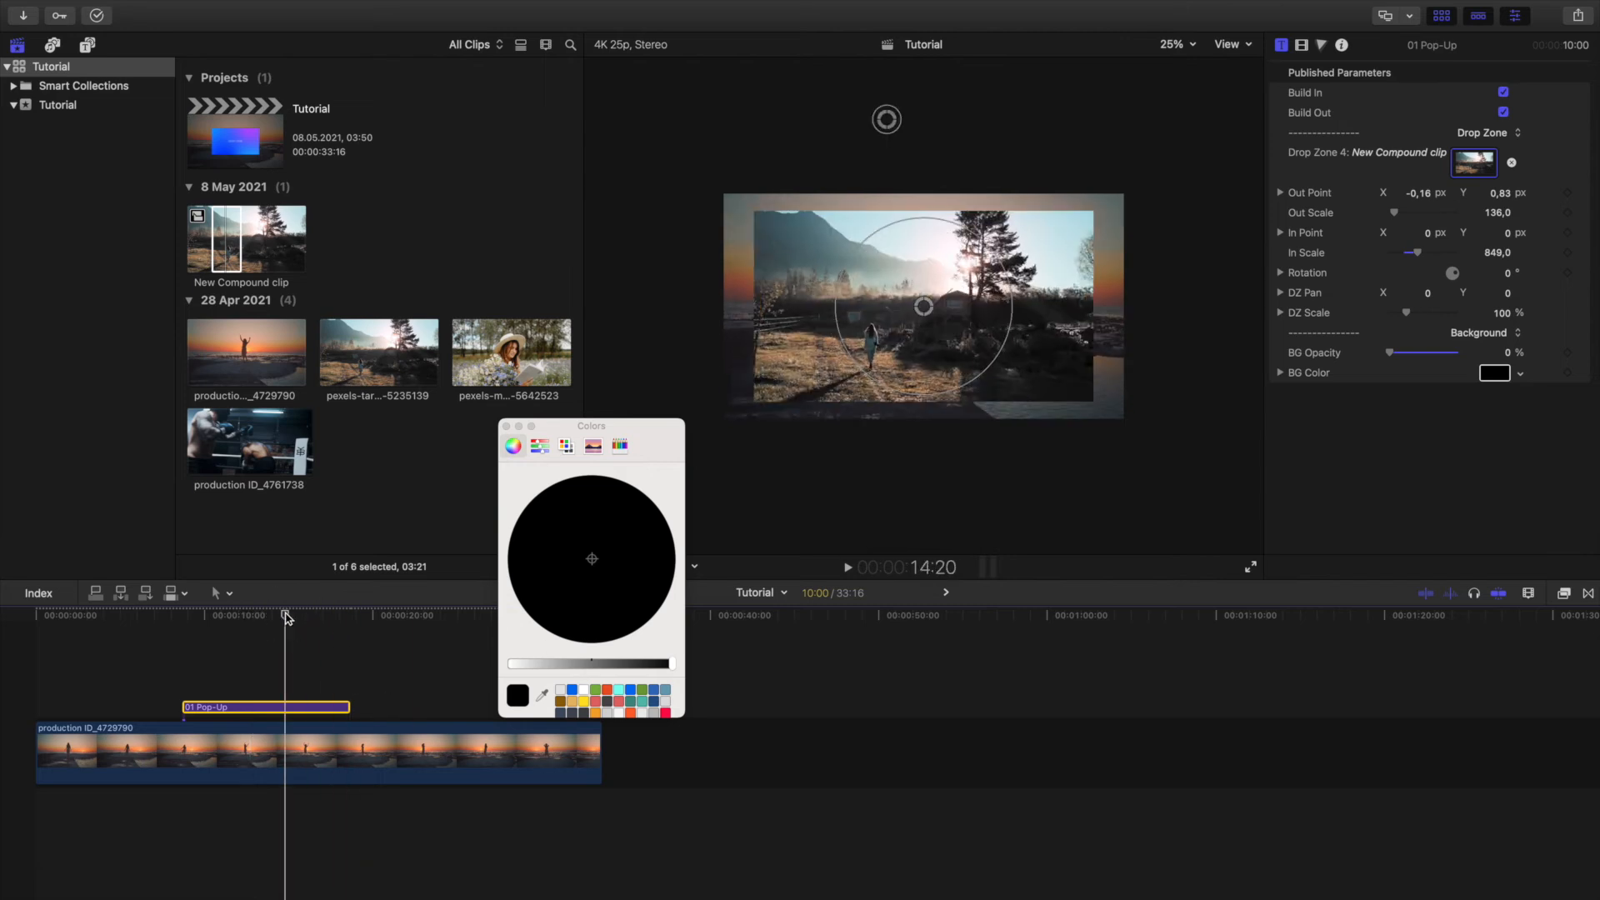
{"action": "left_click", "coordinate": [256, 617]}
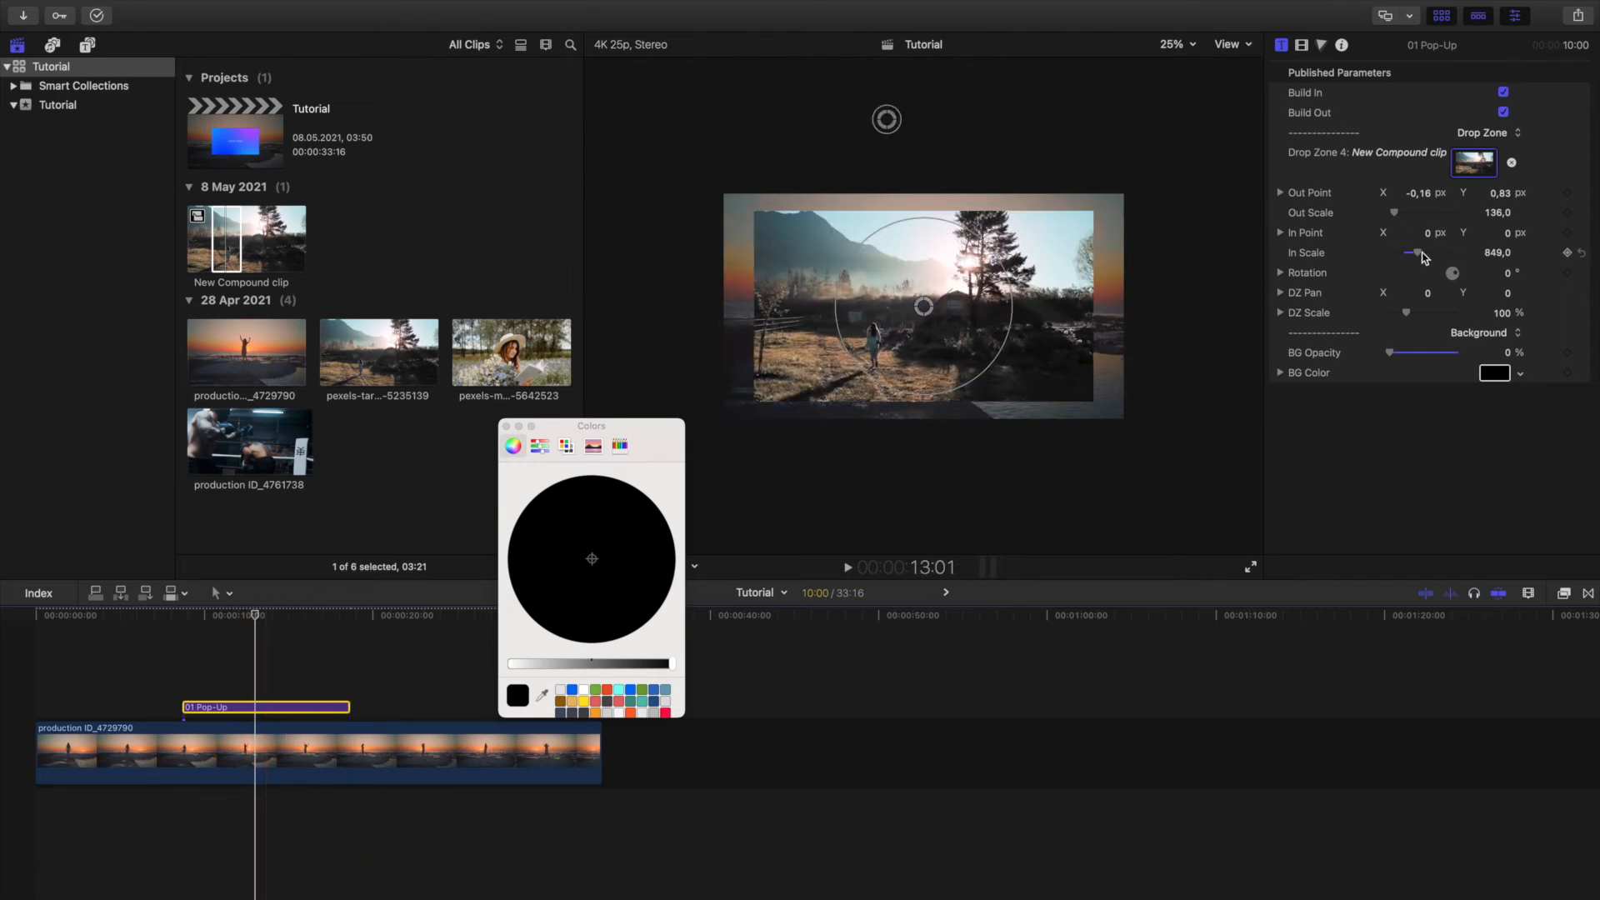
{"action": "left_click_drag", "start_coordinate": [1405, 315], "coordinate": [1443, 353]}
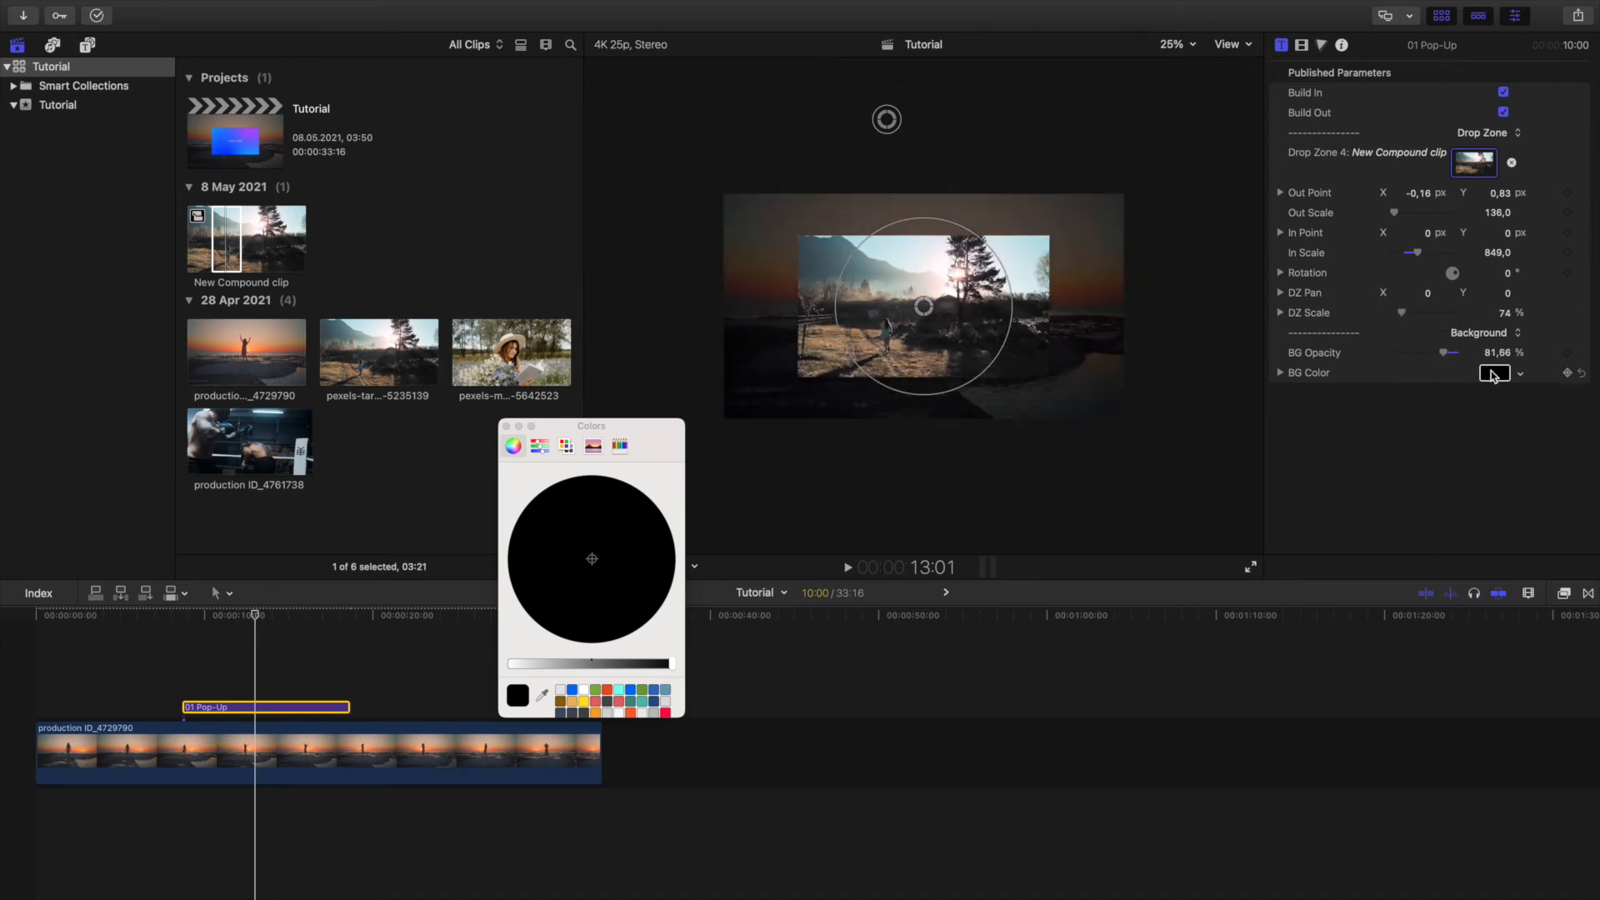
Change the Pop-Up title's background color to the saved red swatch and close the color picker.
{"action": "left_click", "coordinate": [665, 714]}
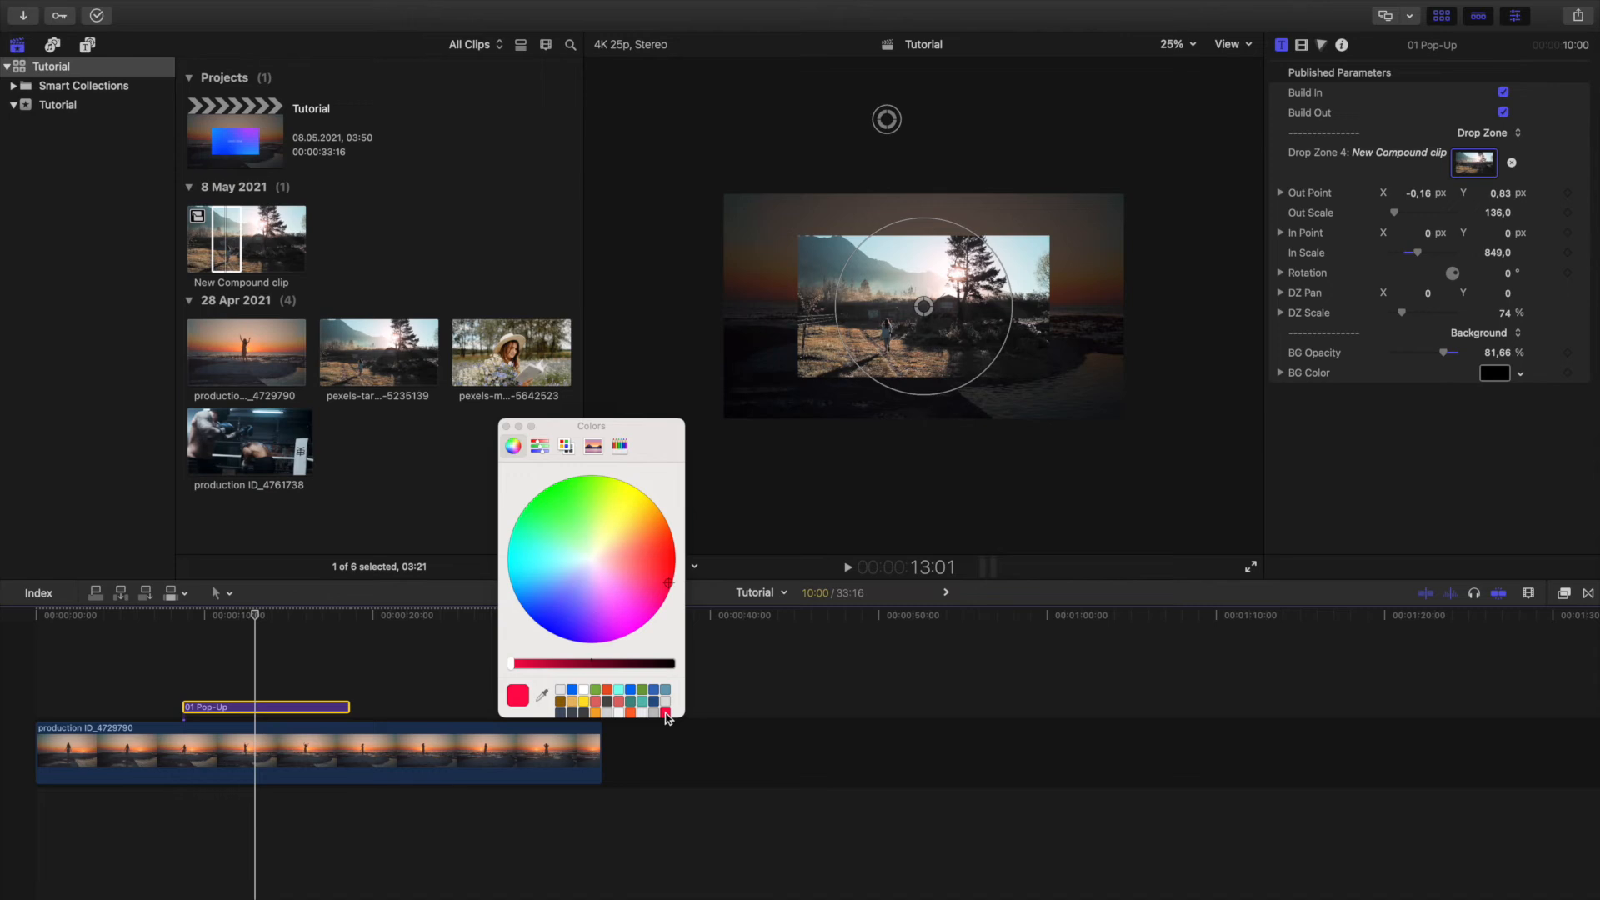
{"action": "left_click_drag", "start_coordinate": [554, 662], "coordinate": [542, 663]}
{"action": "left_click", "coordinate": [505, 426]}
{"action": "left_click", "coordinate": [1490, 375]}
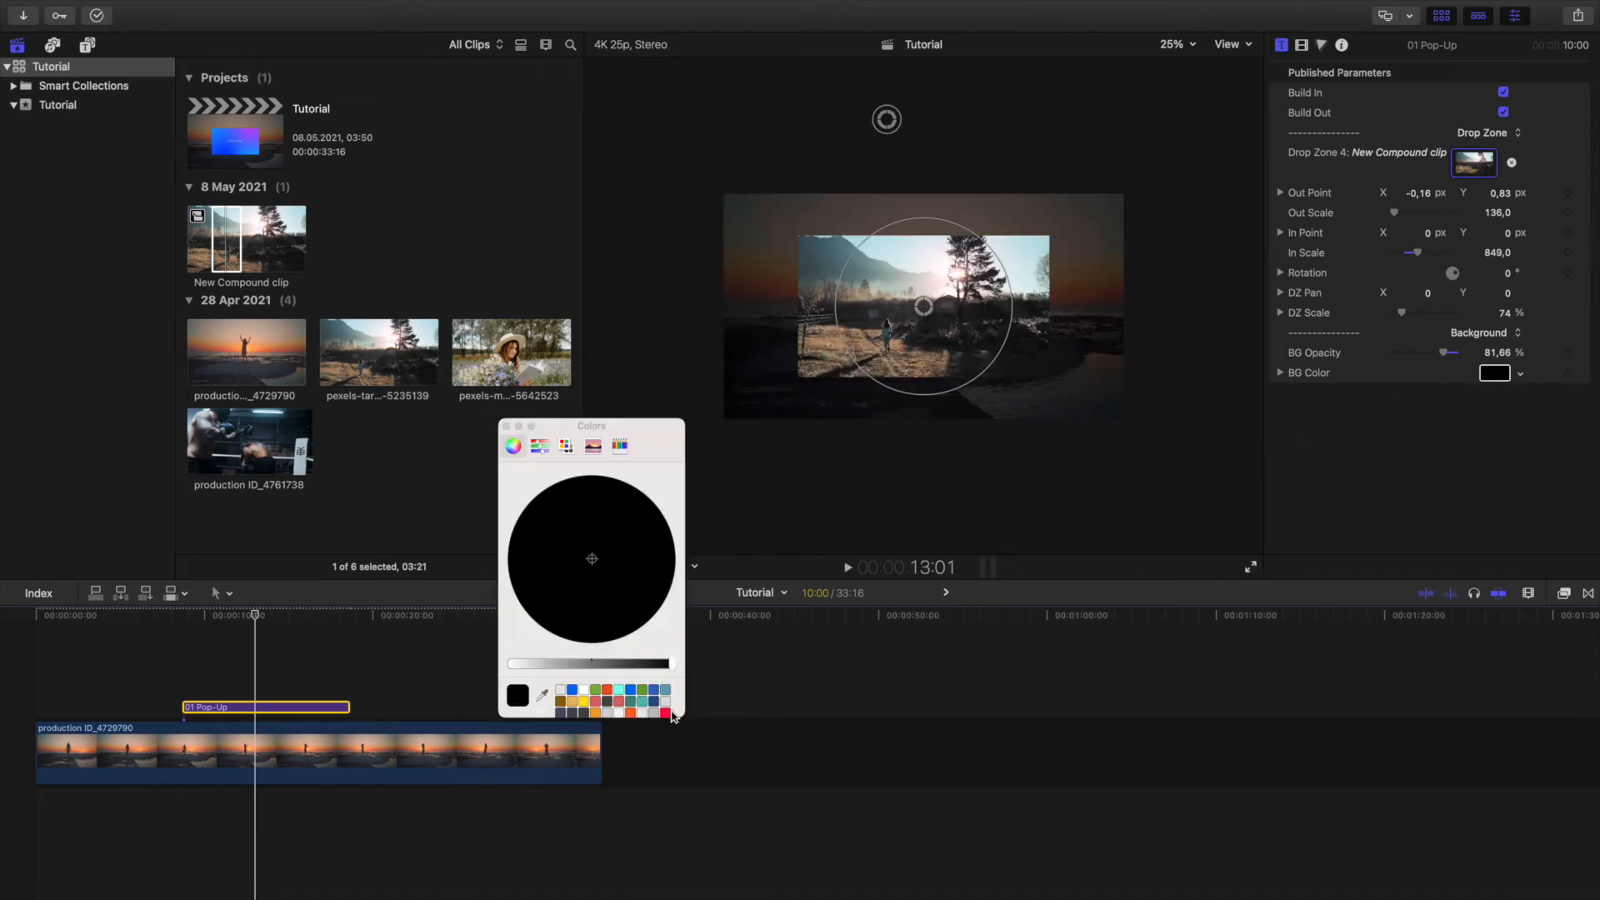
{"action": "left_click", "coordinate": [665, 713]}
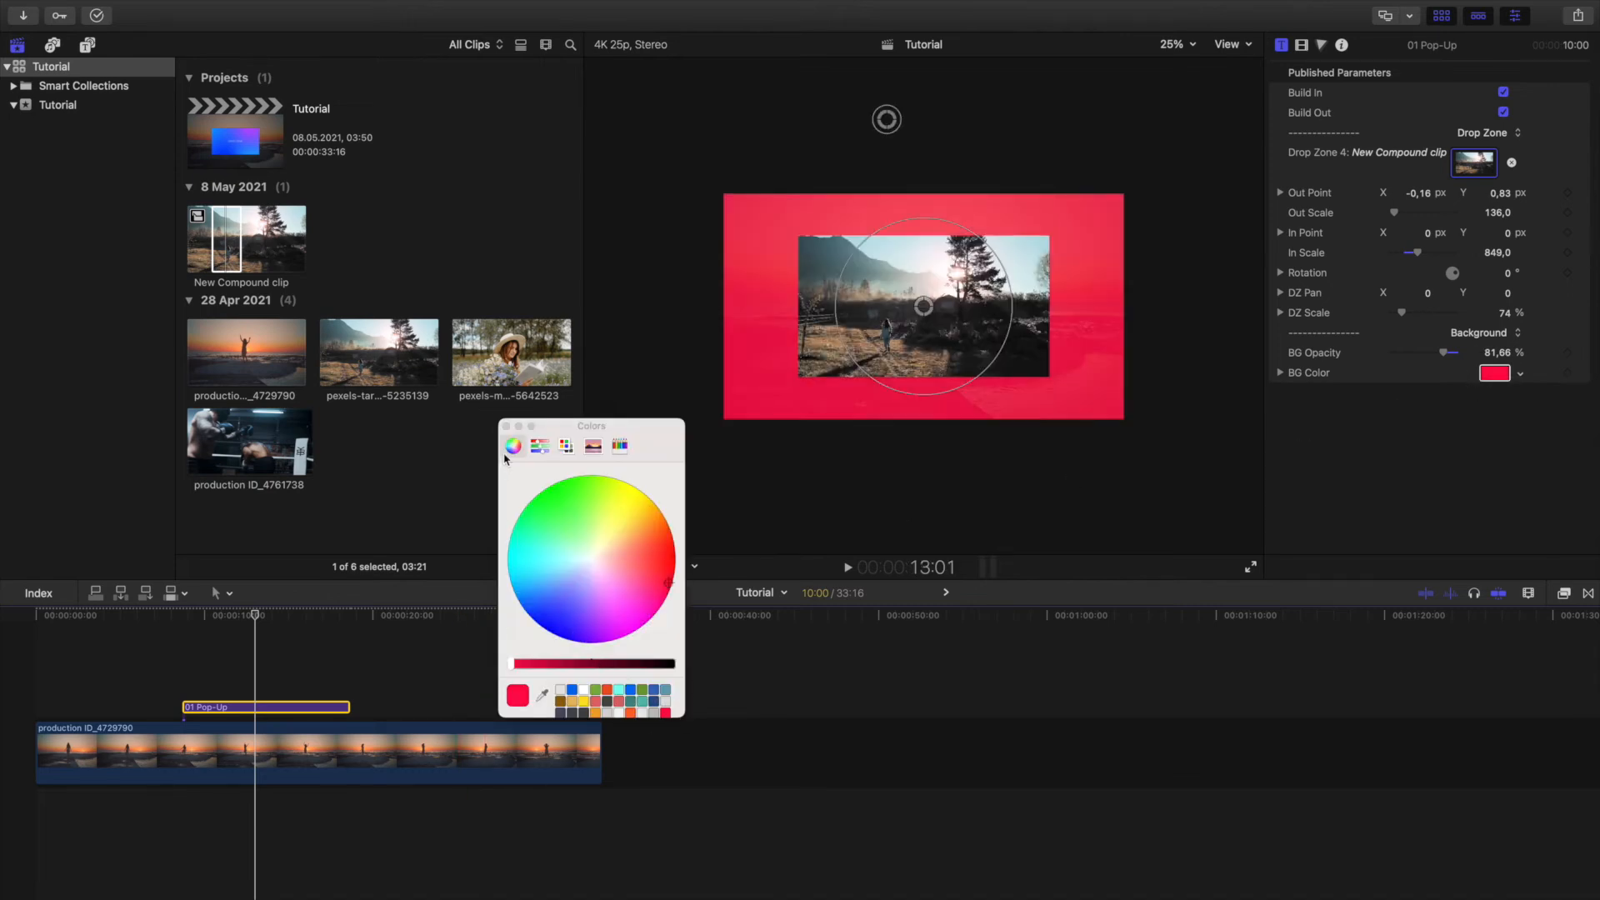
{"action": "left_click", "coordinate": [506, 426]}
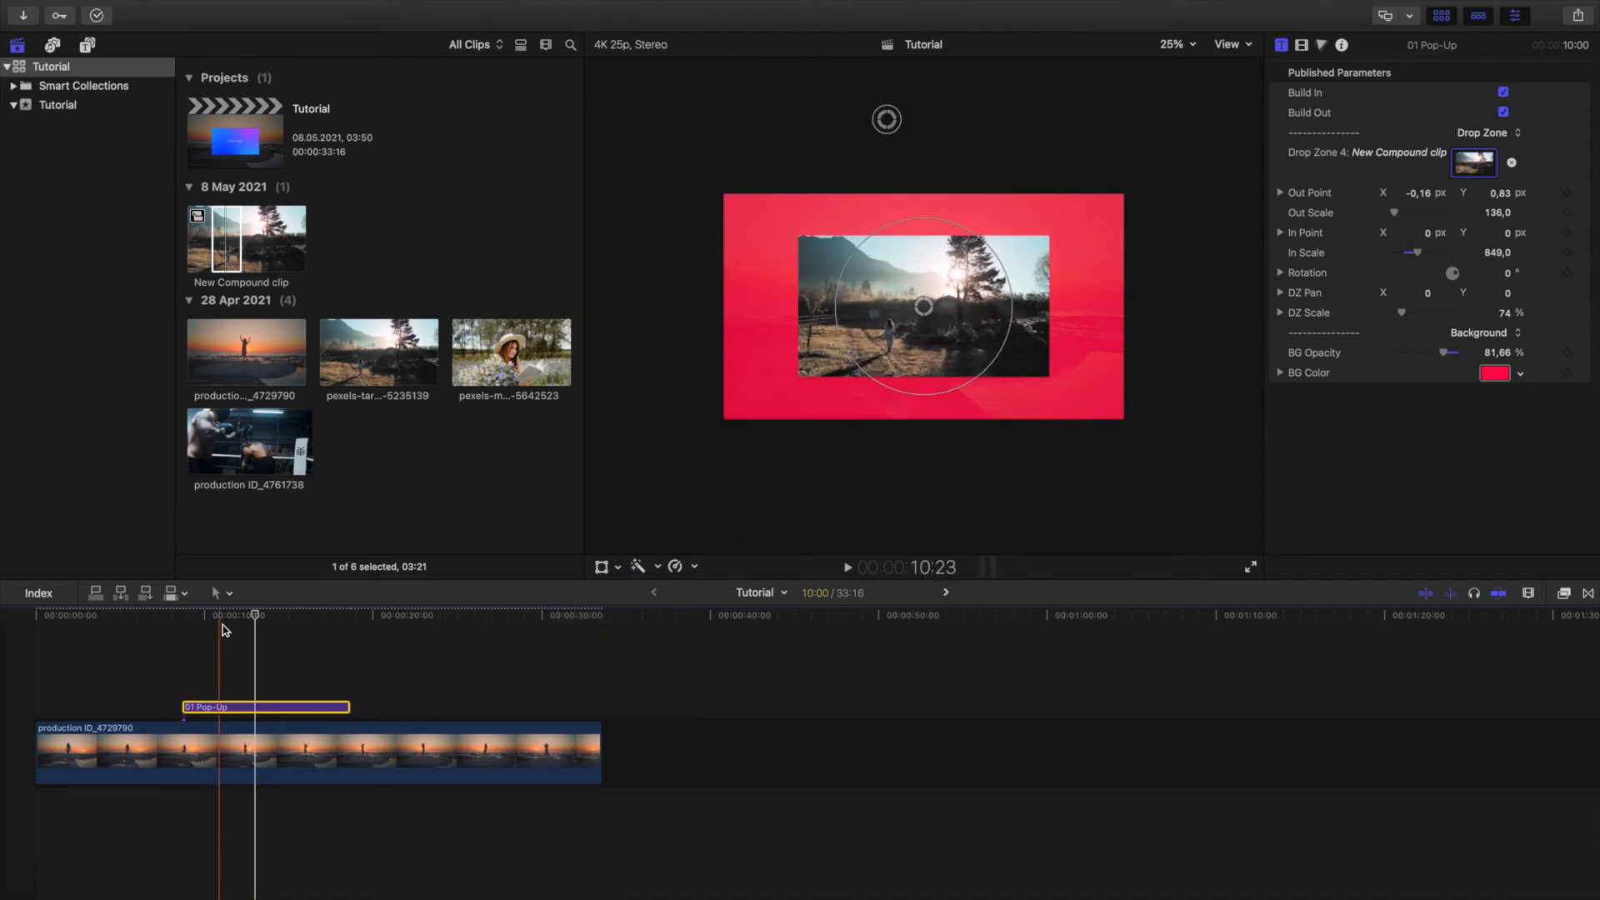
Preview the red-background Pop-Up title from its start and remove it from the timeline.
{"action": "left_click", "coordinate": [183, 621]}
{"action": "key", "text": "space"}
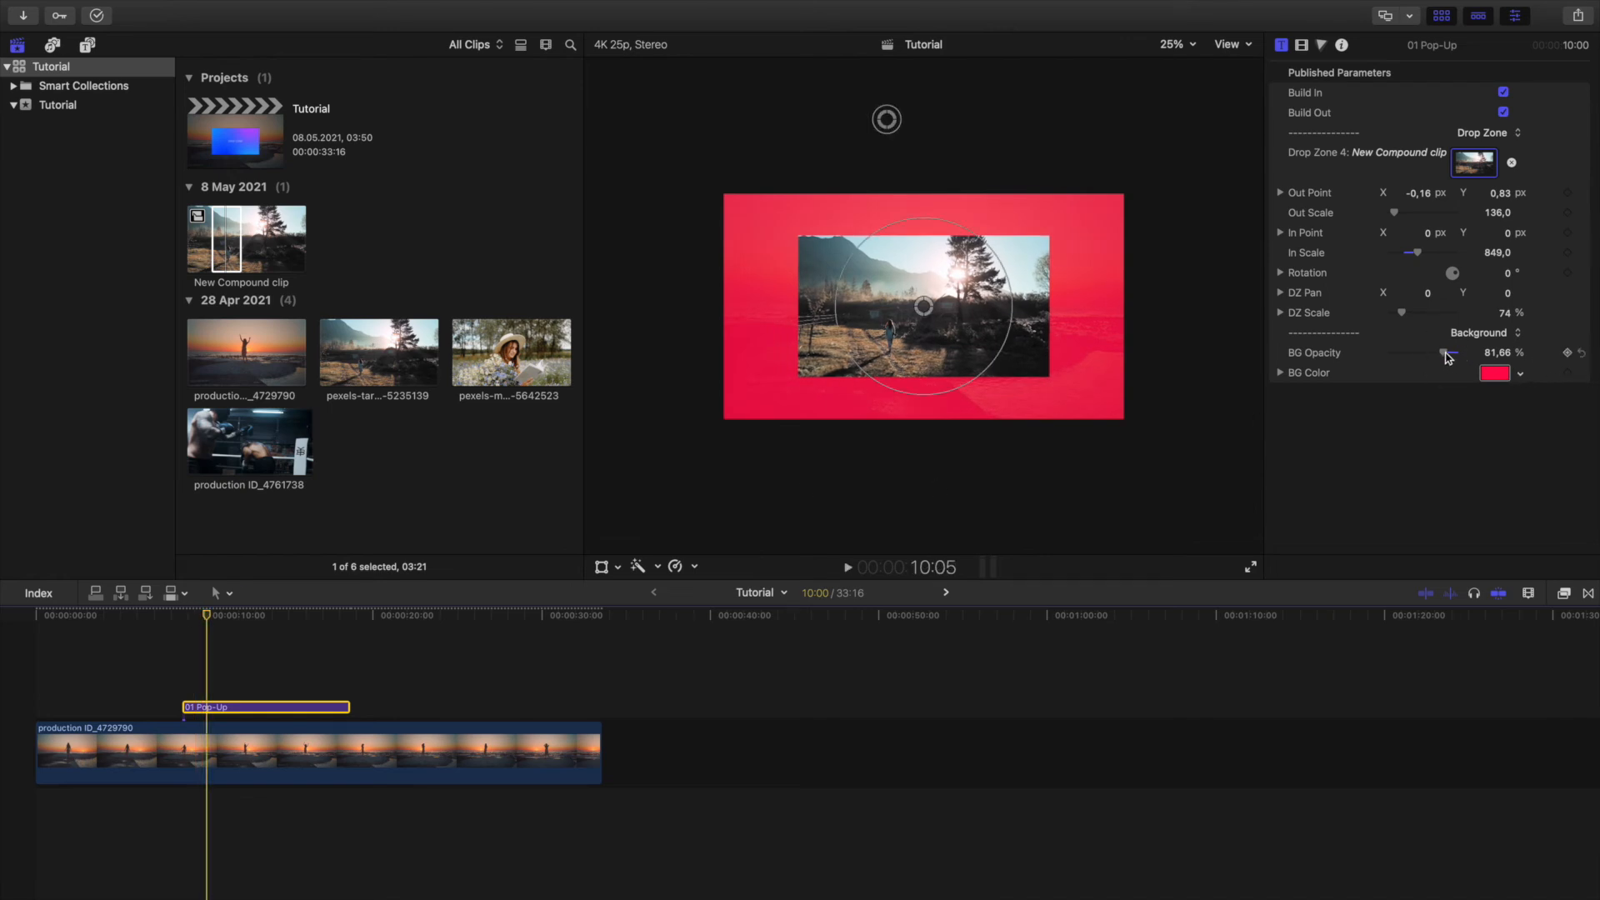
{"action": "left_click_drag", "start_coordinate": [1447, 357], "coordinate": [1427, 353]}
{"action": "key", "text": "Delete"}
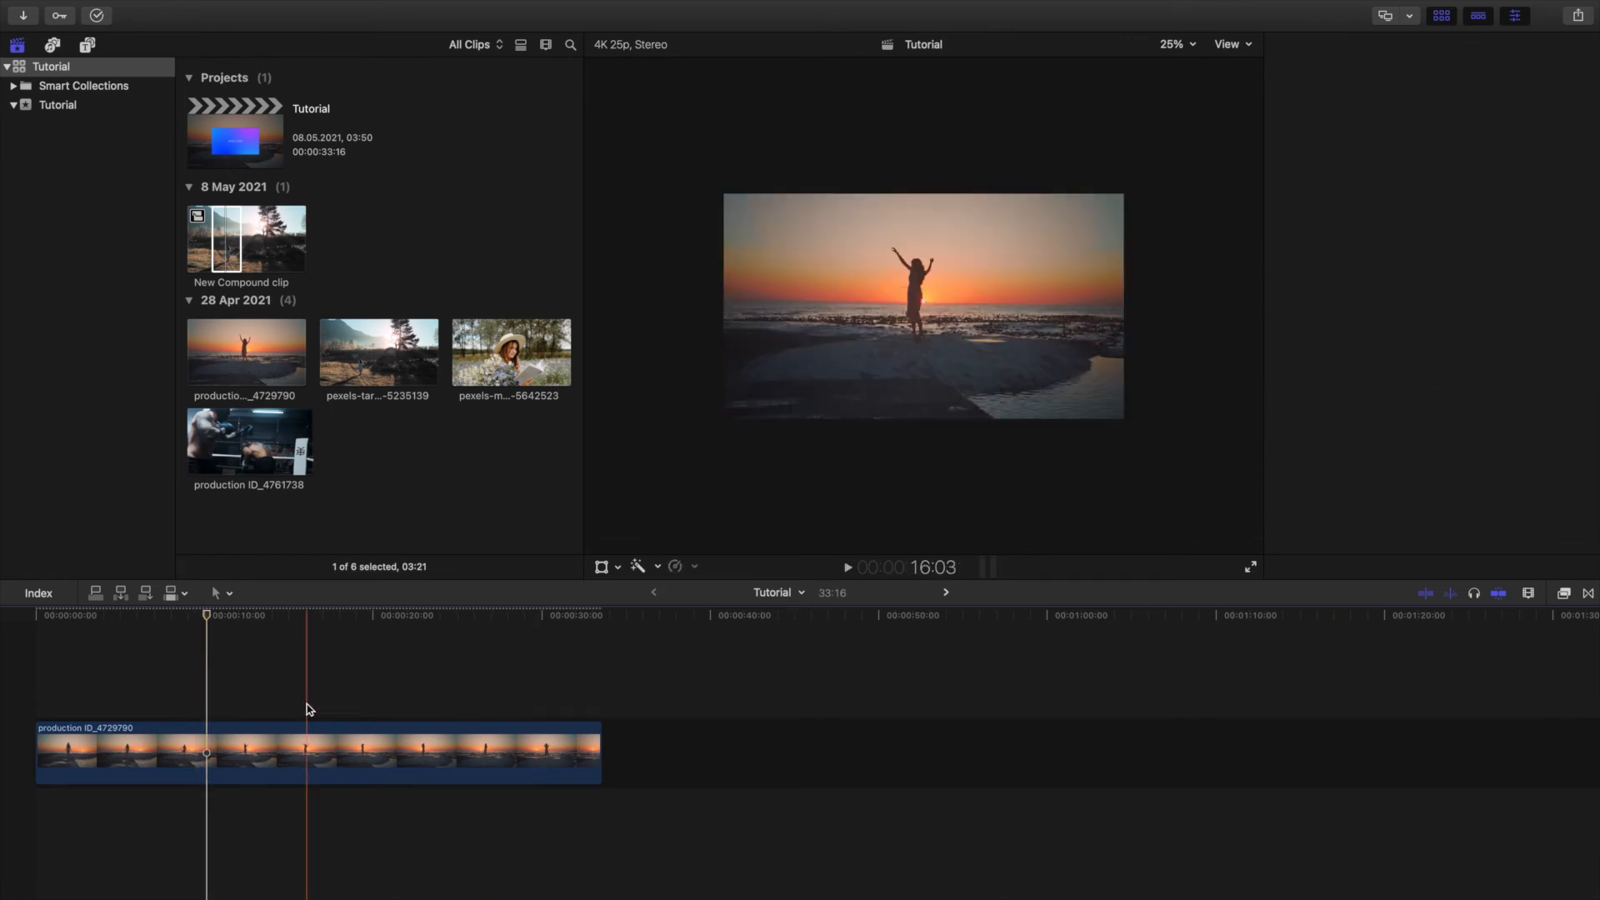
Add the 01 Right X-Ray title above the beach clip at about 9 seconds and view the frame at 13:18.
{"action": "left_click", "coordinate": [86, 47]}
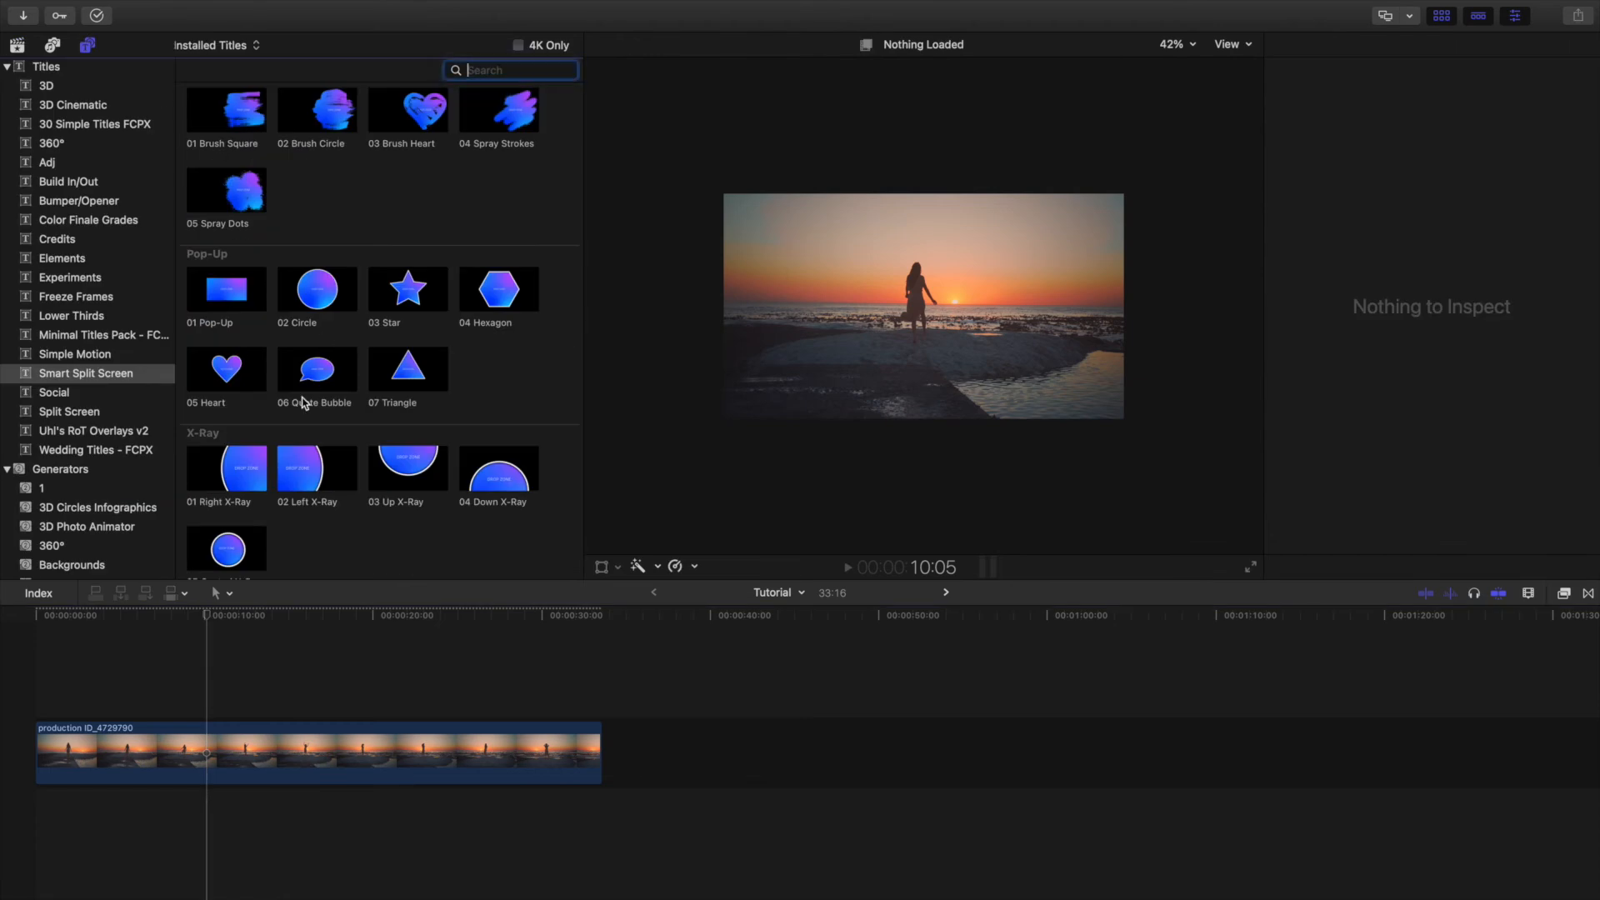
{"action": "scroll", "coordinate": [300, 400], "scroll_direction": "down", "scroll_amount": 3}
{"action": "left_click", "coordinate": [242, 334]}
{"action": "left_click_drag", "start_coordinate": [223, 337], "coordinate": [193, 707]}
{"action": "left_click", "coordinate": [266, 626]}
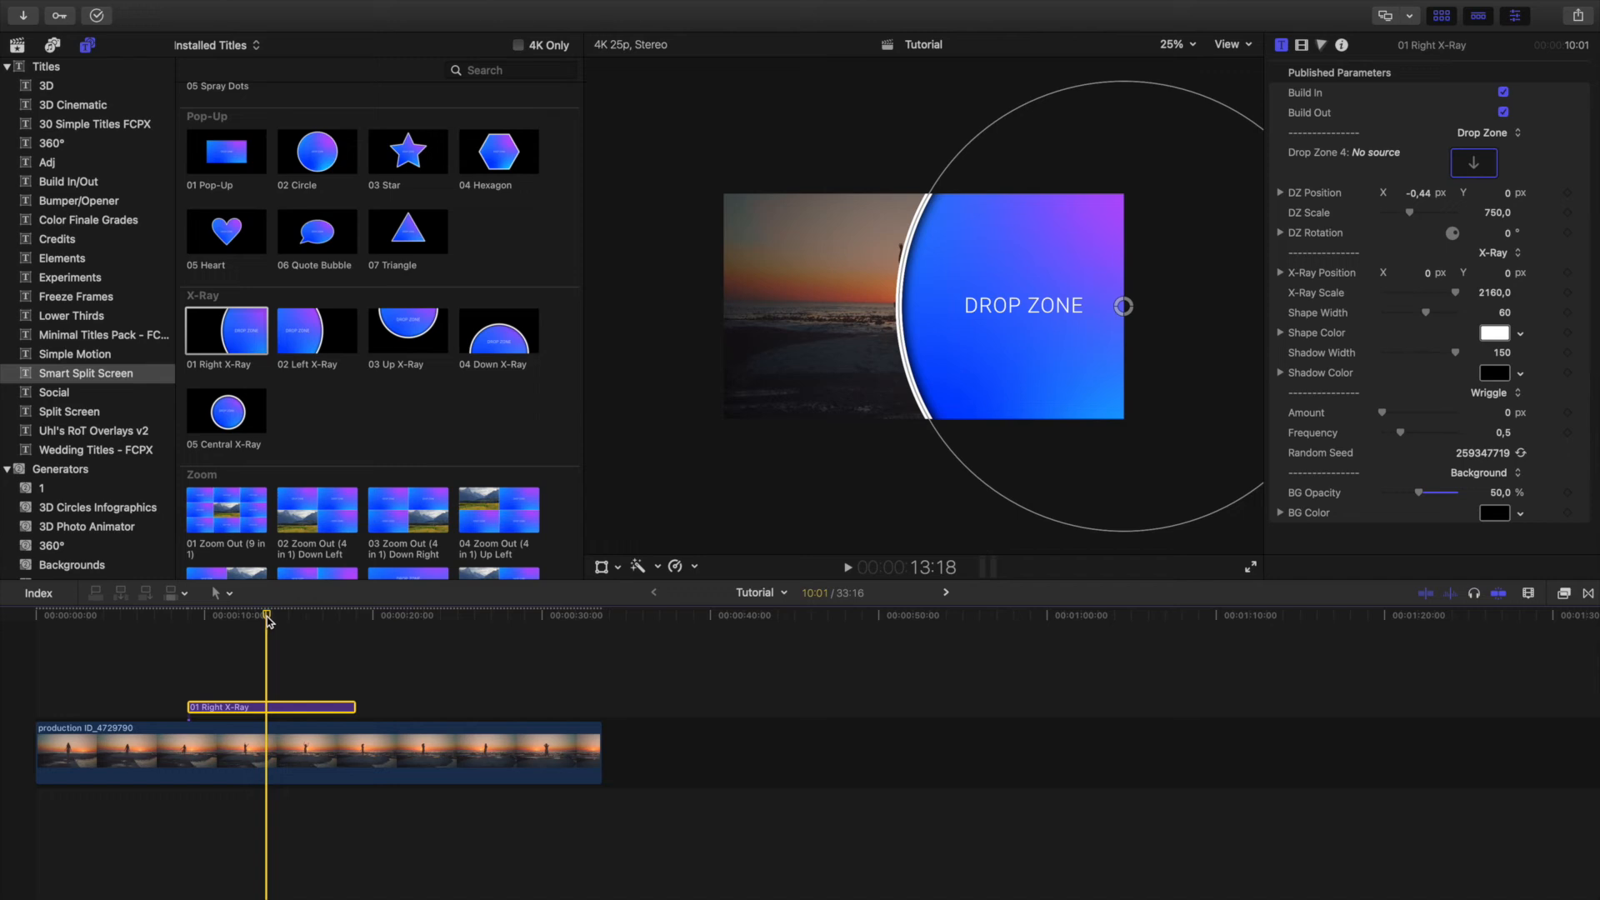
Set the Right X-Ray circle's scale to 1875.1 and X position to -0.23, and shift the drop zone's X position to -0.51.
{"action": "left_click", "coordinate": [18, 47]}
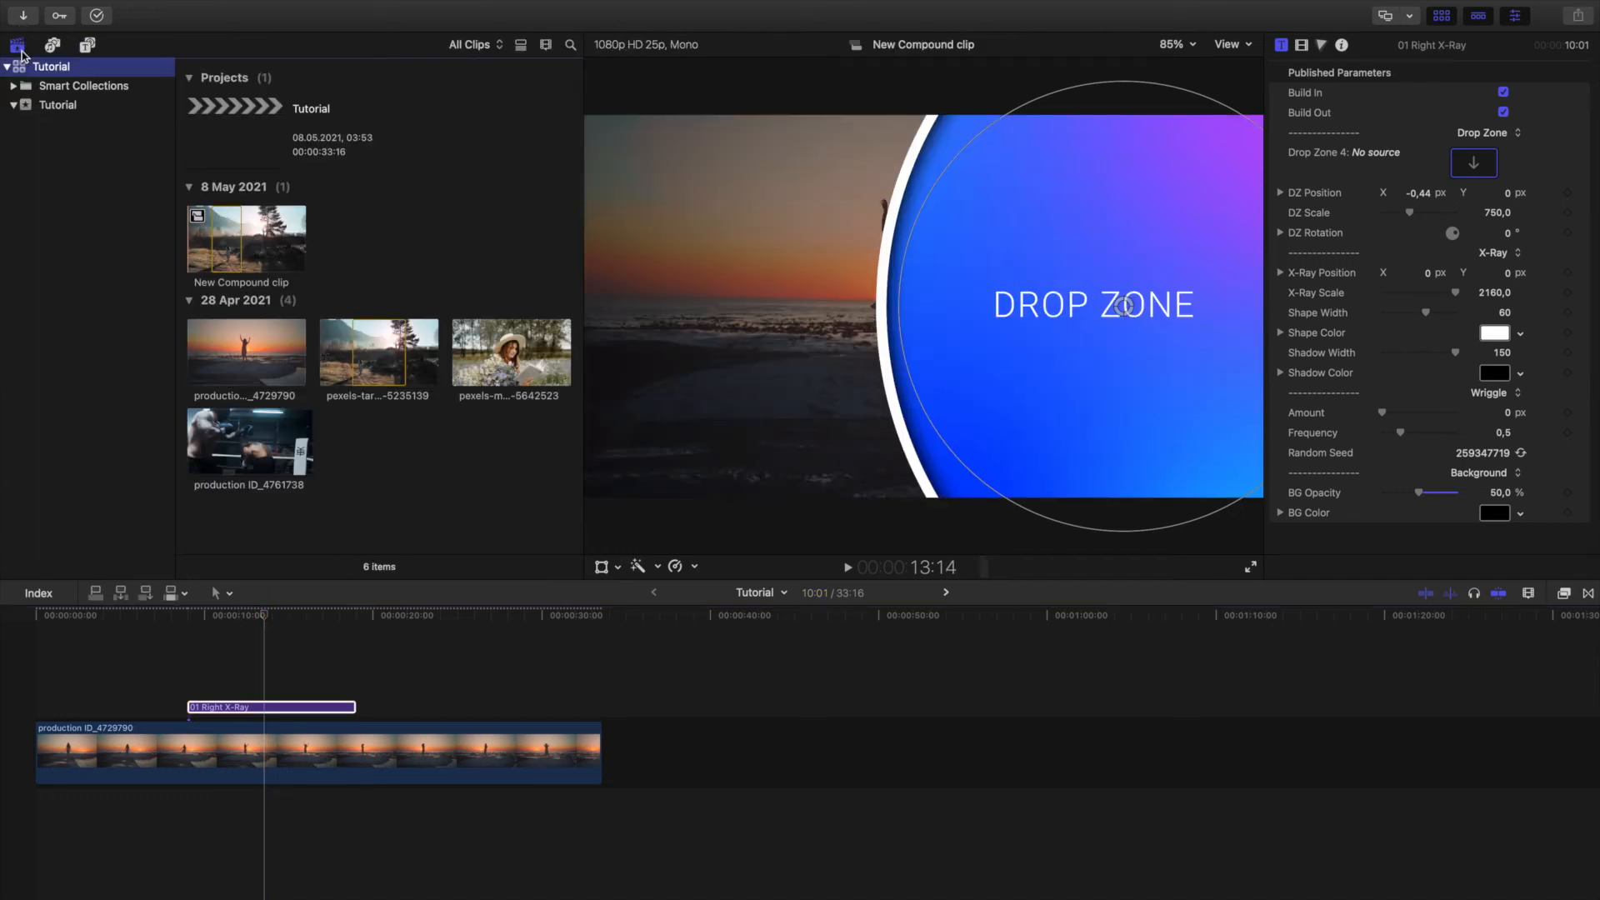
{"action": "left_click", "coordinate": [86, 45]}
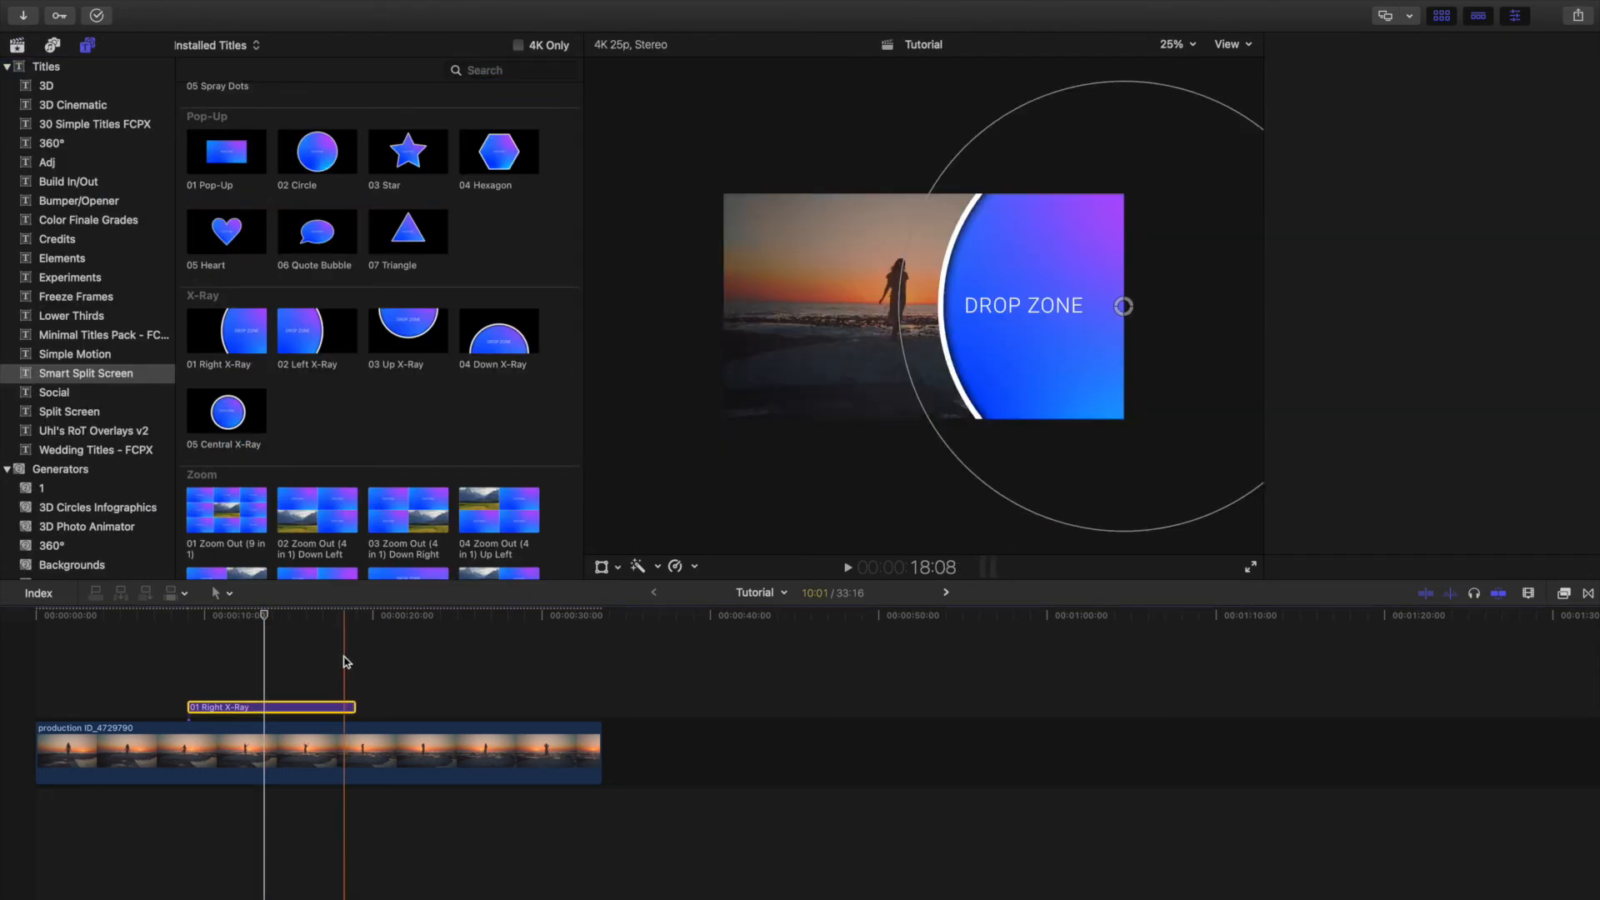
{"action": "left_click", "coordinate": [342, 706]}
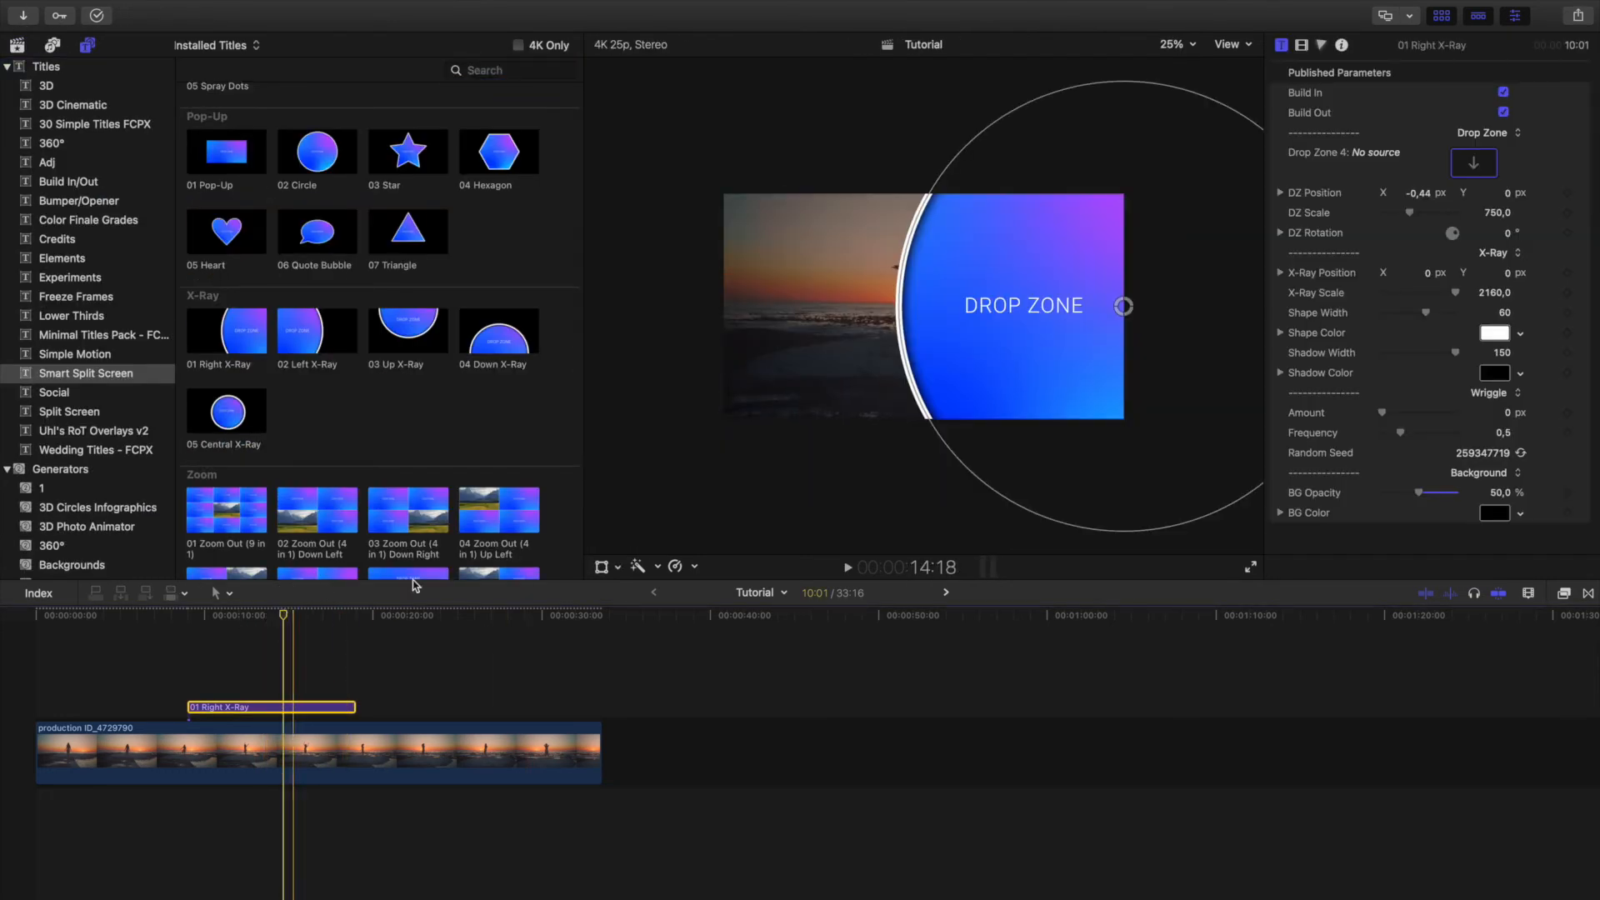
{"action": "left_click_drag", "start_coordinate": [985, 131], "coordinate": [1016, 143]}
{"action": "left_click_drag", "start_coordinate": [1123, 306], "coordinate": [1073, 306]}
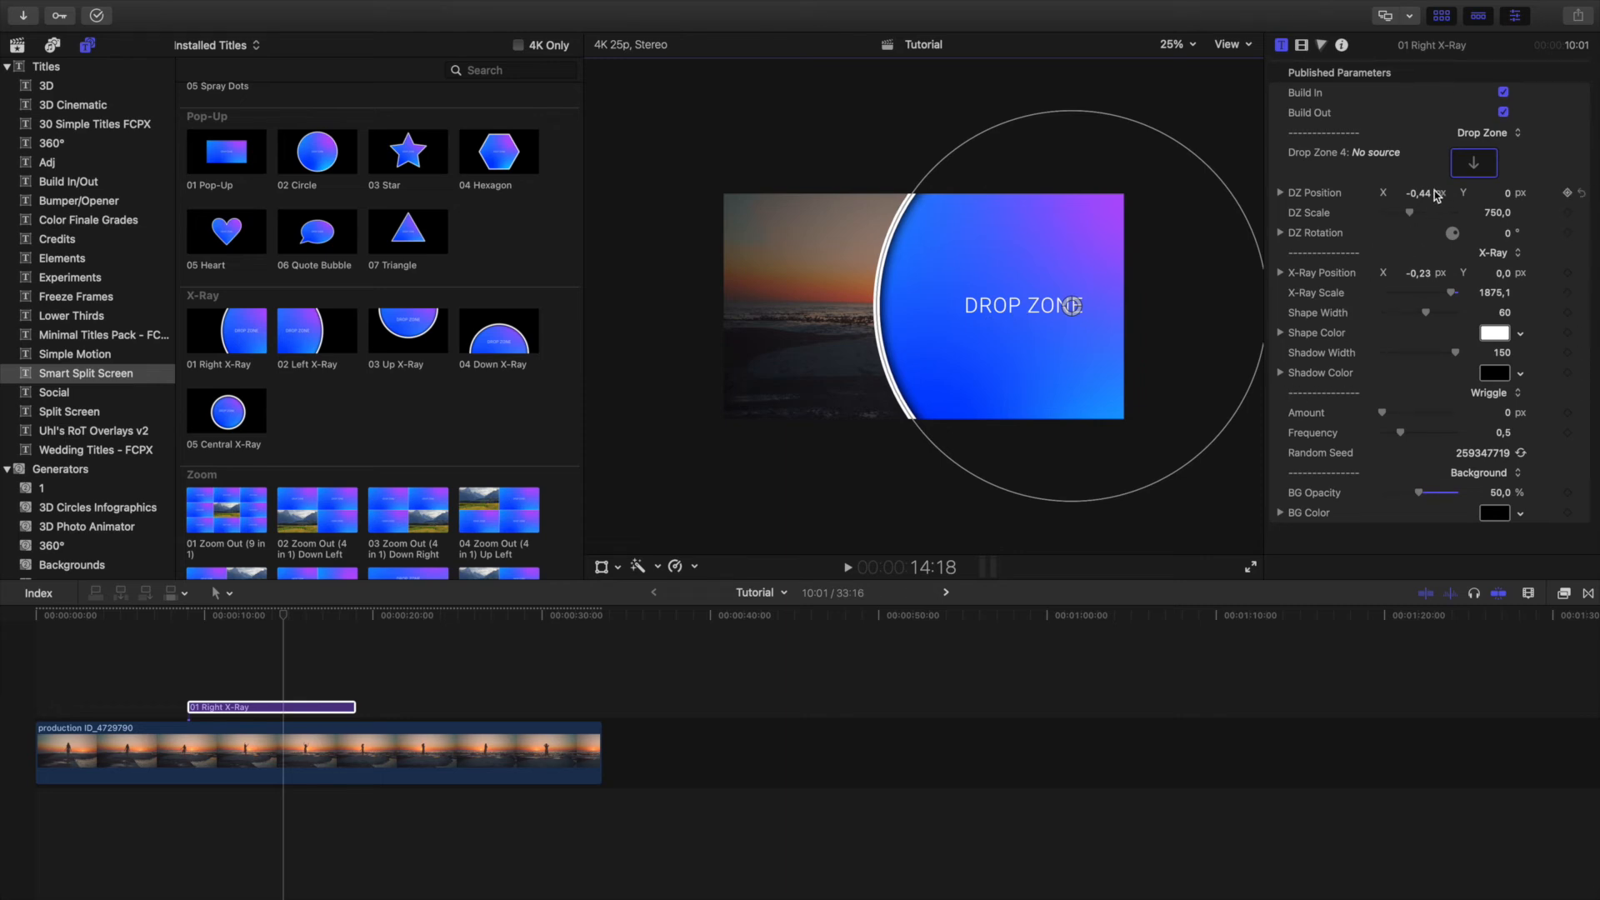
{"action": "left_click_drag", "start_coordinate": [1426, 195], "coordinate": [1413, 193]}
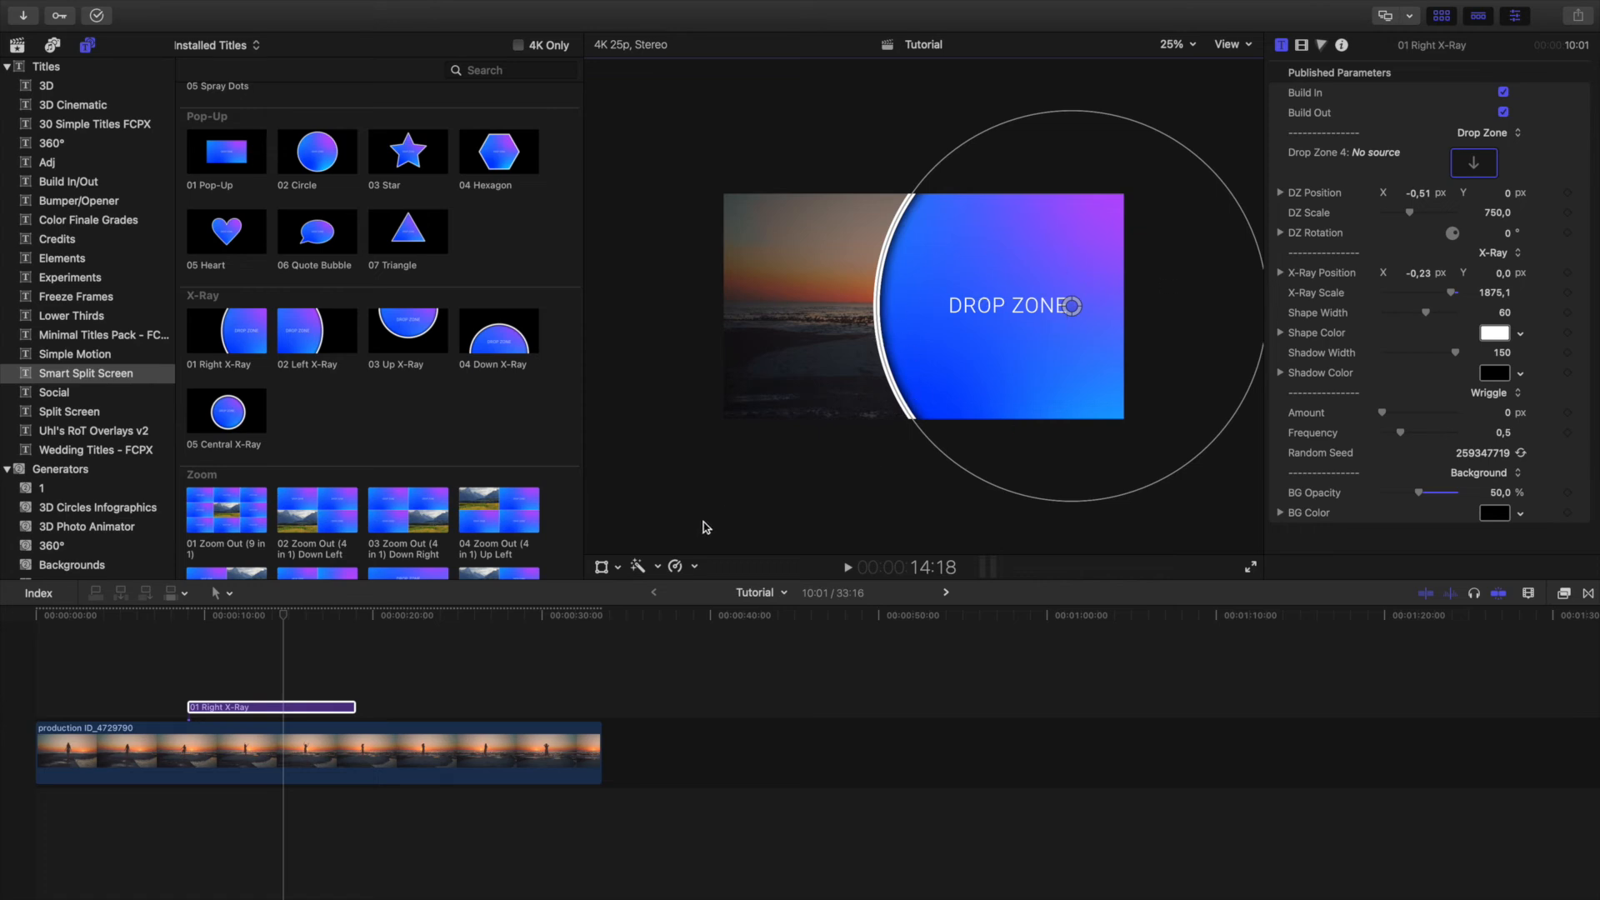
Fill the Right X-Ray drop zone with the clip of the woman reading among flowers and view the frame at 16:01.
{"action": "left_click", "coordinate": [266, 616]}
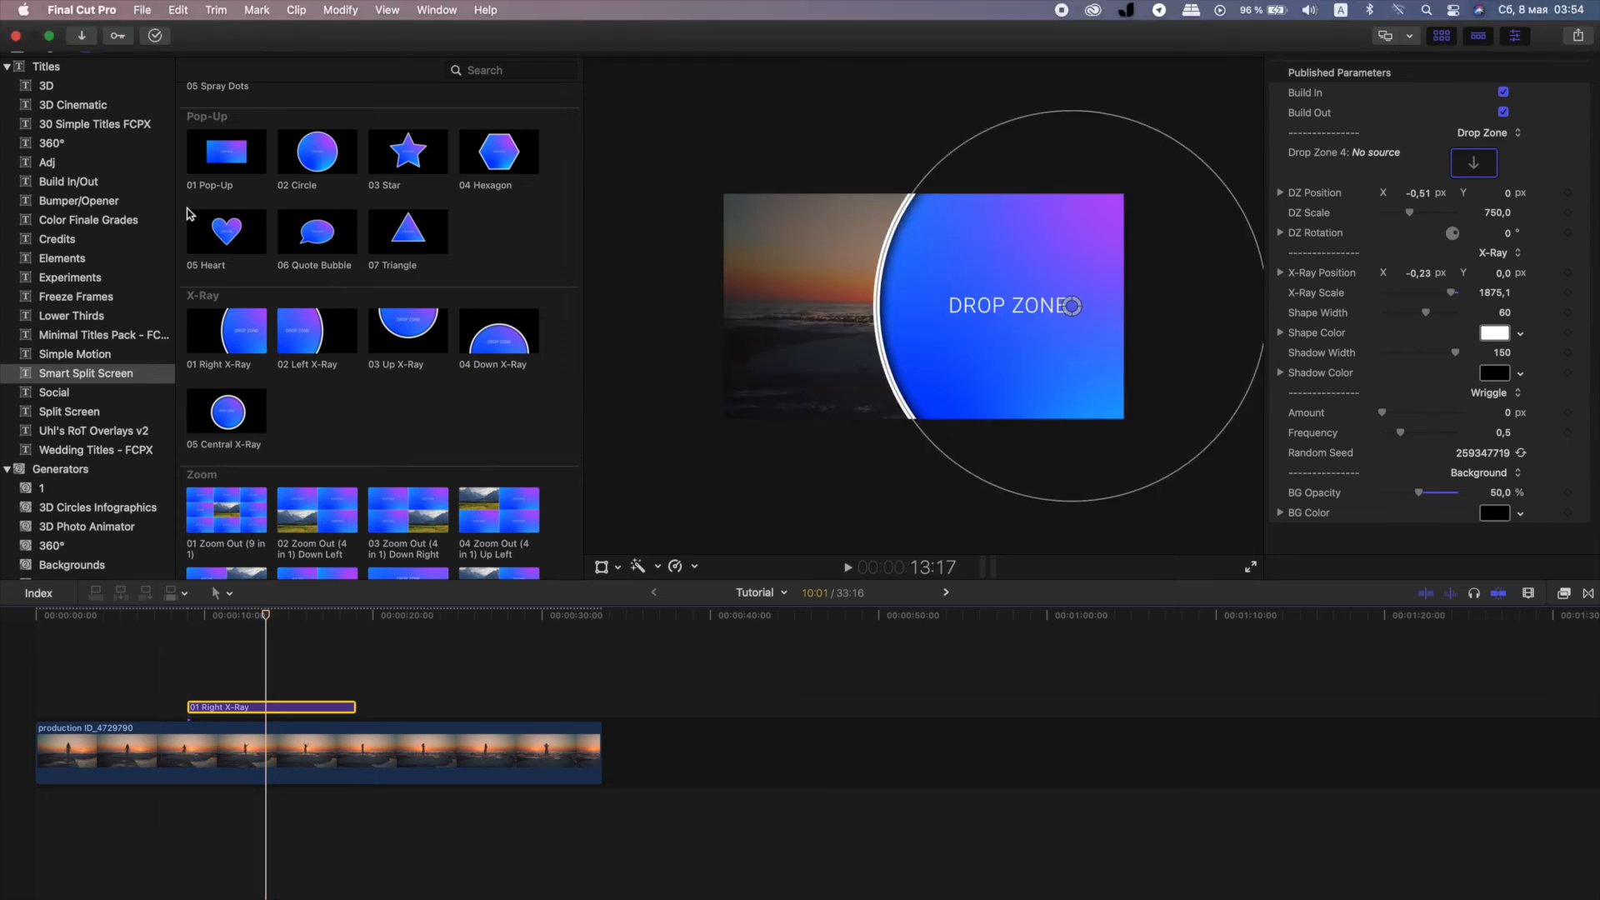
{"action": "left_click", "coordinate": [17, 45]}
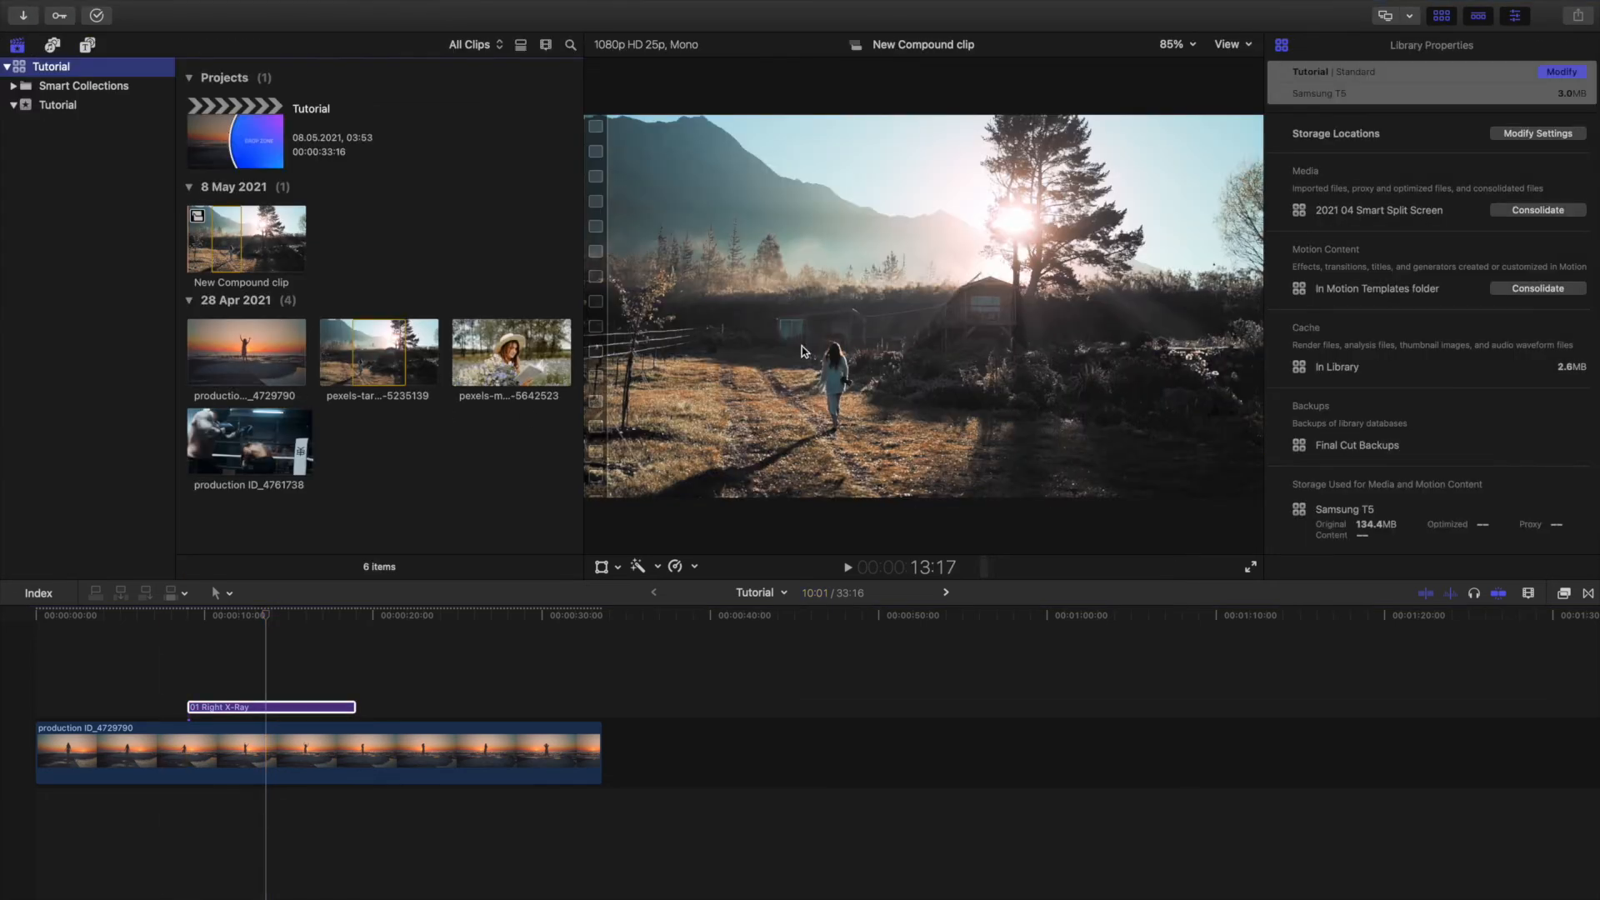
{"action": "left_click", "coordinate": [267, 713]}
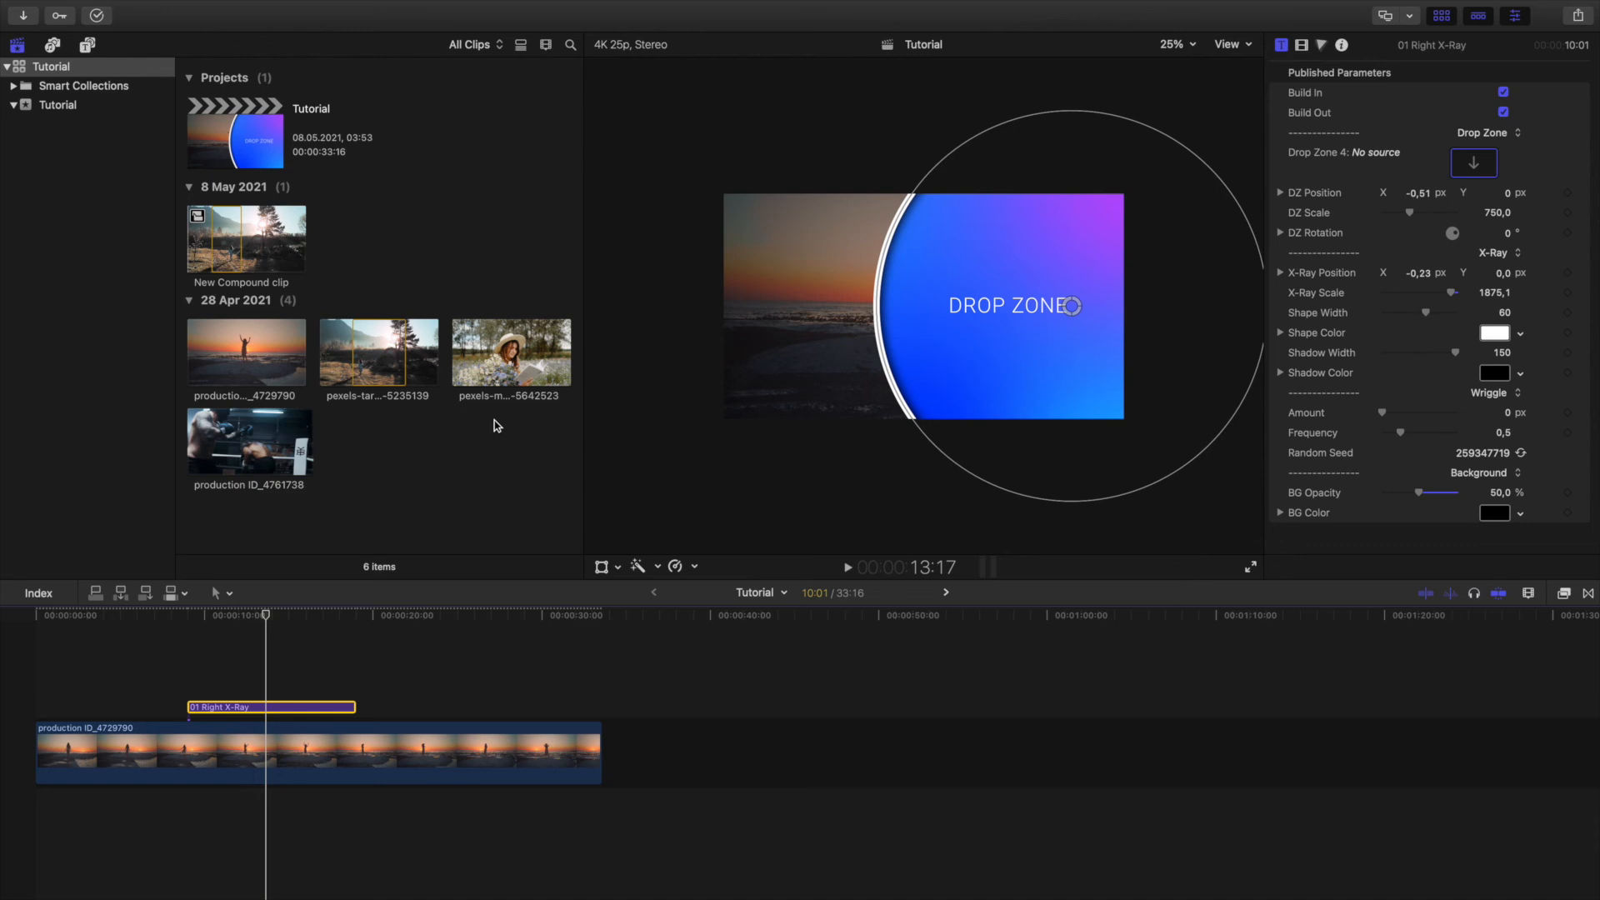
{"action": "left_click", "coordinate": [511, 351]}
{"action": "left_click", "coordinate": [275, 710]}
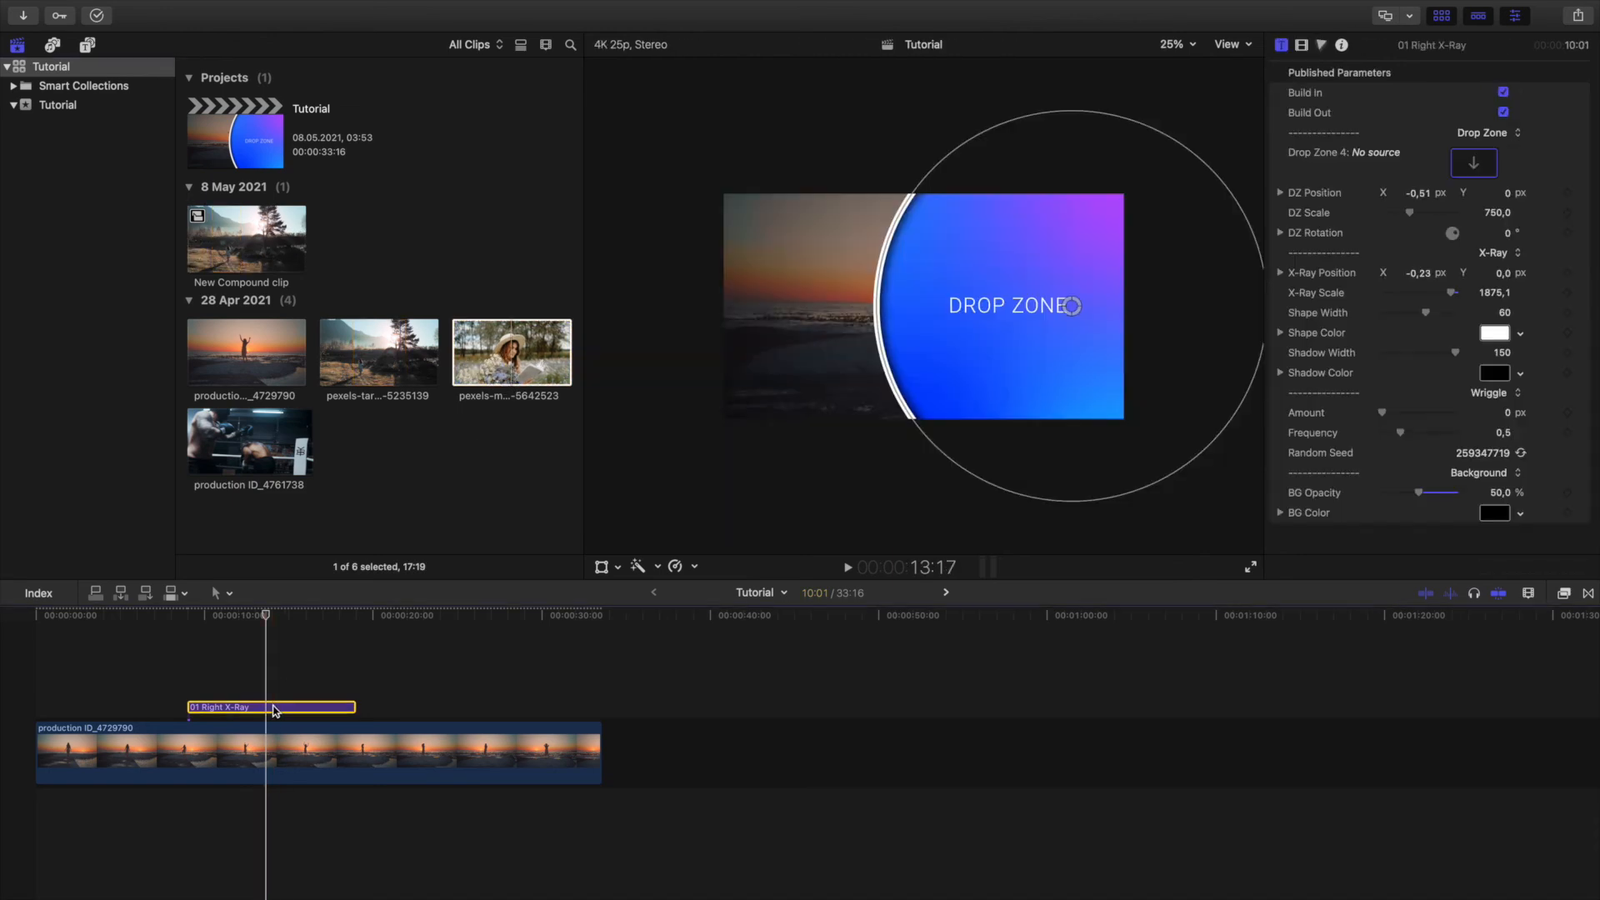
{"action": "left_click", "coordinate": [518, 345]}
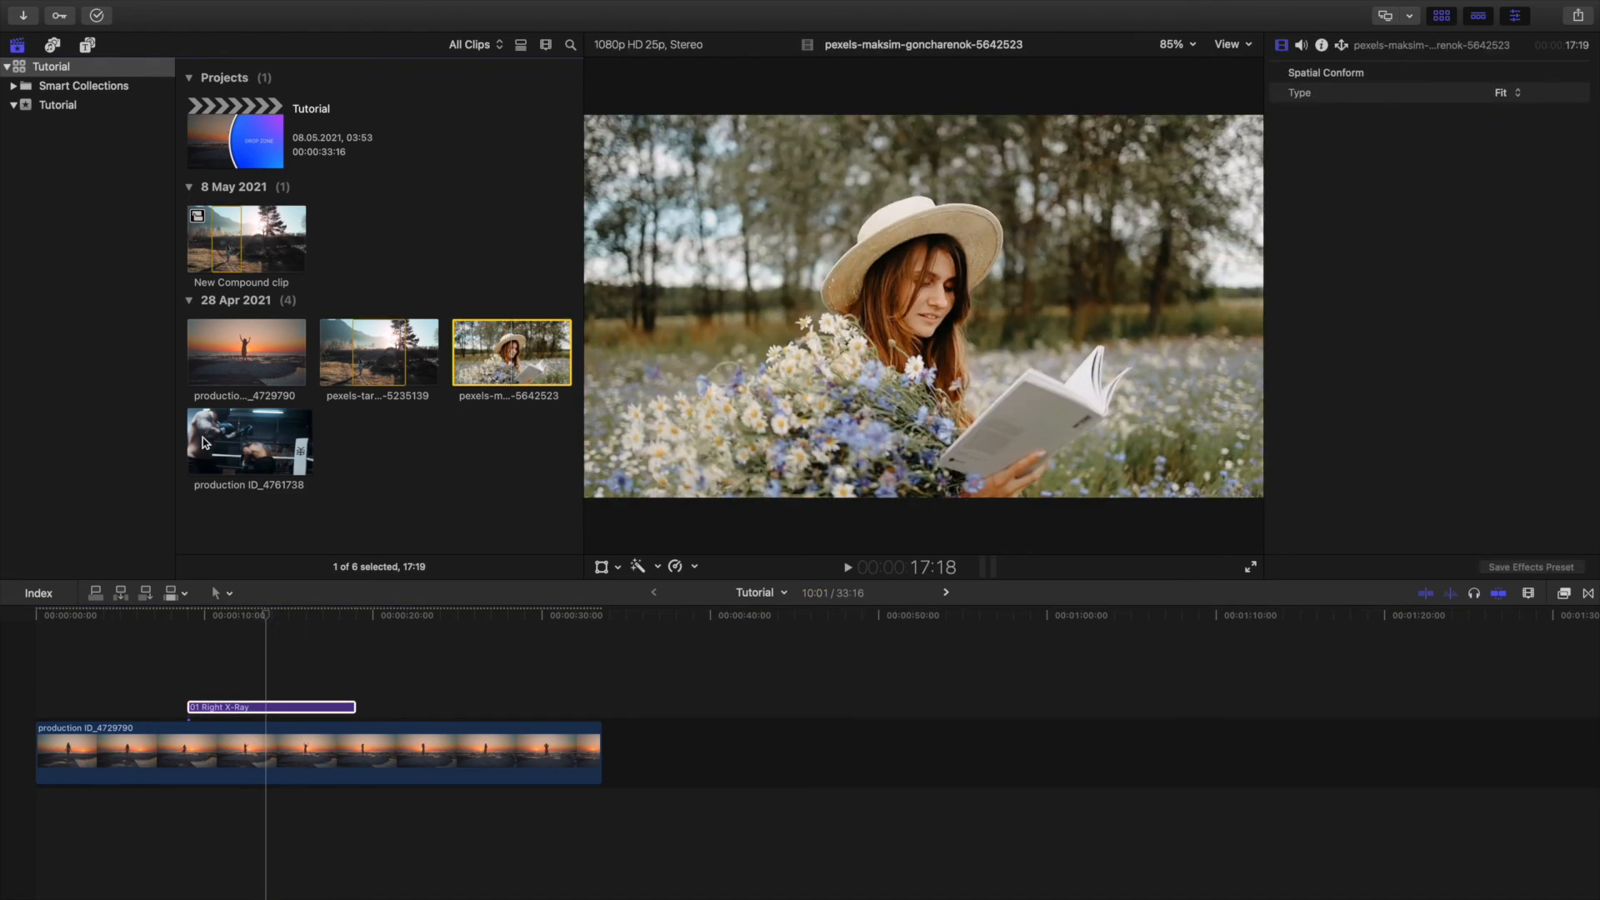
{"action": "left_click", "coordinate": [269, 708]}
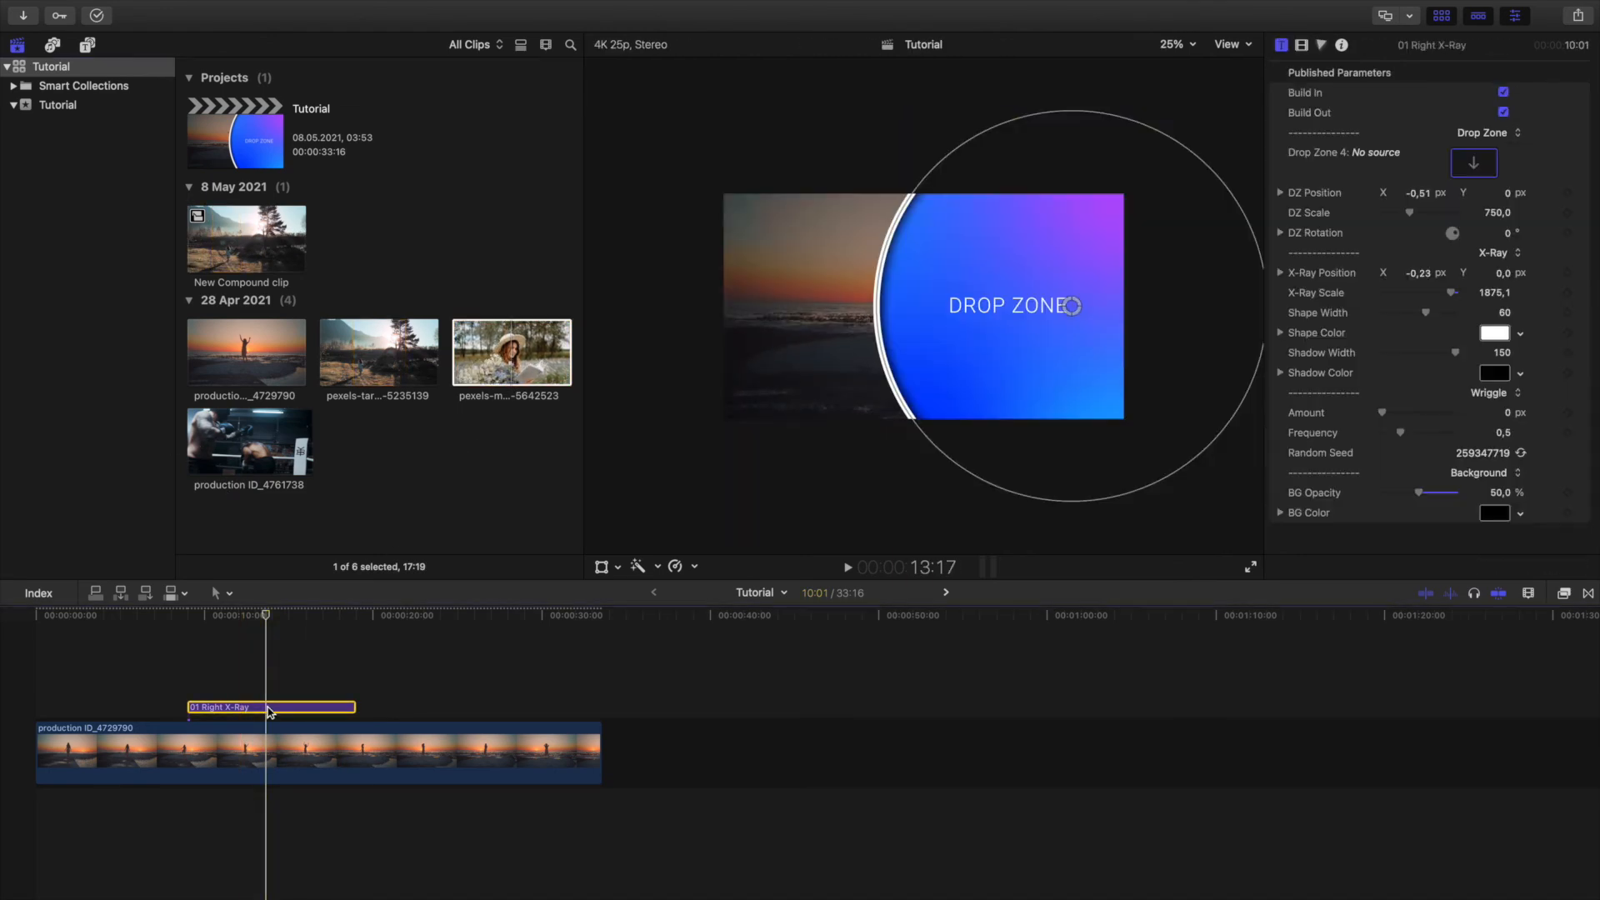
{"action": "left_click_drag", "start_coordinate": [493, 364], "coordinate": [1469, 165]}
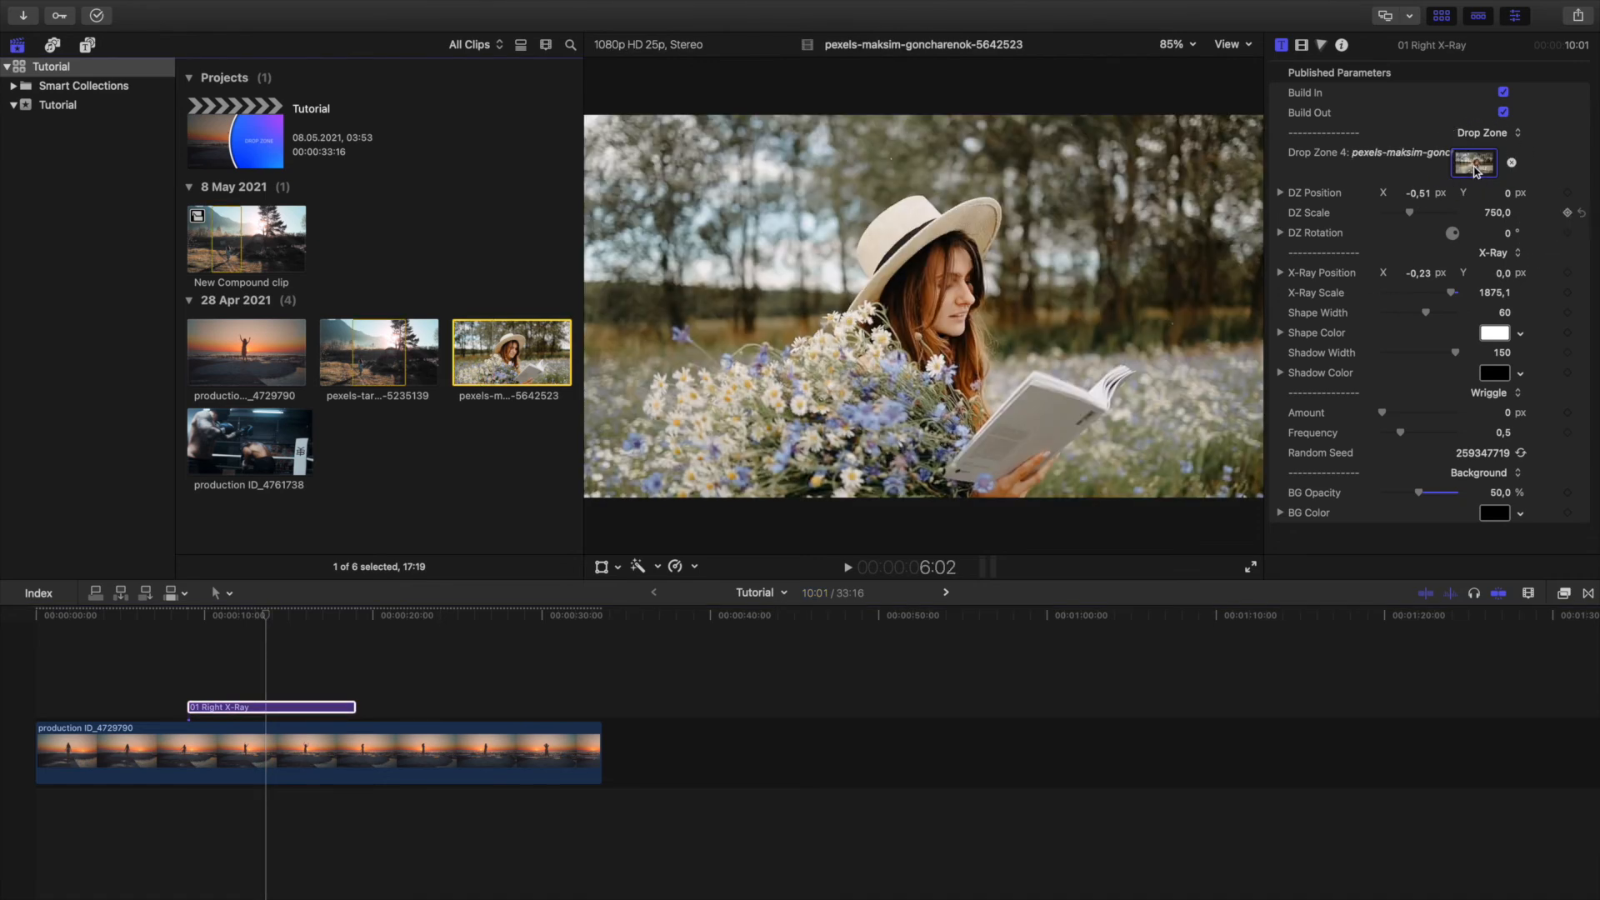
{"action": "left_click", "coordinate": [288, 617]}
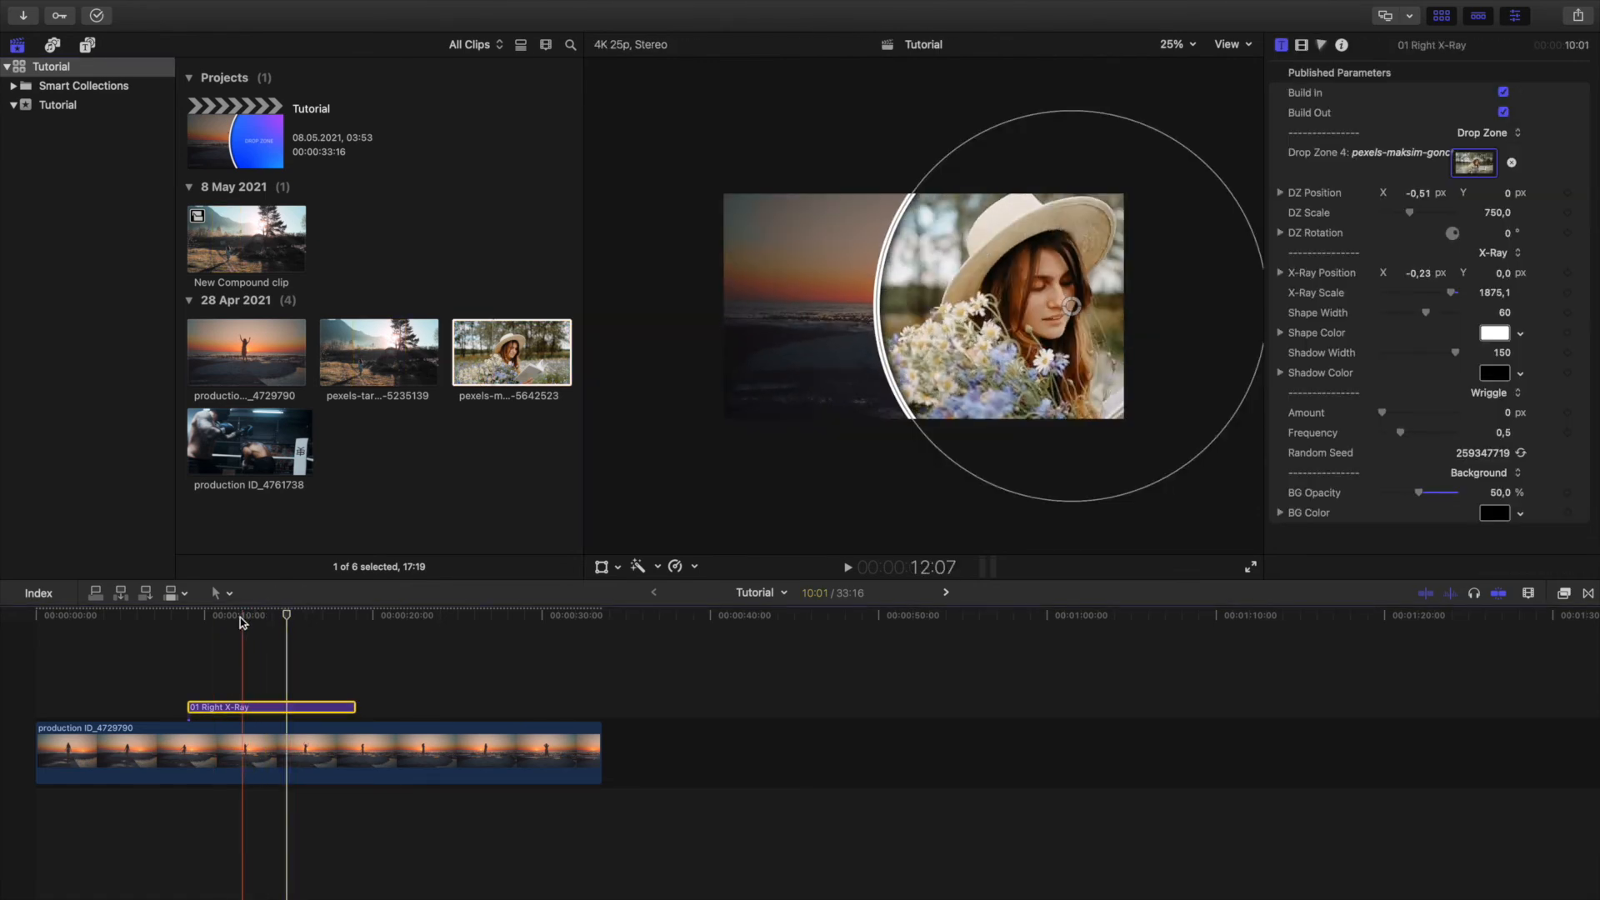
{"action": "left_click", "coordinate": [305, 618]}
Browse the Zoom titles and add 06 Zoom Out (3 in 1) Down Left over the last ten seconds of the beach clip.
{"action": "key", "text": "alt+super+1"}
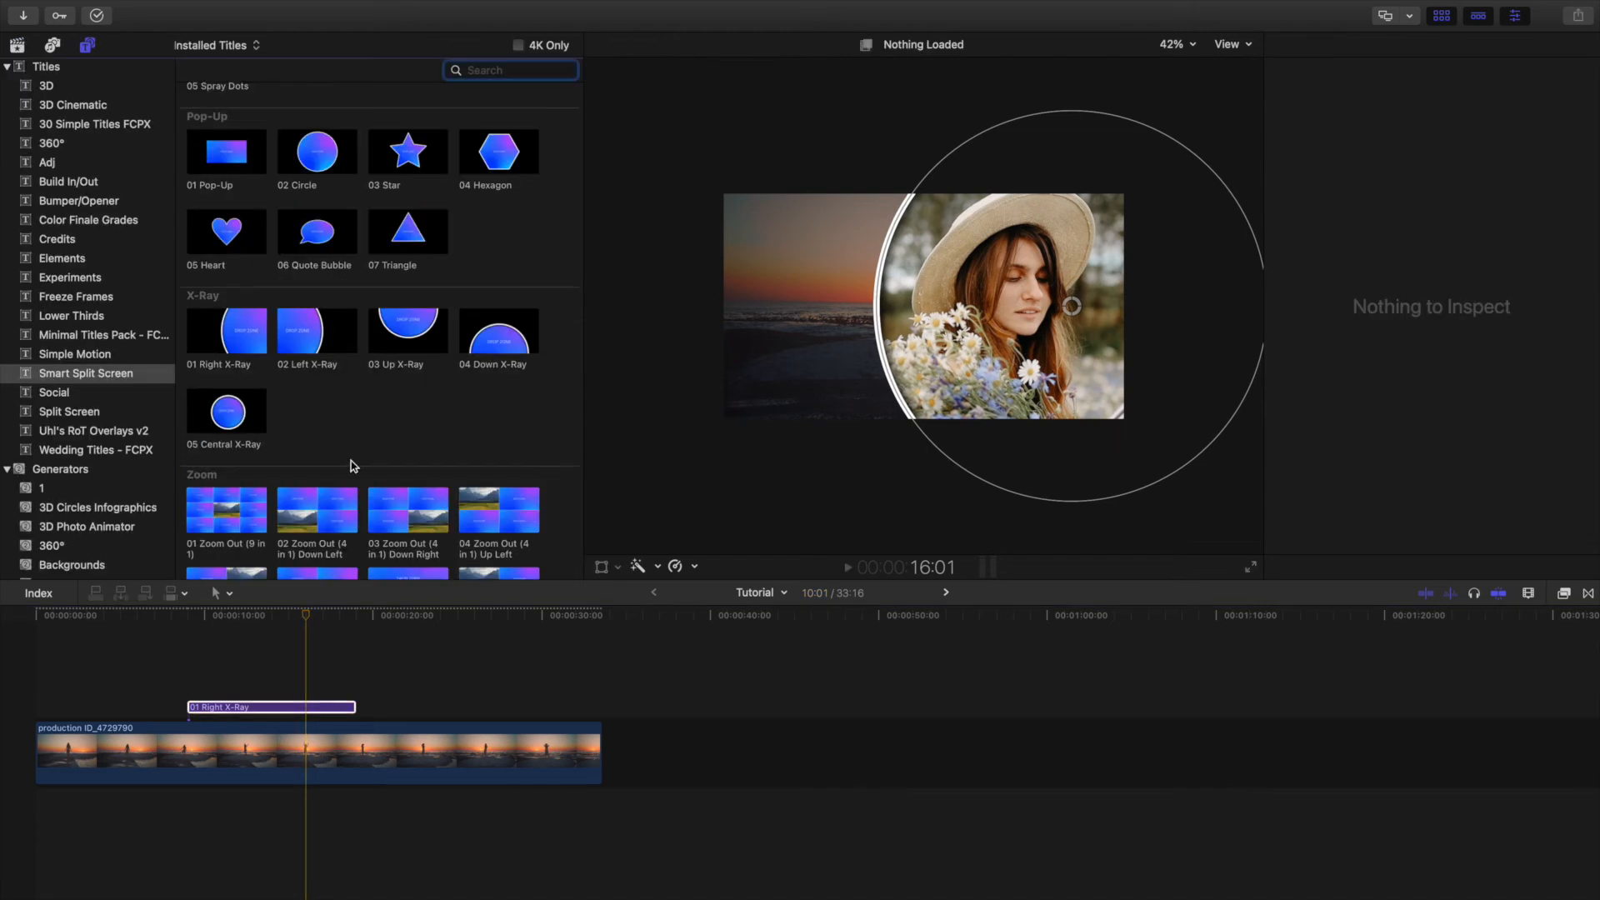
{"action": "scroll", "coordinate": [350, 464], "scroll_direction": "down", "scroll_amount": 5}
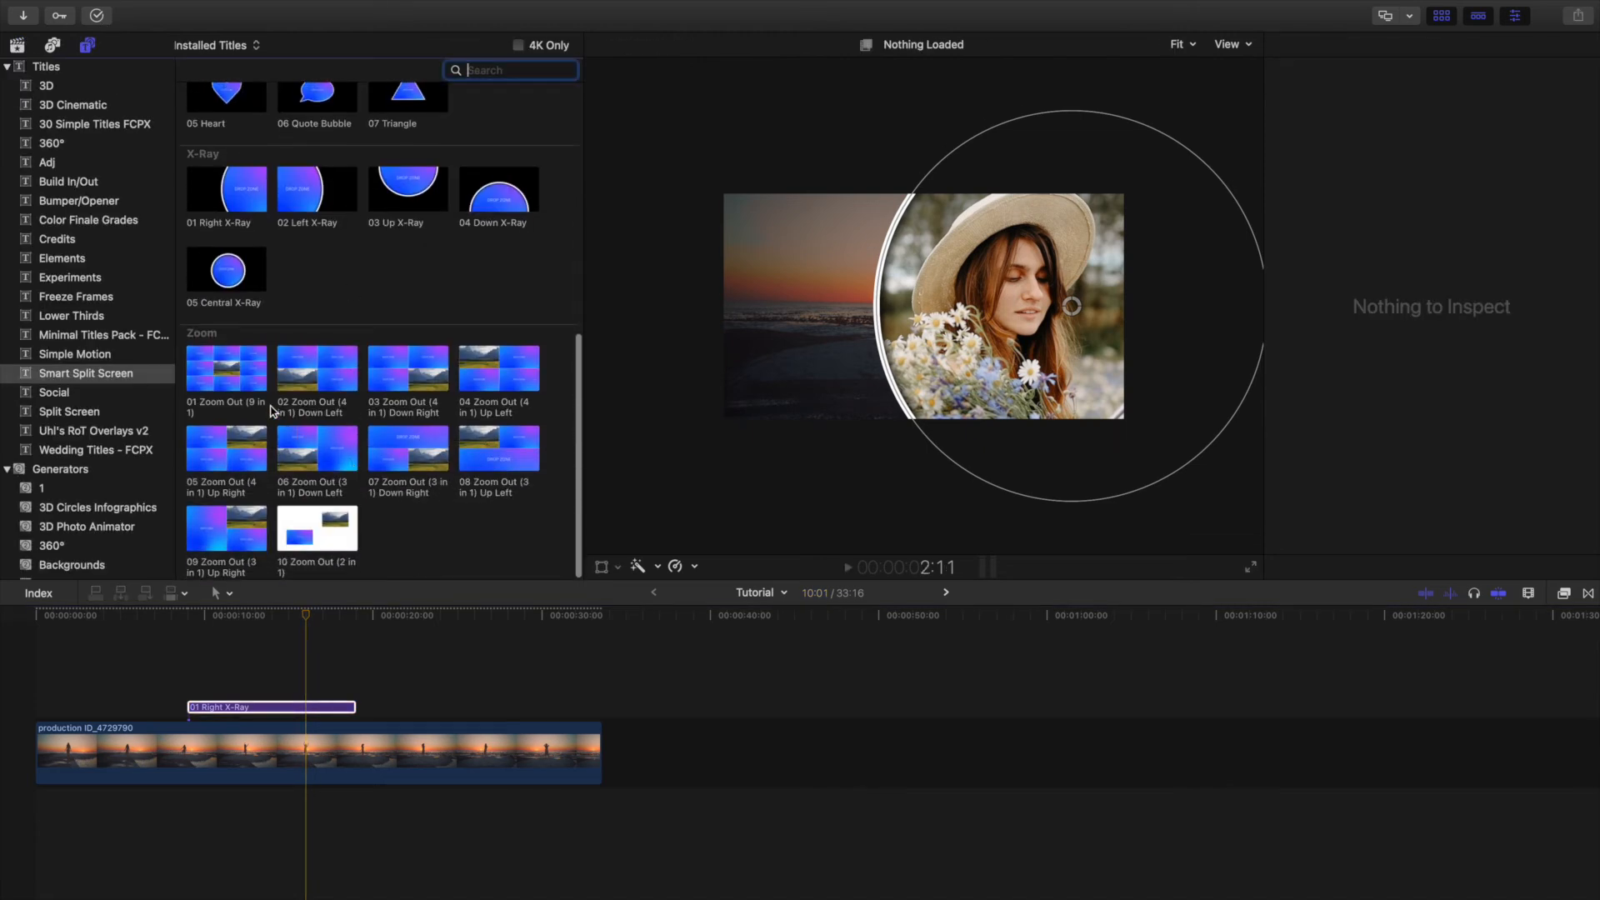
{"action": "scroll", "coordinate": [238, 339], "scroll_direction": "up", "scroll_amount": 1}
{"action": "scroll", "coordinate": [238, 338], "scroll_direction": "down", "scroll_amount": 1}
{"action": "left_click", "coordinate": [215, 379]}
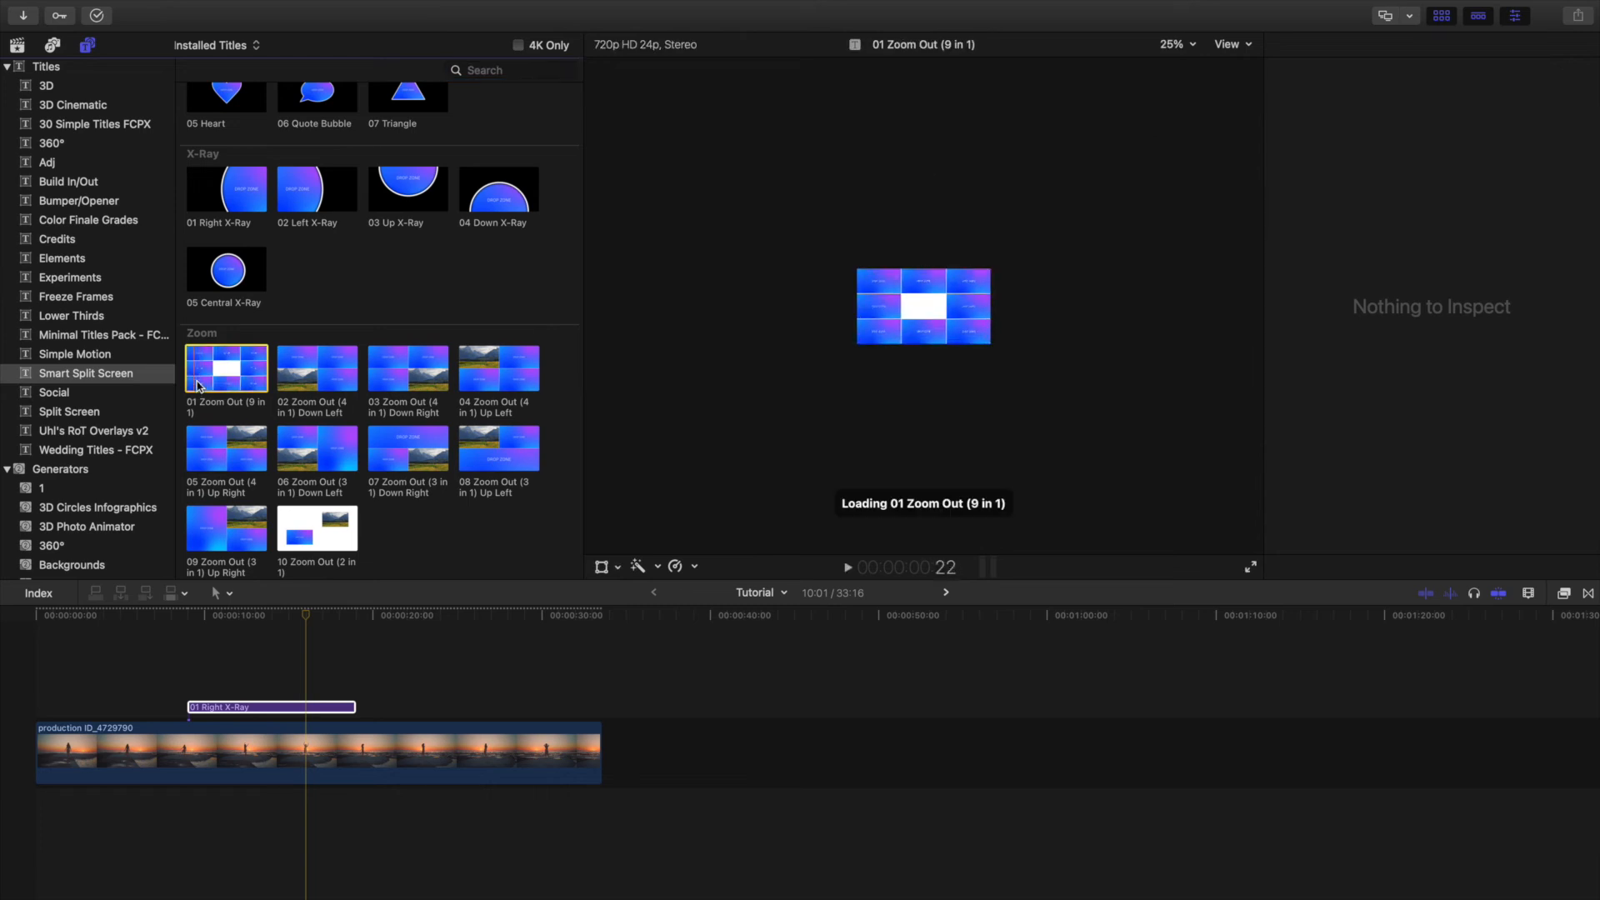
{"action": "scroll", "coordinate": [241, 377], "scroll_direction": "up", "scroll_amount": 3}
{"action": "scroll", "coordinate": [241, 378], "scroll_direction": "down", "scroll_amount": 3}
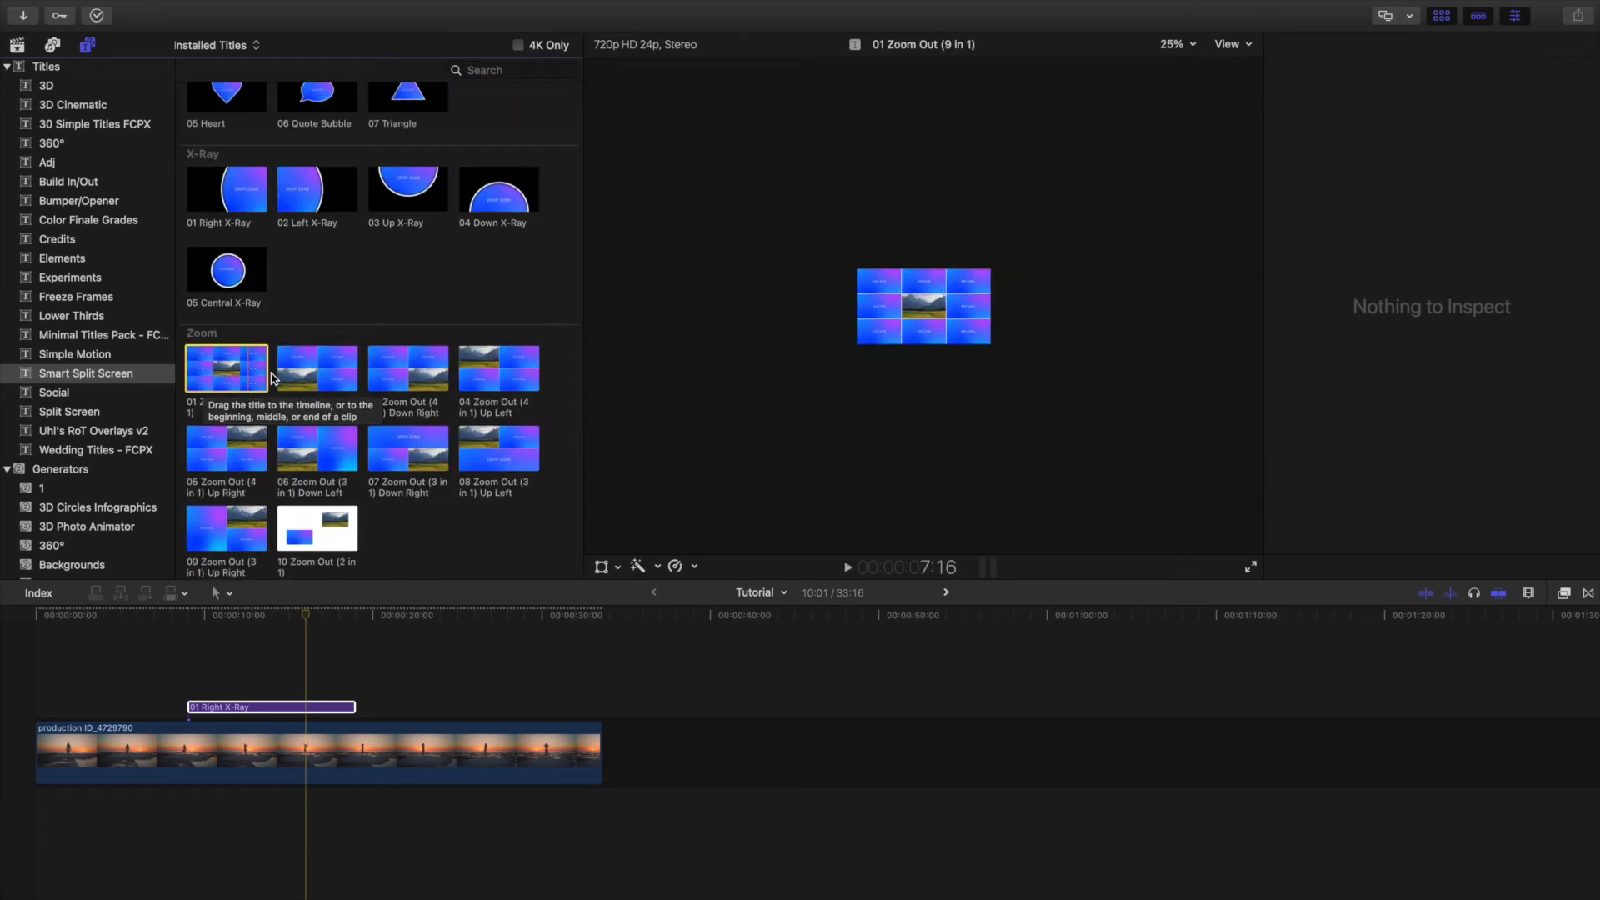
{"action": "left_click", "coordinate": [296, 458]}
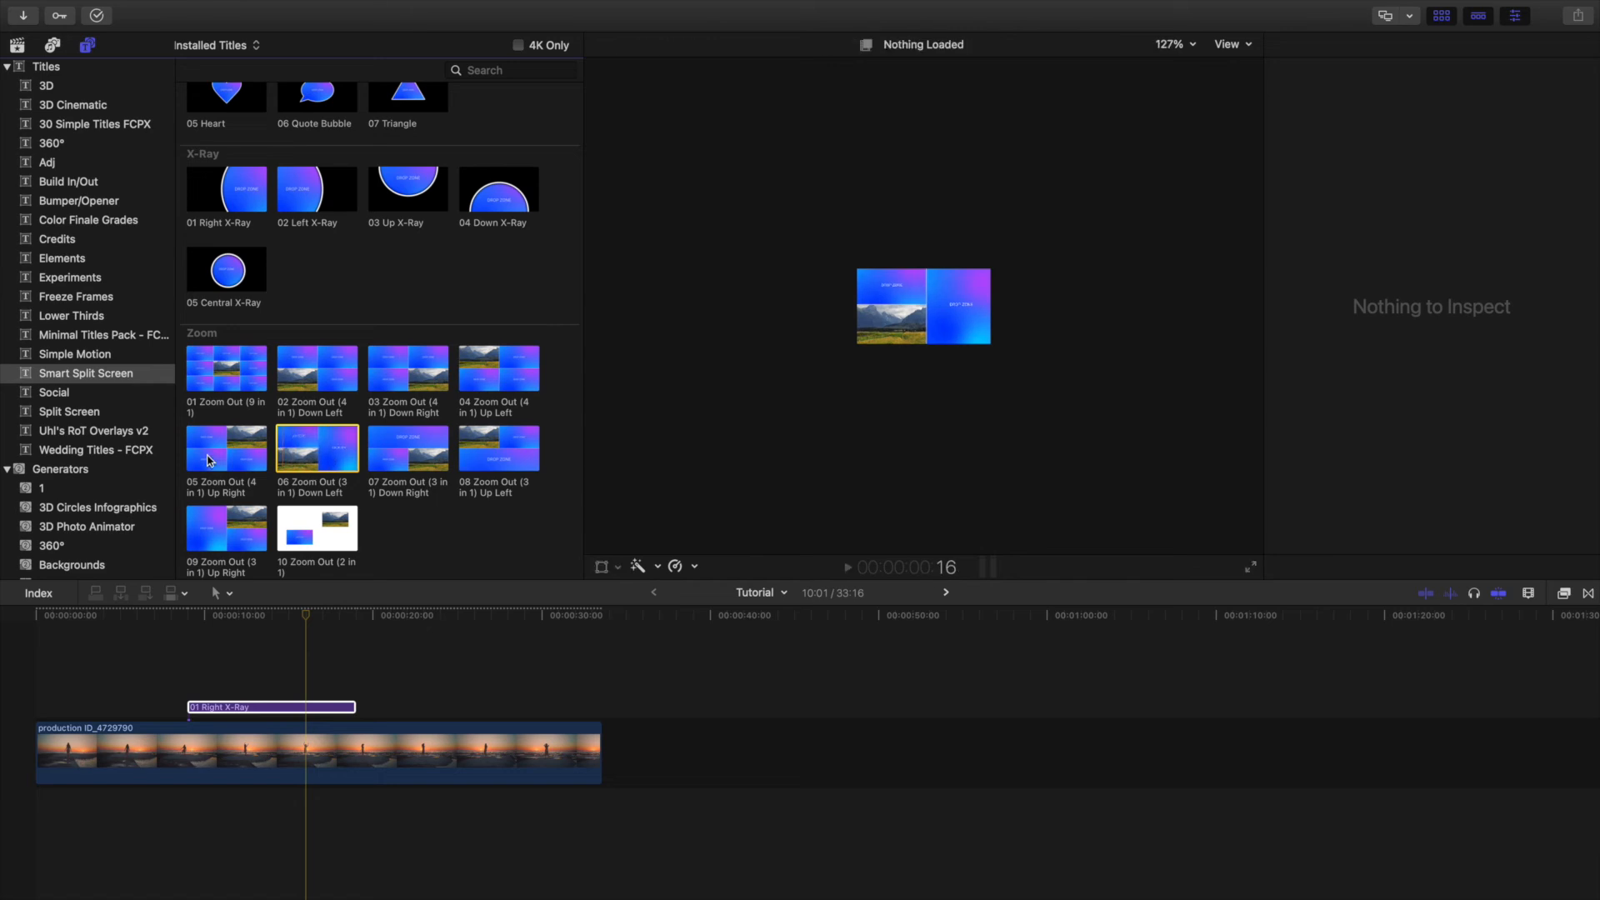
{"action": "left_click_drag", "start_coordinate": [308, 448], "coordinate": [436, 691]}
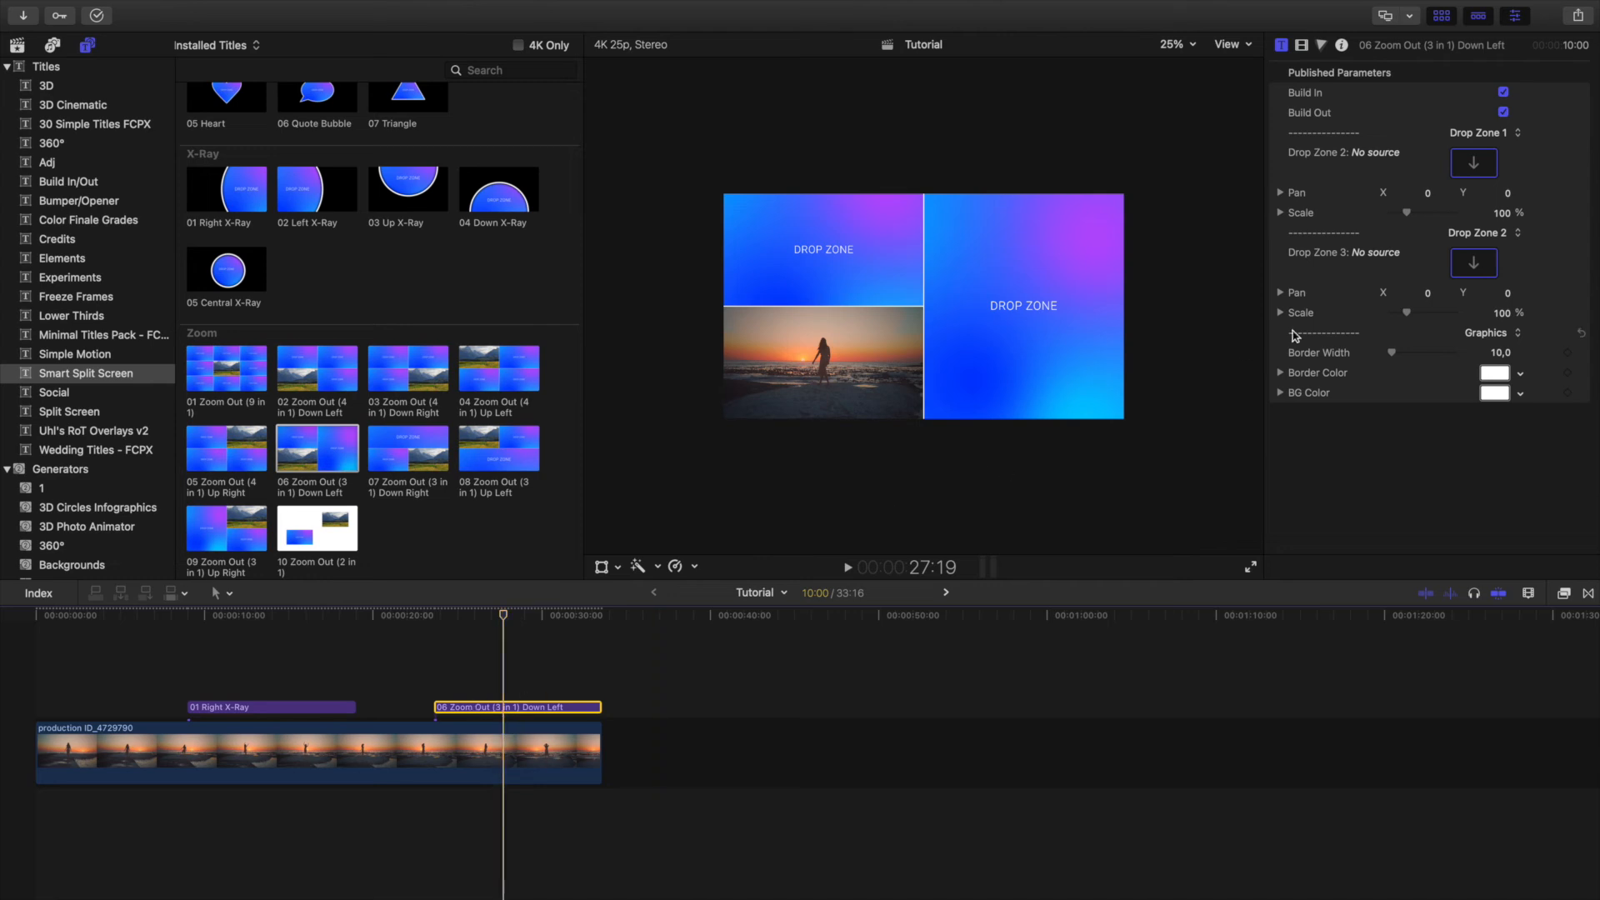
Set the 3 in 1 title's border width to 42.09 and move the title to about 3 seconds, overlapping the Right X-Ray title.
{"action": "left_click_drag", "start_coordinate": [1393, 356], "coordinate": [1399, 358]}
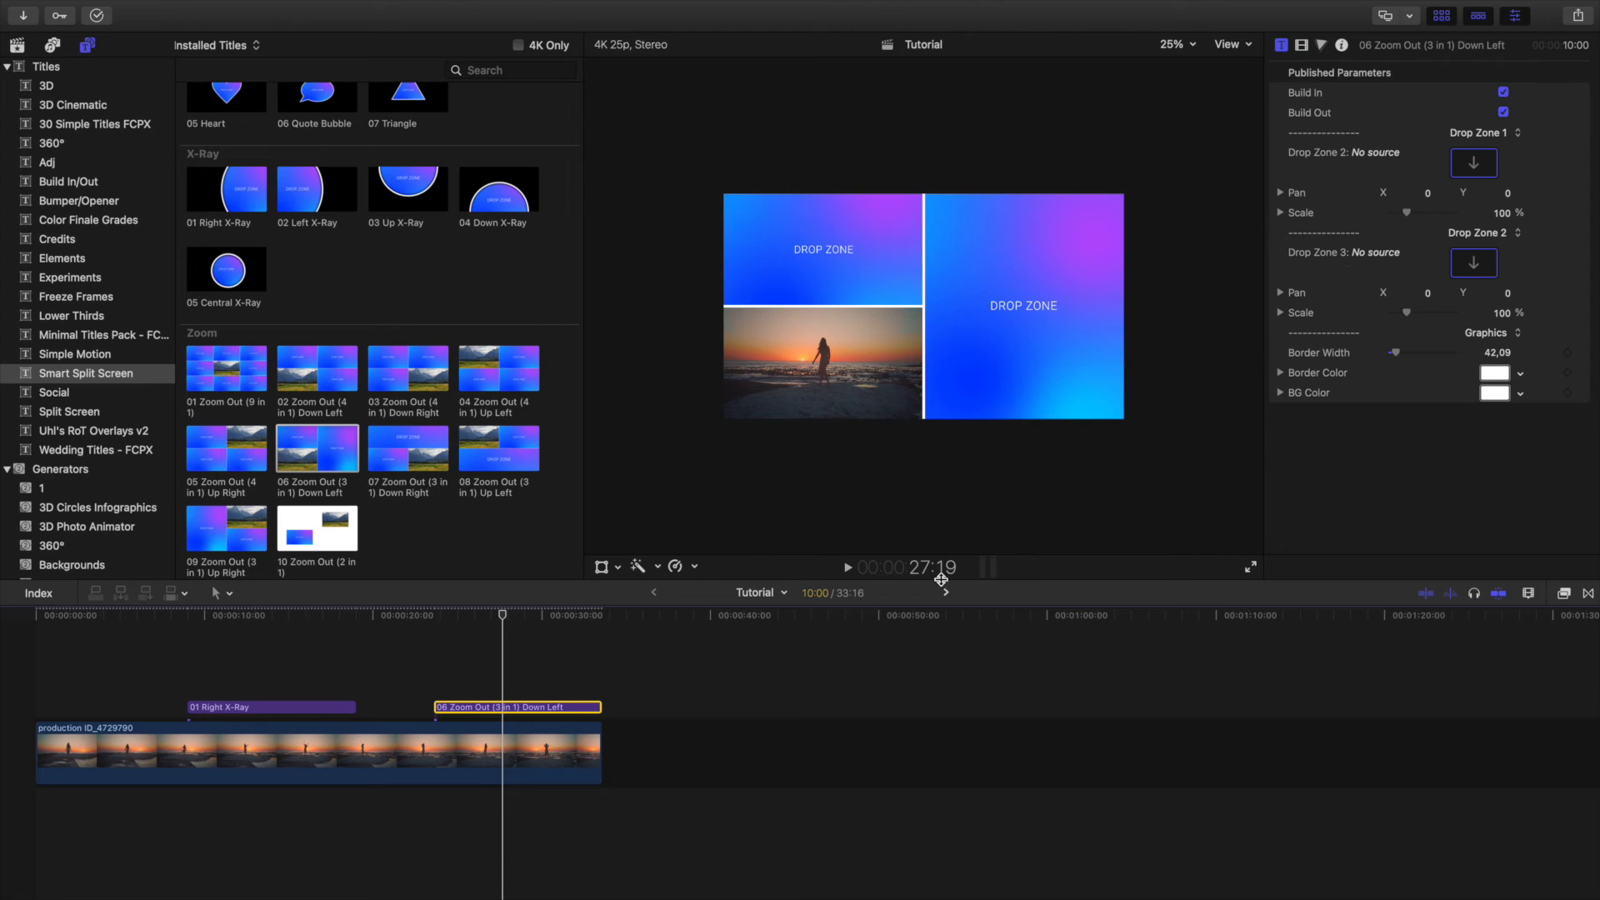
{"action": "left_click", "coordinate": [511, 616]}
{"action": "left_click_drag", "start_coordinate": [458, 707], "coordinate": [114, 685]}
Add the 10 Zoom Out (2 in 1) title above the beach clip at about 23 seconds and play its opening.
{"action": "left_click_drag", "start_coordinate": [319, 542], "coordinate": [389, 644]}
{"action": "left_click", "coordinate": [403, 618]}
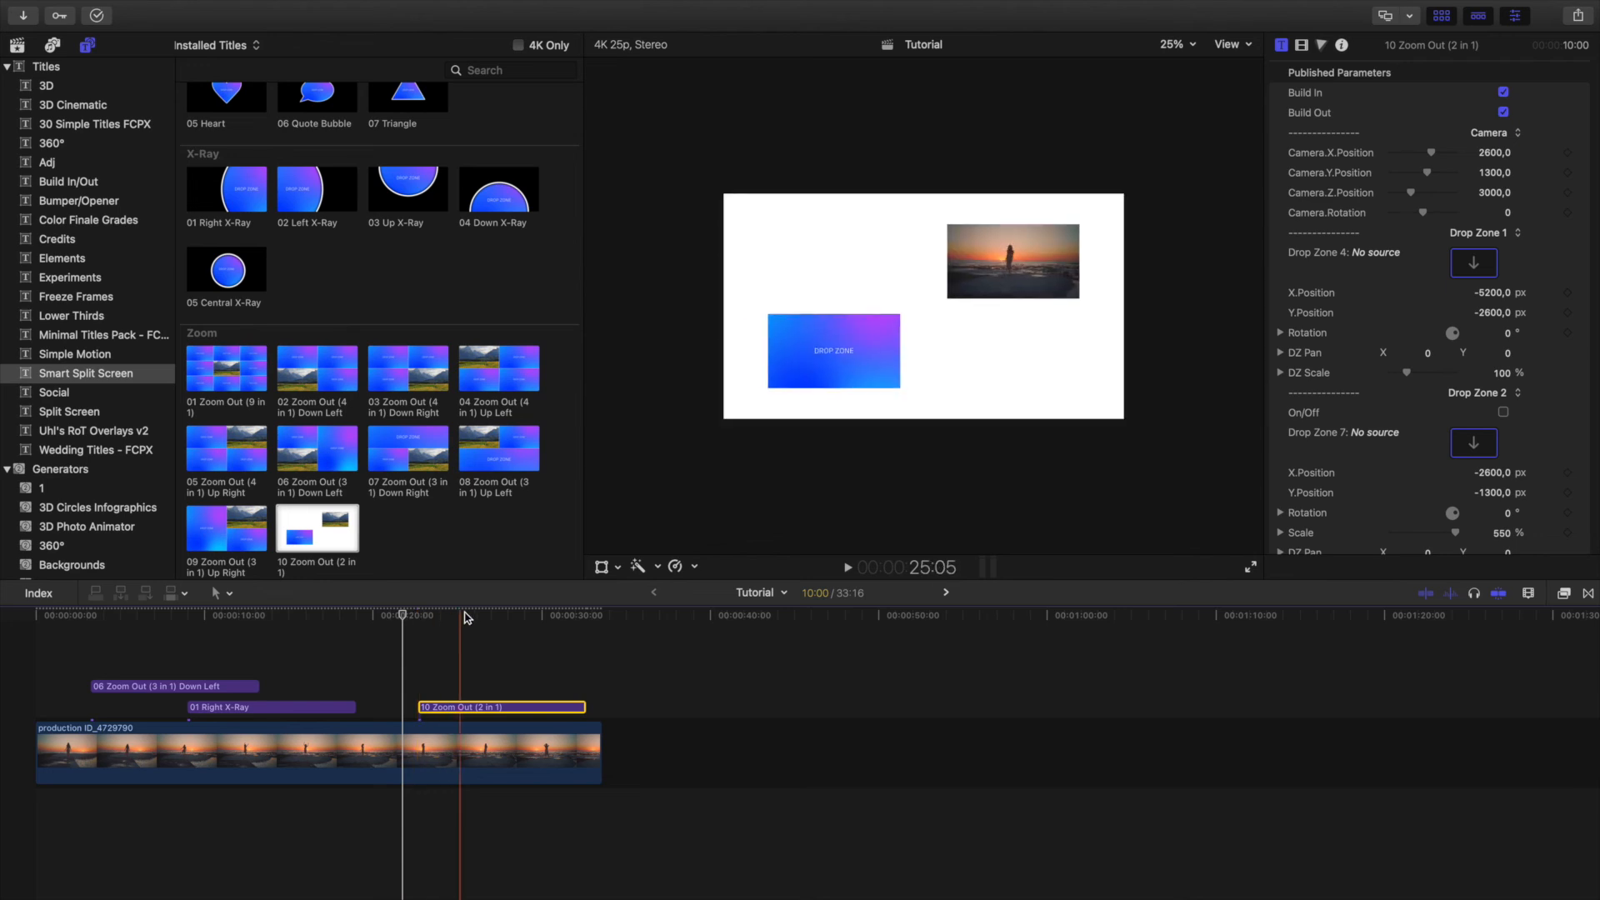
{"action": "key", "text": "space"}
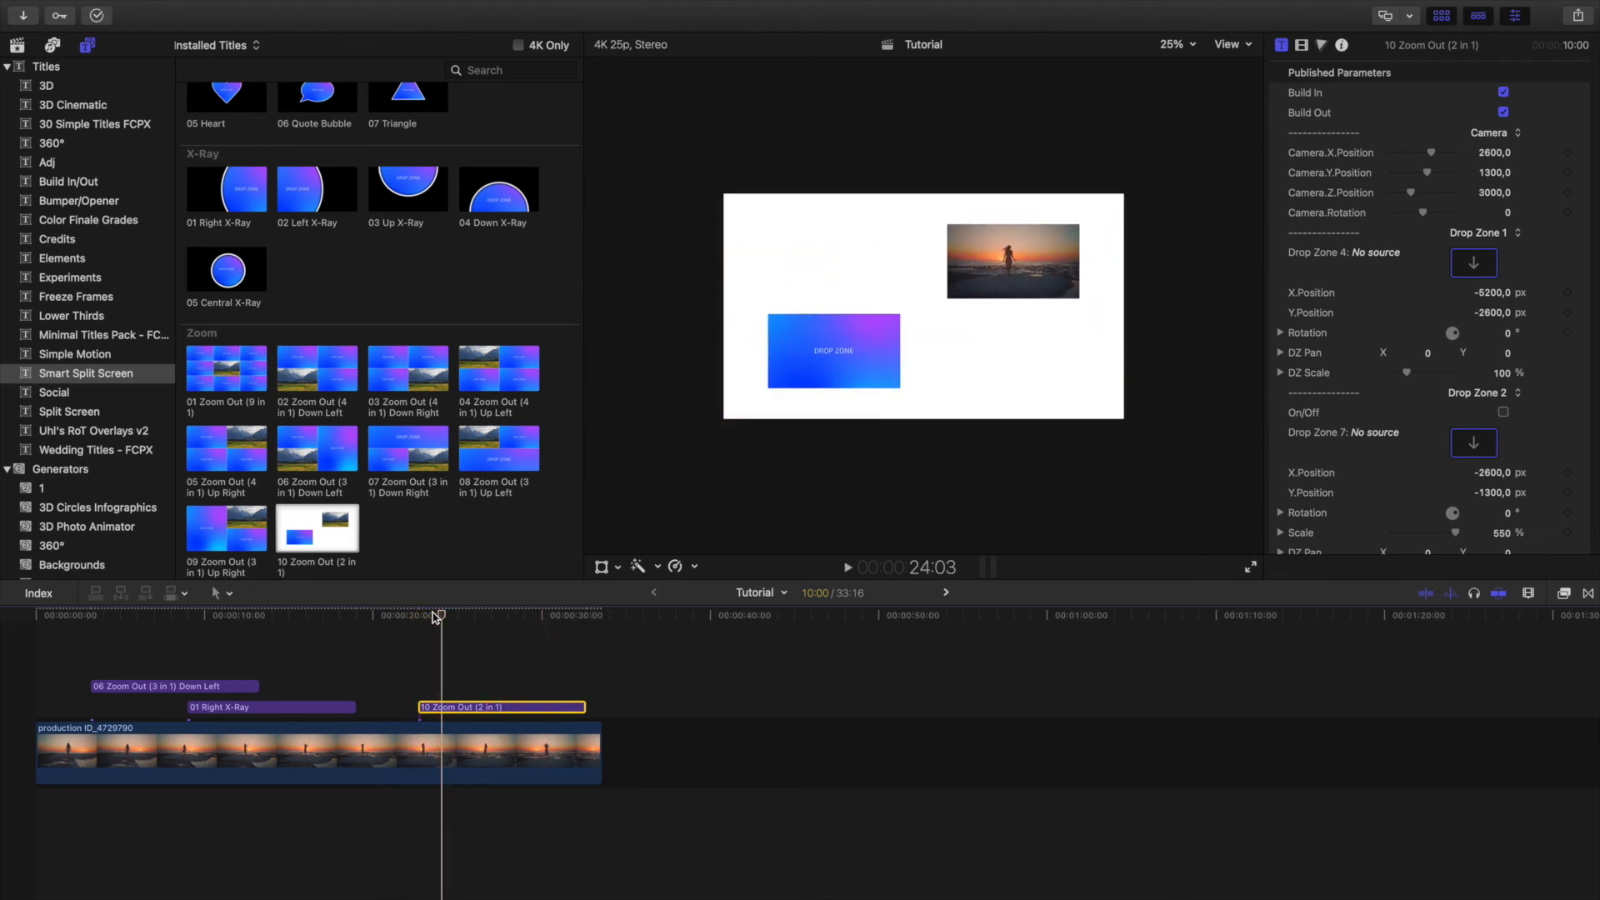
Set the 2 in 1 title's camera to X 2442.78, Y 1348.23, Z 4773.95 and rotation 23.48, and rotate Drop Zone 1 to -35.9°.
{"action": "left_click_drag", "start_coordinate": [1430, 154], "coordinate": [1426, 218]}
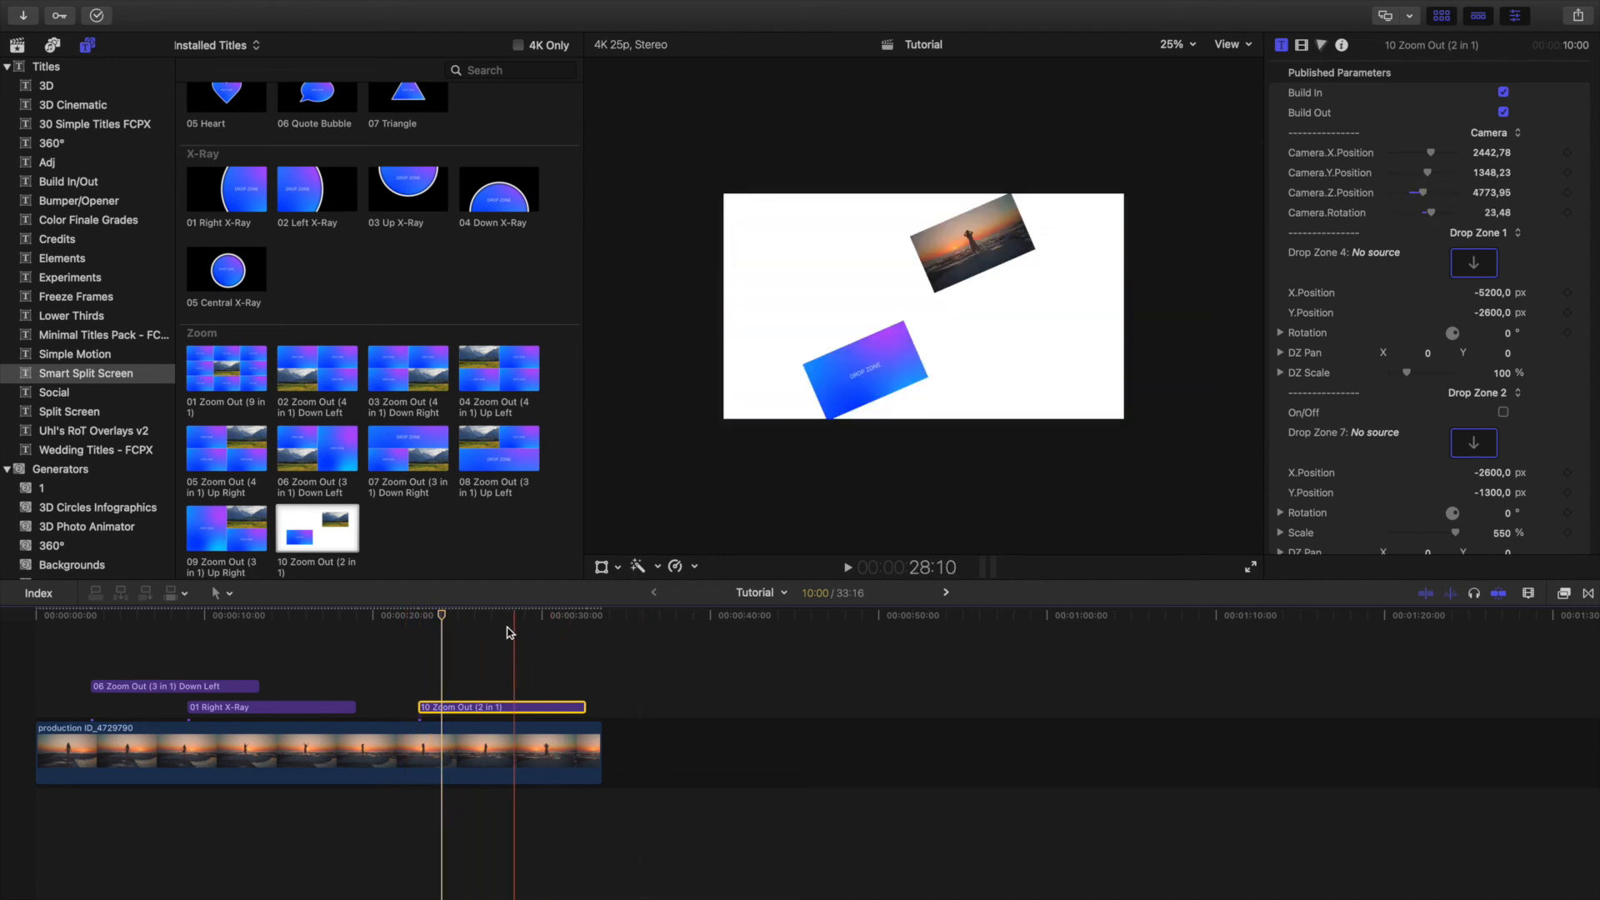
{"action": "left_click", "coordinate": [467, 621]}
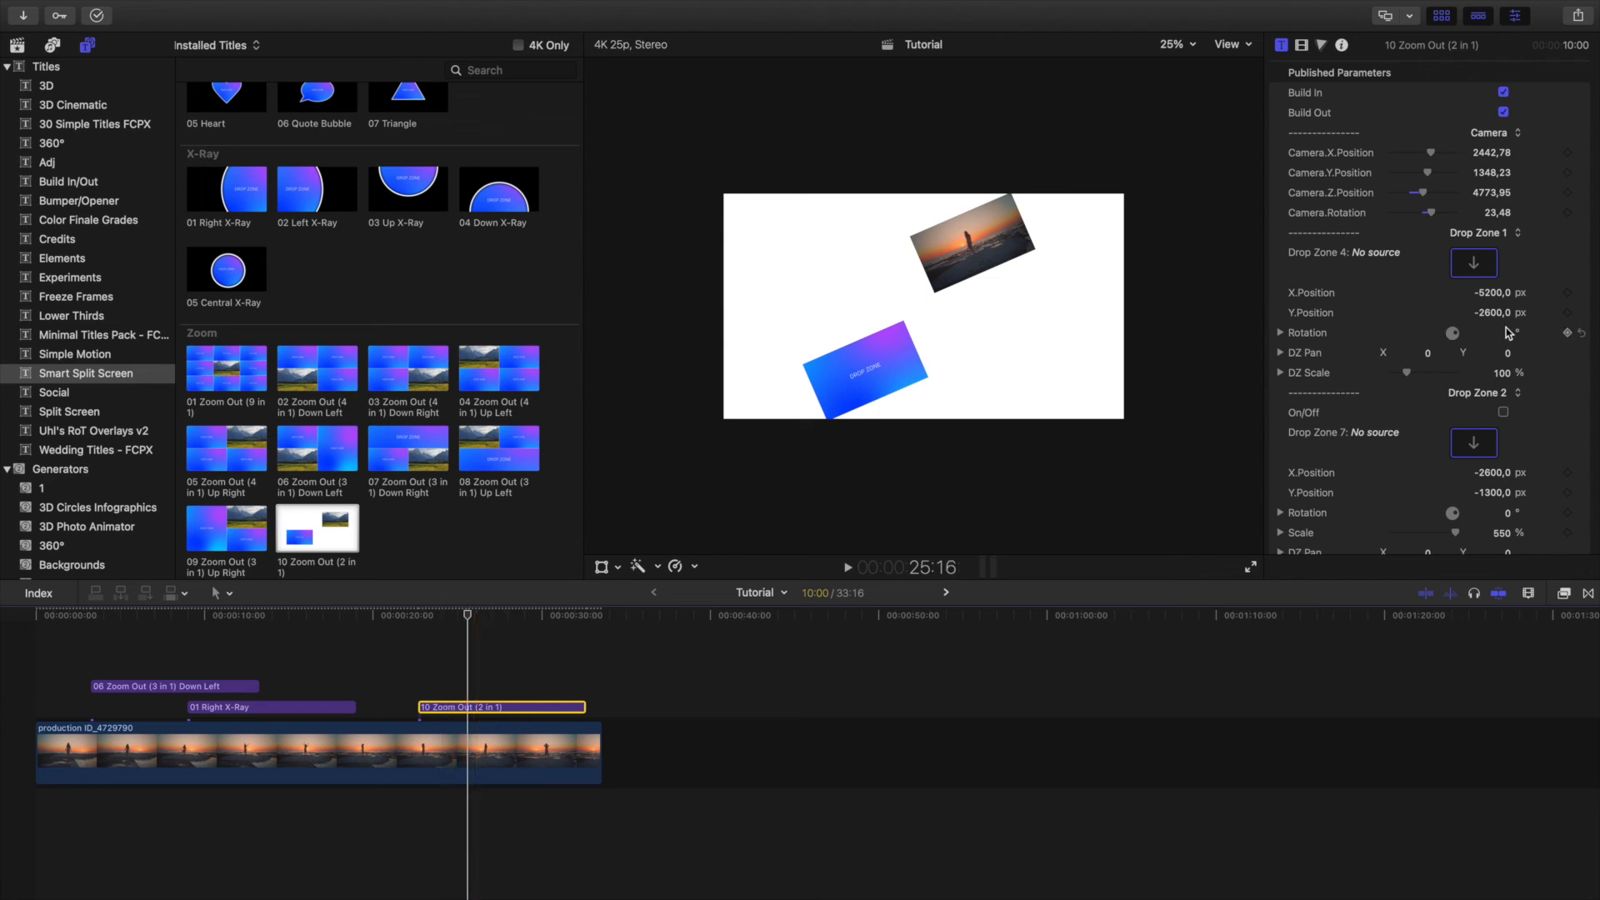
{"action": "left_click_drag", "start_coordinate": [1510, 335], "coordinate": [1511, 335]}
{"action": "scroll", "coordinate": [1382, 408], "scroll_direction": "down", "scroll_amount": 3}
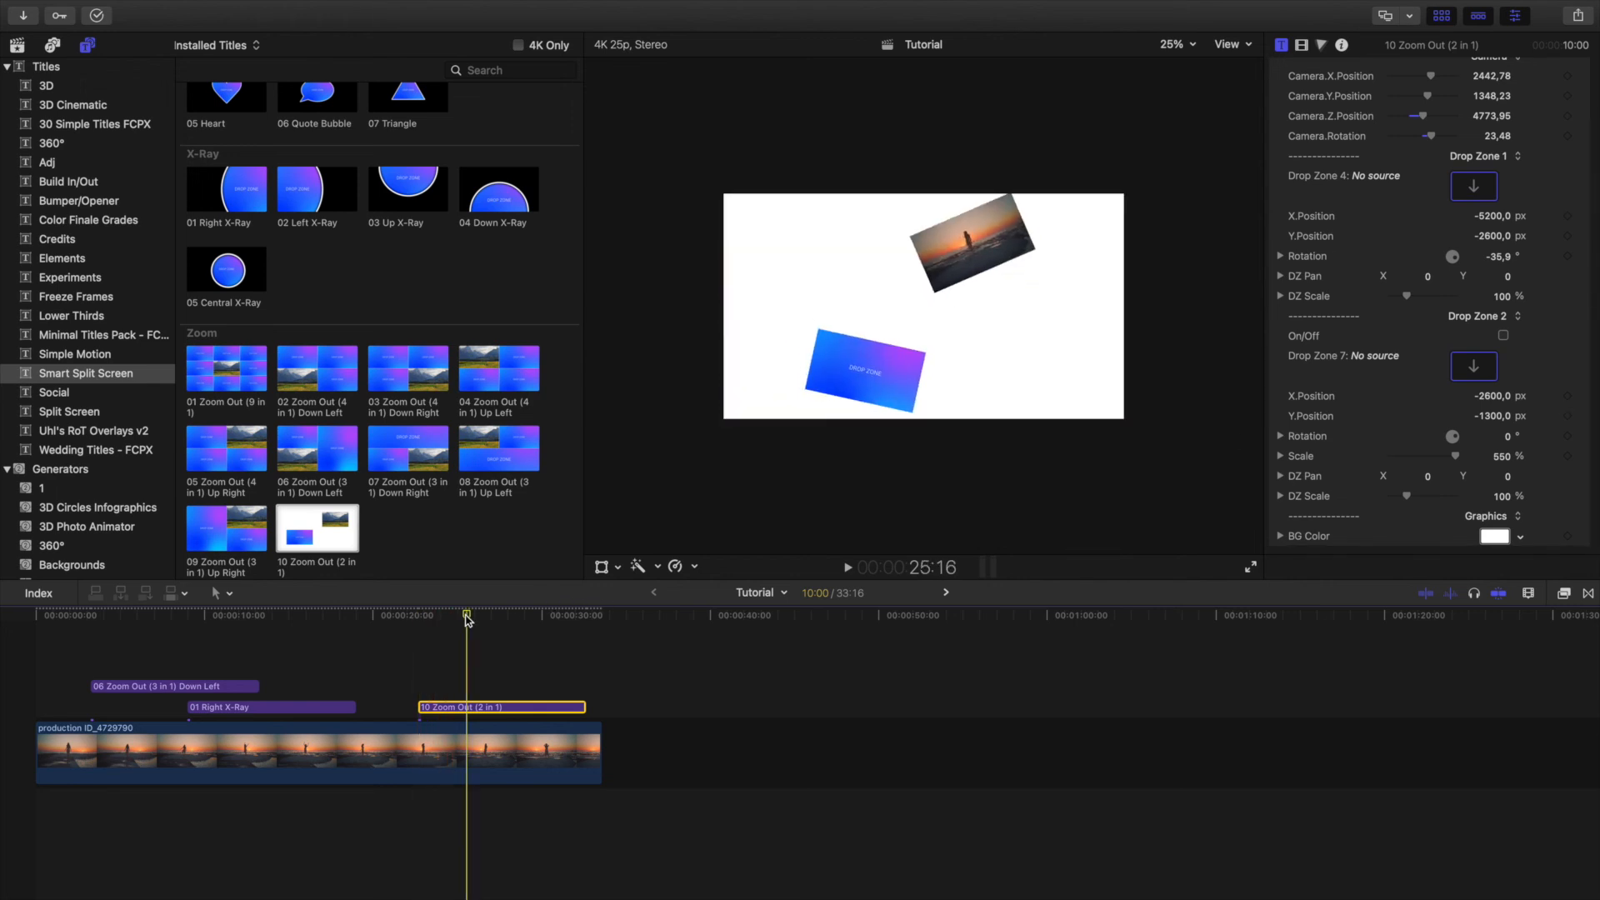
{"action": "scroll", "coordinate": [1329, 441], "scroll_direction": "down", "scroll_amount": 1}
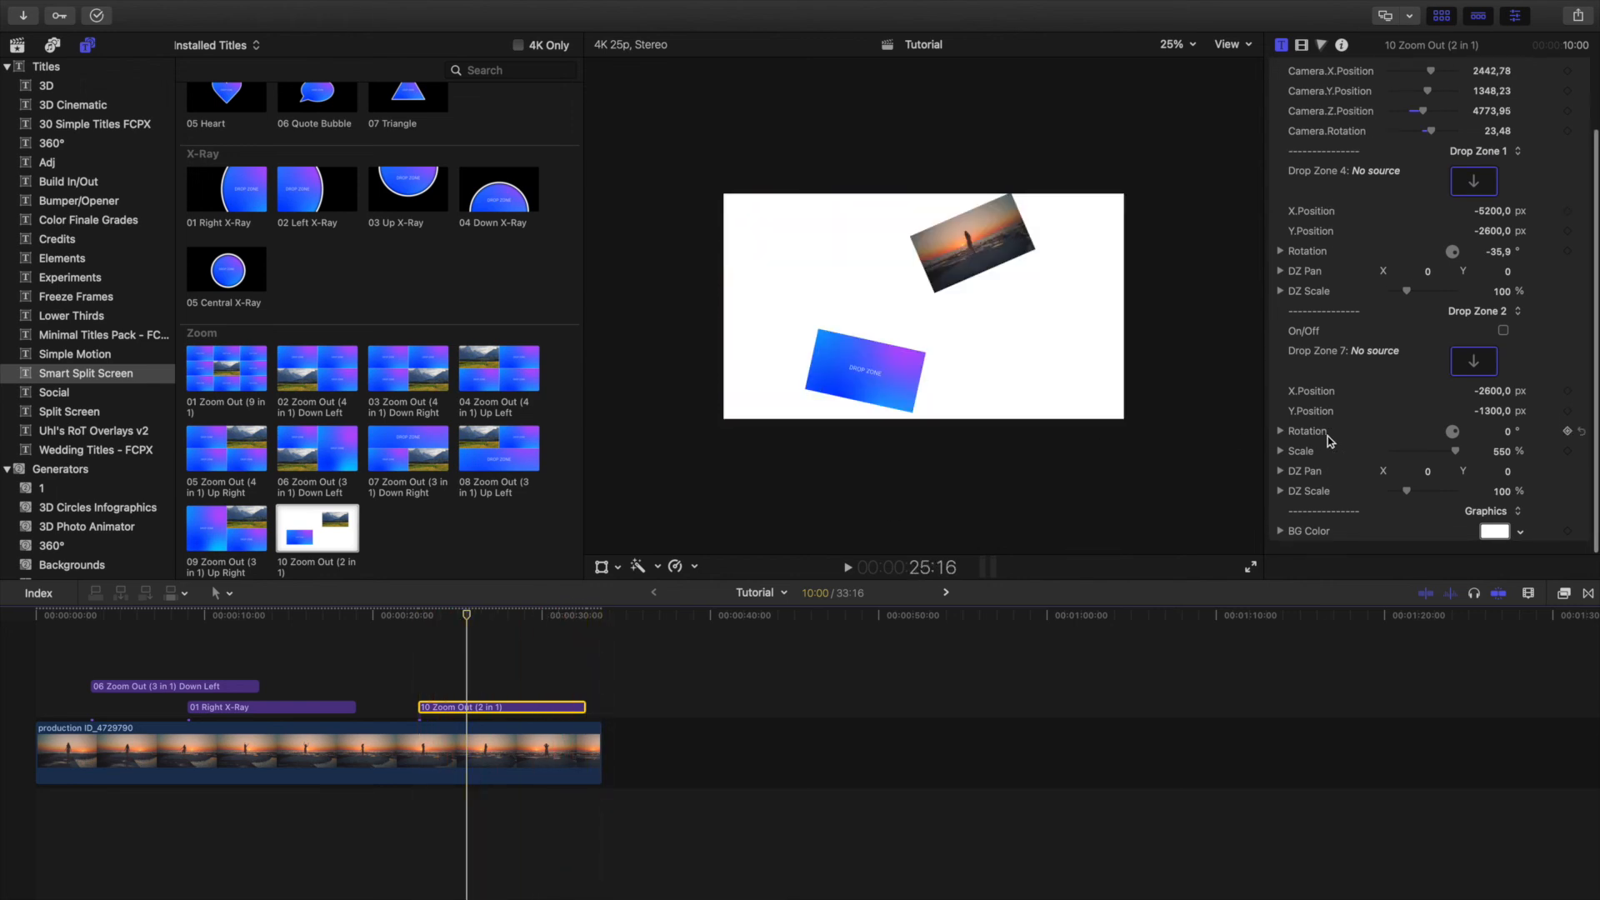
{"action": "left_click", "coordinate": [547, 621]}
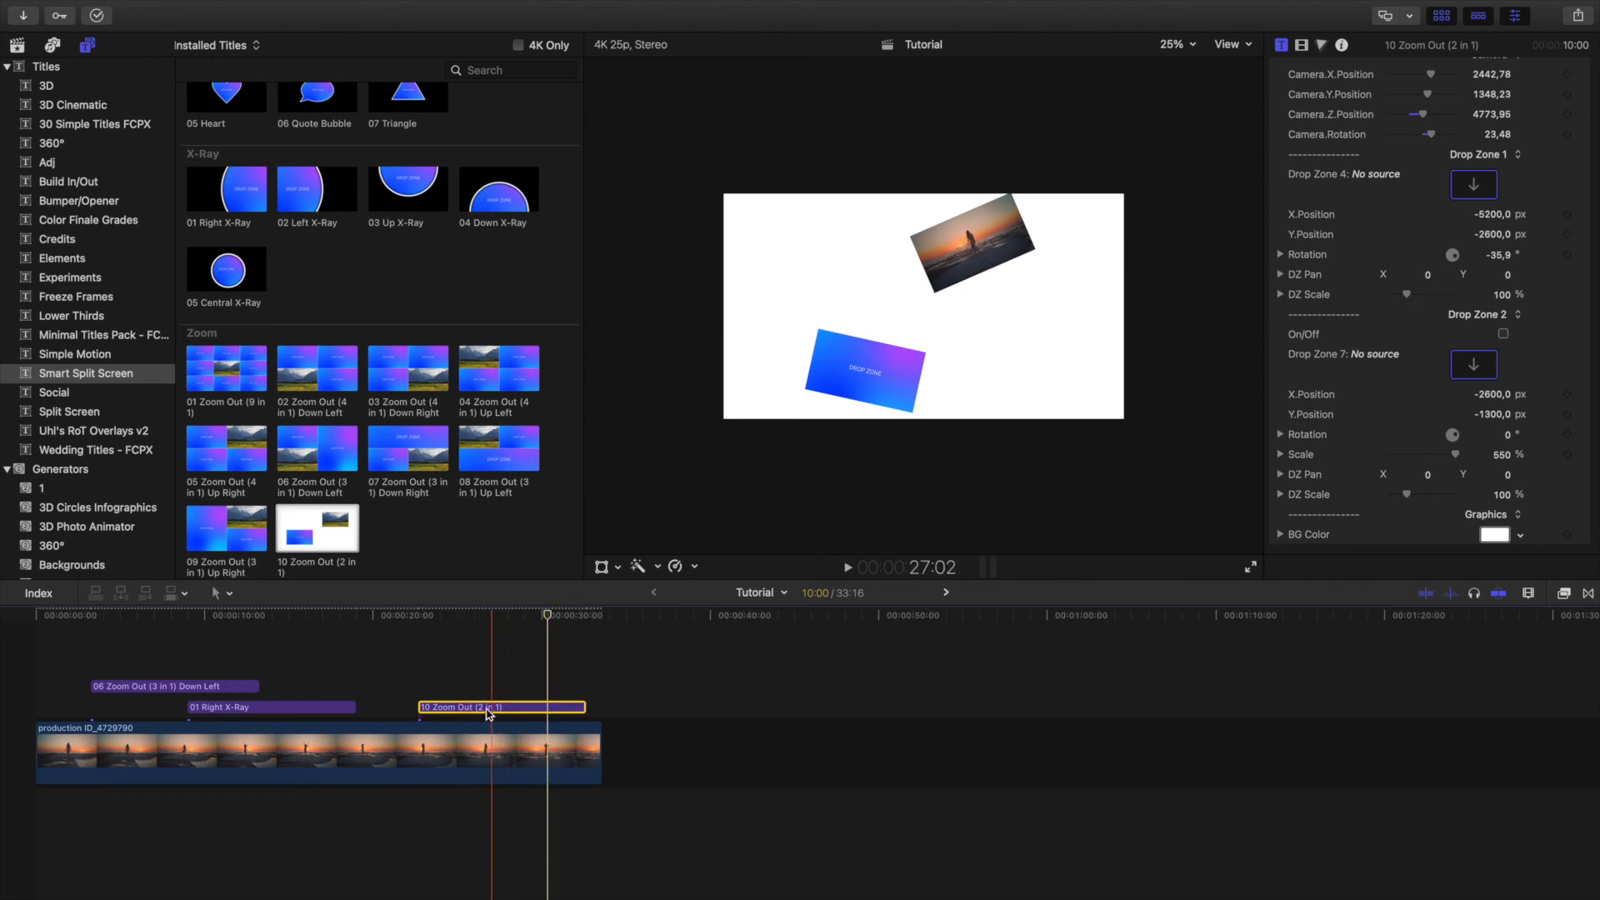
Delete the 10 Zoom Out, 06 Zoom Out and 01 Right X-Ray titles from the timeline.
{"action": "key", "text": "Delete"}
{"action": "left_click", "coordinate": [225, 686]}
{"action": "key", "text": "Delete"}
{"action": "left_click", "coordinate": [236, 706]}
{"action": "key", "text": "Delete"}
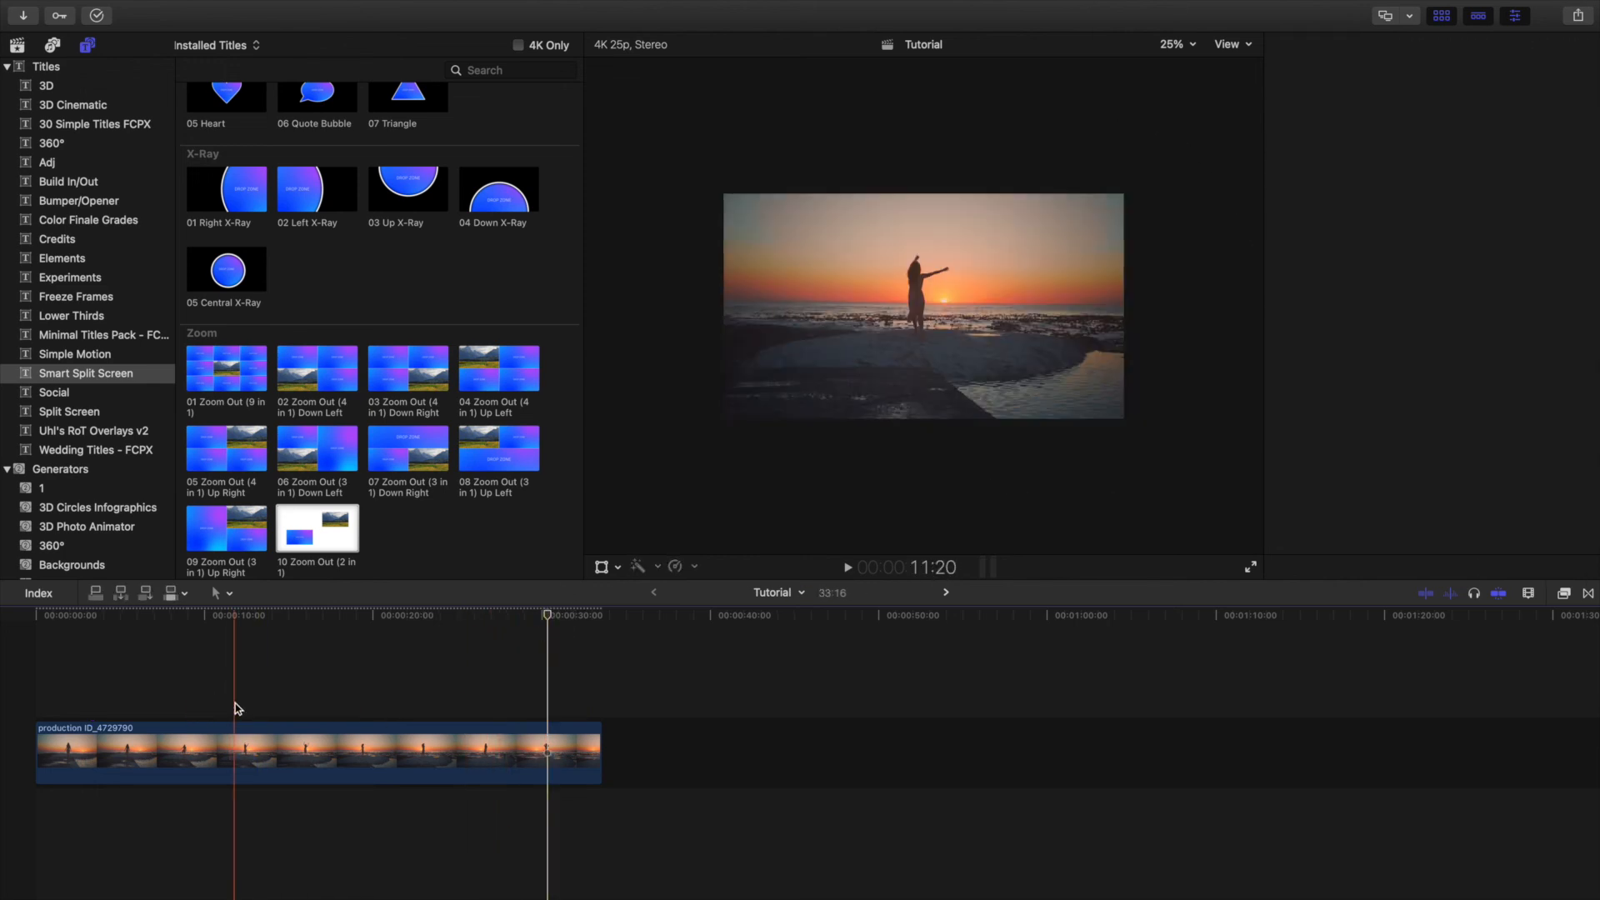
Add the Classic 01 Right Slide title at 17:03, stack 03 Up Slide directly above it, and start playback.
{"action": "scroll", "coordinate": [341, 407], "scroll_direction": "up", "scroll_amount": 5}
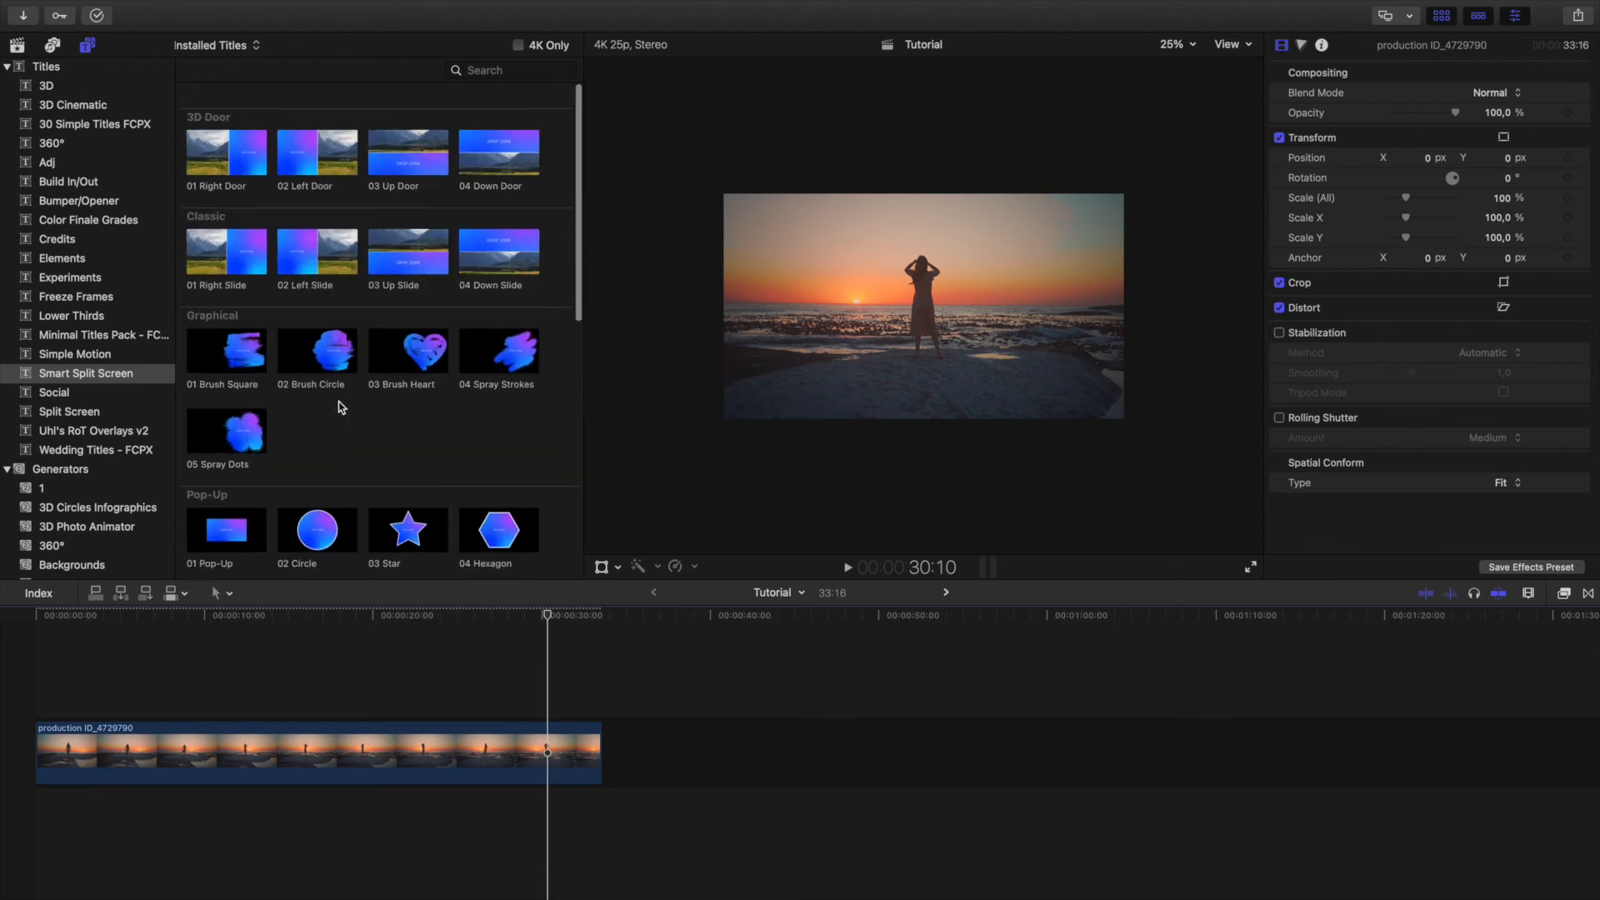
{"action": "left_click", "coordinate": [222, 249]}
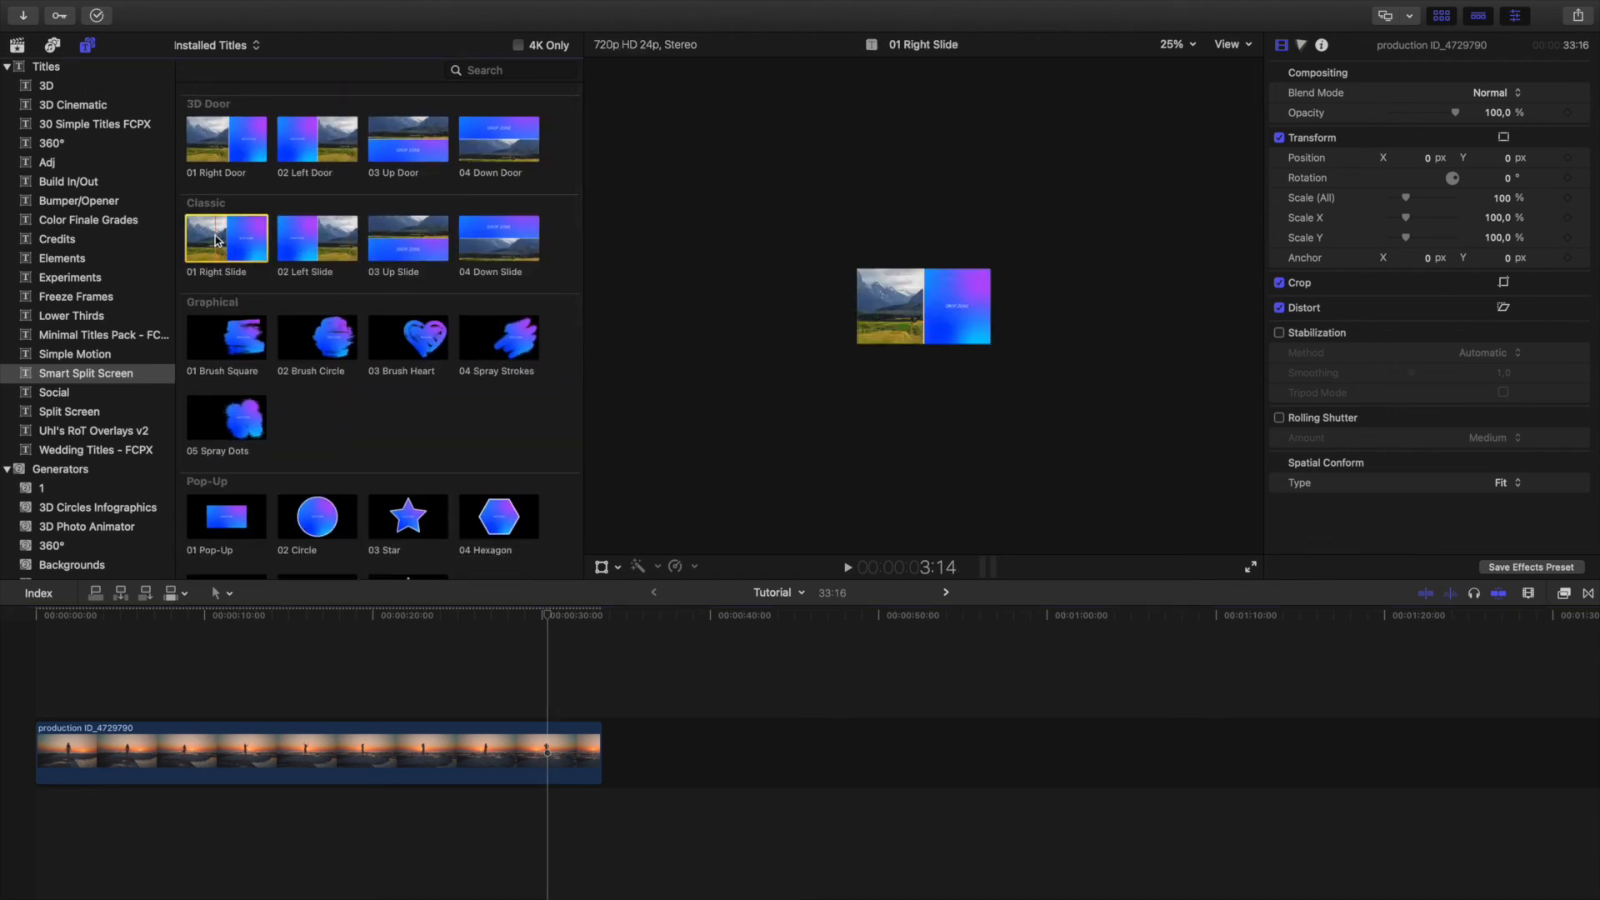
{"action": "left_click_drag", "start_coordinate": [215, 240], "coordinate": [324, 704]}
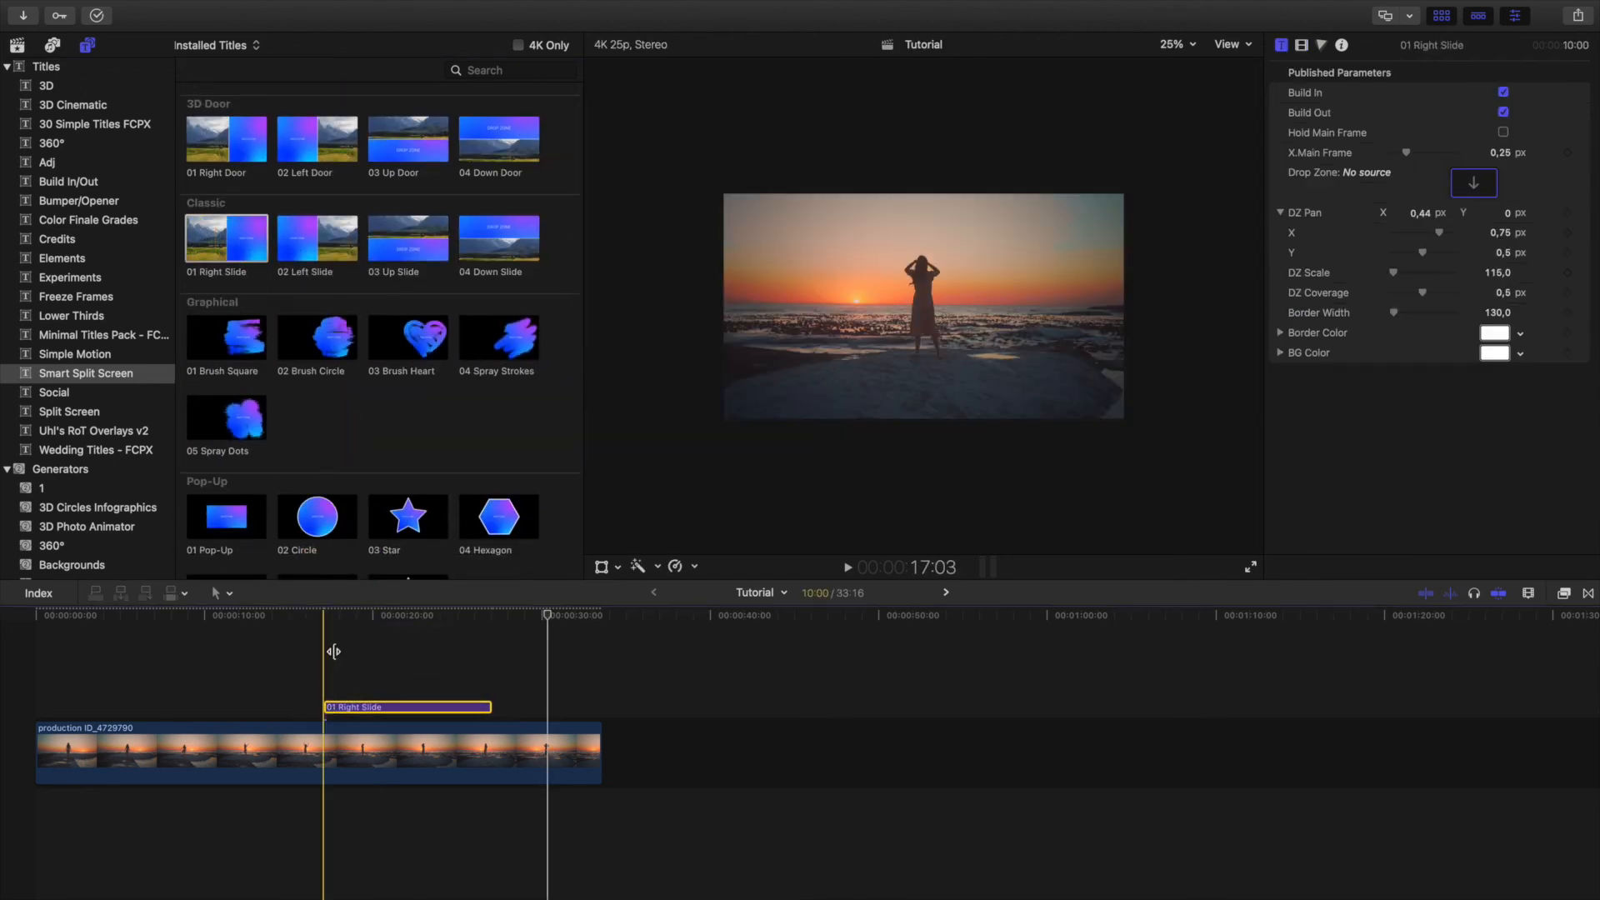
{"action": "left_click_drag", "start_coordinate": [405, 242], "coordinate": [327, 687]}
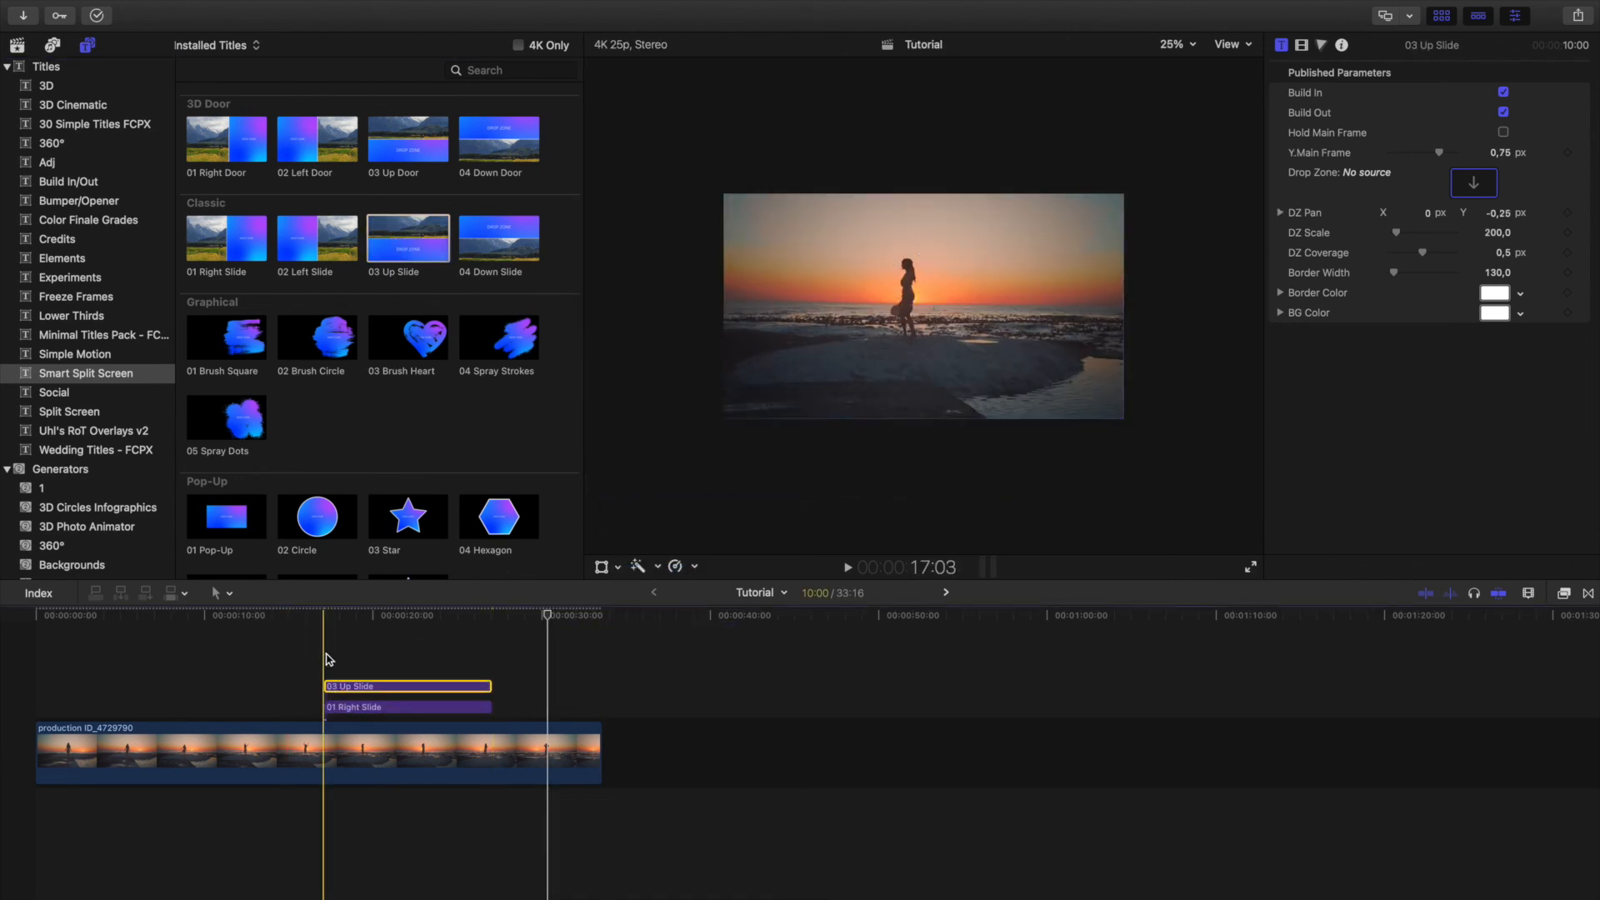
{"action": "key", "text": "space"}
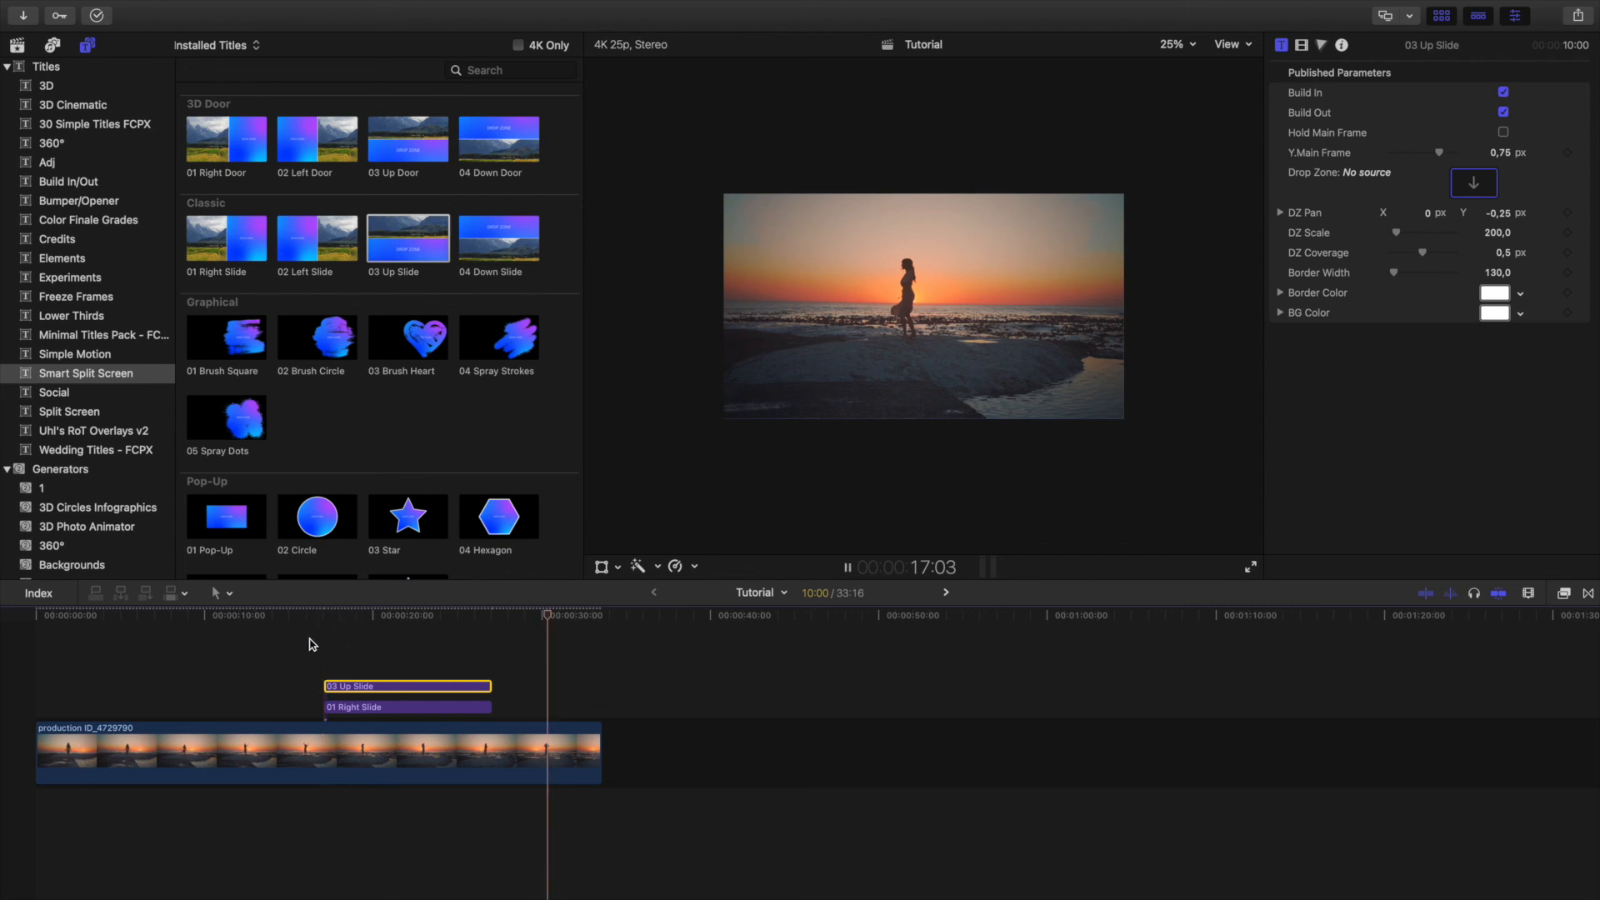
Play the stacked titles to 20:22 and set the 01 Right Slide title's X.Main Frame to 0.31.
{"action": "left_click", "coordinate": [329, 625]}
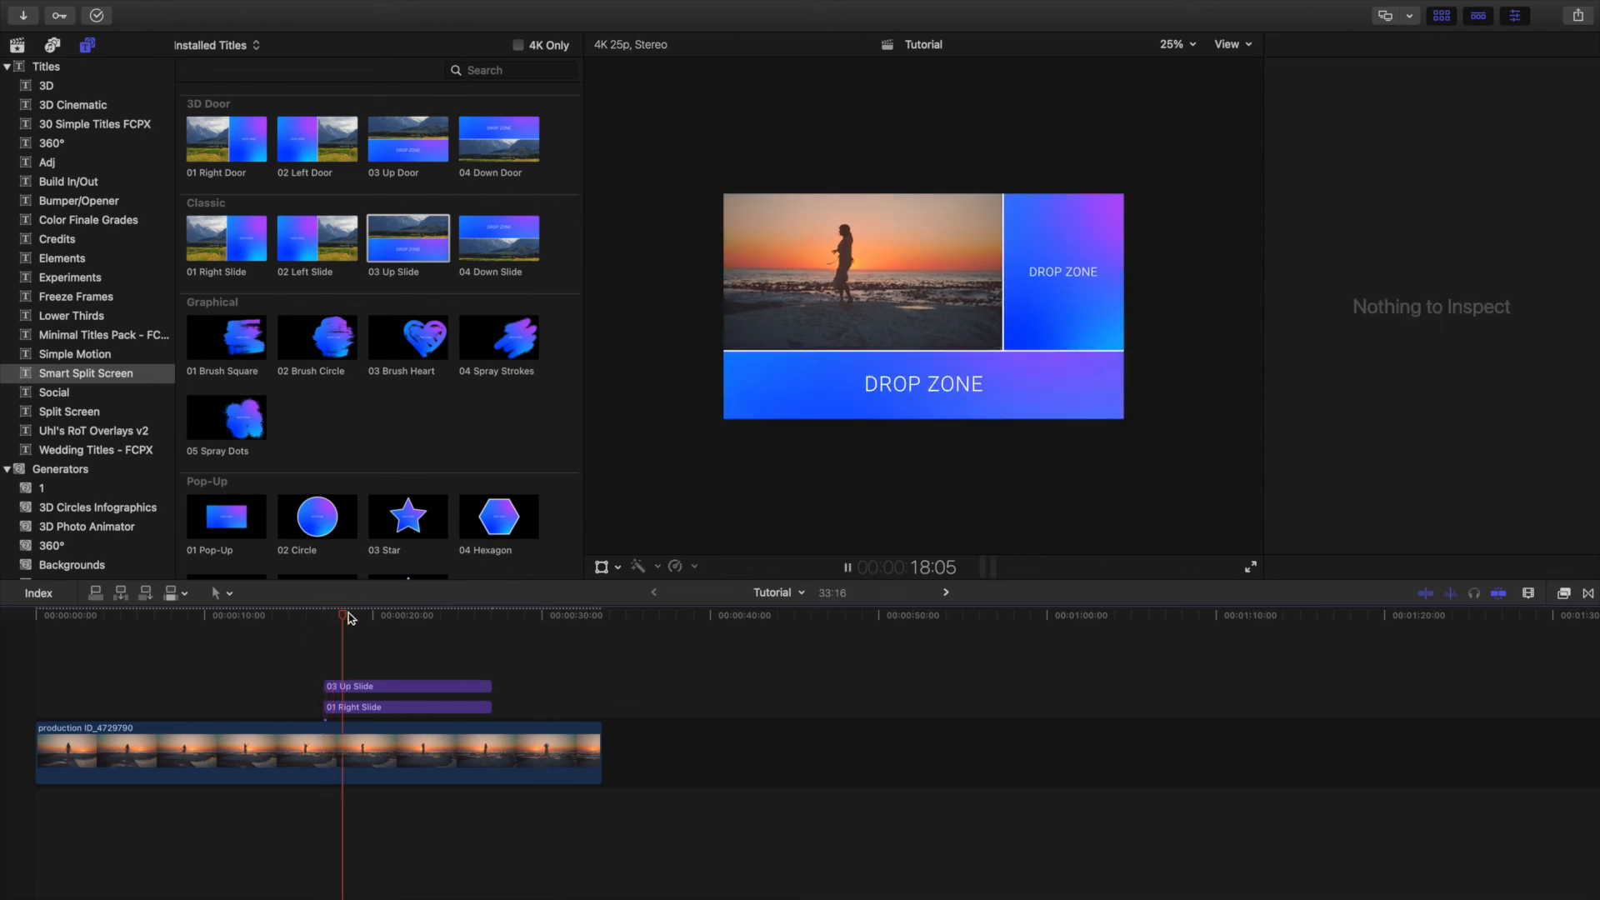
{"action": "key", "text": "space"}
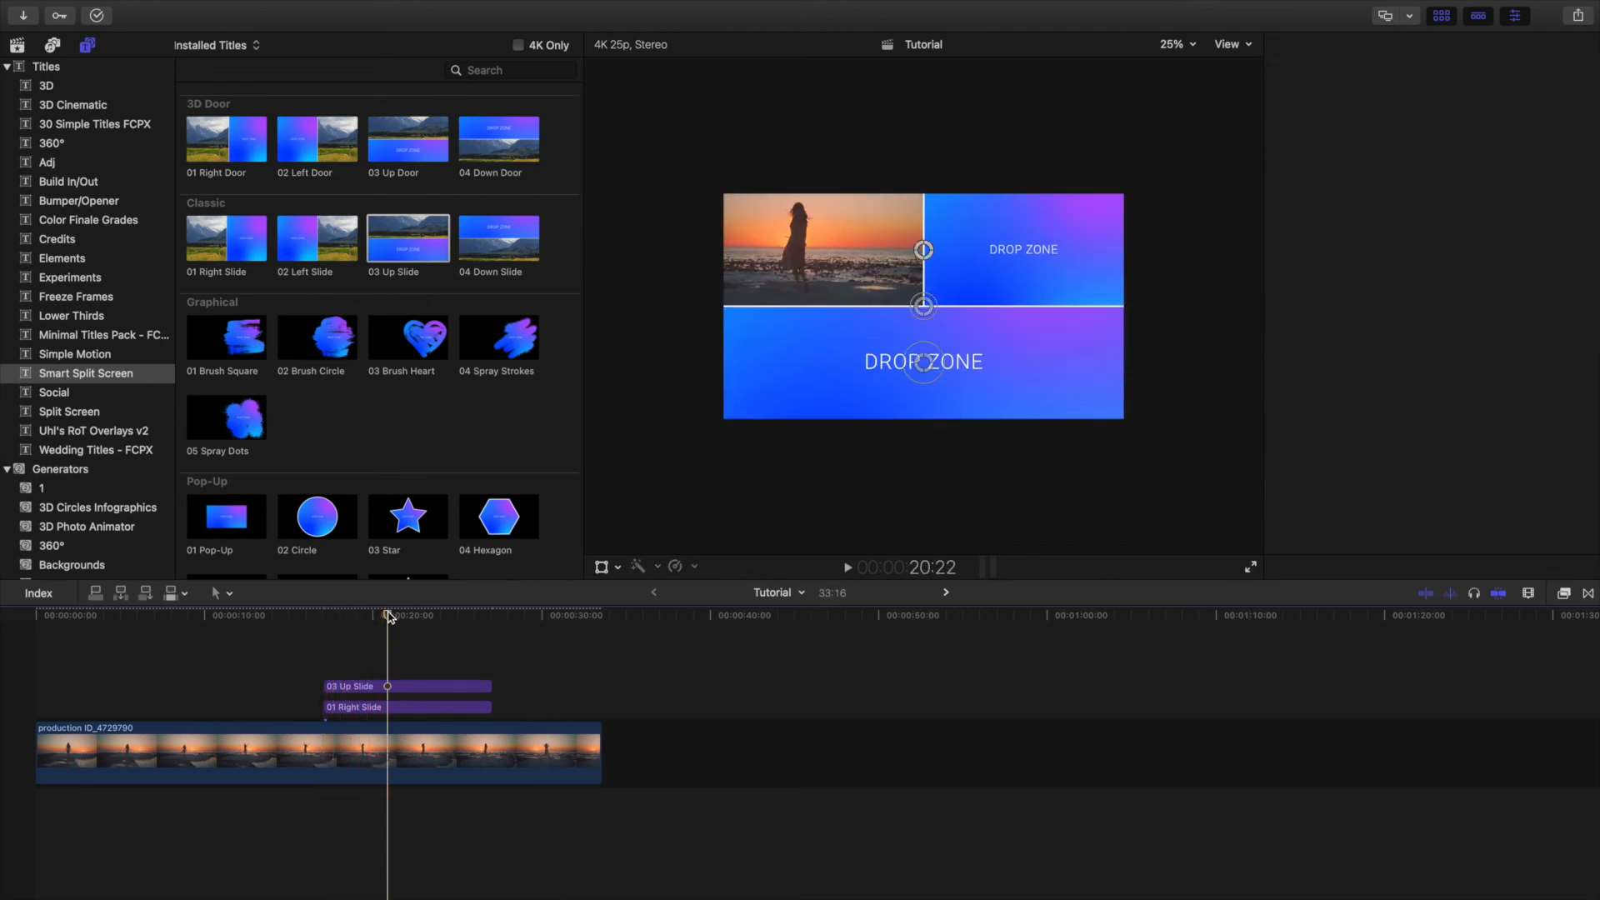
{"action": "left_click", "coordinate": [398, 693]}
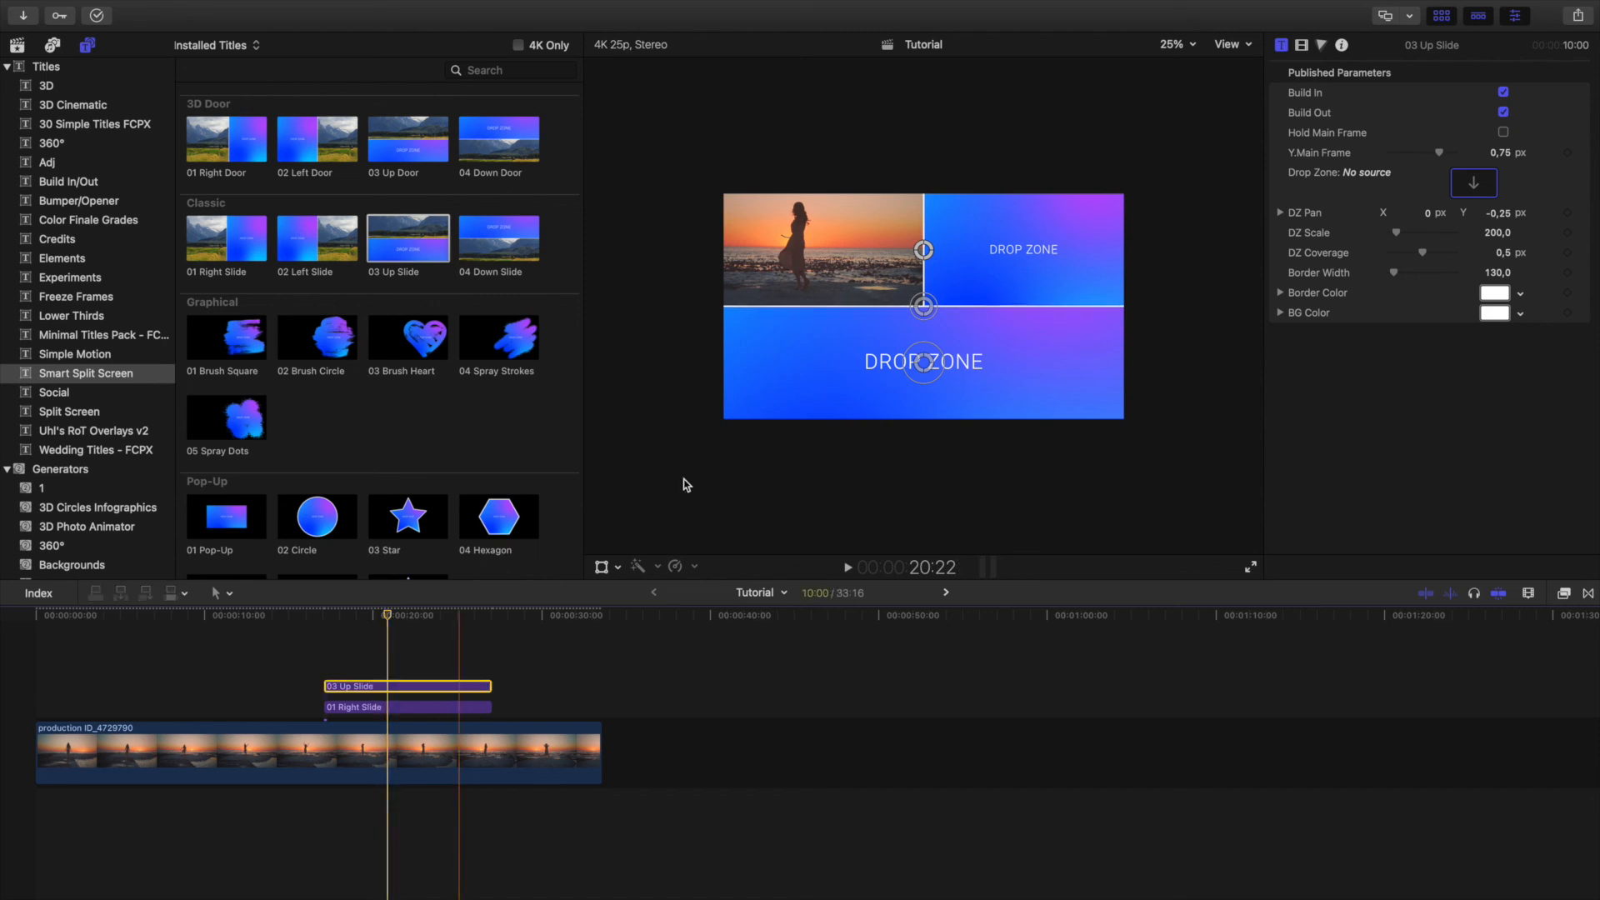
{"action": "left_click", "coordinate": [395, 707]}
{"action": "left_click_drag", "start_coordinate": [830, 261], "coordinate": [848, 265]}
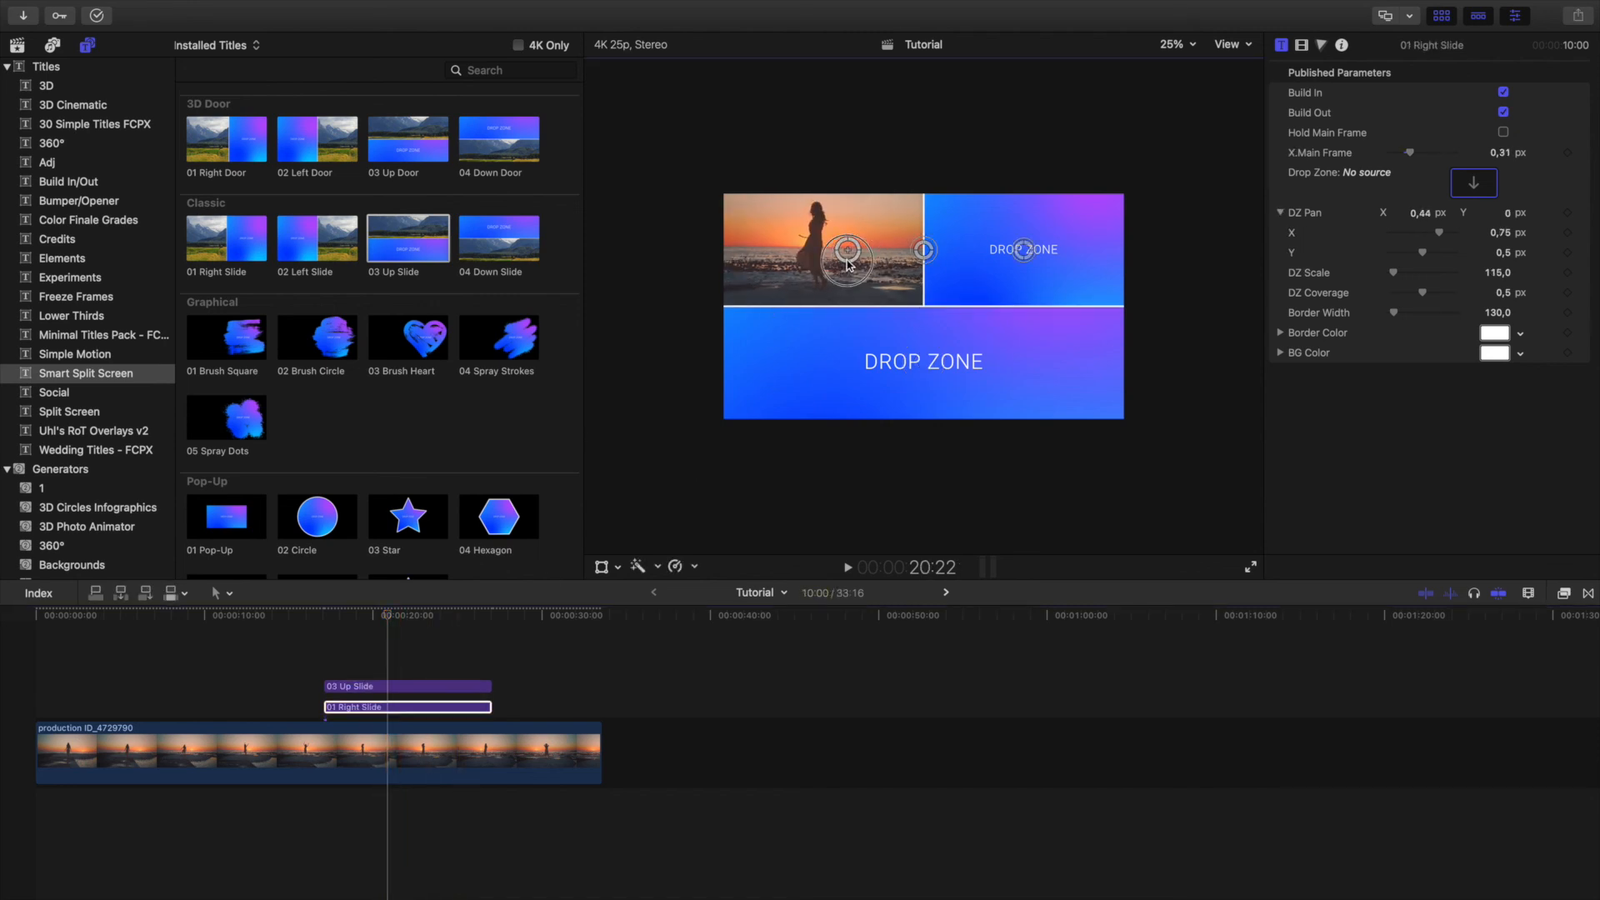
Lower the divider above the bottom drop zone by setting the 03 Up Slide title's DZ Coverage to 0.43.
{"action": "left_click", "coordinate": [477, 710]}
{"action": "left_click", "coordinate": [924, 250]}
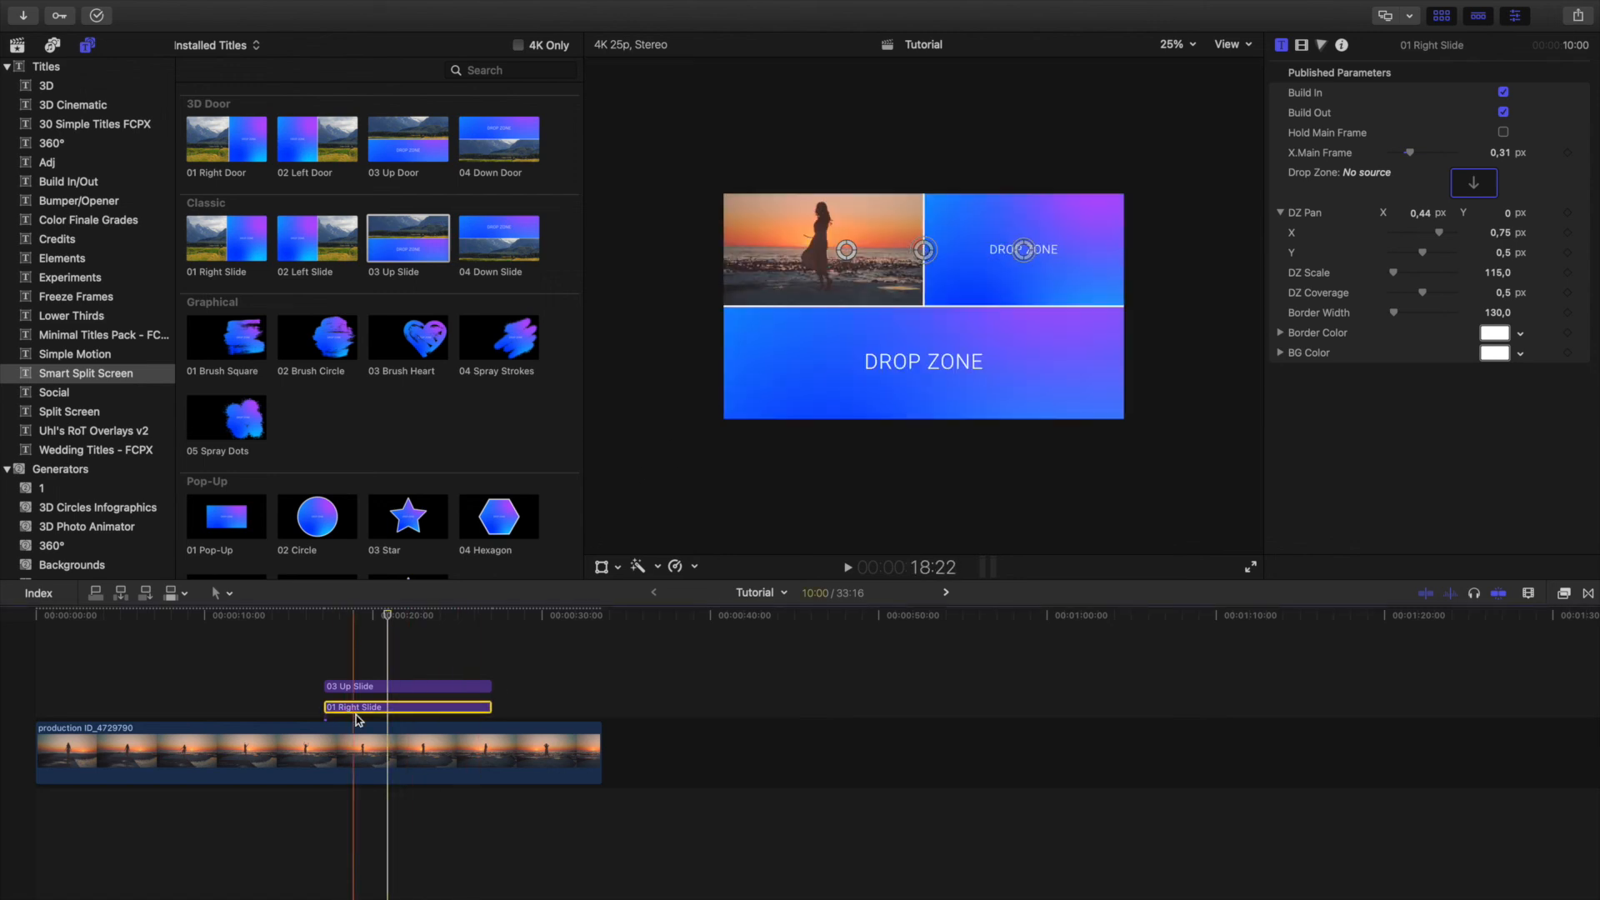
{"action": "left_click", "coordinate": [360, 687]}
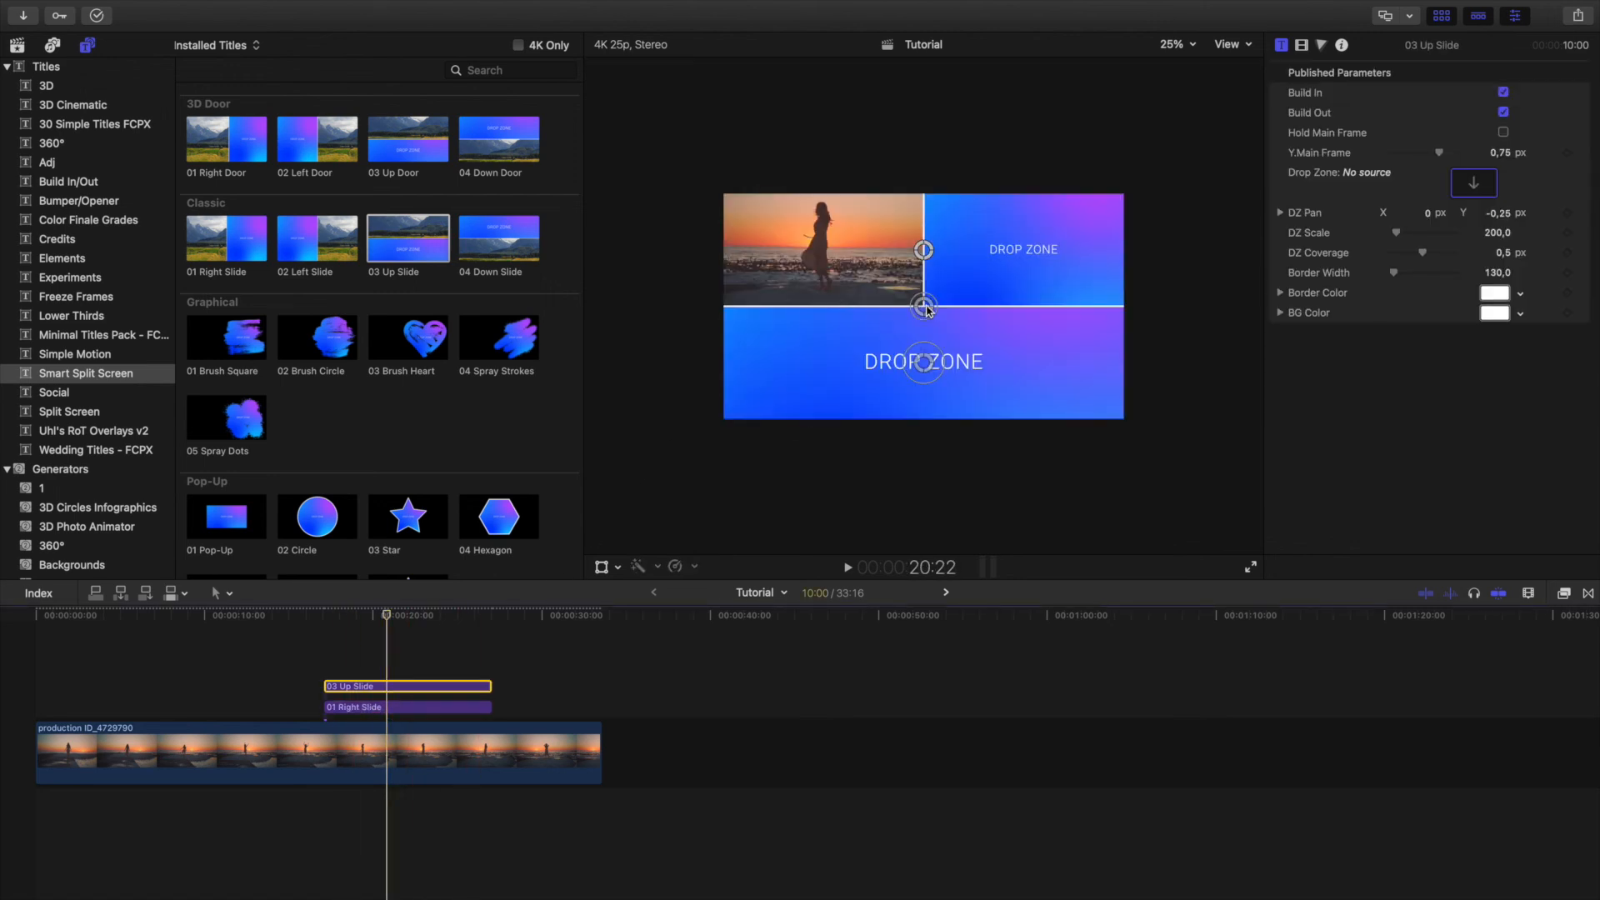
{"action": "left_click_drag", "start_coordinate": [923, 311], "coordinate": [923, 320]}
Fill the 01 Right Slide title's drop zone with the boxing clip production ID_4761738.
{"action": "left_click", "coordinate": [388, 708]}
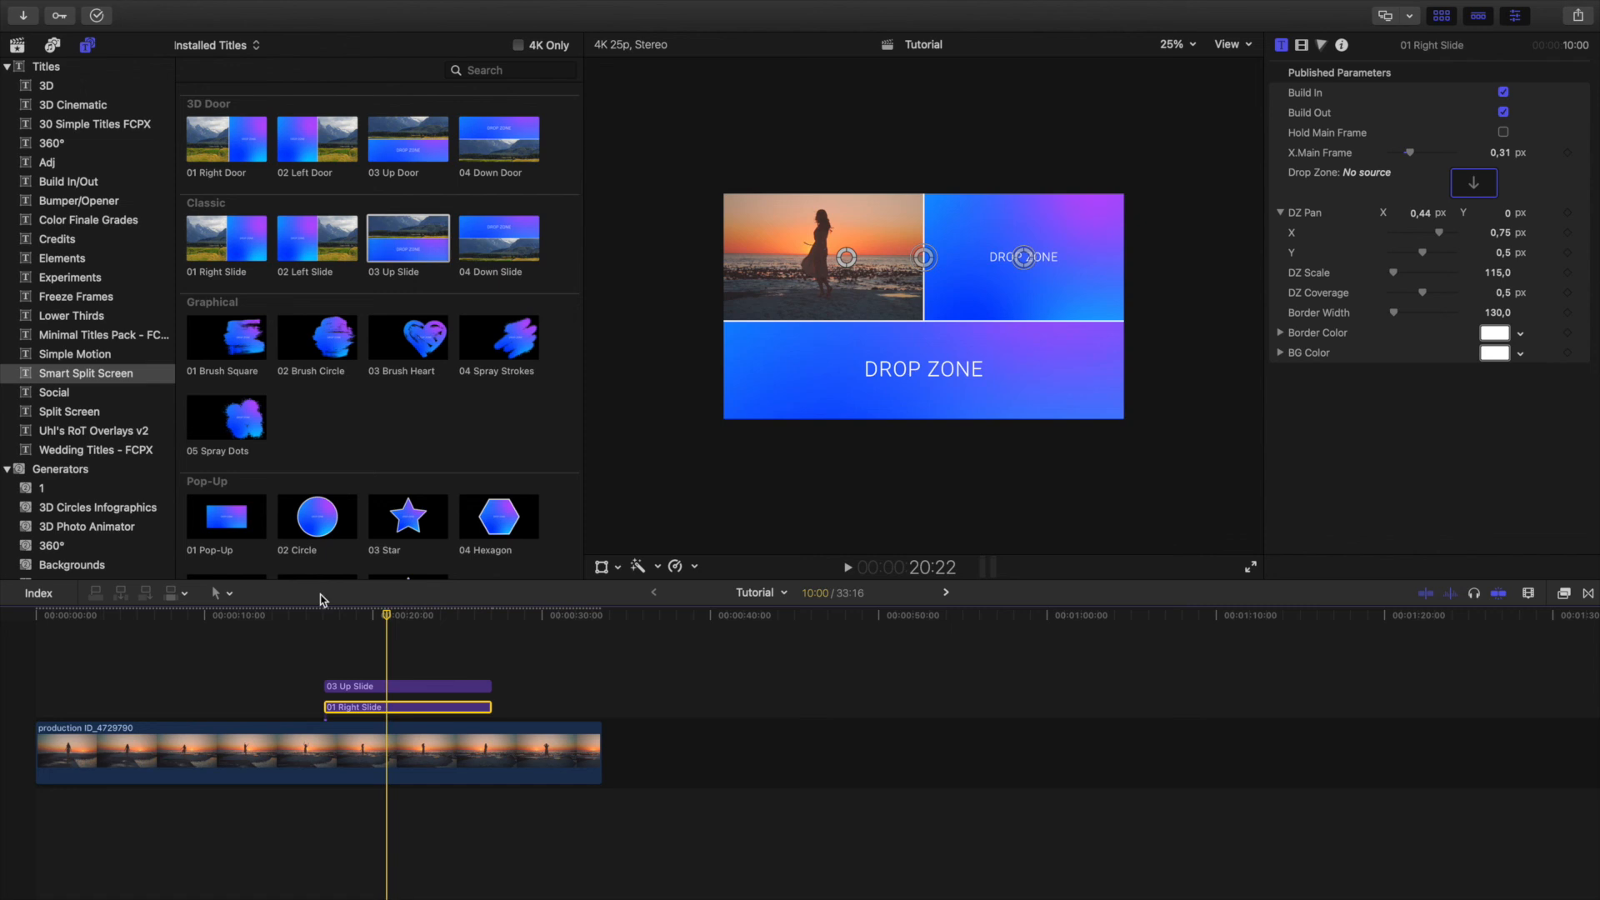
{"action": "left_click", "coordinate": [17, 44]}
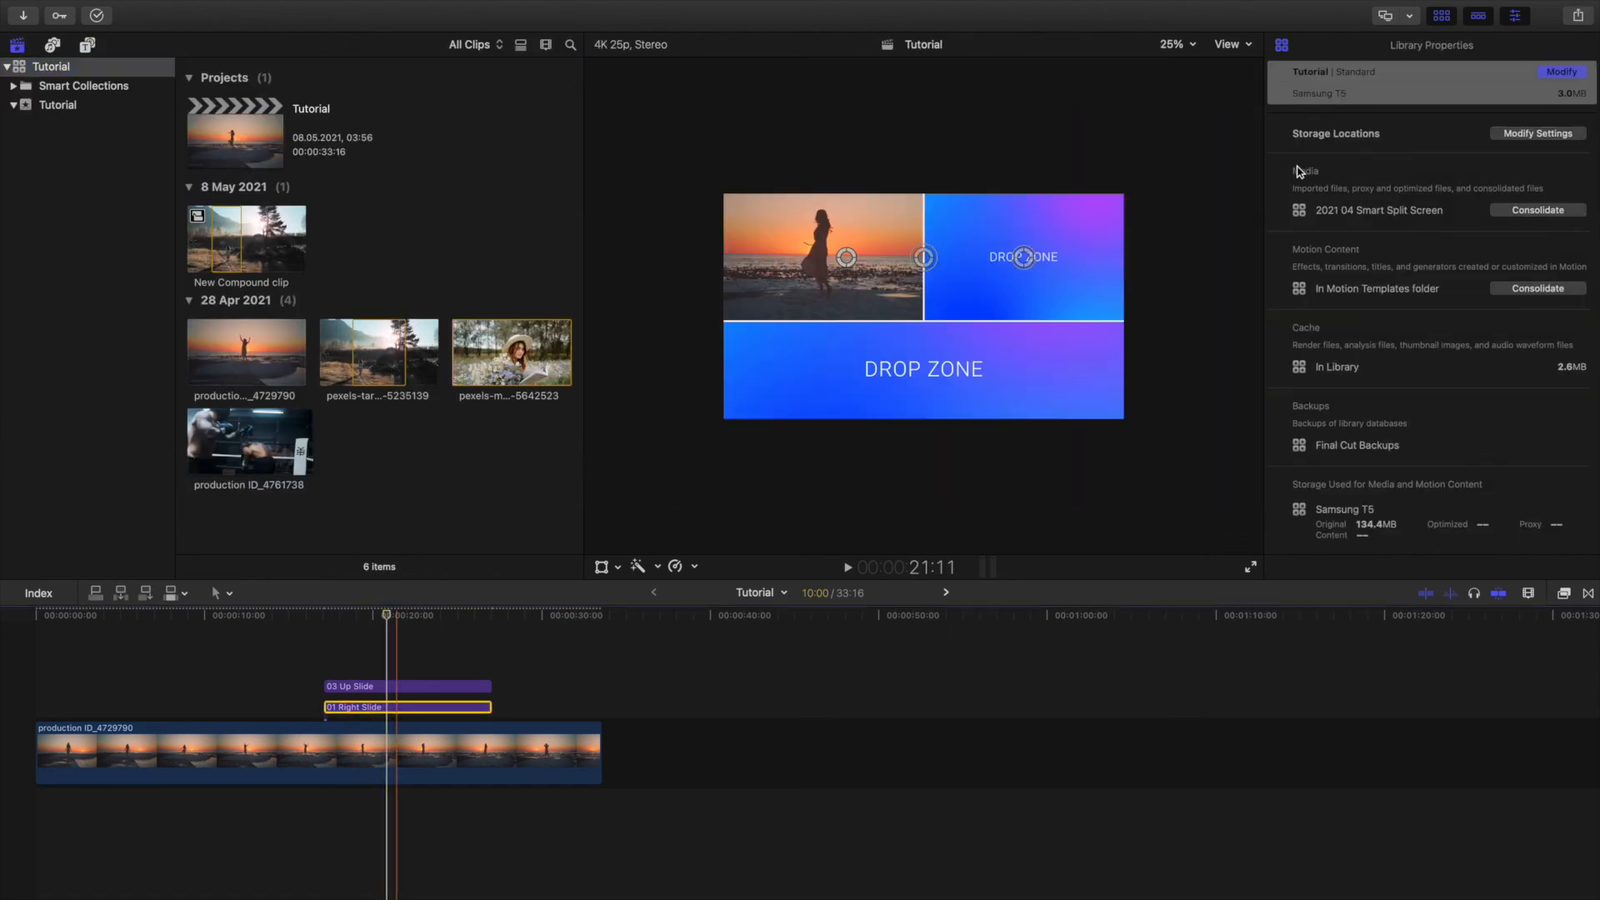
{"action": "left_click", "coordinate": [235, 457]}
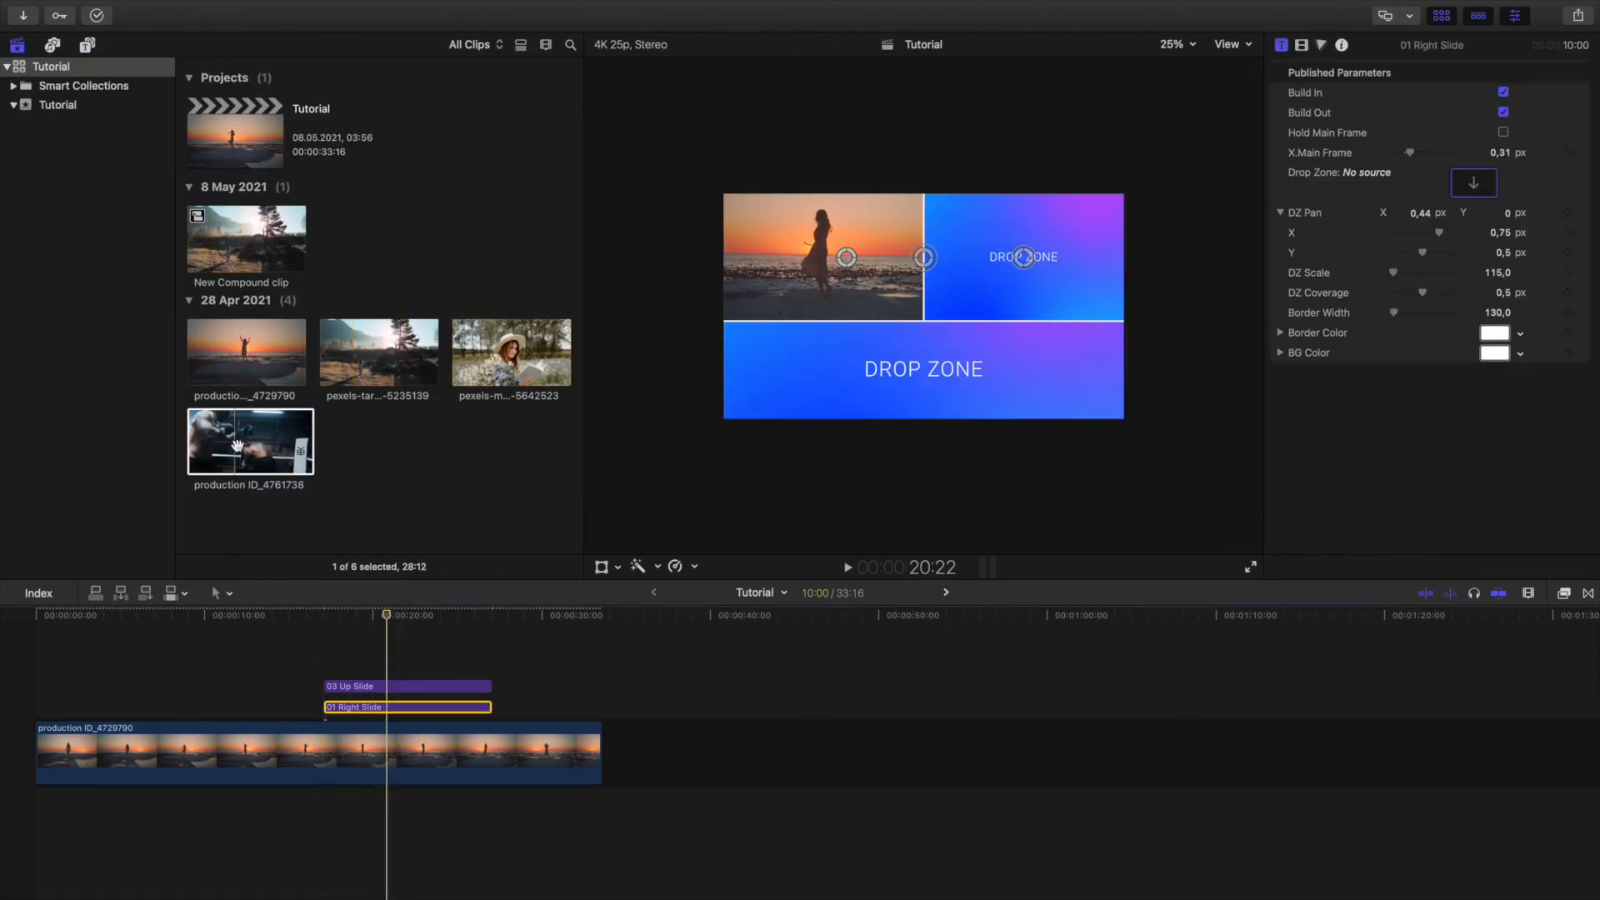
{"action": "left_click", "coordinate": [237, 446]}
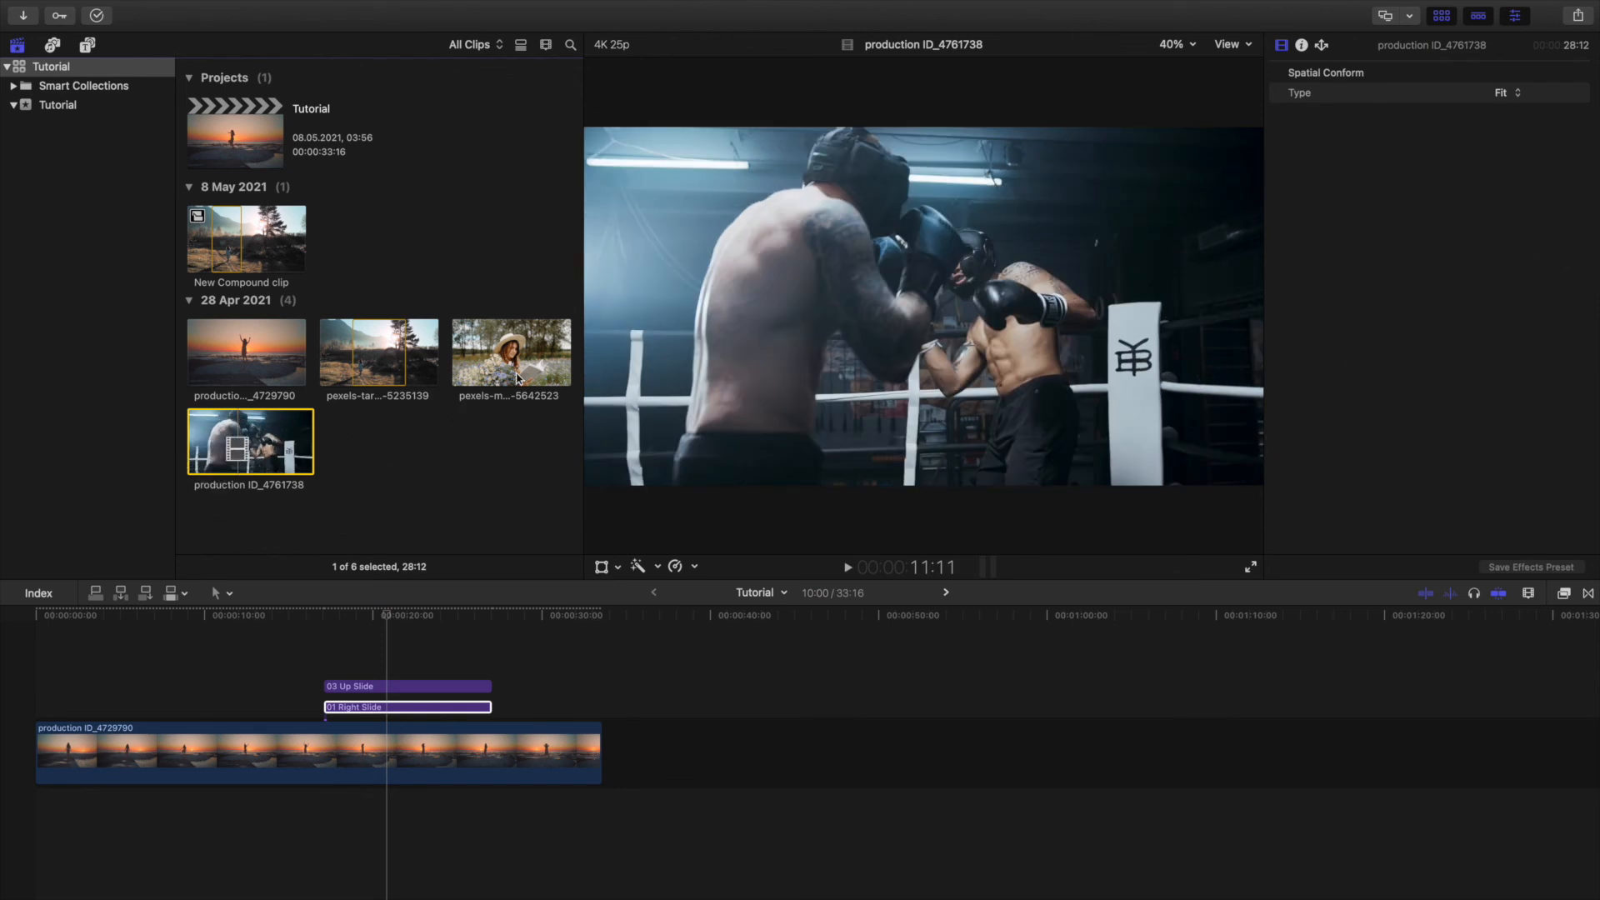
{"action": "left_click", "coordinate": [395, 707]}
{"action": "left_click_drag", "start_coordinate": [277, 450], "coordinate": [1473, 182]}
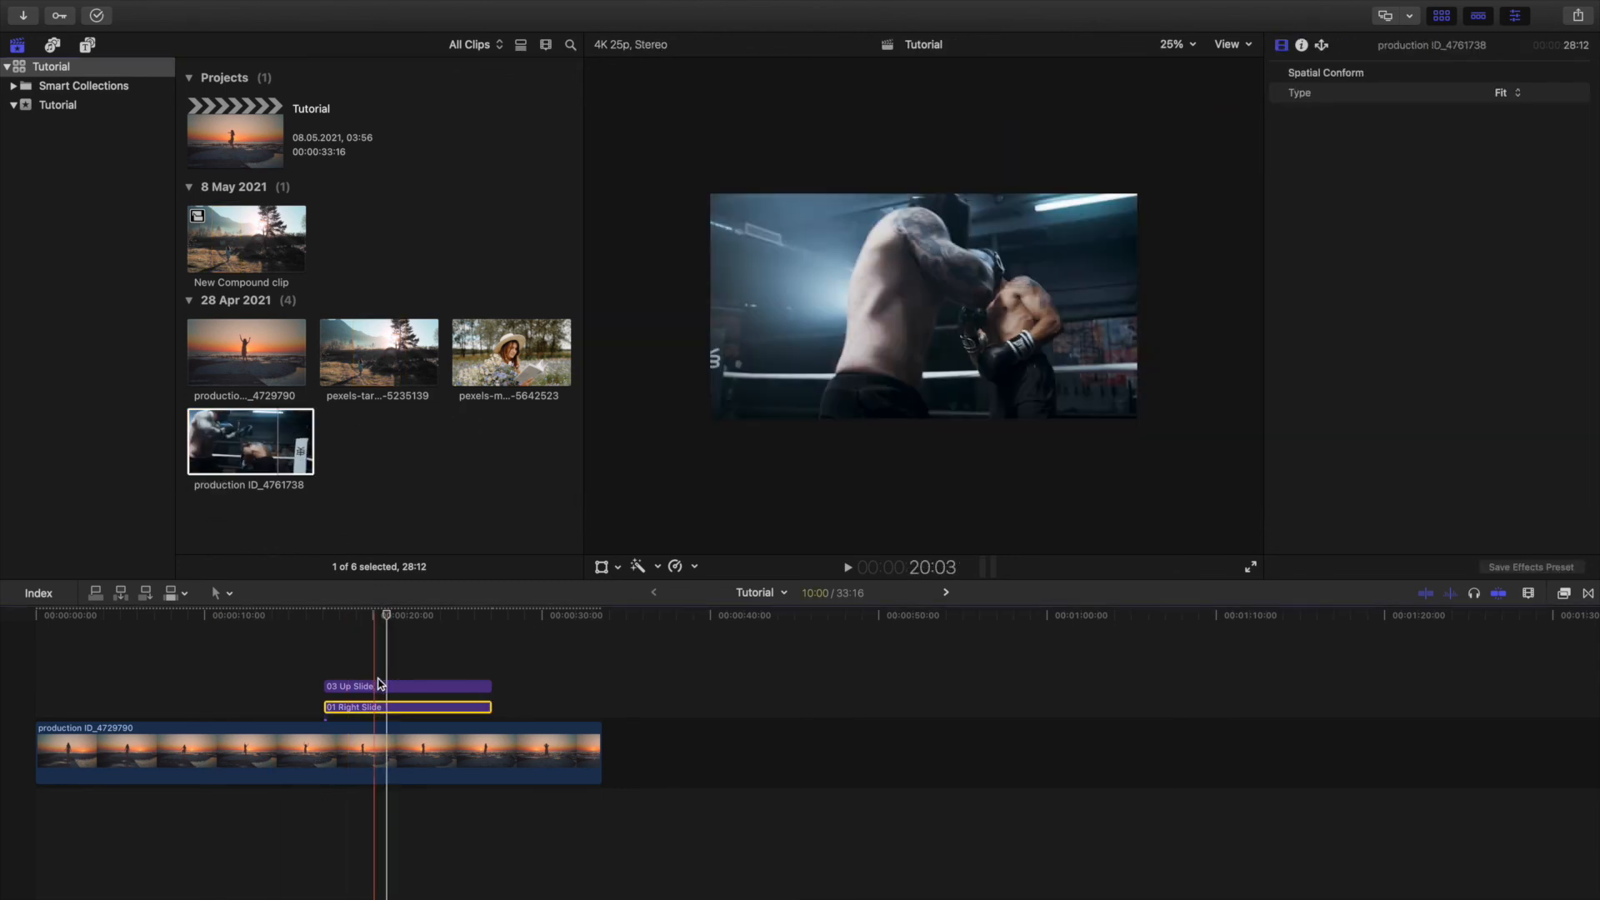
Fill the 03 Up Slide title's drop zone with the sunlit field pexels clip ending in 5235139.
{"action": "left_click", "coordinate": [379, 684]}
{"action": "left_click", "coordinate": [379, 367]}
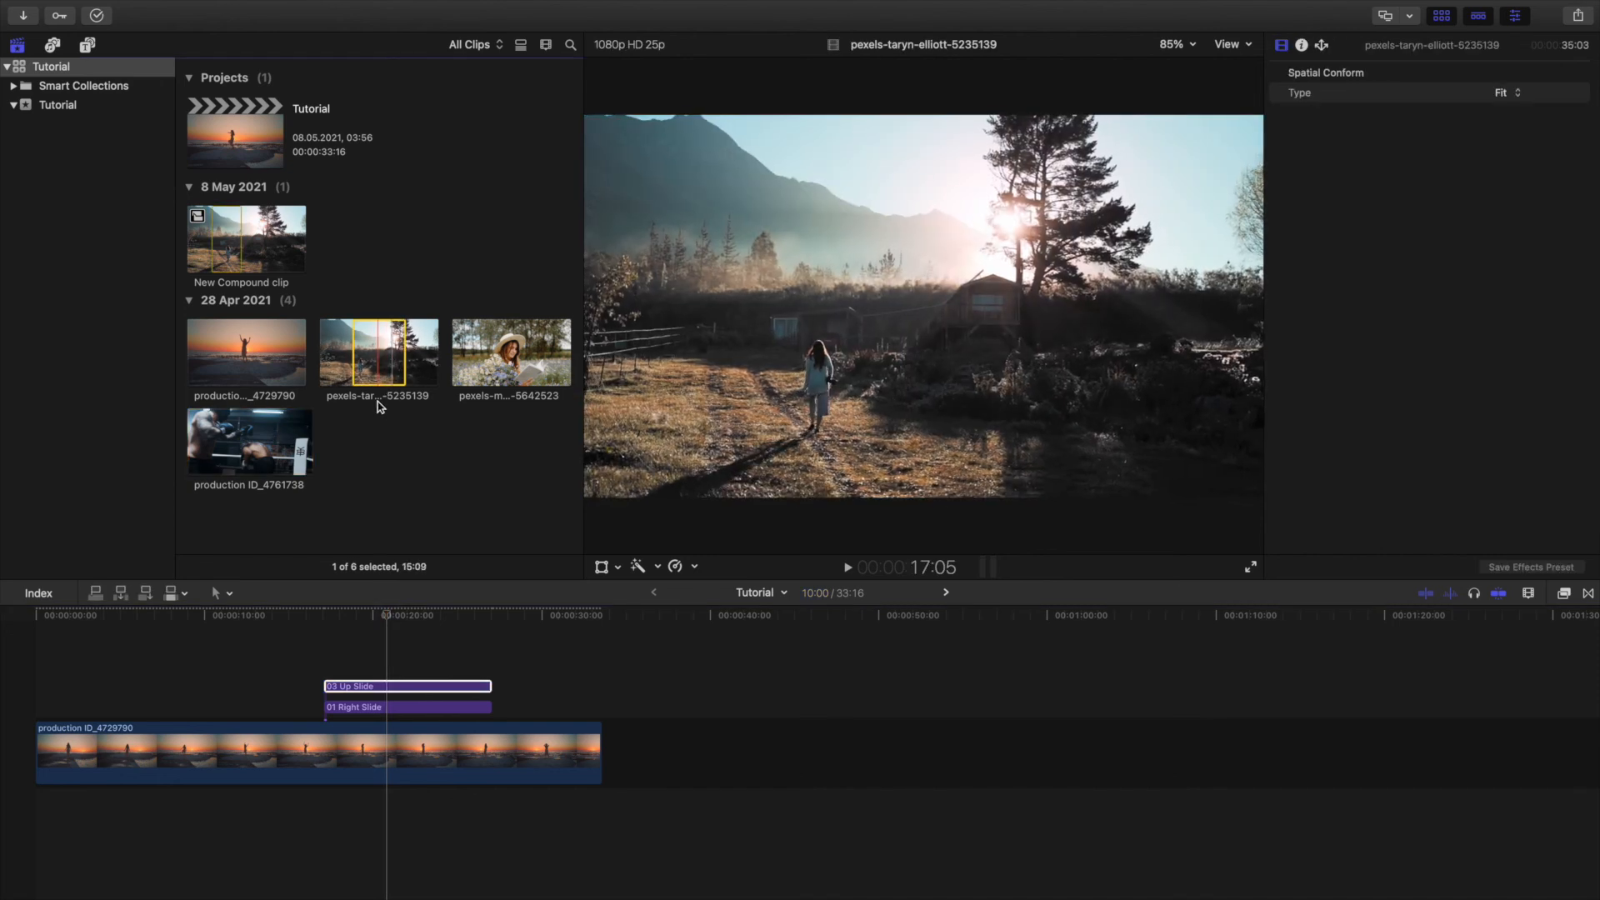
{"action": "left_click", "coordinate": [388, 686]}
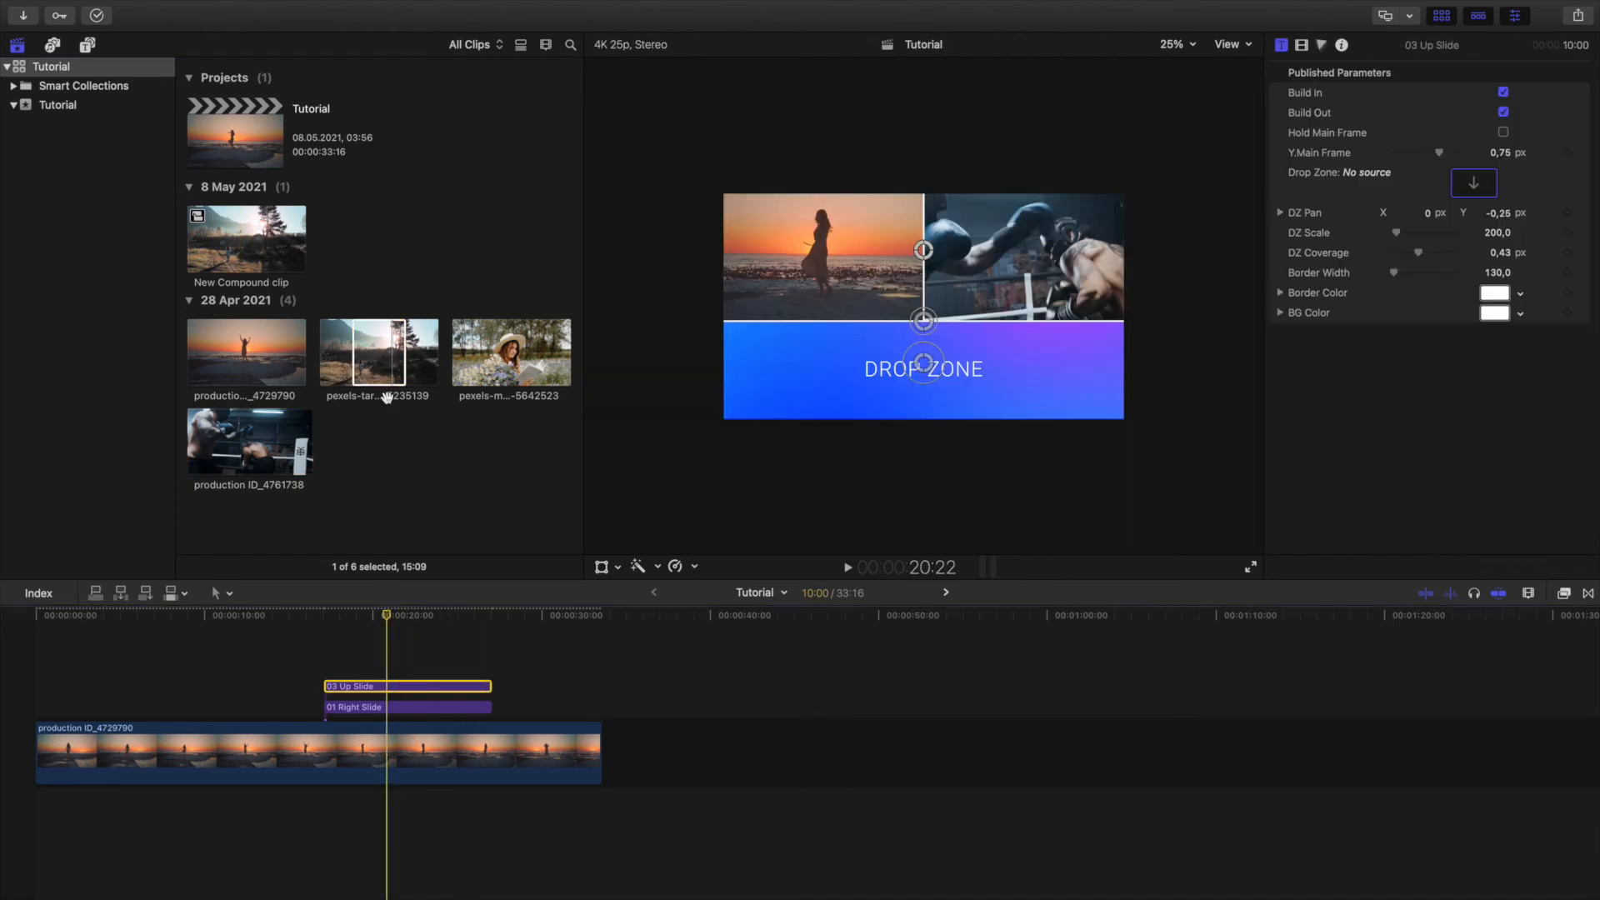
{"action": "left_click_drag", "start_coordinate": [384, 365], "coordinate": [1473, 182]}
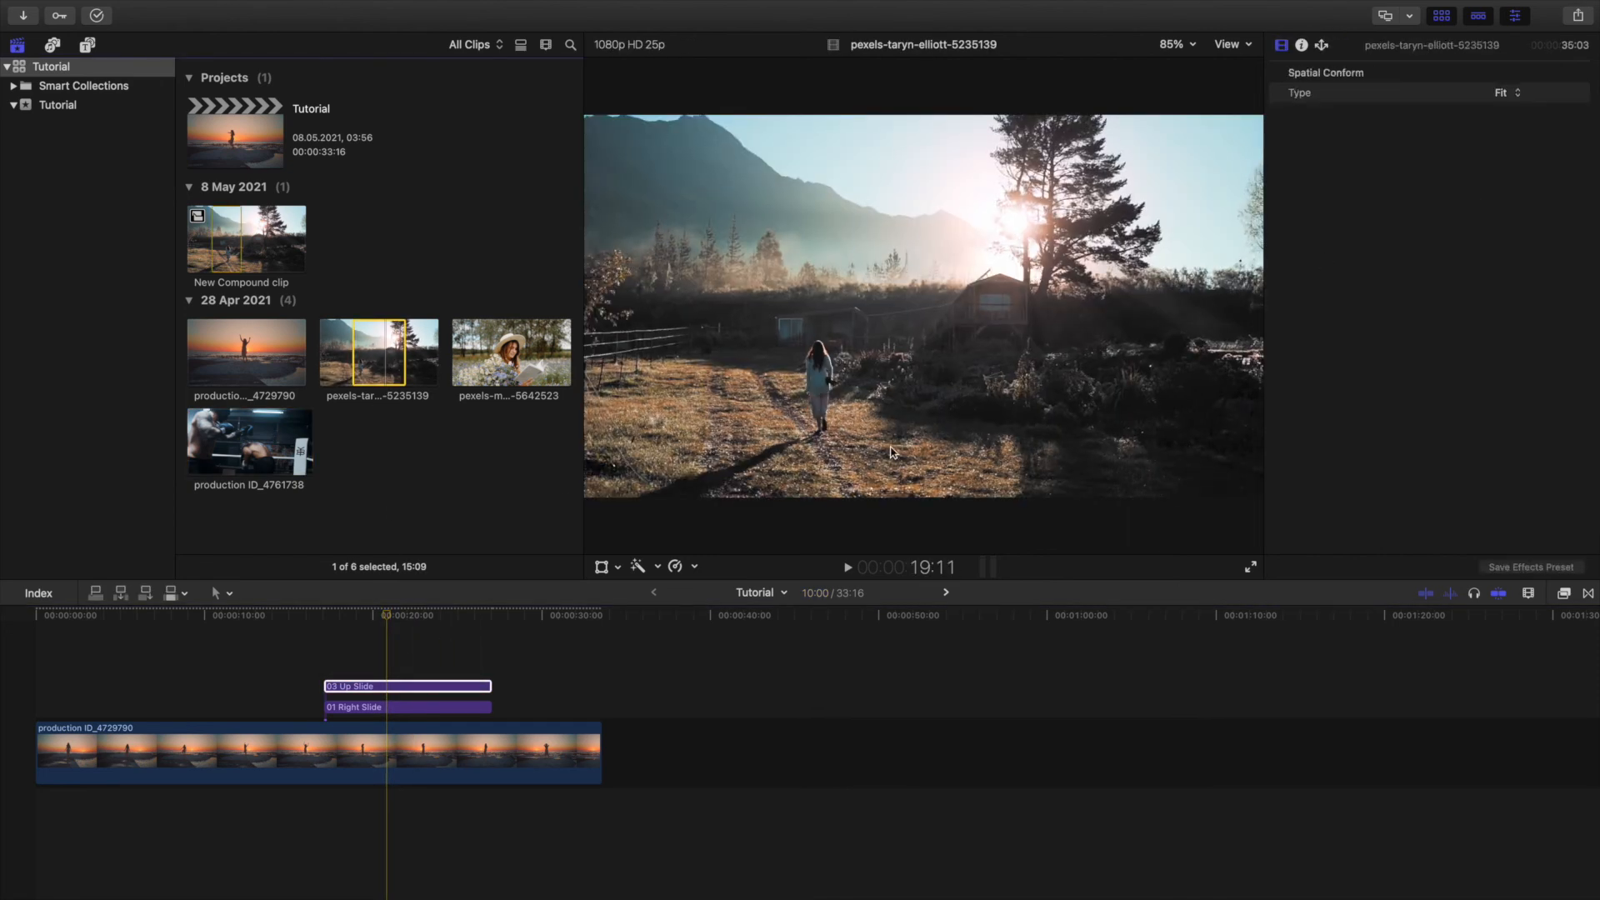
Pan the clip in the 03 Up Slide drop zone to X -0.02, Y -0.07 at 20:09 to reveal the walking woman.
{"action": "left_click", "coordinate": [425, 614]}
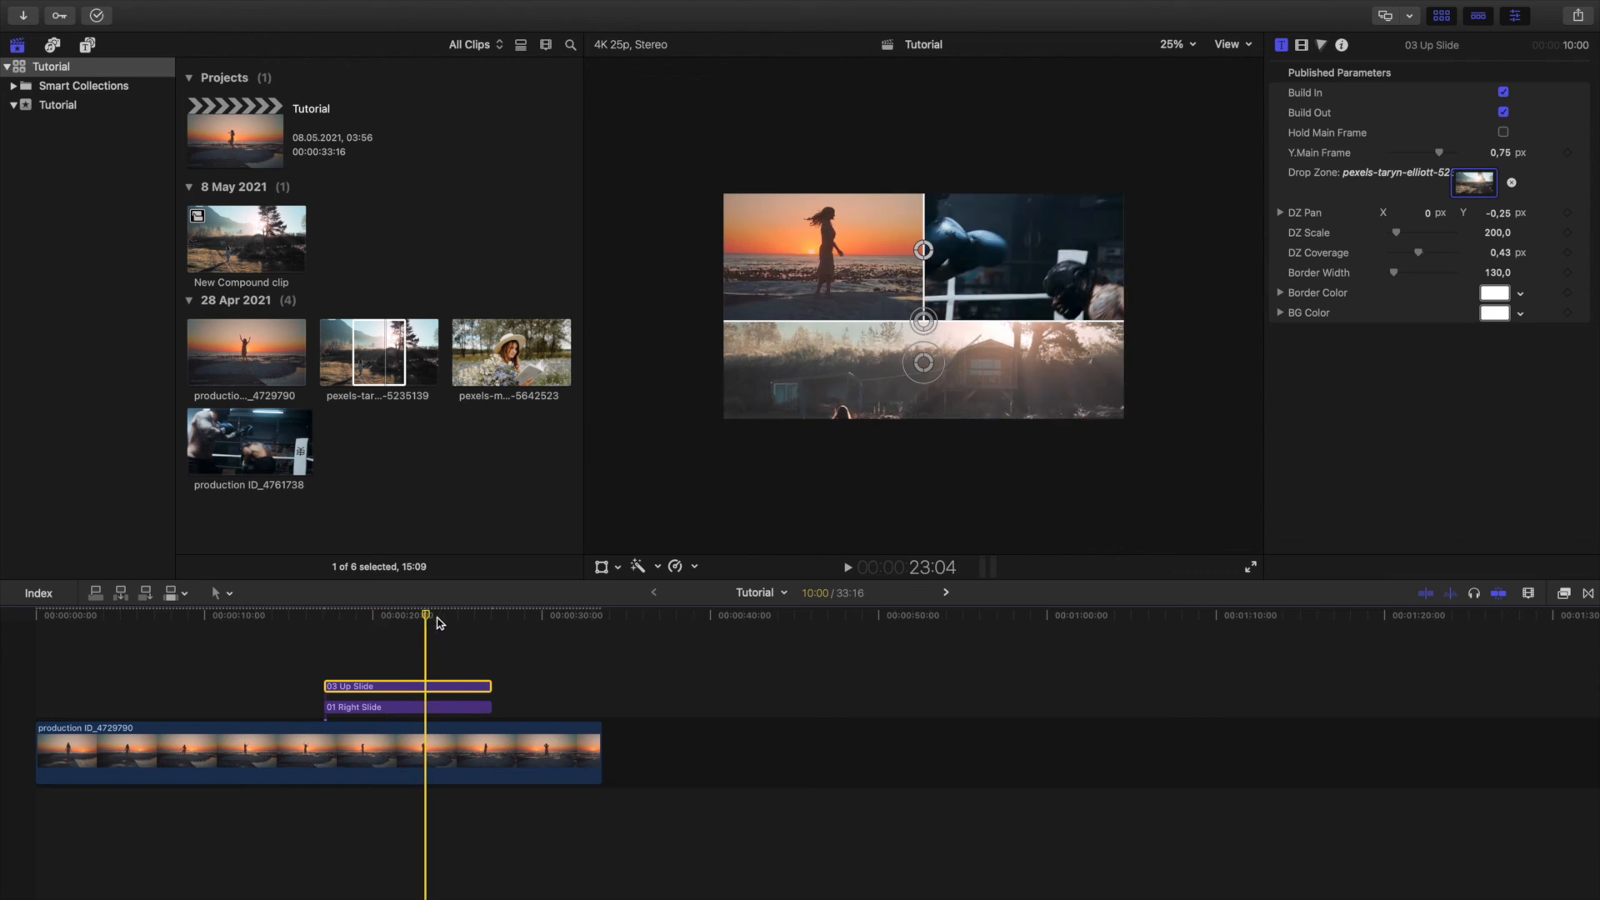
{"action": "left_click", "coordinate": [459, 621]}
{"action": "left_click", "coordinate": [379, 618]}
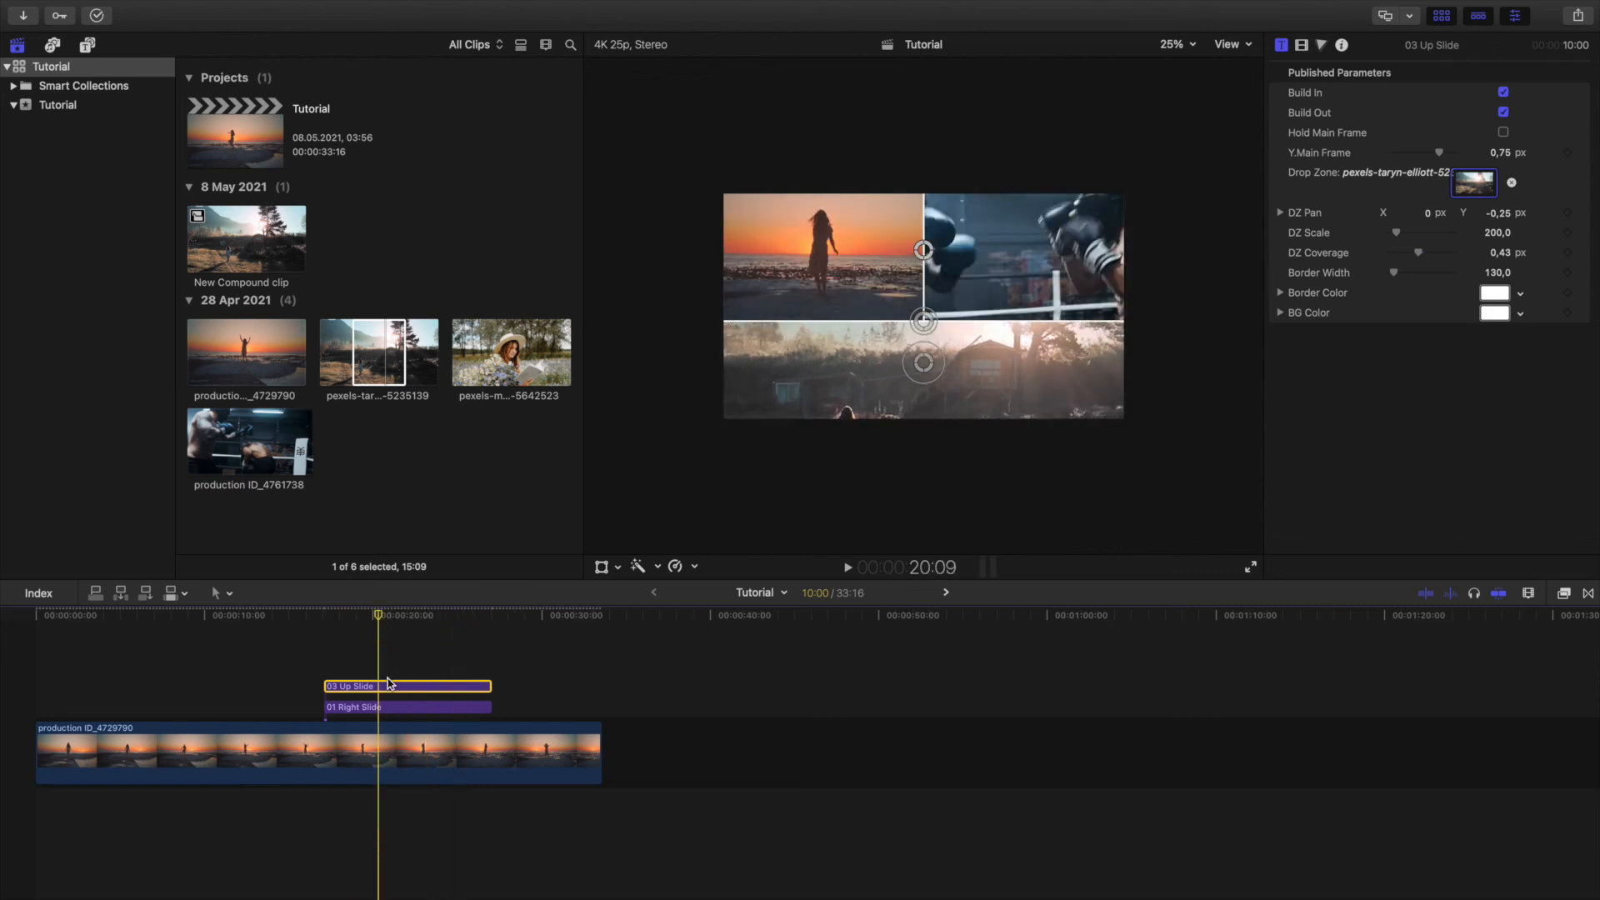
{"action": "left_click_drag", "start_coordinate": [923, 363], "coordinate": [919, 320]}
Set the 01 Right Slide title's DZ Scale to 89.7 and preview the combined split screen through 28:05.
{"action": "left_click", "coordinate": [384, 710]}
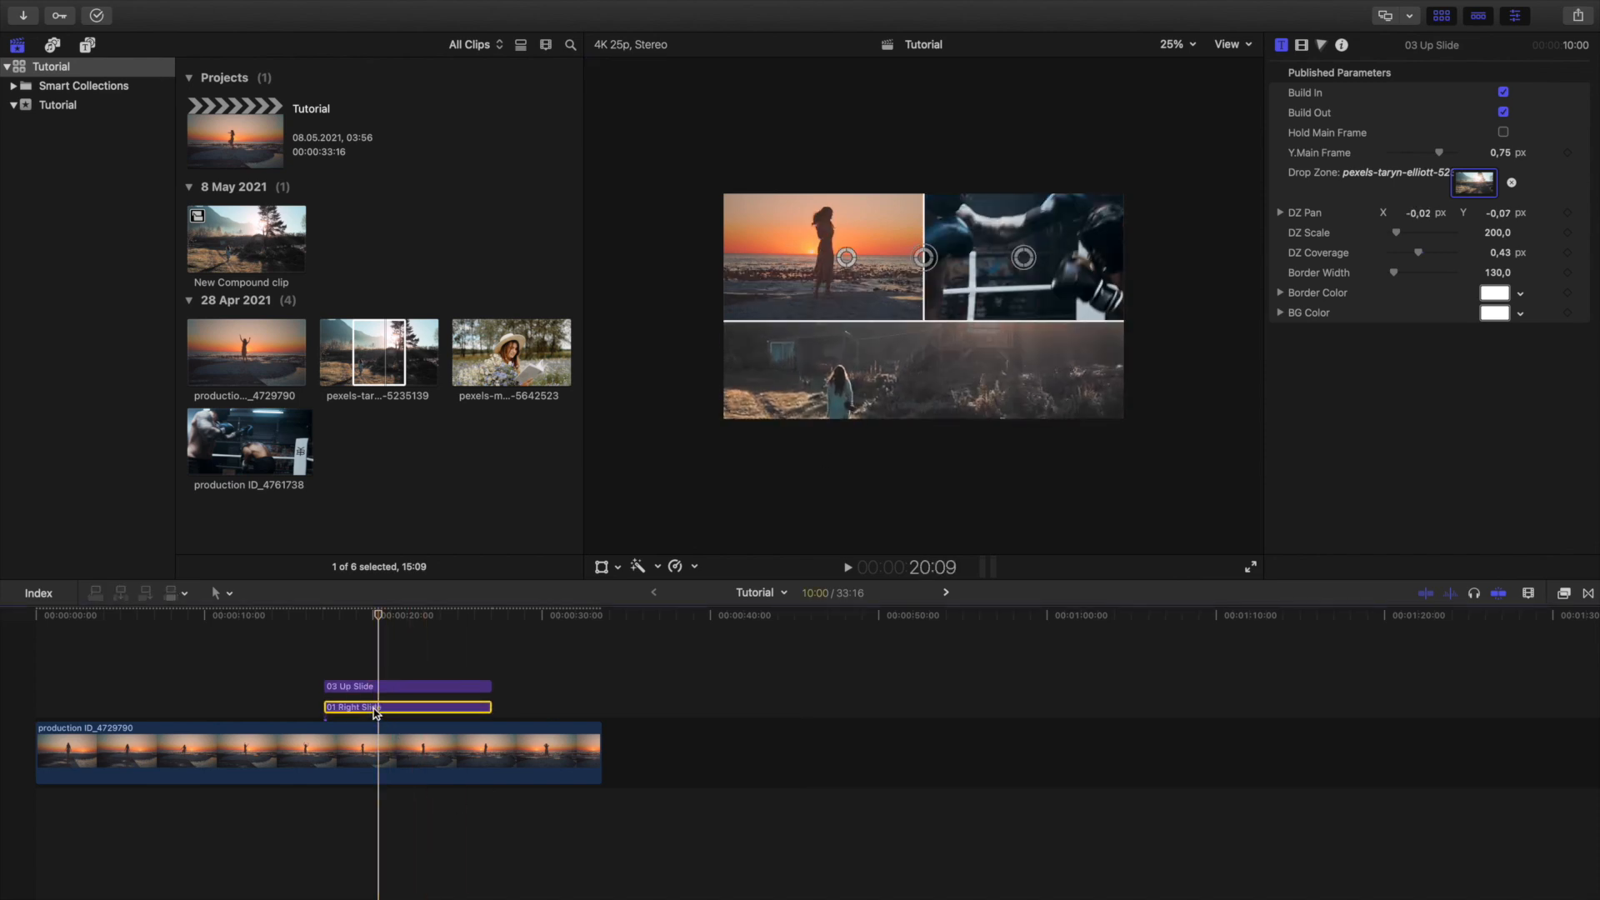
{"action": "left_click_drag", "start_coordinate": [1032, 248], "coordinate": [1032, 250]}
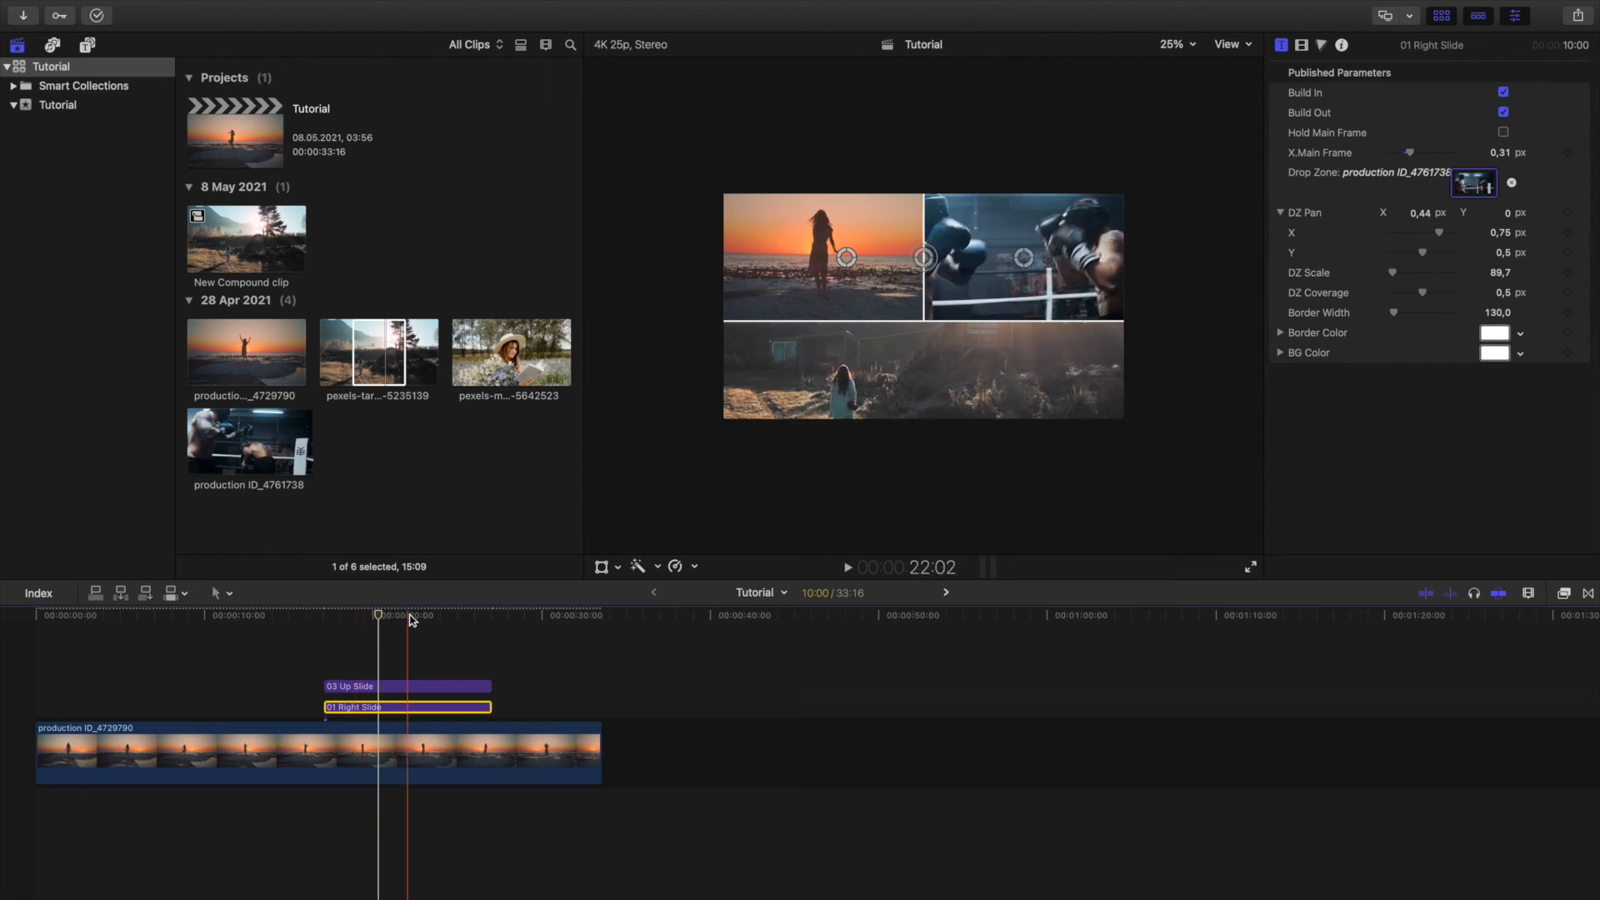
{"action": "left_click", "coordinate": [446, 616]}
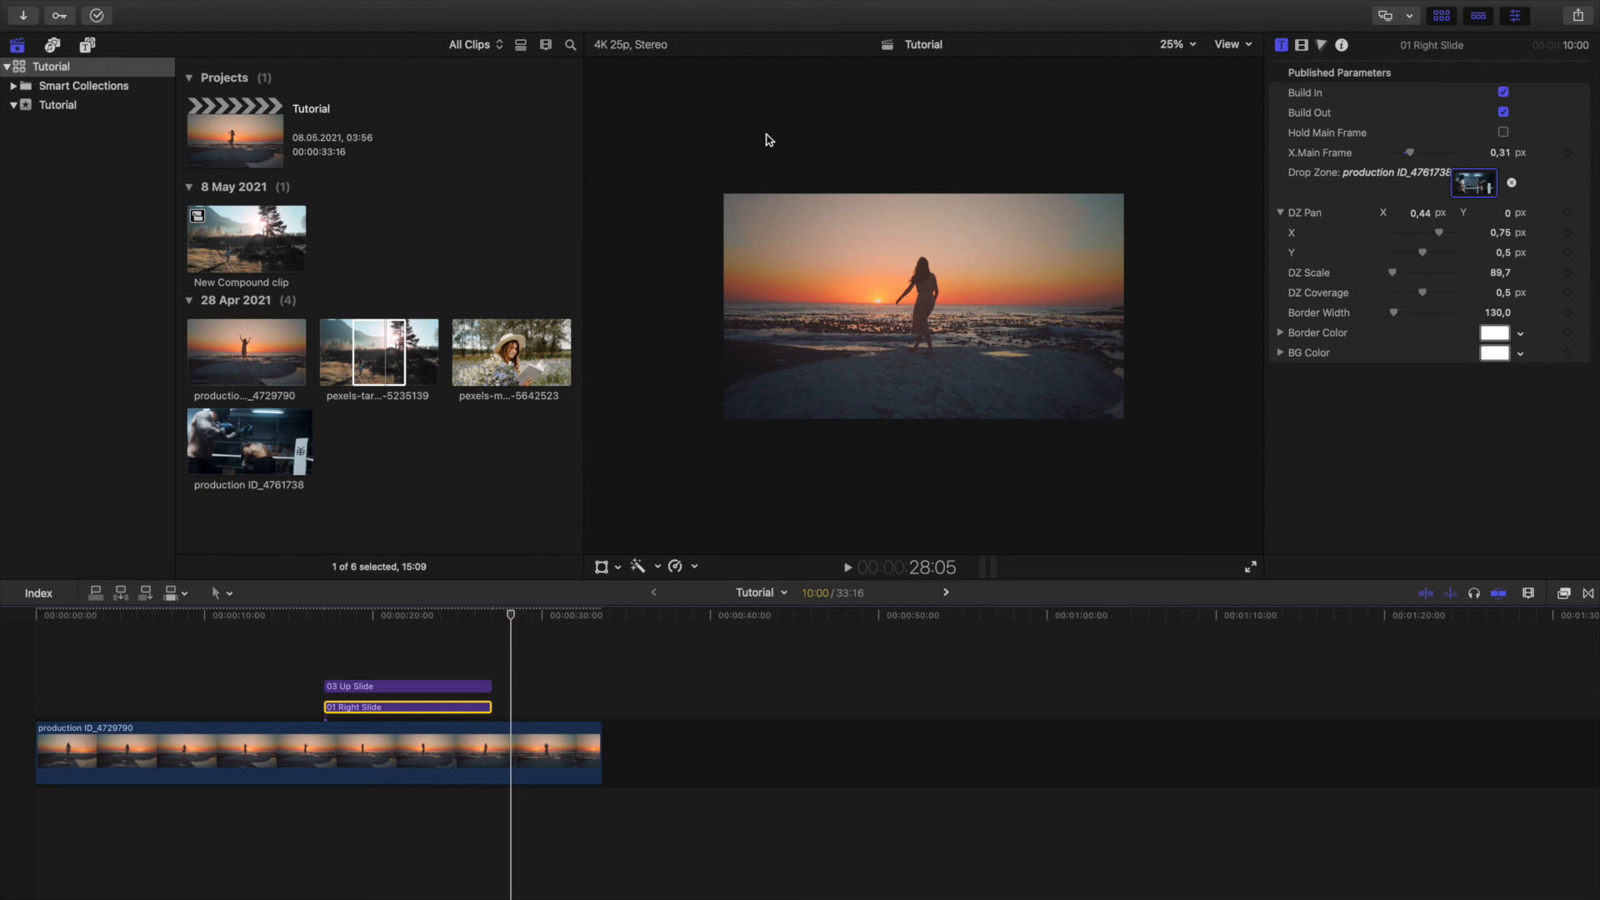
{"action": "mouse_move", "coordinate": [889, 7]}
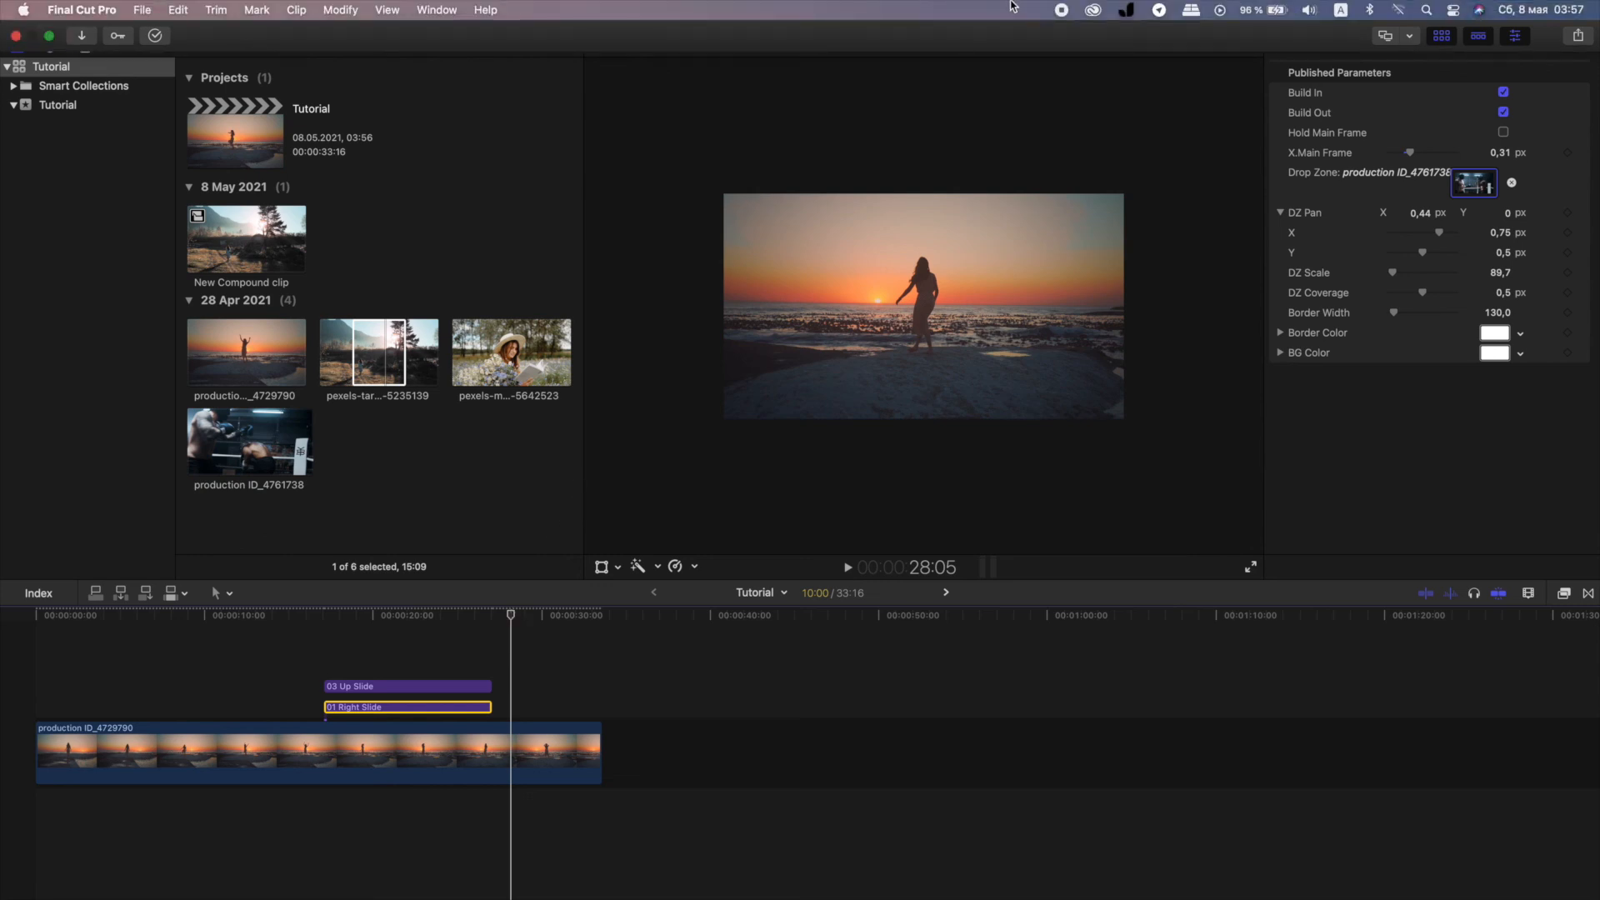